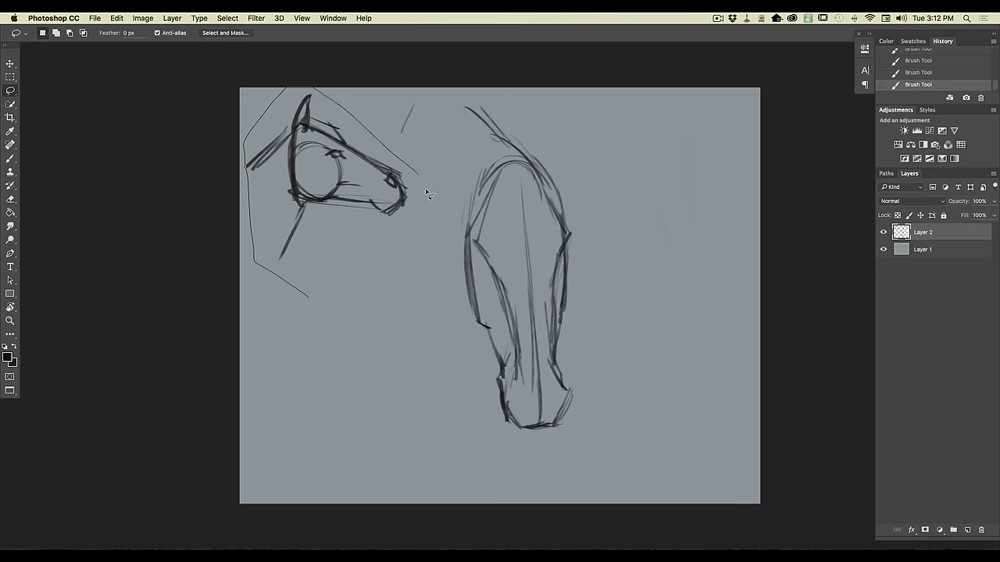
- Scale down the lassoed profile horse head sketch, move it to the right of the large front-facing head, and deselect it
left_click(116, 18)
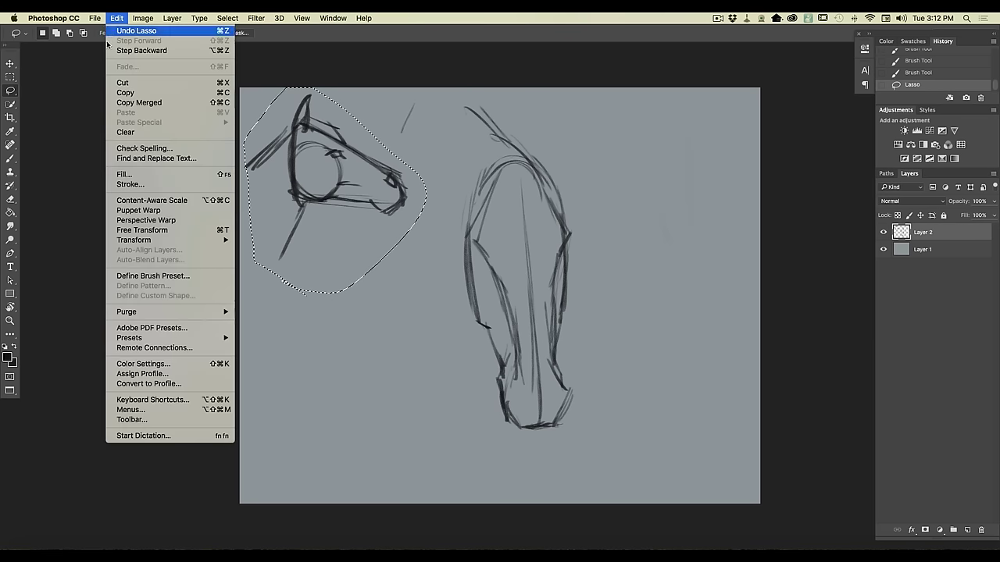
left_click(142, 230)
left_click_drag(243, 88, 305, 156)
mouse_move(362, 201)
left_mouse_down()
mouse_move(551, 256)
mouse_move(605, 144)
mouse_move(611, 287)
left_mouse_up()
key("Return")
left_click(231, 19)
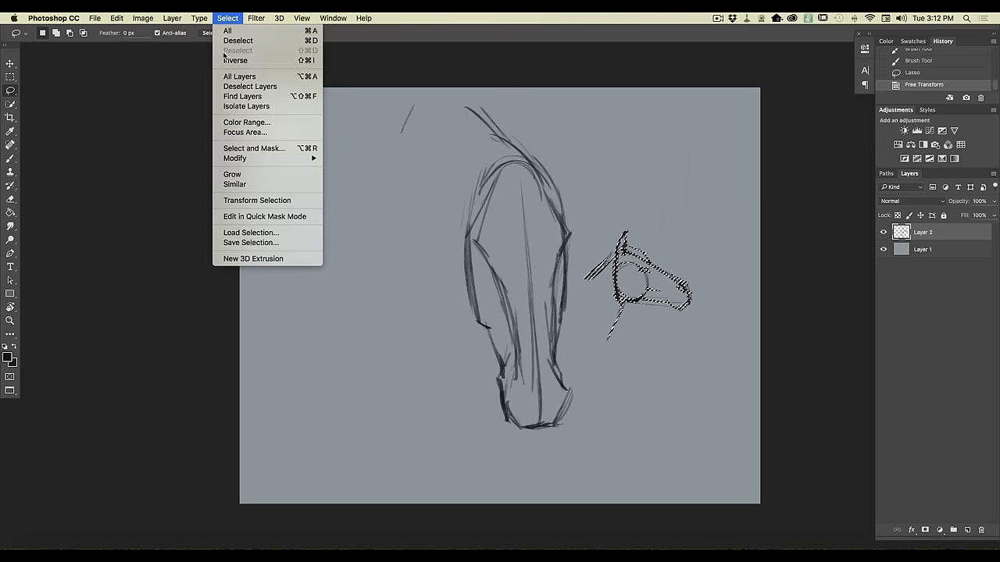
left_click(228, 39)
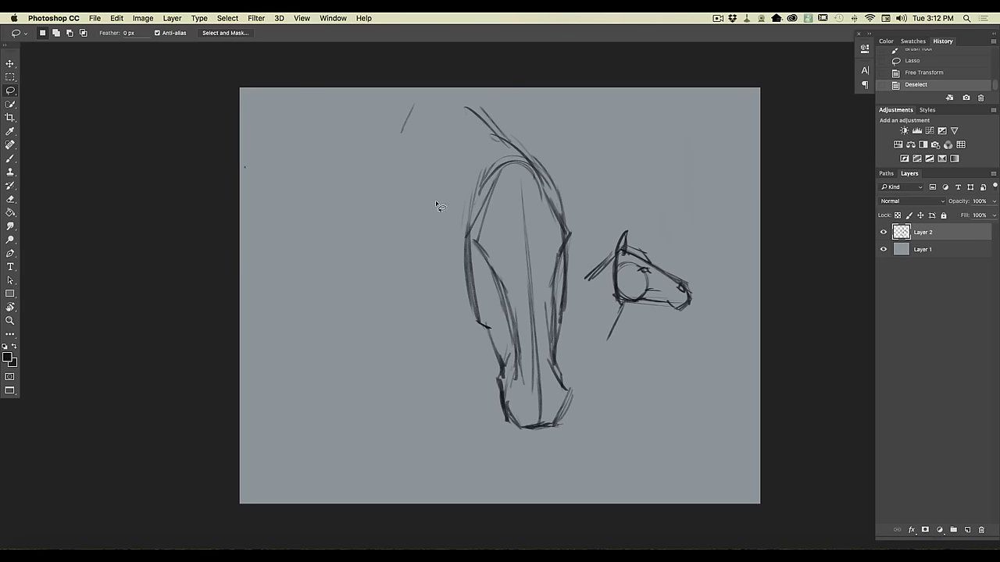
- Brush in an eye mark on the large head and long curved neck and body contours to its left
key("b")
left_click_drag(477, 240, 491, 260)
left_click_drag(403, 133, 396, 140)
left_click_drag(395, 184, 407, 259)
left_click_drag(398, 152, 431, 311)
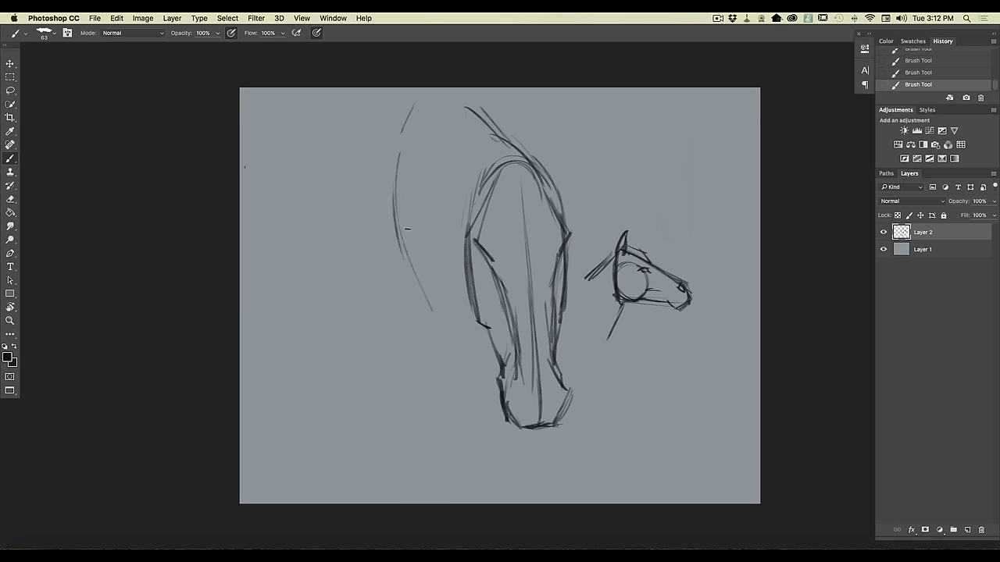
left_click_drag(410, 240, 428, 277)
left_click_drag(426, 99, 413, 106)
mouse_move(352, 128)
left_mouse_down()
mouse_move(331, 210)
mouse_move(378, 328)
left_mouse_up()
left_click_drag(337, 275, 360, 310)
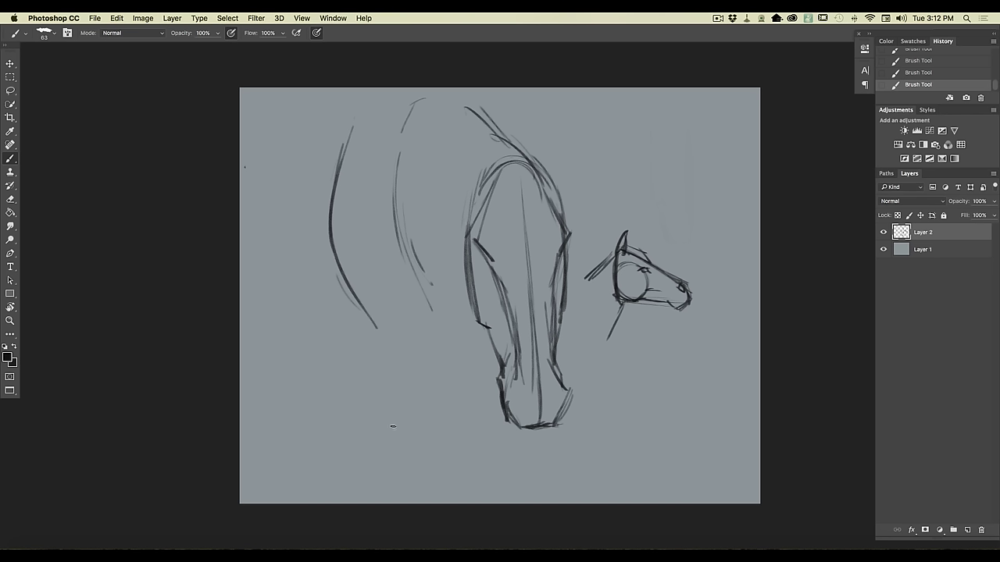
- Sketch both nostrils on the muzzle and both eyes on the front-facing horse head
mouse_move(509, 400)
left_mouse_down()
mouse_move(525, 390)
mouse_move(514, 399)
left_mouse_up()
left_click_drag(544, 367, 540, 415)
mouse_move(508, 405)
left_mouse_down()
mouse_move(520, 398)
mouse_move(509, 406)
mouse_move(525, 387)
mouse_move(514, 404)
mouse_move(548, 411)
mouse_move(554, 386)
mouse_move(565, 394)
mouse_move(560, 411)
mouse_move(565, 404)
mouse_move(517, 413)
mouse_move(542, 426)
left_mouse_up()
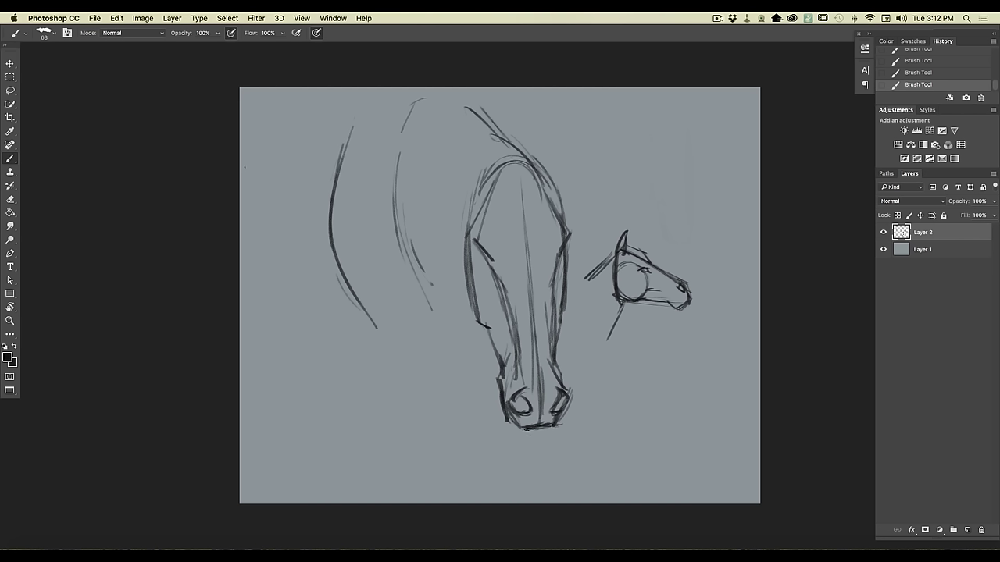
mouse_move(486, 257)
left_mouse_down()
mouse_move(480, 248)
mouse_move(492, 262)
left_mouse_up()
mouse_move(567, 241)
left_mouse_down()
mouse_move(559, 259)
mouse_move(567, 240)
mouse_move(582, 251)
left_mouse_up()
left_click_drag(474, 248, 483, 255)
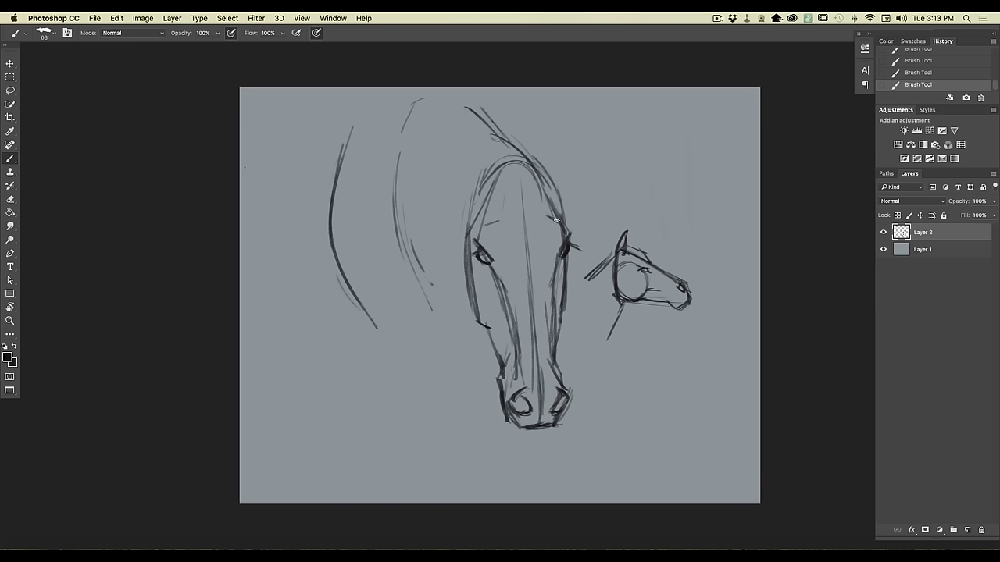
- Sketch the brow lines and a forelock sweeping from the poll across the forehead toward the right eye
mouse_move(541, 200)
left_mouse_down()
mouse_move(502, 201)
mouse_move(480, 229)
left_mouse_up()
mouse_move(513, 157)
left_mouse_down()
mouse_move(492, 196)
mouse_move(522, 237)
mouse_move(502, 214)
mouse_move(561, 235)
left_mouse_up()
left_click_drag(508, 213, 562, 238)
mouse_move(498, 180)
left_mouse_down()
mouse_move(525, 229)
mouse_move(561, 236)
mouse_move(550, 214)
left_mouse_up()
left_click_drag(534, 170, 551, 203)
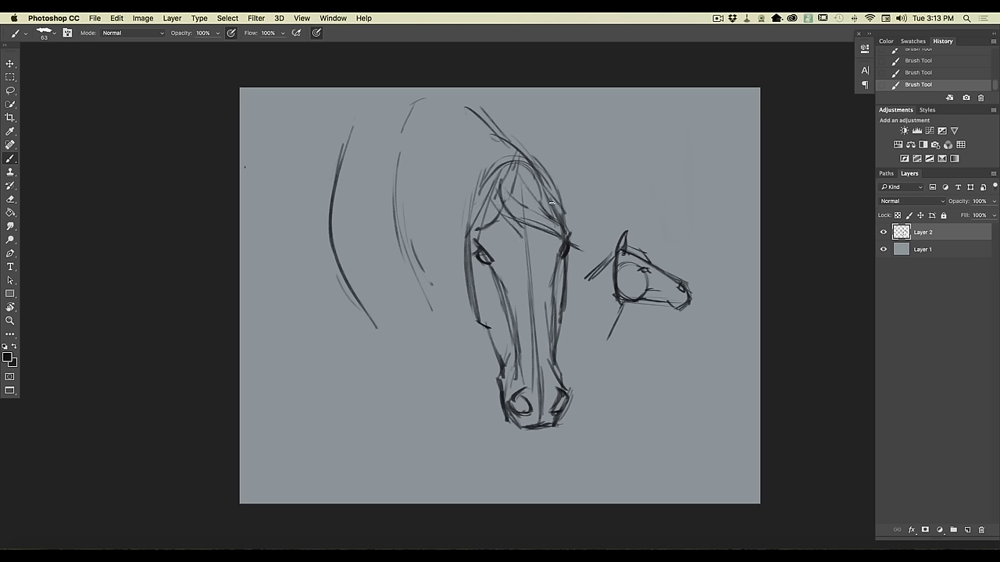
left_click_drag(518, 396, 533, 413)
left_click_drag(556, 211, 581, 234)
left_click_drag(545, 185, 585, 232)
- Sketch the two pointed ears on top of the front-facing horse head
mouse_move(541, 165)
left_mouse_down()
mouse_move(586, 123)
mouse_move(574, 133)
mouse_move(584, 123)
mouse_move(587, 143)
mouse_move(573, 174)
left_mouse_up()
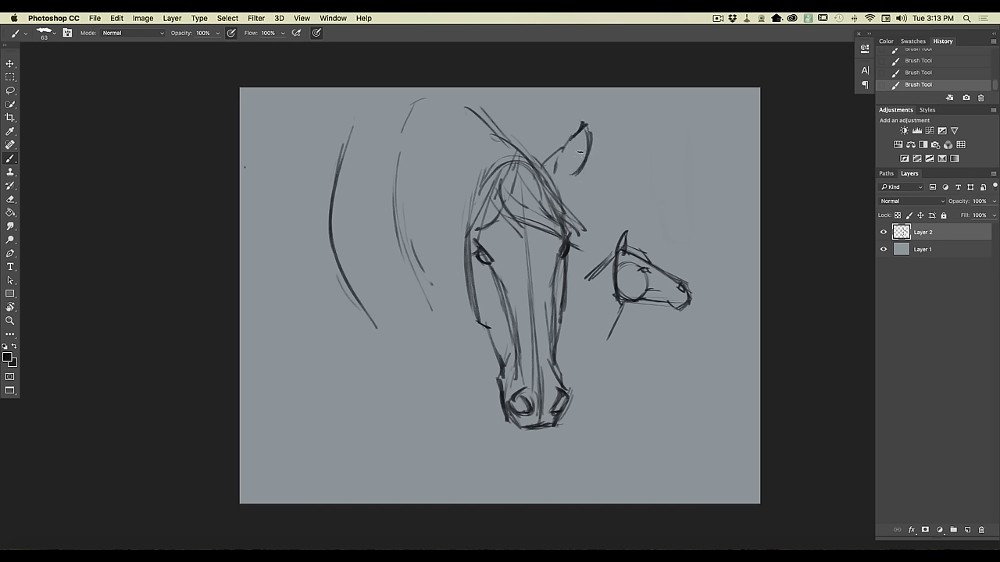
mouse_move(596, 132)
left_mouse_down()
mouse_move(575, 172)
mouse_move(556, 180)
left_mouse_up()
mouse_move(480, 156)
left_mouse_down()
mouse_move(489, 170)
mouse_move(472, 153)
mouse_move(488, 169)
mouse_move(469, 206)
mouse_move(461, 177)
mouse_move(469, 204)
left_mouse_up()
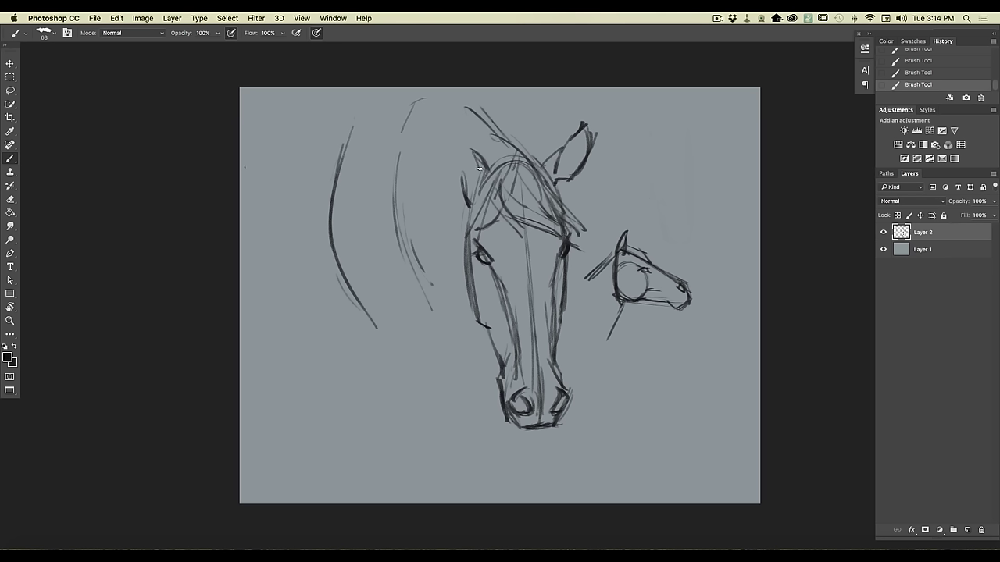
mouse_move(480, 159)
left_mouse_down()
mouse_move(457, 111)
mouse_move(469, 134)
mouse_move(453, 122)
mouse_move(446, 146)
mouse_move(476, 181)
mouse_move(453, 160)
left_mouse_up()
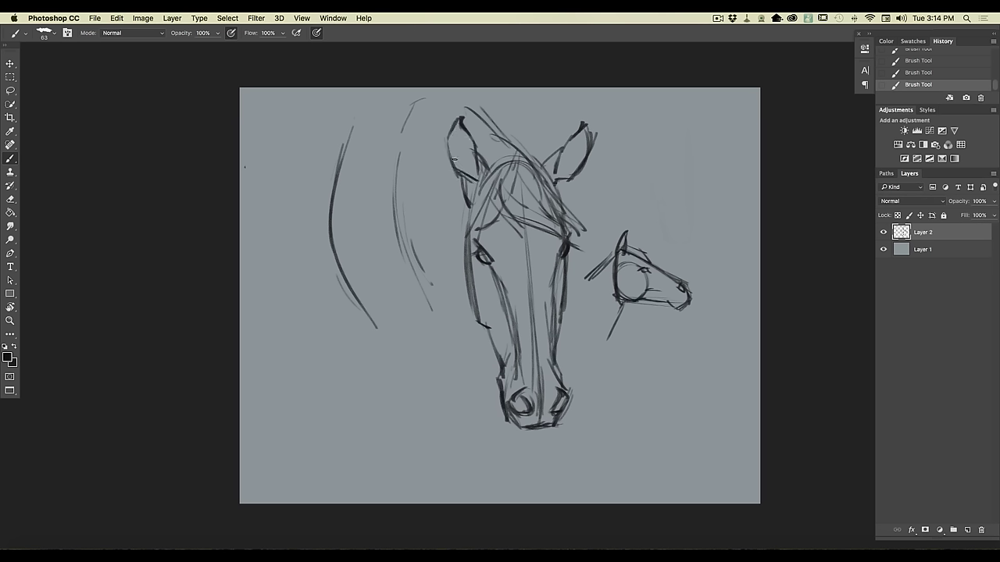
- Sketch the mane strokes, lower neck curve and chest line to the left of the horse's cheek
mouse_move(406, 213)
left_mouse_down()
mouse_move(427, 246)
mouse_move(441, 247)
mouse_move(442, 237)
mouse_move(461, 258)
mouse_move(436, 247)
mouse_move(461, 256)
left_mouse_up()
left_click_drag(471, 294, 432, 301)
mouse_move(403, 227)
left_mouse_down()
mouse_move(439, 317)
mouse_move(429, 344)
mouse_move(384, 345)
mouse_move(397, 345)
left_mouse_up()
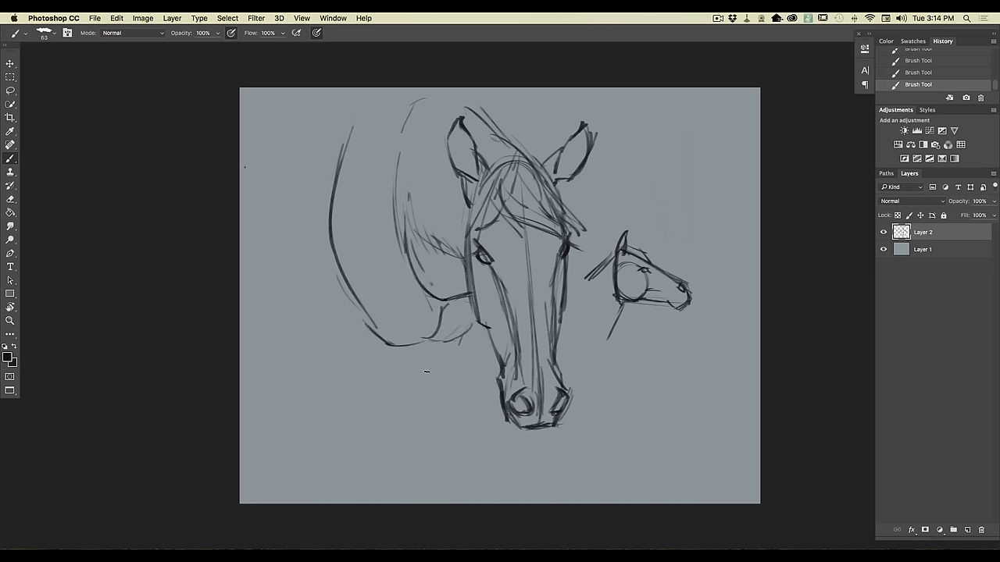
- Darken the cheek and jaw contours on both sides of the face and add short shading marks beside the eyes
left_click_drag(467, 244, 482, 322)
left_click_drag(500, 331, 505, 365)
left_click_drag(555, 310, 550, 363)
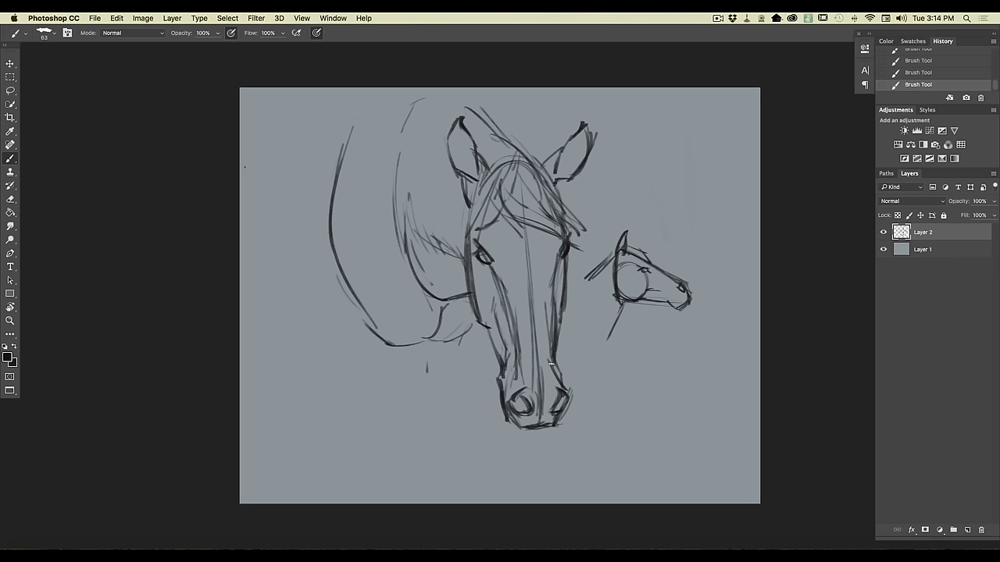
mouse_move(504, 248)
left_mouse_down()
mouse_move(503, 263)
mouse_move(511, 247)
left_mouse_up()
left_click_drag(558, 241, 553, 299)
left_click_drag(547, 244, 551, 256)
left_click_drag(505, 349, 502, 362)
left_click_drag(489, 328, 501, 376)
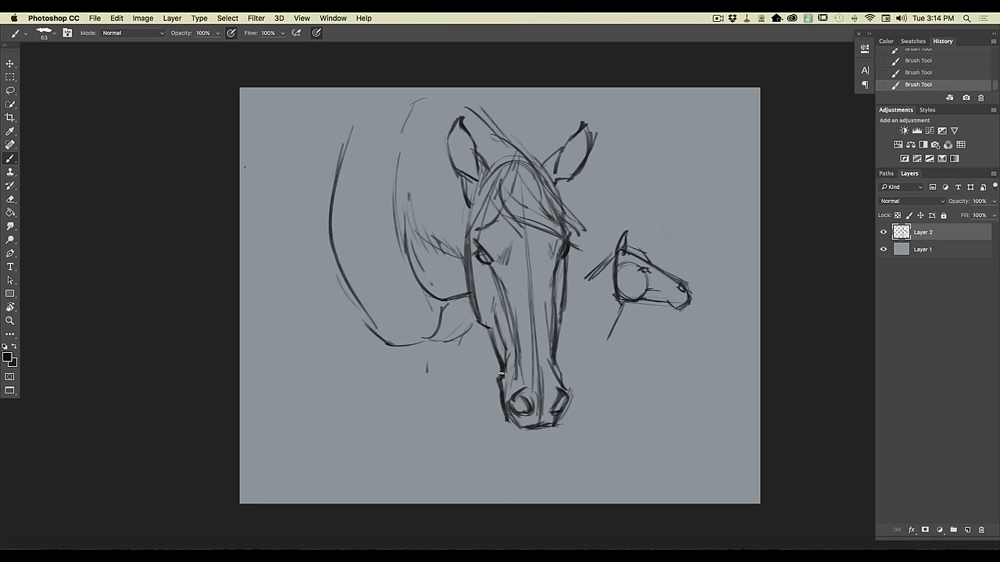
- Add structure and shading strokes along the lower nose bridge and between the nostrils
mouse_move(512, 376)
left_mouse_down()
mouse_move(517, 361)
mouse_move(522, 374)
mouse_move(512, 369)
mouse_move(511, 320)
left_mouse_up()
mouse_move(534, 274)
left_mouse_down()
mouse_move(535, 331)
mouse_move(545, 334)
left_mouse_up()
mouse_move(550, 337)
left_mouse_down()
mouse_move(546, 380)
mouse_move(522, 355)
left_mouse_up()
mouse_move(539, 327)
left_mouse_down()
mouse_move(541, 362)
mouse_move(535, 351)
mouse_move(528, 363)
mouse_move(544, 357)
left_mouse_up()
left_click_drag(548, 388, 554, 363)
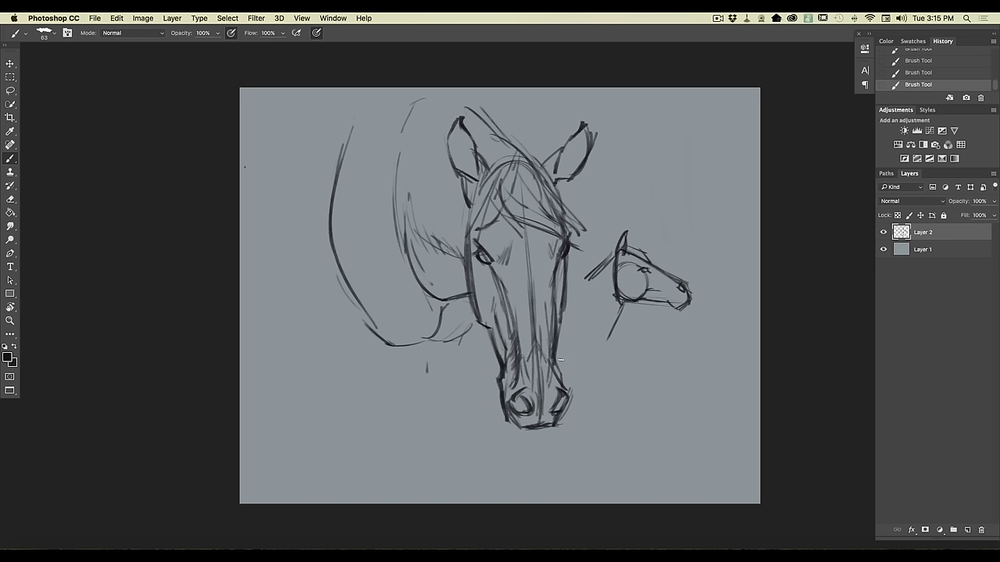
left_click_drag(551, 385, 537, 404)
- Lower the opacity of the sketch on Layer 2 and add a new layer above it for the line art
left_click(995, 202)
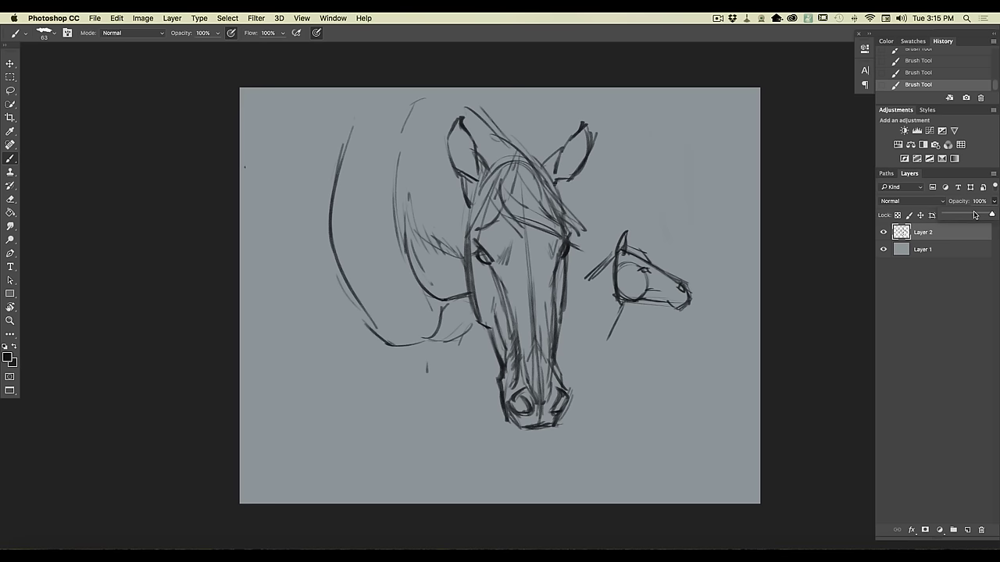
left_click_drag(974, 215, 963, 215)
left_click(967, 531)
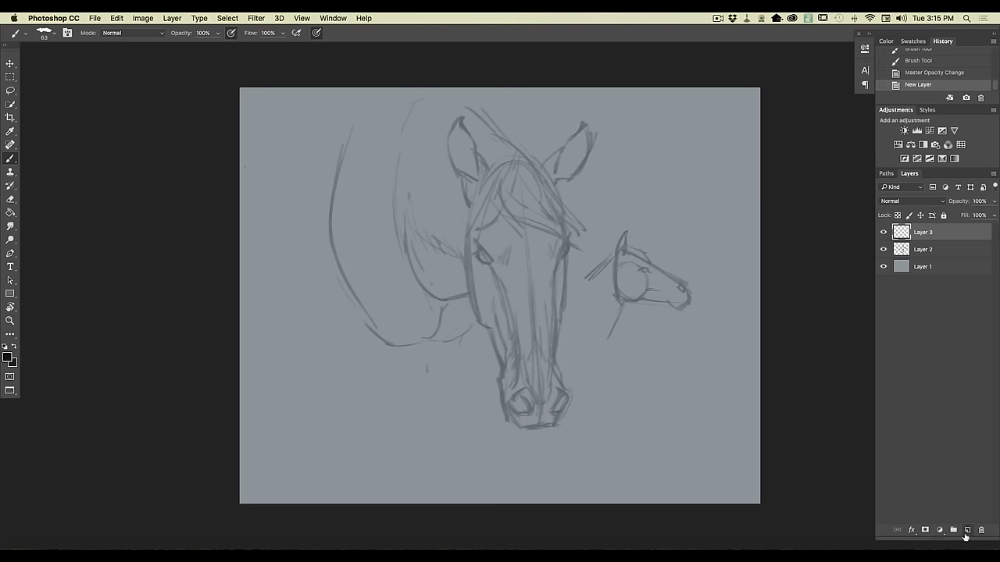
- Set the brush size to 35 px and ink the right-hand eye over the faded sketch
key("super+plus")
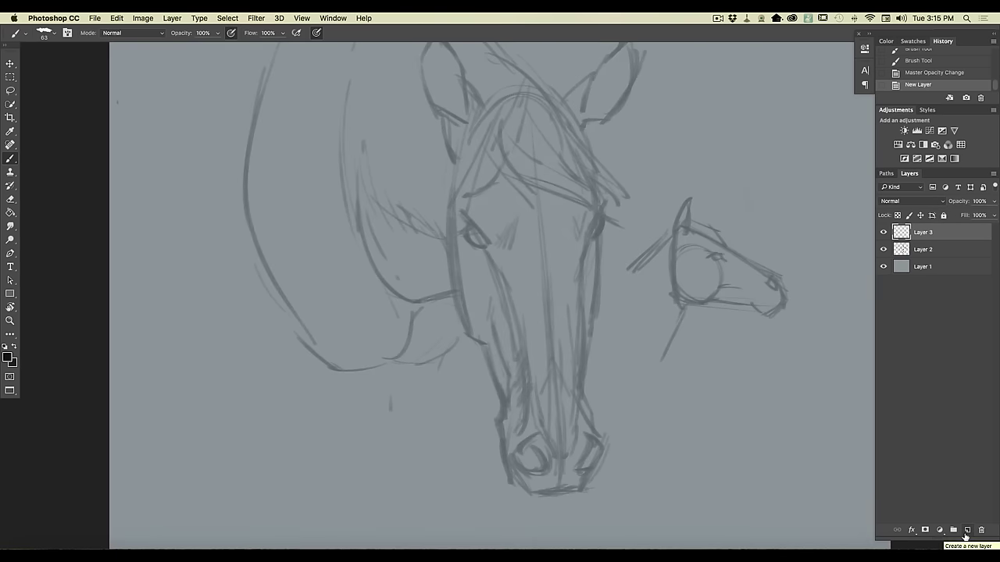
left_click(54, 35)
left_click_drag(75, 50, 69, 50)
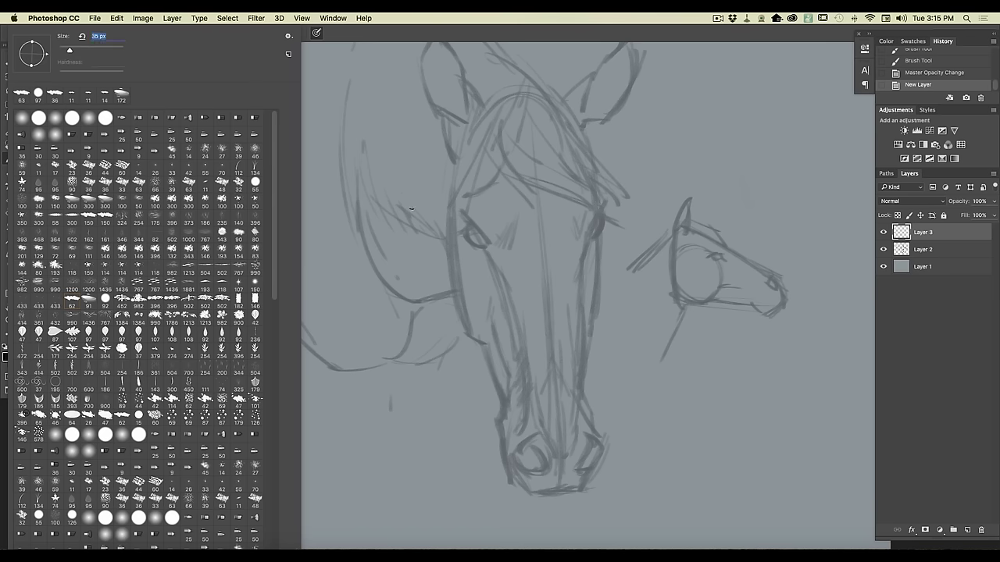
left_click_drag(603, 207, 593, 226)
left_click_drag(602, 209, 591, 232)
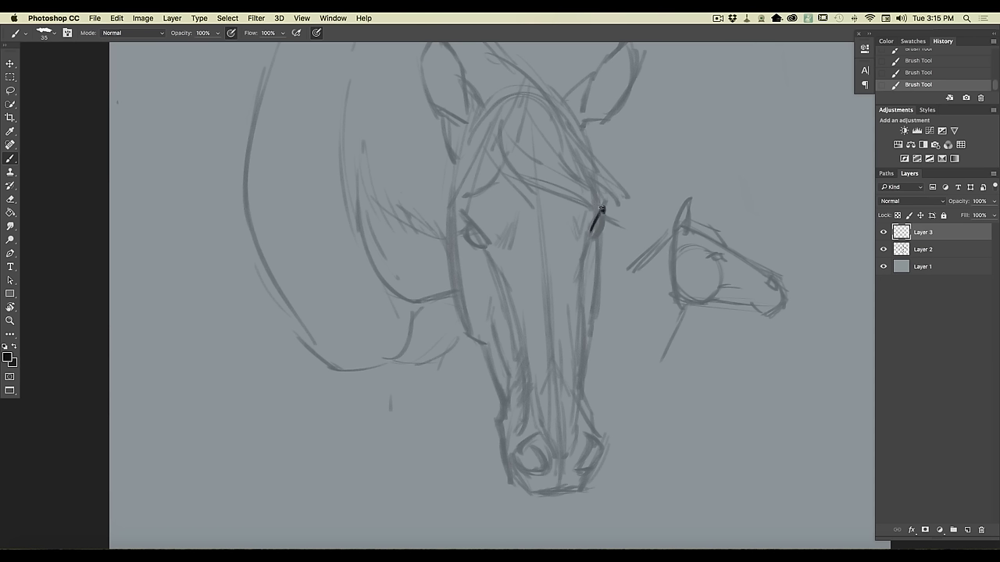
left_click_drag(600, 208, 592, 222)
- Ink the left-hand eye with its lid folds and brow line, and refine the right-hand eye
left_click_drag(471, 223, 488, 247)
mouse_move(477, 219)
left_mouse_down()
mouse_move(491, 241)
mouse_move(471, 221)
mouse_move(469, 242)
mouse_move(491, 258)
left_mouse_up()
mouse_move(478, 251)
left_mouse_down()
mouse_move(487, 252)
mouse_move(468, 237)
mouse_move(485, 247)
left_mouse_up()
mouse_move(598, 212)
left_mouse_down()
mouse_move(597, 239)
mouse_move(589, 233)
left_mouse_up()
mouse_move(470, 220)
left_mouse_down()
mouse_move(485, 230)
mouse_move(460, 220)
mouse_move(481, 208)
mouse_move(493, 239)
left_mouse_up()
left_click_drag(497, 214, 495, 236)
left_click_drag(502, 171, 457, 204)
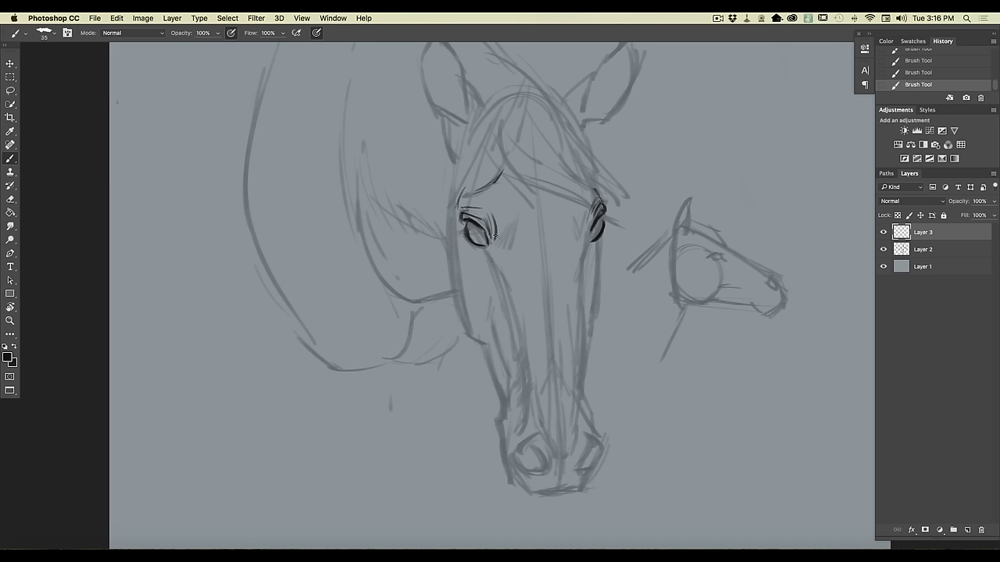
- Ink the left cheek and jaw contour down to the muzzle, plus the cheekbone lines on both sides
left_click(467, 268)
left_click_drag(476, 306, 499, 348)
left_click_drag(592, 273, 582, 334)
left_click_drag(487, 246, 493, 260)
left_click_drag(467, 223, 479, 244)
mouse_move(453, 188)
left_mouse_down()
mouse_move(455, 284)
mouse_move(491, 365)
left_mouse_up()
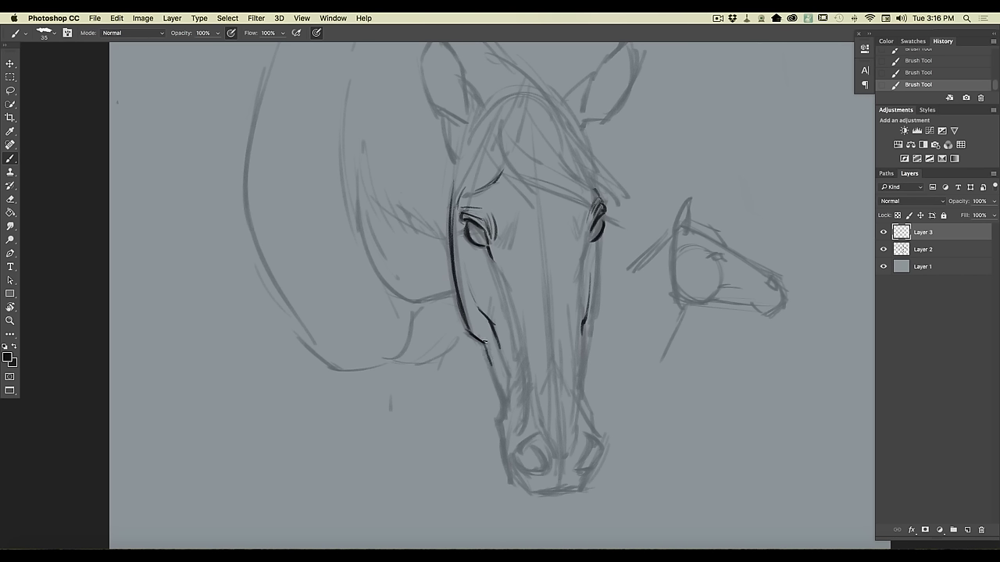
mouse_move(473, 336)
left_mouse_down()
mouse_move(490, 362)
mouse_move(489, 353)
mouse_move(500, 422)
left_mouse_up()
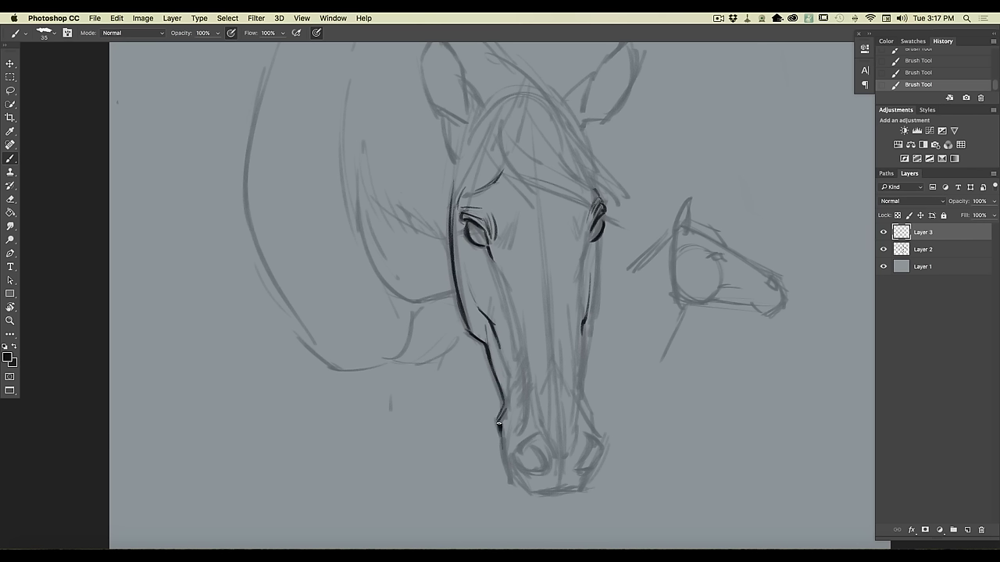
- Ink the left side of the muzzle and the left nostril, with short shading strokes above it
left_click_drag(503, 407, 499, 430)
left_click_drag(501, 436, 510, 472)
left_click_drag(498, 430, 508, 474)
mouse_move(497, 426)
left_mouse_down()
mouse_move(506, 460)
mouse_move(523, 436)
mouse_move(512, 468)
mouse_move(539, 472)
mouse_move(544, 458)
mouse_move(526, 445)
mouse_move(544, 471)
mouse_move(526, 470)
left_mouse_up()
mouse_move(526, 445)
left_mouse_down()
mouse_move(537, 437)
mouse_move(522, 411)
mouse_move(524, 428)
left_mouse_up()
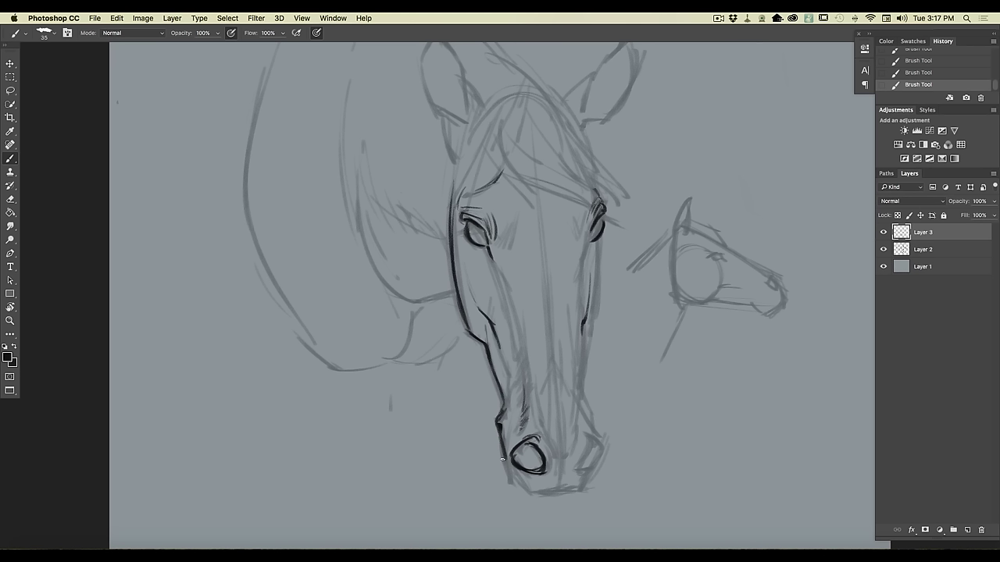
- Ink the lower lip and chin outline of the muzzle and the vertical crease between the nostrils
mouse_move(513, 450)
left_mouse_down()
mouse_move(502, 466)
mouse_move(525, 490)
mouse_move(576, 490)
mouse_move(586, 480)
mouse_move(546, 490)
left_mouse_up()
mouse_move(581, 515)
left_mouse_down()
mouse_move(528, 517)
mouse_move(601, 504)
left_mouse_up()
mouse_move(528, 518)
left_mouse_down()
mouse_move(507, 507)
mouse_move(577, 519)
mouse_move(511, 505)
mouse_move(551, 515)
left_mouse_up()
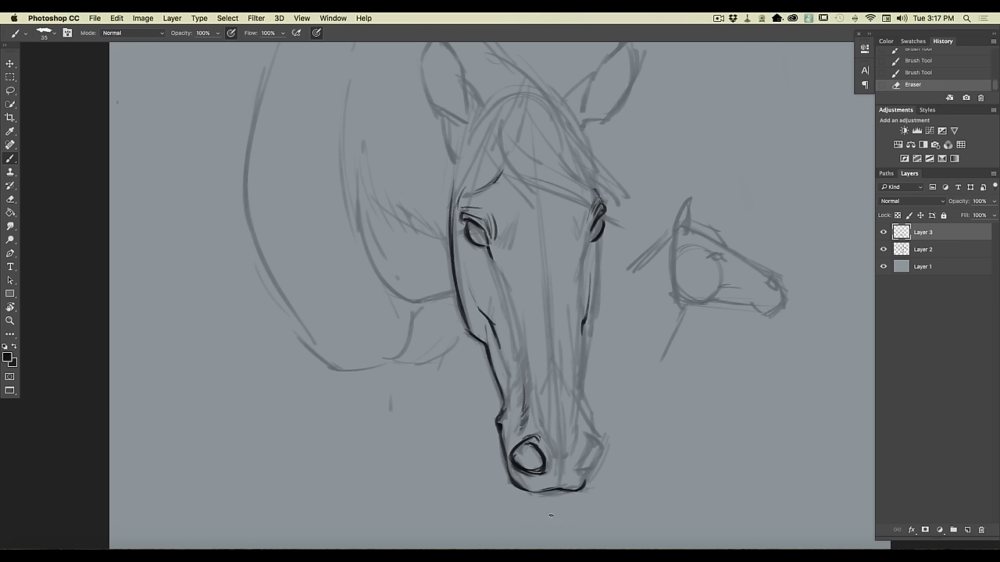
left_click_drag(598, 467, 594, 477)
mouse_move(597, 469)
left_mouse_down()
mouse_move(573, 486)
mouse_move(556, 453)
mouse_move(559, 479)
mouse_move(536, 419)
mouse_move(586, 485)
mouse_move(593, 476)
mouse_move(567, 490)
mouse_move(529, 488)
mouse_move(559, 490)
left_mouse_up()
mouse_move(587, 445)
left_mouse_down()
mouse_move(578, 467)
mouse_move(561, 439)
mouse_move(560, 475)
mouse_move(564, 461)
left_mouse_up()
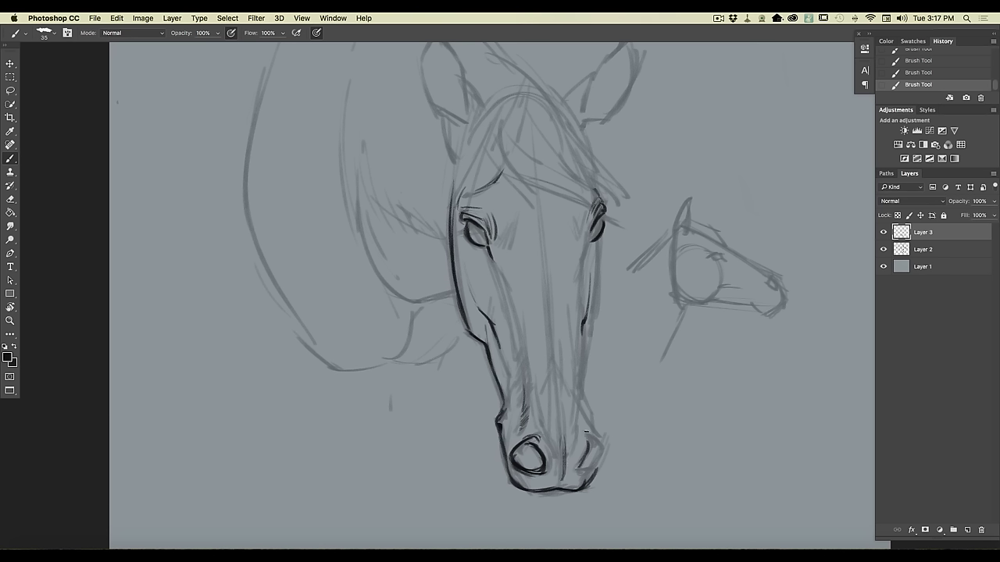
- Ink the right nostril with its outer rim and the adjoining edge of the muzzle
mouse_move(588, 429)
left_mouse_down()
mouse_move(596, 442)
mouse_move(593, 434)
left_mouse_up()
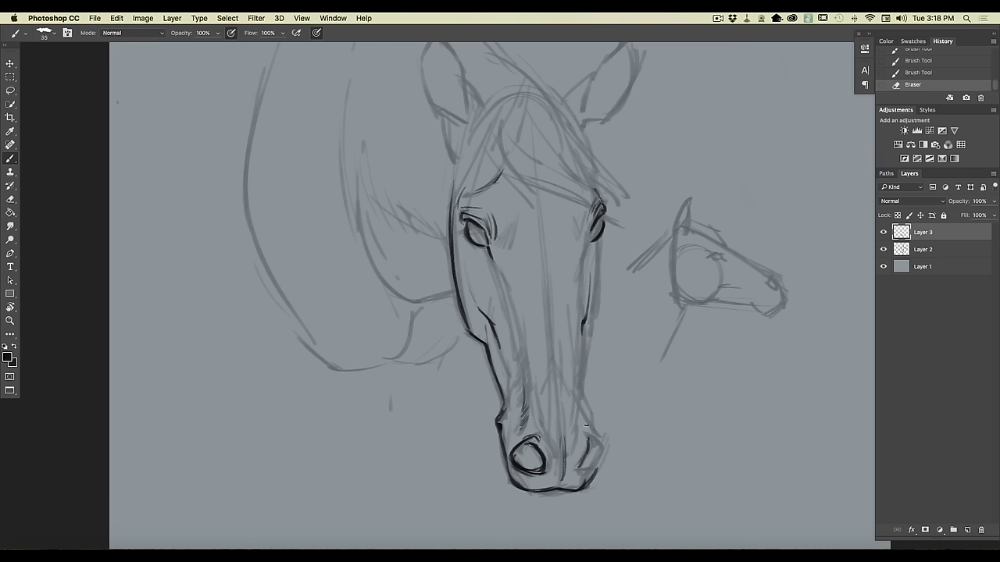
left_click_drag(589, 432, 595, 438)
left_click_drag(589, 432, 602, 445)
mouse_move(589, 433)
left_mouse_down()
mouse_move(587, 459)
mouse_move(603, 453)
mouse_move(592, 467)
left_mouse_up()
mouse_move(602, 438)
left_mouse_down()
mouse_move(600, 467)
mouse_move(585, 484)
left_mouse_up()
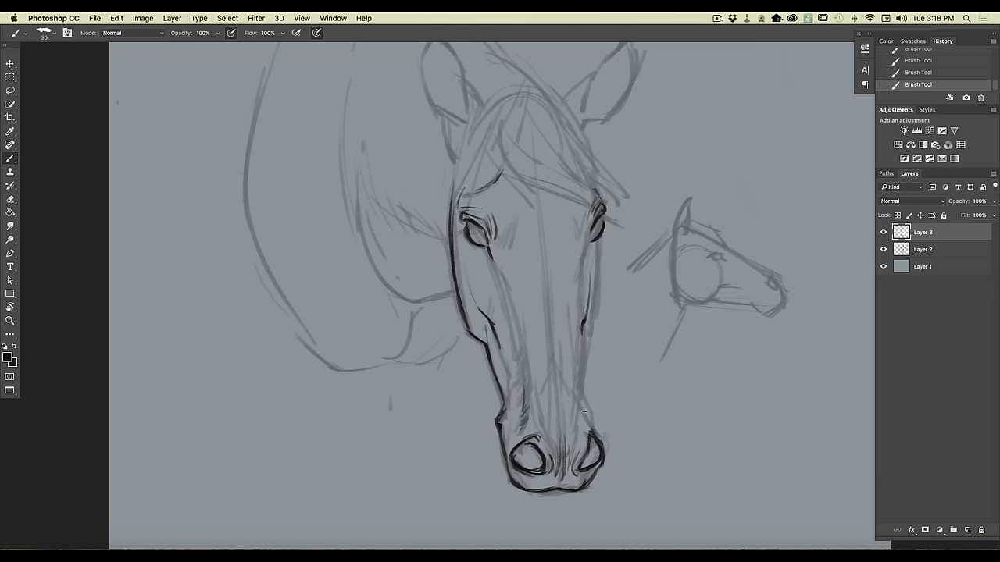
- Ink the right edge above the muzzle, strengthen the left nasal line, and add cheekbone lines beneath both eyes
left_click_drag(590, 423, 581, 369)
left_click_drag(520, 430, 527, 410)
left_click_drag(583, 397, 581, 358)
left_click_drag(469, 238, 484, 248)
left_click_drag(467, 234, 473, 286)
left_click_drag(596, 251, 591, 275)
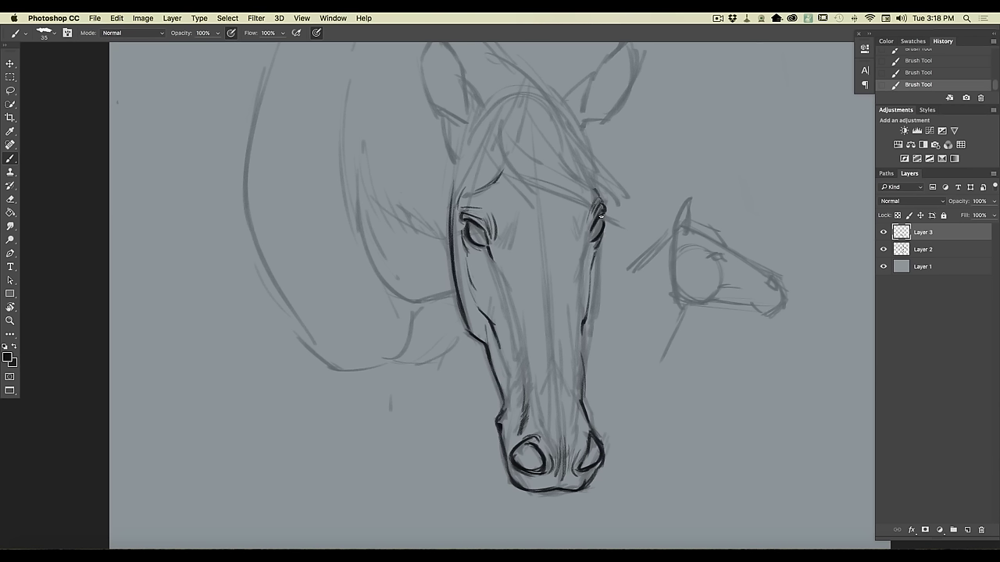
- Add eyelashes to both eyes and ink the right cheek contour down toward the nose
left_click_drag(604, 221, 619, 226)
left_click_drag(459, 230, 477, 227)
mouse_move(599, 286)
left_mouse_down()
mouse_move(600, 248)
mouse_move(597, 317)
left_mouse_up()
left_click_drag(599, 248, 590, 335)
left_click_drag(602, 287, 593, 328)
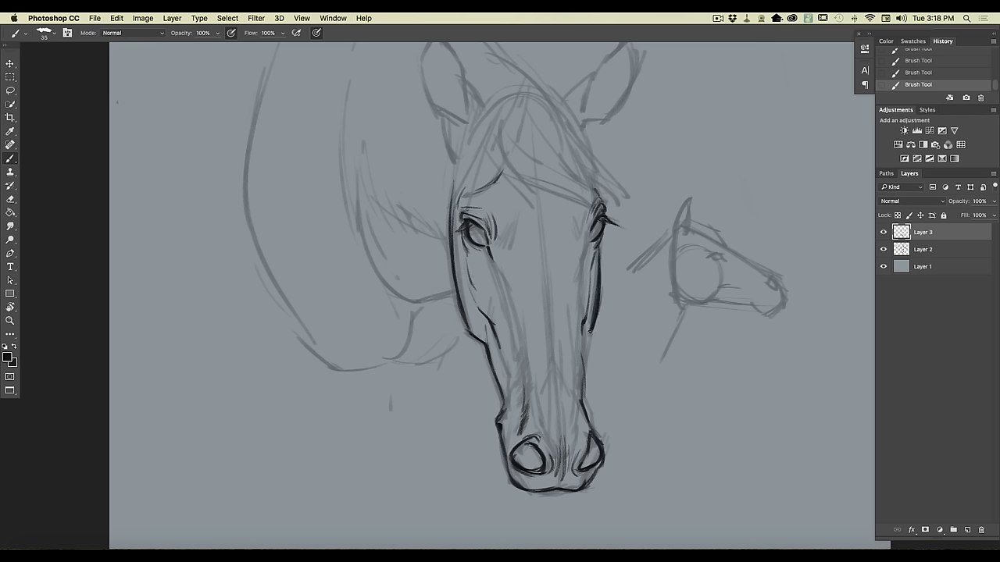
left_click_drag(591, 322, 583, 351)
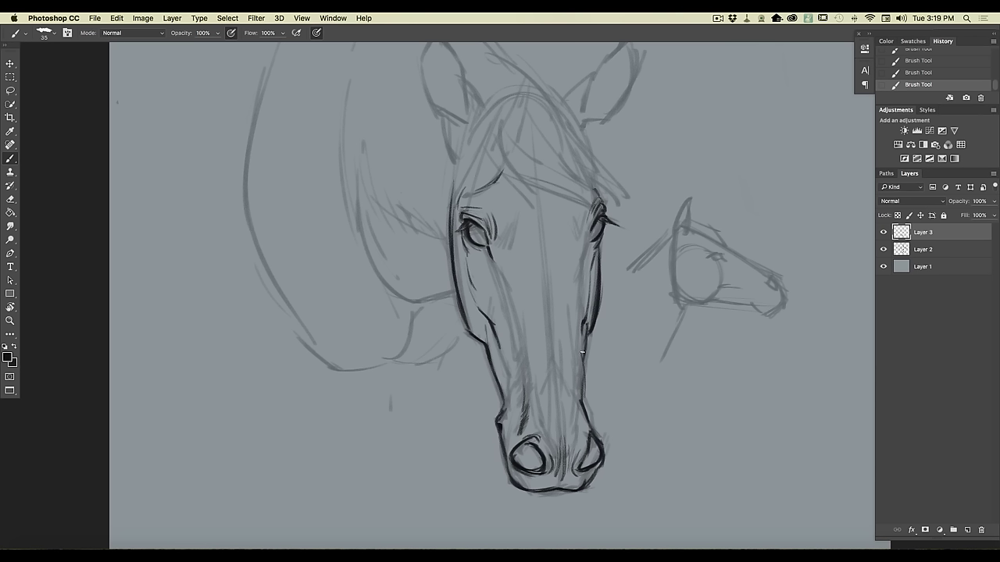
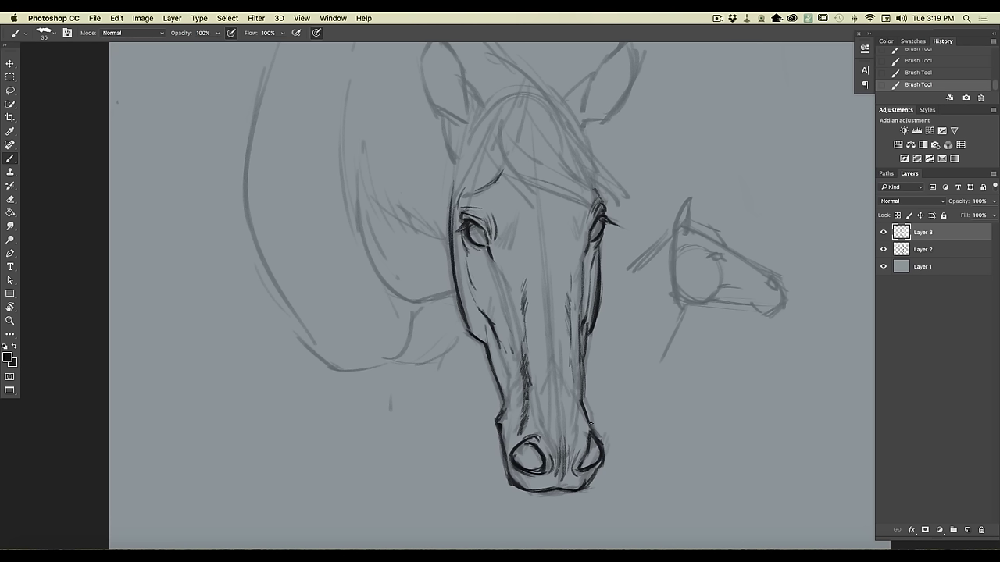
- Refine the inked contours just above the muzzle on both sides of the nose
left_click_drag(585, 379, 590, 425)
mouse_move(521, 400)
left_mouse_down()
mouse_move(506, 434)
mouse_move(500, 417)
left_mouse_up()
left_click_drag(511, 376, 498, 418)
- Ink the lower neck curve, chest and shoulder contours and the underside line to the left of the head
left_click_drag(452, 293, 414, 302)
left_click_drag(356, 230, 402, 309)
mouse_move(367, 272)
left_mouse_down()
mouse_move(405, 320)
mouse_move(392, 364)
left_mouse_up()
left_click_drag(410, 321, 358, 367)
mouse_move(236, 217)
left_mouse_down()
mouse_move(261, 305)
mouse_move(252, 292)
mouse_move(289, 353)
left_mouse_up()
mouse_move(275, 267)
left_mouse_down()
mouse_move(328, 364)
mouse_move(398, 362)
left_mouse_up()
mouse_move(472, 342)
left_mouse_down()
mouse_move(412, 360)
mouse_move(350, 414)
mouse_move(337, 449)
left_mouse_up()
- Ink the upper leg outlines beneath the chest and shoulder and add short strokes along the body's lower edge
left_click_drag(282, 328, 300, 427)
left_click_drag(284, 349, 305, 448)
left_click_drag(356, 406, 346, 452)
left_click_drag(344, 380, 346, 481)
left_click_drag(338, 399, 336, 511)
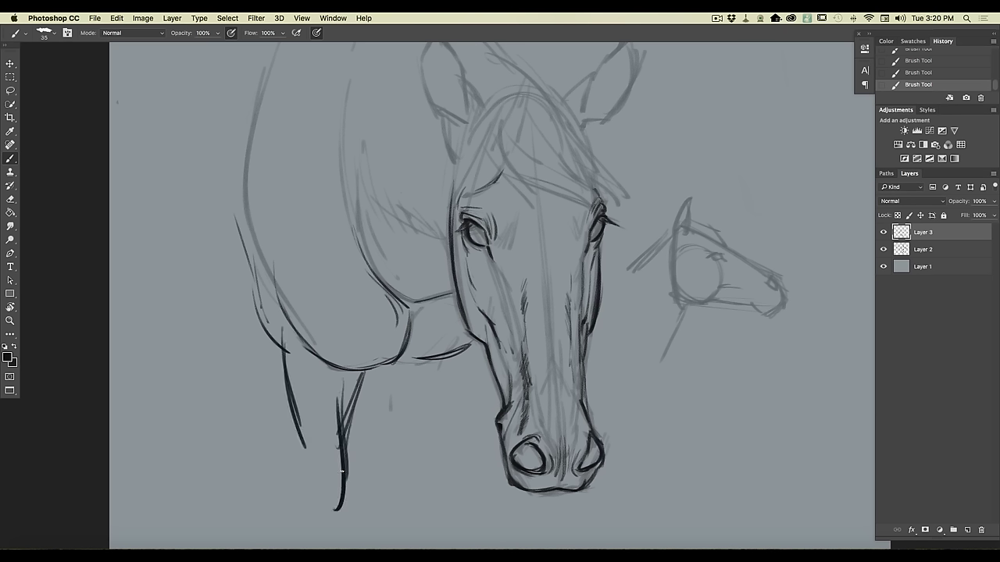
left_click_drag(458, 353, 400, 453)
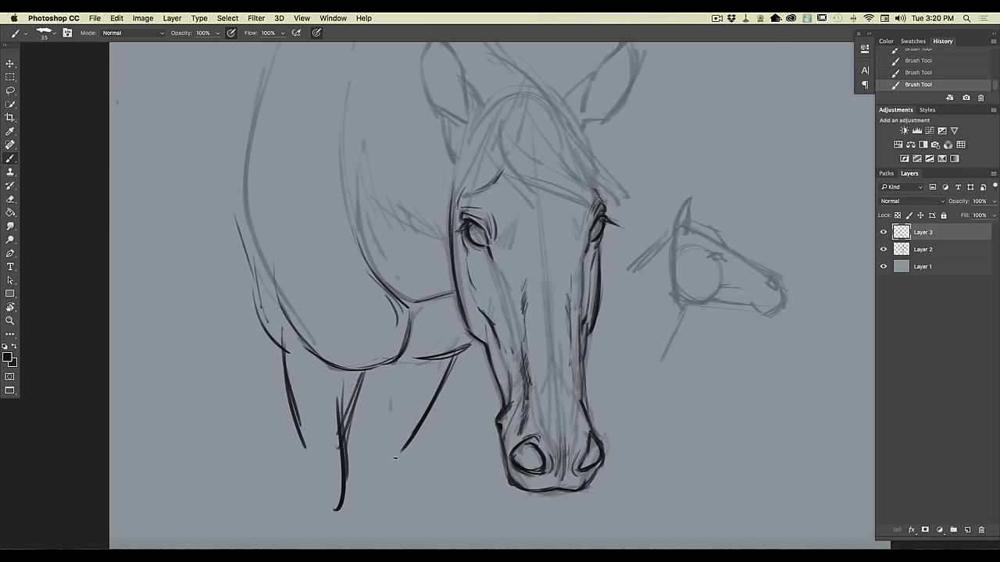
mouse_move(461, 314)
left_mouse_down()
mouse_move(486, 342)
mouse_move(508, 407)
left_mouse_up()
left_click_drag(379, 367, 371, 442)
left_click_drag(417, 361, 386, 375)
left_click_drag(408, 359, 381, 365)
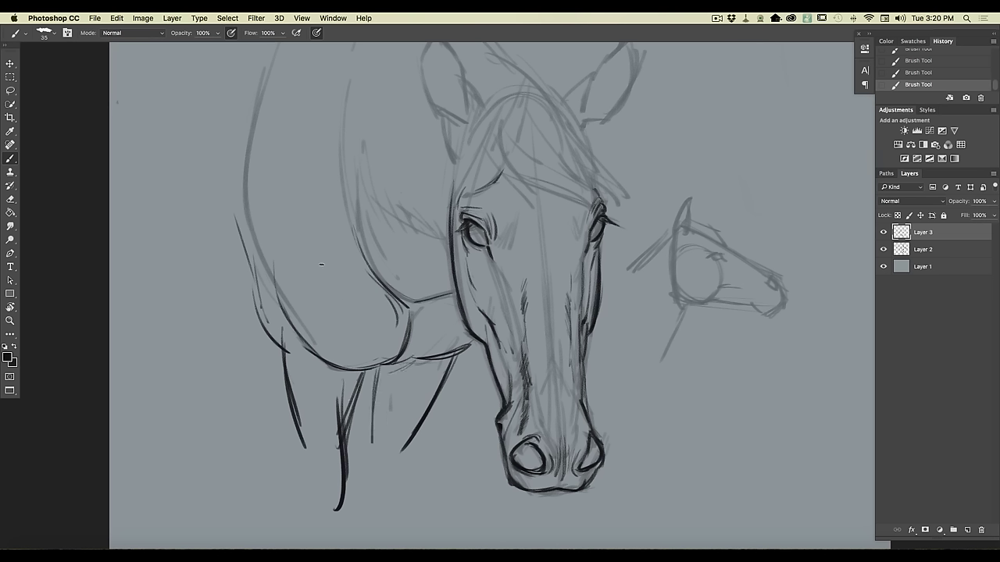
- Hatch short strokes on the neck beside the left eye, darken the head contour above it, and ink the poll curve with forehead hatching
left_click_drag(462, 239, 454, 271)
mouse_move(444, 215)
left_mouse_down()
mouse_move(442, 246)
mouse_move(427, 221)
mouse_move(425, 241)
mouse_move(388, 196)
mouse_move(400, 228)
left_mouse_up()
mouse_move(408, 238)
left_mouse_down()
mouse_move(398, 232)
mouse_move(464, 283)
mouse_move(471, 320)
left_mouse_up()
left_click_drag(450, 225, 460, 292)
left_click_drag(456, 160, 452, 178)
left_click_drag(459, 145, 451, 197)
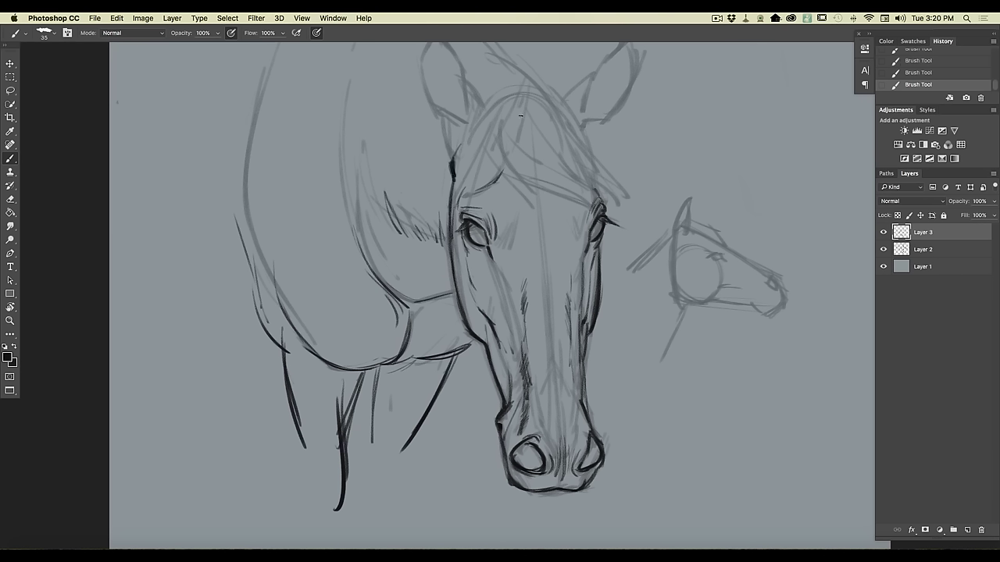
mouse_move(504, 148)
left_mouse_down()
mouse_move(544, 103)
mouse_move(558, 107)
left_mouse_up()
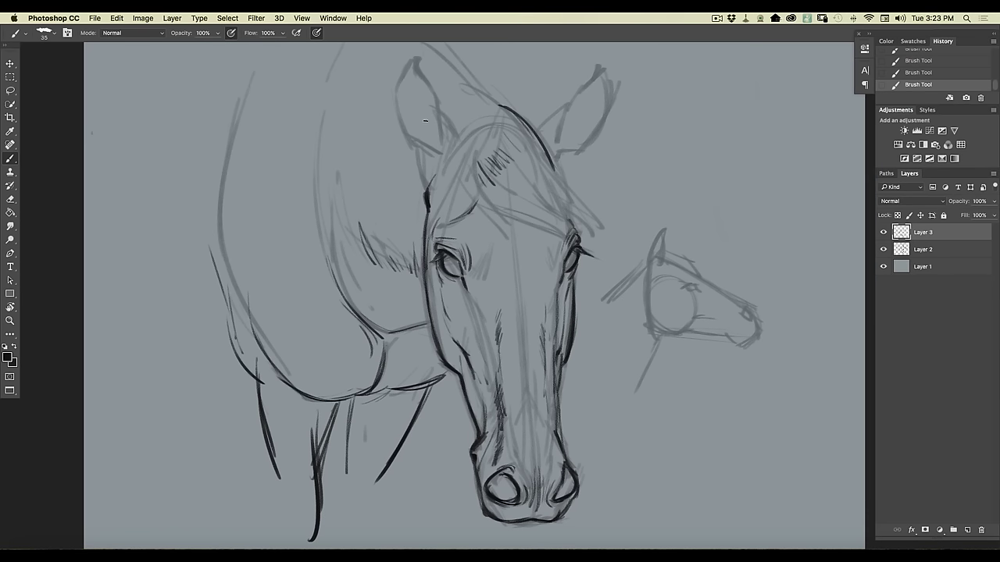
- Ink the left ear's outline and base, and hatch shading strokes inside it
mouse_move(418, 153)
left_mouse_down()
mouse_move(426, 184)
mouse_move(418, 143)
mouse_move(405, 133)
left_mouse_up()
mouse_move(396, 97)
left_mouse_down()
mouse_move(414, 138)
mouse_move(439, 157)
left_mouse_up()
left_click_drag(434, 98, 439, 143)
mouse_move(423, 78)
left_mouse_down()
mouse_move(433, 95)
mouse_move(415, 59)
mouse_move(398, 118)
mouse_move(424, 104)
mouse_move(428, 133)
mouse_move(455, 138)
left_mouse_up()
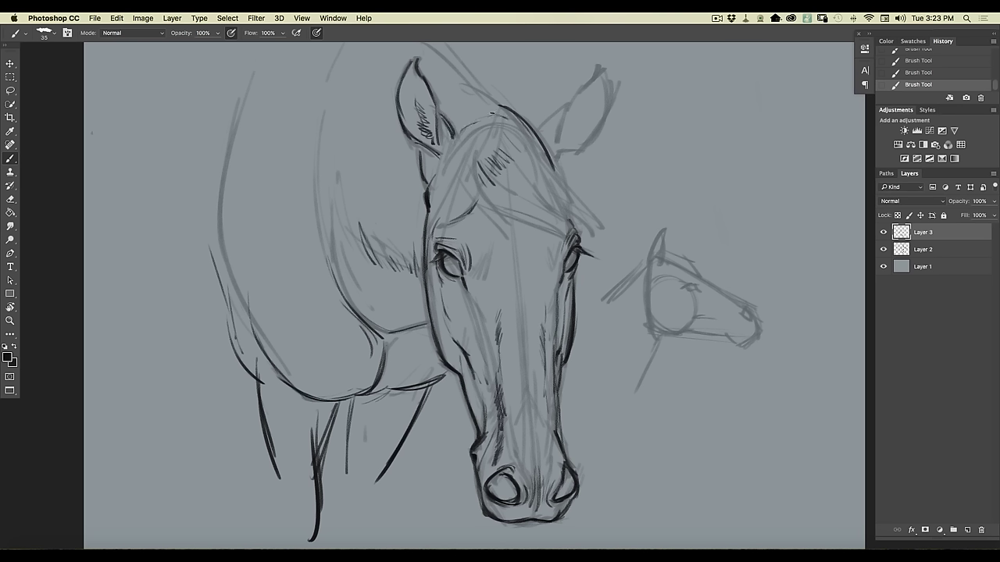
- Ink short hair strokes along the mane crest, from the poll up behind the left ear
left_click_drag(528, 139, 480, 108)
mouse_move(516, 119)
left_mouse_down()
mouse_move(481, 103)
mouse_move(498, 105)
mouse_move(472, 100)
mouse_move(505, 104)
mouse_move(446, 52)
left_mouse_up()
left_click_drag(191, 232, 203, 334)
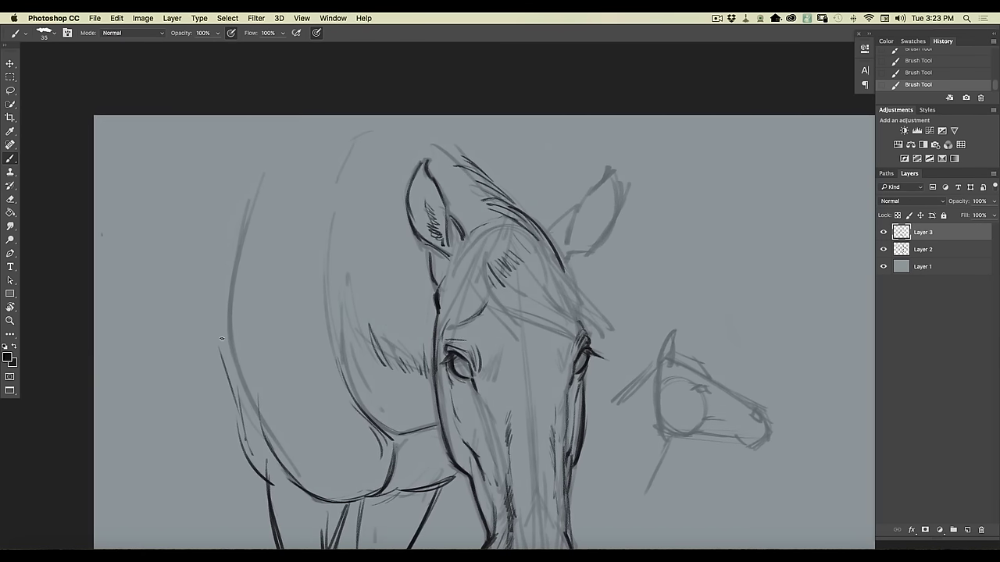
mouse_move(464, 155)
left_mouse_down()
mouse_move(413, 136)
mouse_move(483, 167)
mouse_move(425, 128)
left_mouse_up()
left_click_drag(494, 186, 464, 178)
left_click_drag(514, 206, 473, 197)
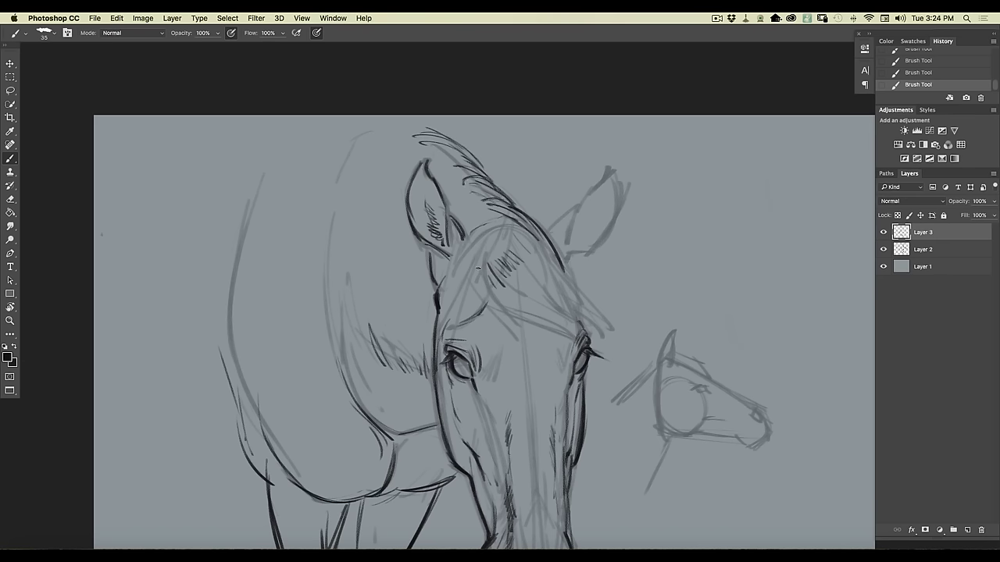
- Ink the forelock as long hair strokes sweeping from the poll across the forehead toward the right eye
mouse_move(502, 218)
left_mouse_down()
mouse_move(495, 245)
mouse_move(483, 239)
mouse_move(480, 296)
mouse_move(516, 319)
mouse_move(499, 287)
mouse_move(595, 343)
mouse_move(611, 328)
mouse_move(536, 236)
mouse_move(517, 232)
mouse_move(587, 310)
mouse_move(513, 267)
mouse_move(538, 287)
mouse_move(501, 278)
mouse_move(591, 310)
mouse_move(545, 297)
left_mouse_up()
left_click_drag(490, 256, 520, 288)
left_click_drag(526, 234, 565, 273)
left_click_drag(531, 223, 569, 278)
- Ink the right ear's outline, inner edge and base where it joins the head
left_click_drag(580, 198, 545, 233)
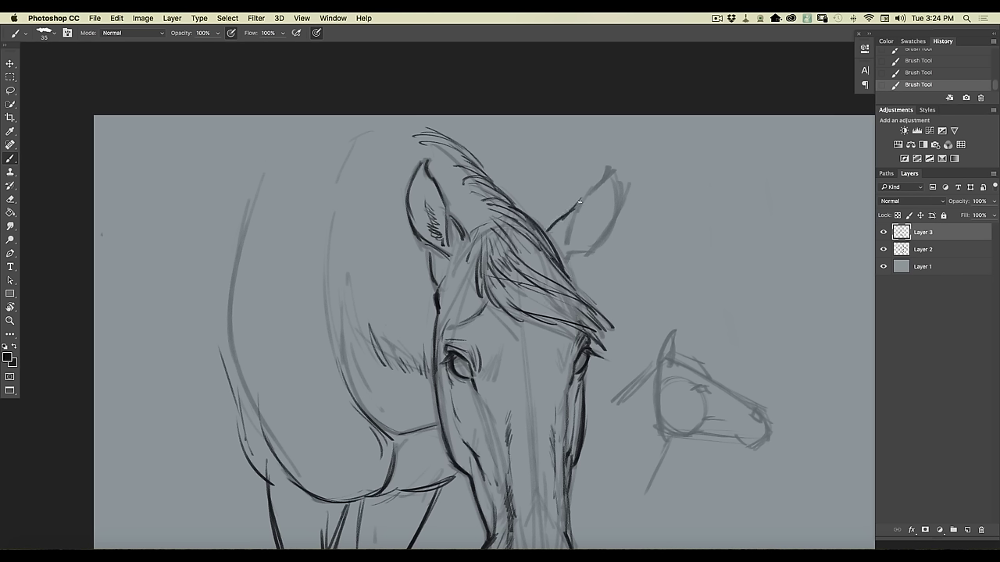
mouse_move(609, 167)
left_mouse_down()
mouse_move(577, 211)
mouse_move(569, 247)
left_mouse_up()
left_click_drag(579, 208, 570, 236)
mouse_move(611, 167)
left_mouse_down()
mouse_move(617, 211)
mouse_move(592, 253)
left_mouse_up()
mouse_move(616, 220)
left_mouse_down()
mouse_move(570, 252)
mouse_move(571, 277)
left_mouse_up()
- Thicken the mane crest strokes and ink the upper part of the neck curve left of the head
mouse_move(512, 203)
left_mouse_down()
mouse_move(548, 234)
mouse_move(475, 166)
left_mouse_up()
left_click_drag(467, 156, 414, 130)
left_click_drag(330, 219, 339, 342)
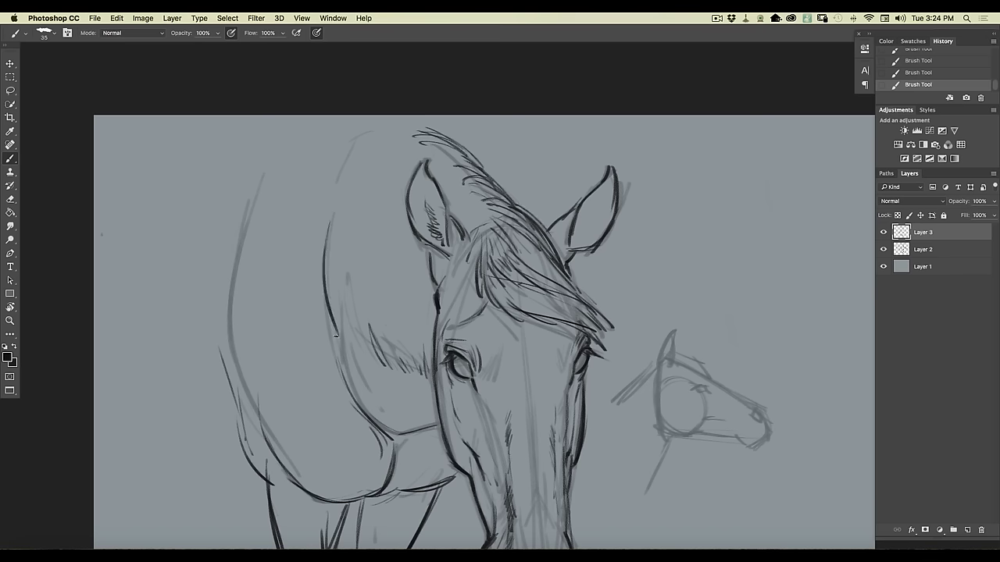
- Fill both nostrils with dark tone and darken the pupils of both eyes
key("super+minus")
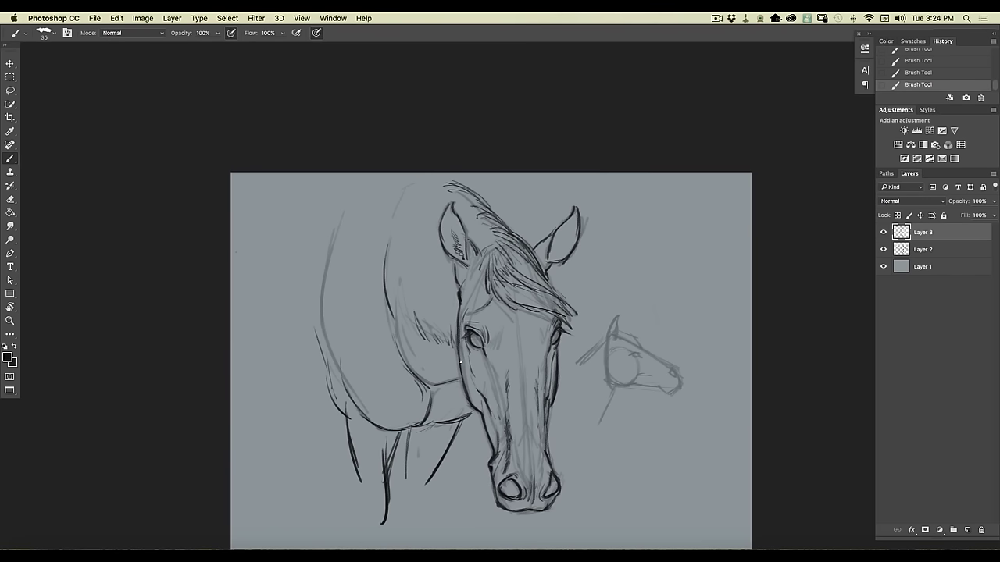
key("super+plus")
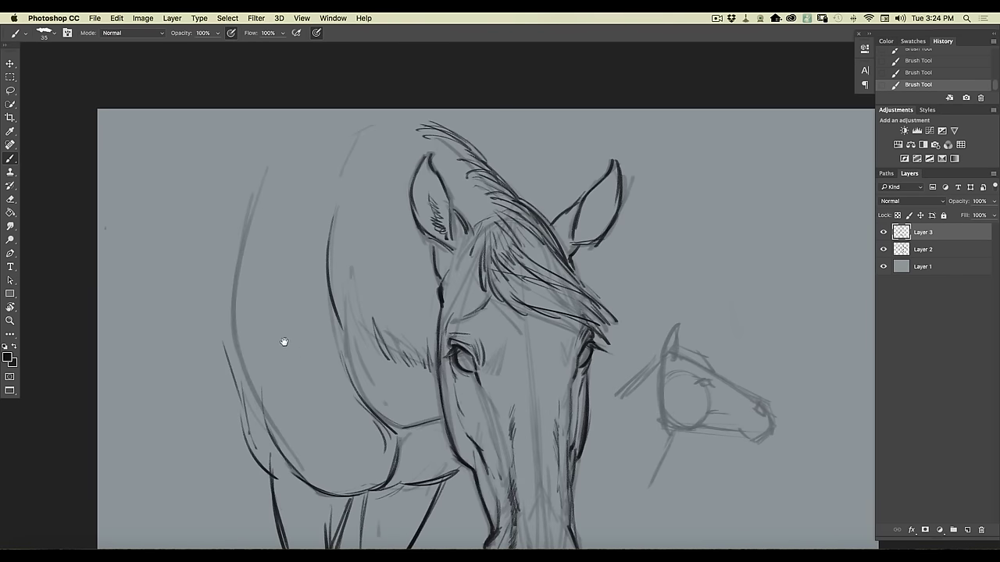
scroll(283, 351, "down", 5)
left_click_drag(568, 420, 567, 421)
mouse_move(506, 422)
left_mouse_down()
mouse_move(508, 413)
mouse_move(489, 407)
left_mouse_up()
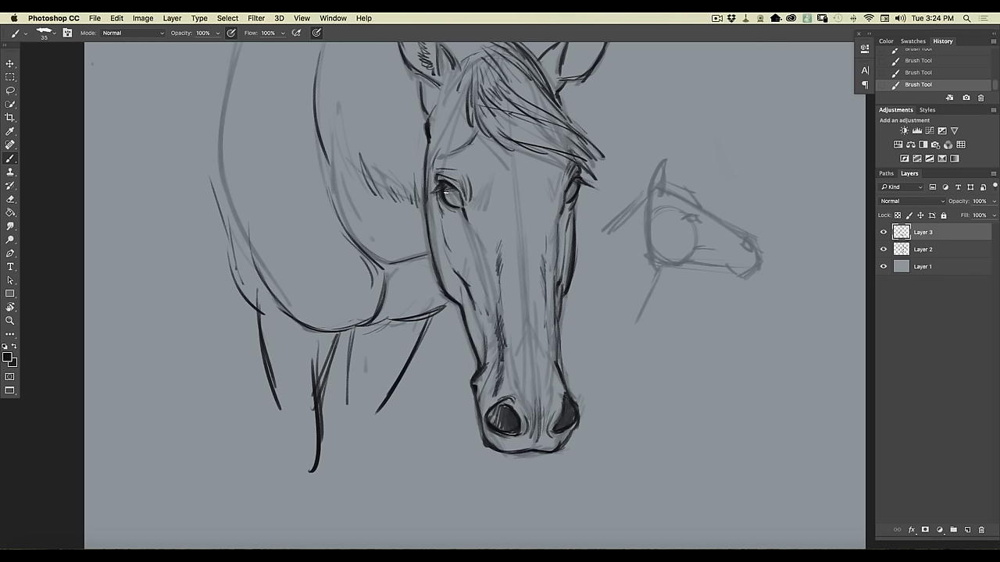
mouse_move(455, 195)
left_mouse_down()
mouse_move(444, 191)
mouse_move(450, 202)
mouse_move(457, 193)
mouse_move(450, 197)
left_mouse_up()
left_click_drag(574, 187, 564, 200)
- Add light shading strokes down the nose bridge and just above the nostrils
key("super+minus")
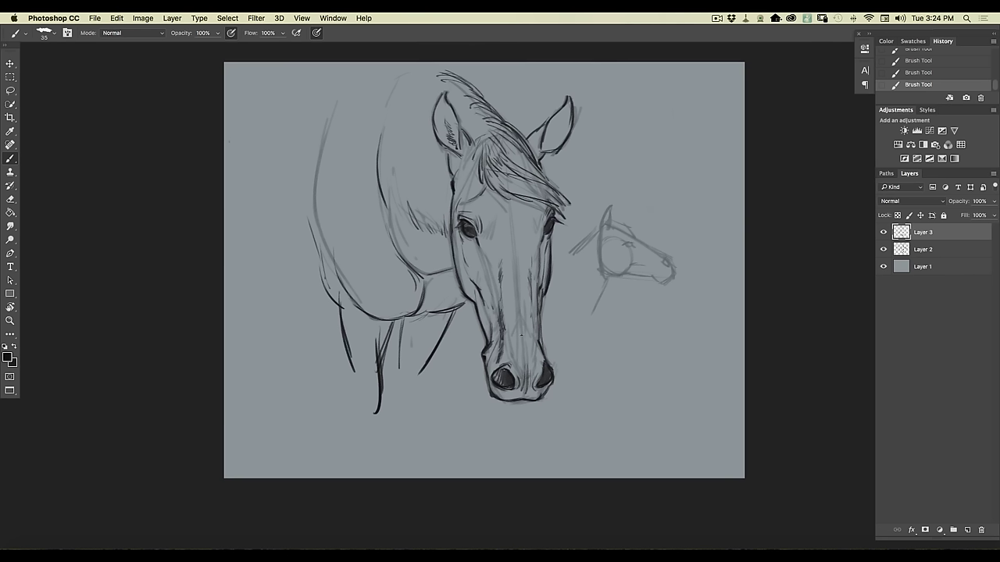
left_click_drag(532, 344, 529, 372)
left_click_drag(539, 311, 537, 341)
left_click_drag(536, 313, 535, 337)
left_click_drag(519, 297, 521, 325)
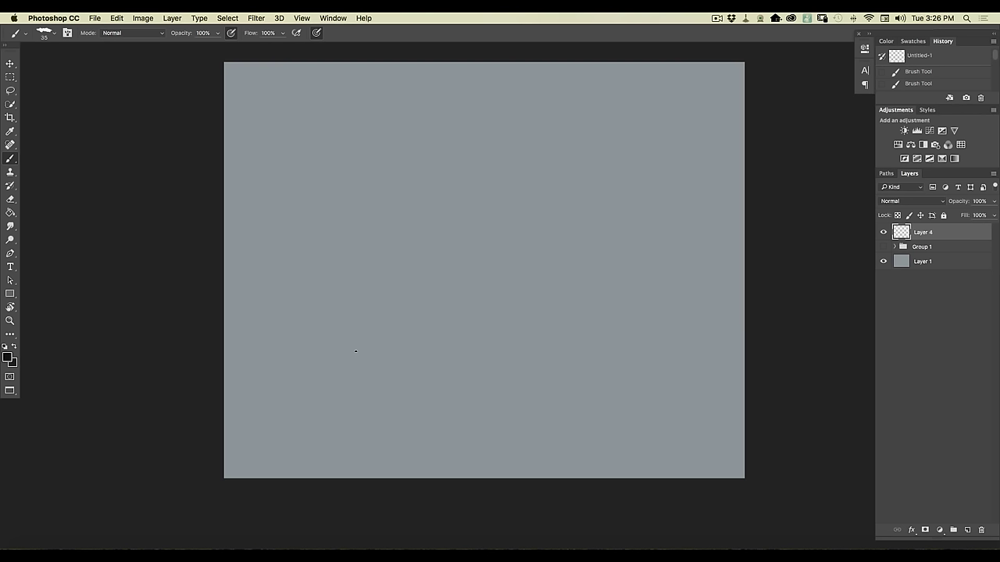
- Set the brush size to 54 and sketch a side-view head's top line and slanted jaw guideline on Layer 4
right_click(68, 55)
left_click(387, 185)
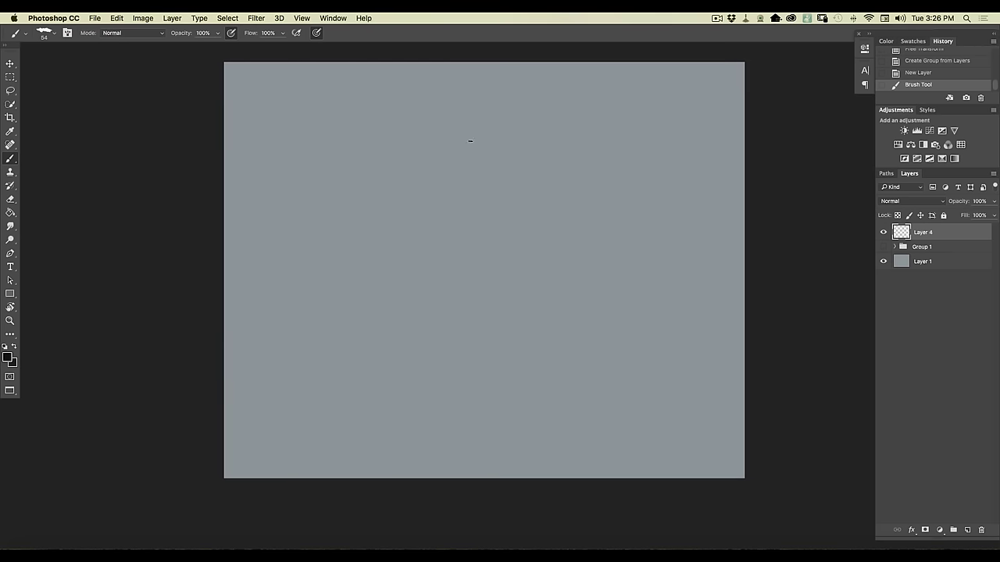
left_click_drag(456, 140, 514, 148)
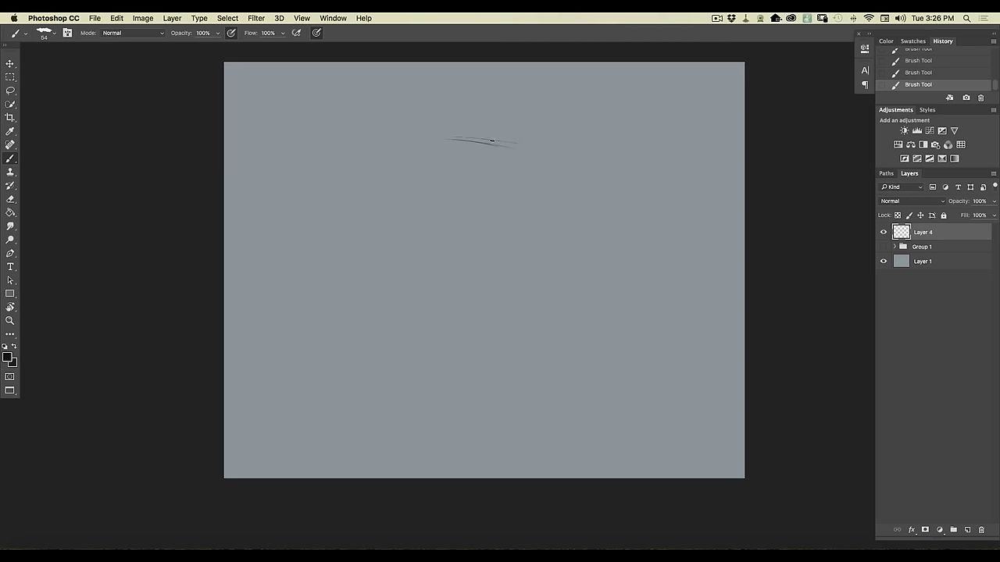
mouse_move(523, 147)
left_mouse_down()
mouse_move(585, 149)
mouse_move(421, 140)
mouse_move(562, 148)
left_mouse_up()
left_click_drag(599, 199, 427, 265)
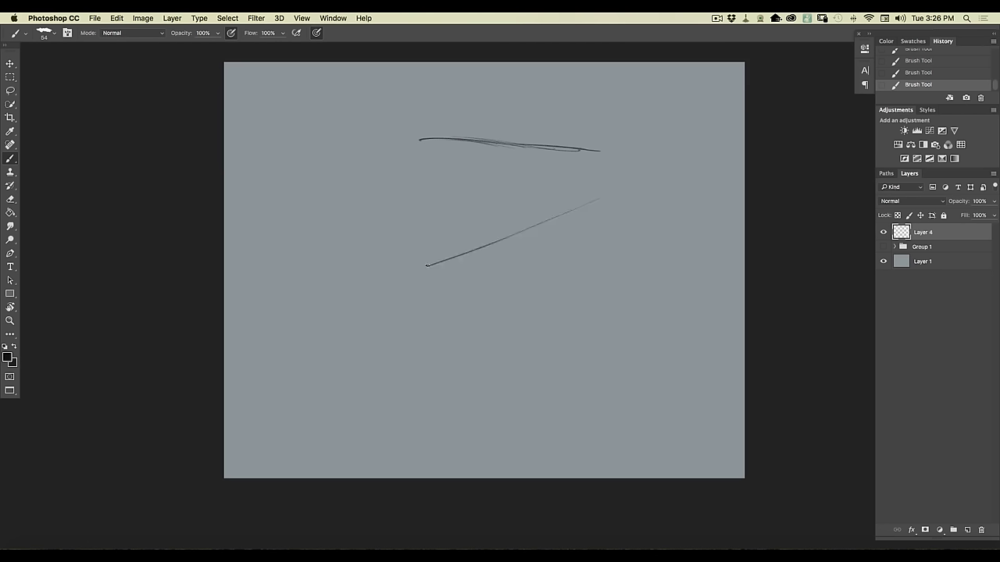
- Sketch the curved back of the jaw, the round cheek and the lower jaw line of the profile head
left_click_drag(389, 162, 445, 260)
left_click_drag(486, 189, 454, 258)
left_click_drag(499, 231, 517, 226)
left_click_drag(503, 232, 569, 215)
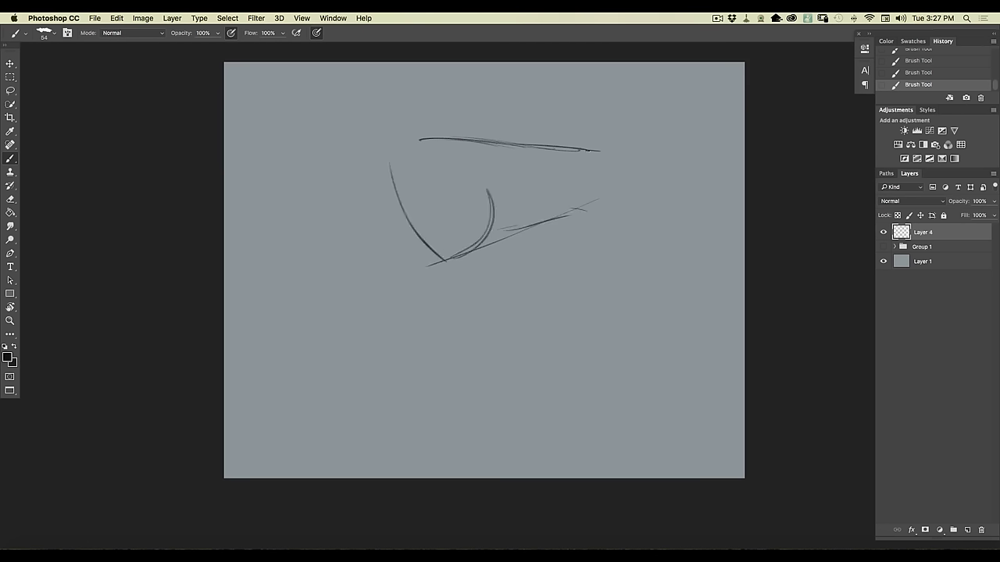
- Rough in the profile's muzzle with an upper lip, a mouth corner and a short lower lip
mouse_move(578, 148)
left_mouse_down()
mouse_move(614, 152)
mouse_move(600, 184)
mouse_move(579, 190)
mouse_move(609, 221)
left_mouse_up()
mouse_move(594, 206)
left_mouse_down()
mouse_move(593, 227)
mouse_move(562, 213)
mouse_move(509, 233)
mouse_move(556, 211)
left_mouse_up()
left_click_drag(567, 208, 592, 227)
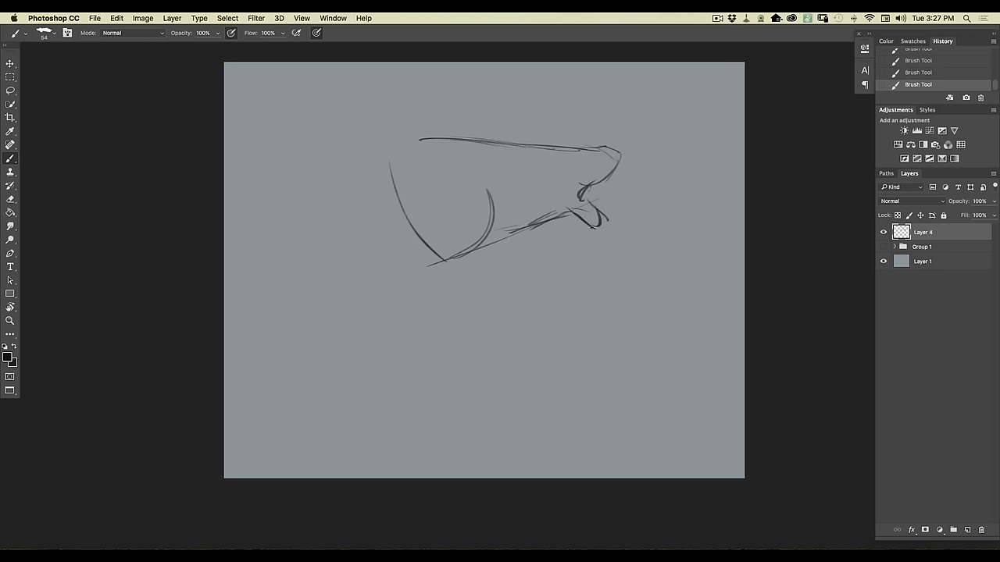
- Erase the mouth and front of the slanted lower jaw, and strengthen the head's top line
mouse_move(475, 252)
left_mouse_down()
mouse_move(538, 255)
mouse_move(476, 251)
left_mouse_up()
mouse_move(610, 180)
left_mouse_down()
mouse_move(605, 195)
mouse_move(580, 172)
mouse_move(571, 227)
mouse_move(503, 202)
mouse_move(542, 236)
mouse_move(581, 233)
mouse_move(503, 231)
mouse_move(516, 254)
mouse_move(532, 254)
left_mouse_up()
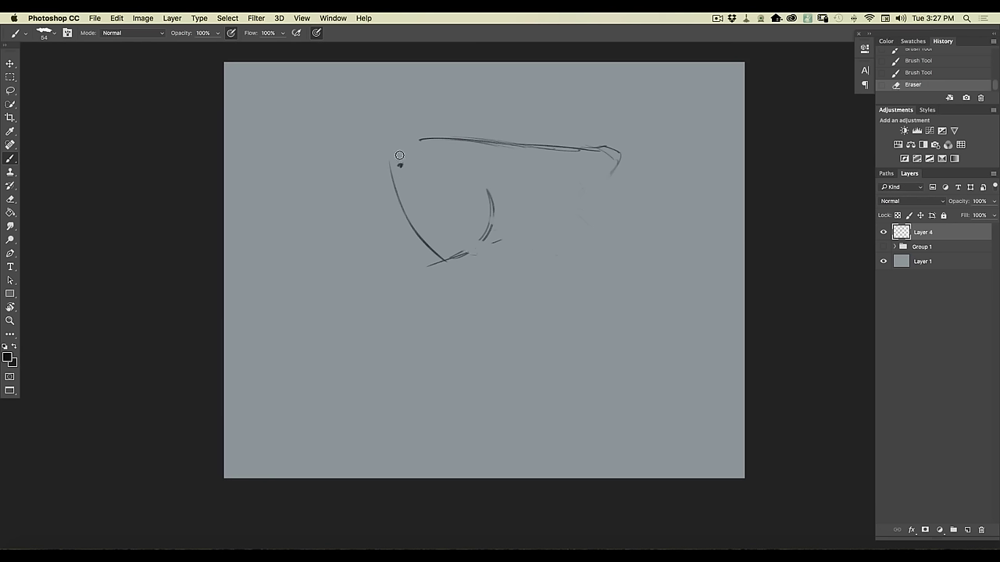
mouse_move(399, 155)
left_mouse_down()
mouse_move(419, 169)
mouse_move(625, 201)
mouse_move(555, 217)
left_mouse_up()
left_click_drag(591, 147, 431, 137)
left_click_drag(525, 142, 466, 138)
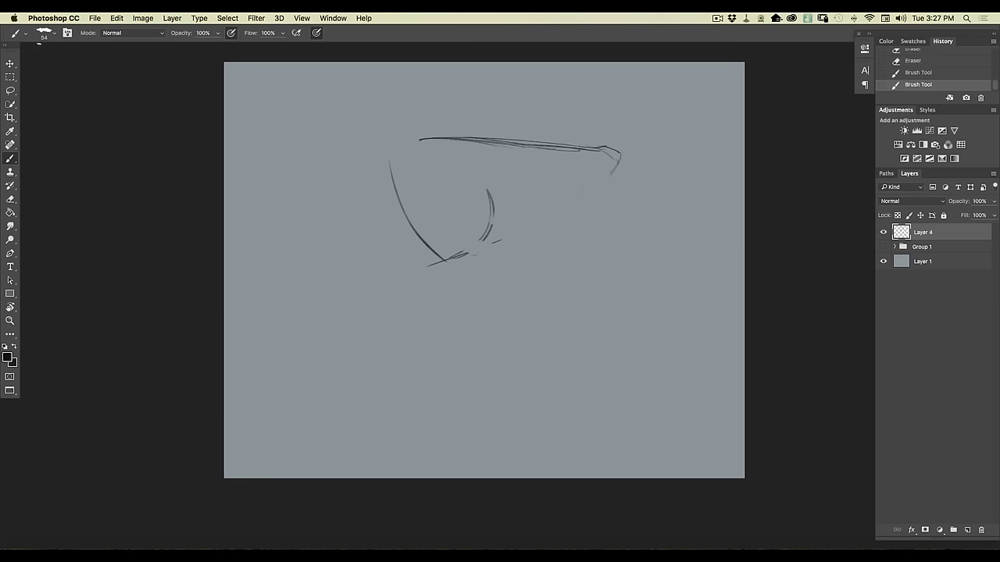
- Set the brush size to 71, remove the round cheek curve, and sketch a lower, nearly level jaw line
right_click(75, 50)
left_click(81, 51)
left_click(367, 46)
left_click_drag(520, 142, 450, 137)
left_click_drag(393, 165, 439, 261)
mouse_move(491, 182)
left_mouse_down()
mouse_move(487, 241)
mouse_move(485, 188)
mouse_move(466, 250)
mouse_move(564, 259)
left_mouse_up()
mouse_move(457, 264)
left_mouse_down()
mouse_move(567, 270)
mouse_move(548, 269)
mouse_move(560, 266)
left_mouse_up()
- Reinforce the top line and lower jaw line, and thicken the curved back of the jaw
left_click_drag(450, 138, 600, 146)
left_click_drag(572, 267, 437, 259)
left_click_drag(397, 167, 429, 256)
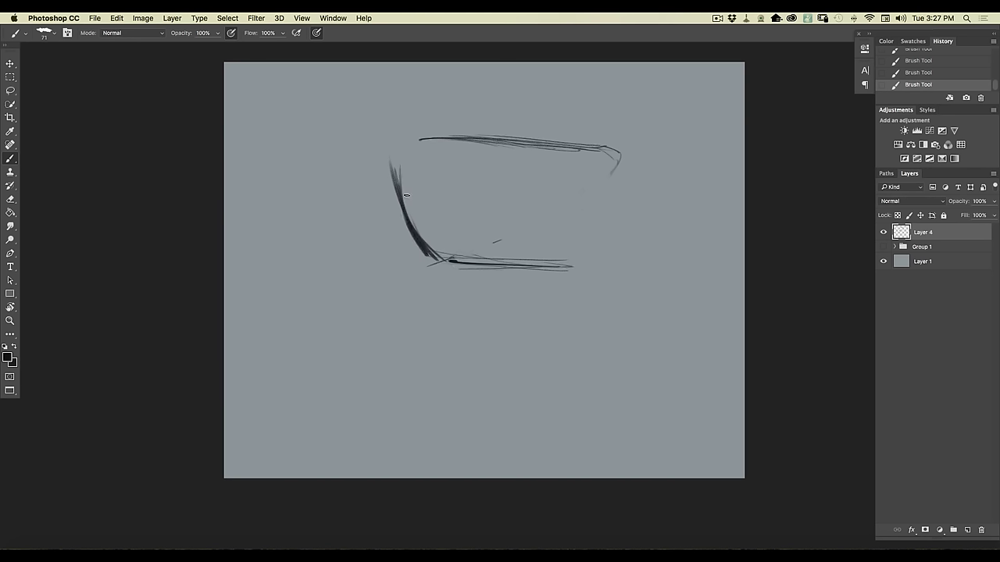
mouse_move(398, 162)
left_mouse_down()
mouse_move(426, 255)
mouse_move(555, 264)
left_mouse_up()
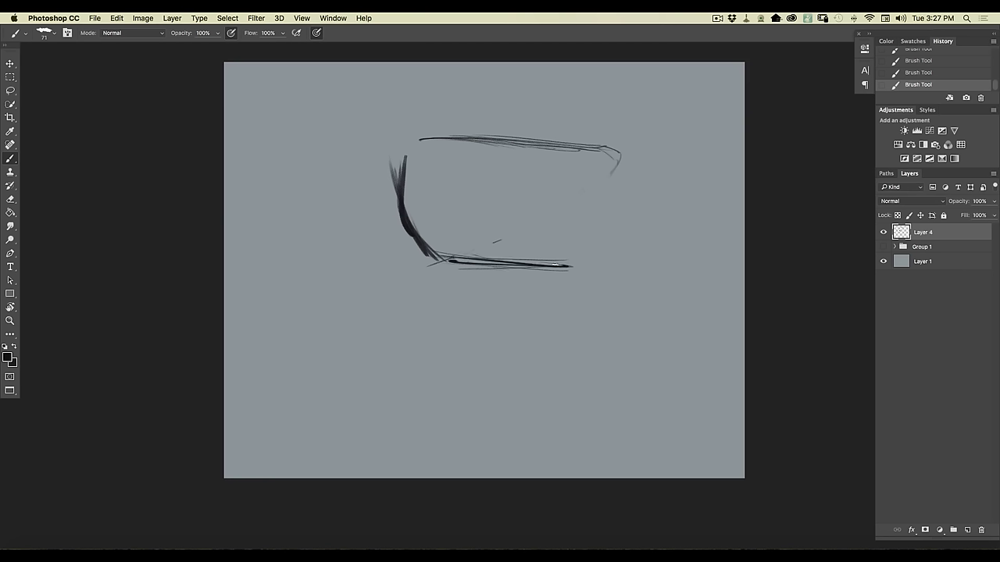
- Mark the jaw hinge with a small circle, sketch the jawbone's shape, and erase its inner contour
left_click_drag(421, 162, 414, 212)
mouse_move(440, 168)
left_mouse_down()
mouse_move(497, 239)
mouse_move(484, 230)
mouse_move(572, 254)
mouse_move(601, 240)
mouse_move(564, 272)
left_mouse_up()
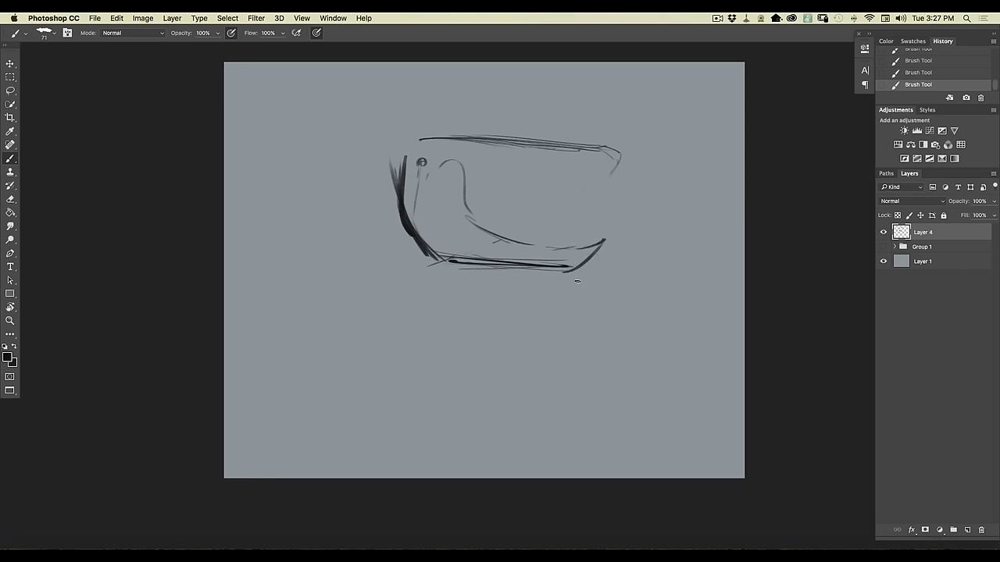
mouse_move(454, 158)
left_mouse_down()
mouse_move(468, 187)
mouse_move(457, 190)
mouse_move(437, 159)
mouse_move(428, 202)
mouse_move(512, 244)
mouse_move(601, 237)
left_mouse_up()
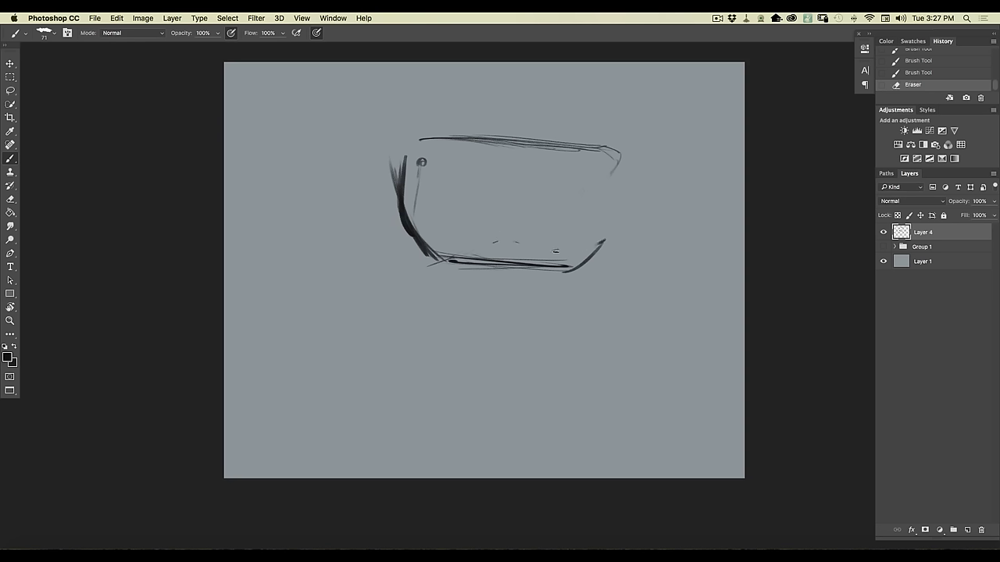
- Draw the nose tip, the oval nostril and the upper lip curving back to the mouth corner
mouse_move(539, 143)
left_mouse_down()
mouse_move(610, 150)
mouse_move(625, 160)
mouse_move(609, 175)
left_mouse_up()
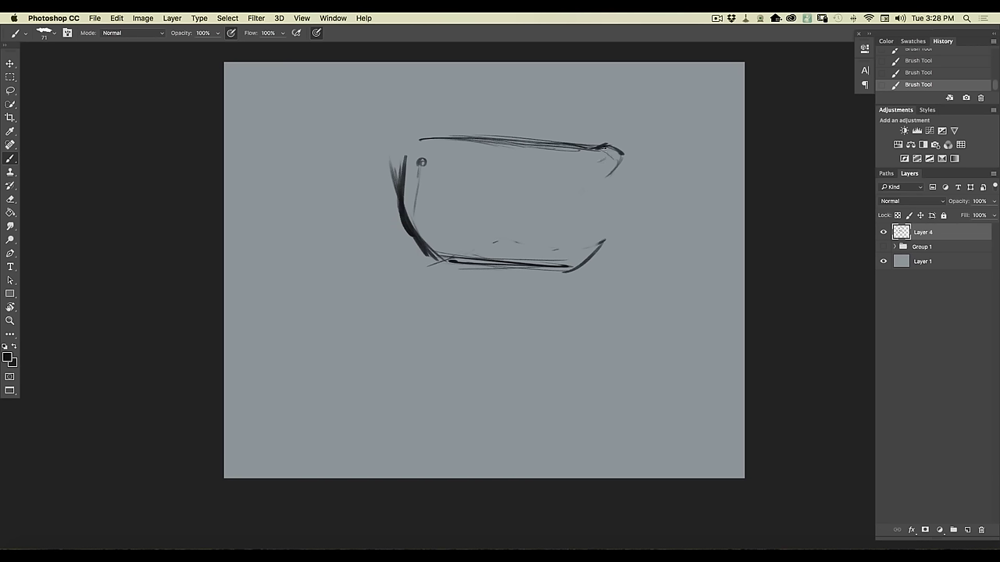
mouse_move(612, 150)
left_mouse_down()
mouse_move(595, 166)
mouse_move(590, 148)
mouse_move(600, 170)
mouse_move(609, 154)
mouse_move(579, 155)
left_mouse_up()
mouse_move(607, 178)
left_mouse_down()
mouse_move(572, 190)
mouse_move(554, 217)
left_mouse_up()
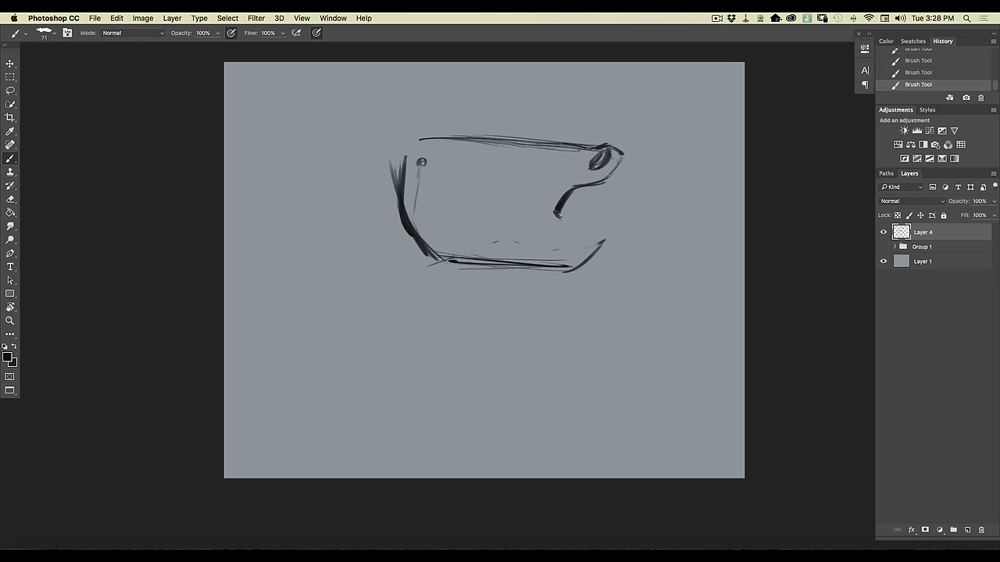
- Draw the open lower jaw from the mouth corner to the chin, start the upper teeth, and strengthen the nose bridge
mouse_move(568, 227)
left_mouse_down()
mouse_move(591, 258)
mouse_move(596, 242)
mouse_move(568, 231)
mouse_move(592, 262)
mouse_move(574, 237)
mouse_move(593, 266)
left_mouse_up()
mouse_move(581, 248)
left_mouse_down()
mouse_move(540, 273)
mouse_move(585, 270)
mouse_move(587, 266)
left_mouse_up()
left_click_drag(613, 177, 621, 184)
left_click_drag(543, 144, 575, 149)
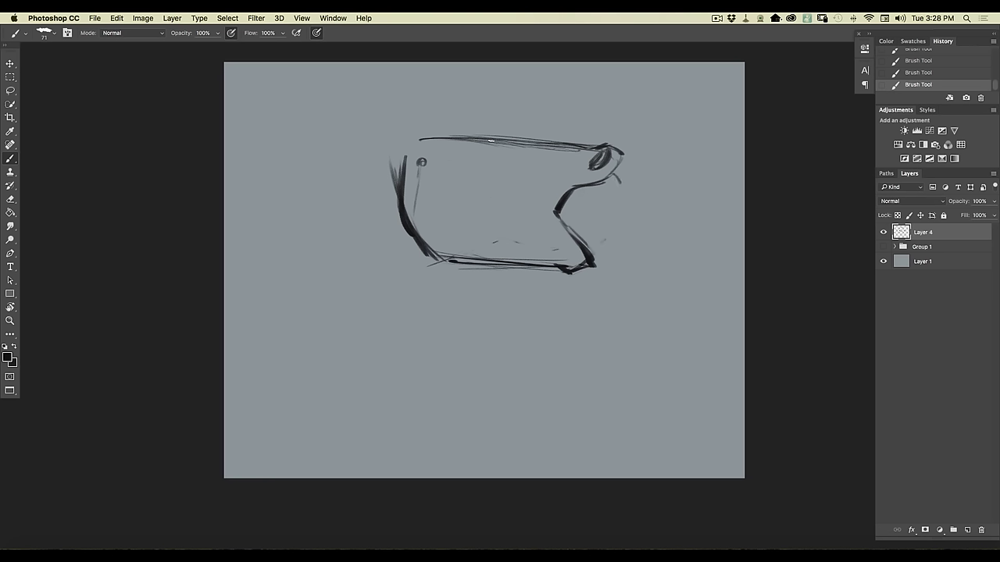
left_click_drag(468, 139, 549, 146)
- Add crease strokes behind the nostril and sketch the front teeth and lip on the lower jaw
left_click_drag(581, 166, 586, 156)
mouse_move(575, 168)
left_mouse_down()
mouse_move(583, 156)
mouse_move(623, 190)
mouse_move(596, 176)
left_mouse_up()
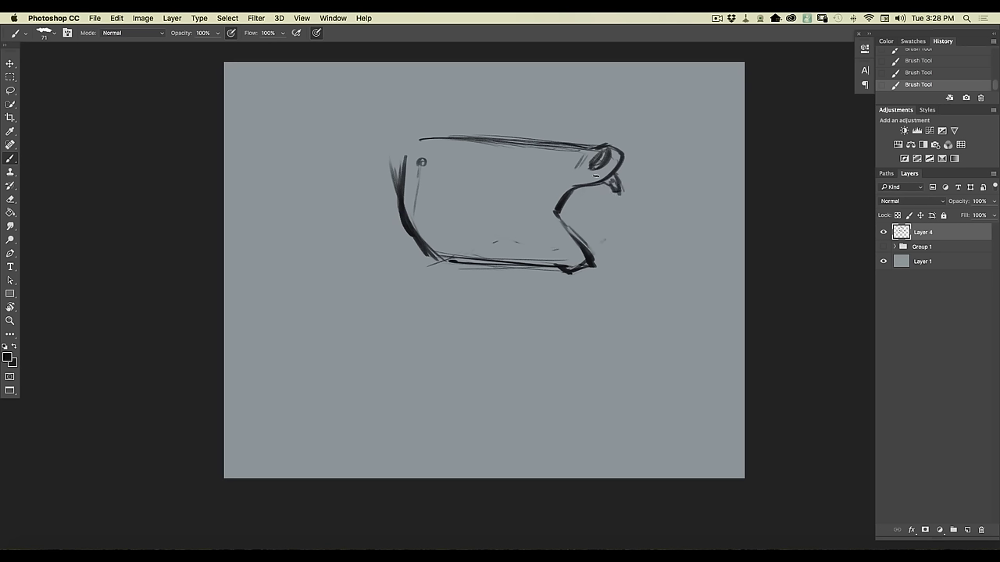
mouse_move(592, 245)
left_mouse_down()
mouse_move(600, 240)
mouse_move(595, 256)
mouse_move(602, 242)
mouse_move(595, 253)
mouse_move(576, 243)
left_mouse_up()
mouse_move(590, 267)
left_mouse_down()
mouse_move(569, 264)
mouse_move(558, 228)
mouse_move(576, 262)
mouse_move(569, 250)
left_mouse_up()
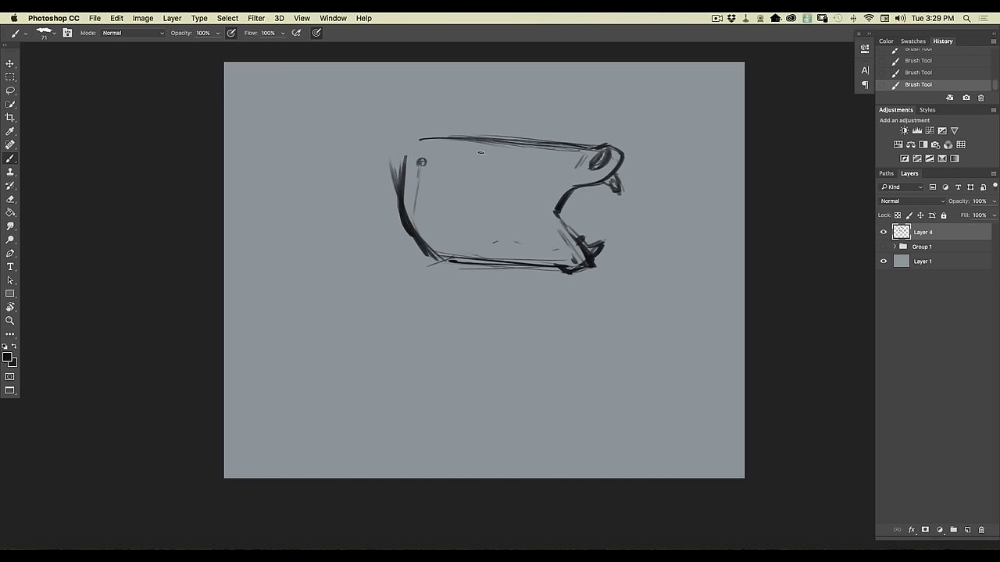
- Mark the eye position and draw the cheekbone line from the jaw hinge forward toward the muzzle
left_click_drag(487, 156, 472, 170)
mouse_move(426, 173)
left_mouse_down()
mouse_move(507, 177)
mouse_move(447, 175)
left_mouse_up()
mouse_move(507, 182)
left_mouse_down()
mouse_move(457, 176)
mouse_move(542, 174)
left_mouse_up()
mouse_move(469, 178)
left_mouse_down()
mouse_move(524, 178)
mouse_move(446, 170)
left_mouse_up()
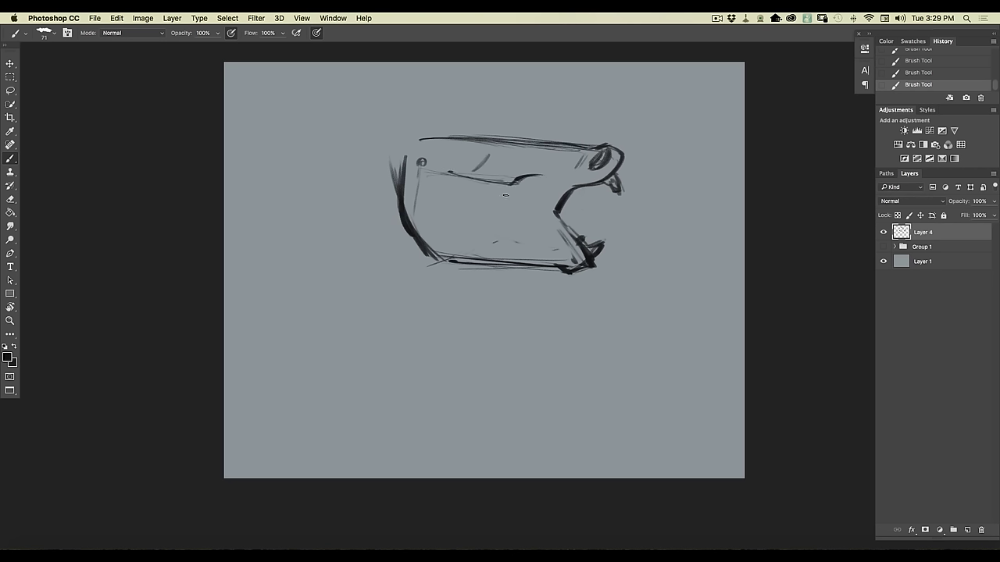
- Draw the round cheek curve down to the jaw, add muzzle creases, and thicken the mouth corner
mouse_move(504, 194)
left_mouse_down()
mouse_move(484, 246)
mouse_move(444, 256)
left_mouse_up()
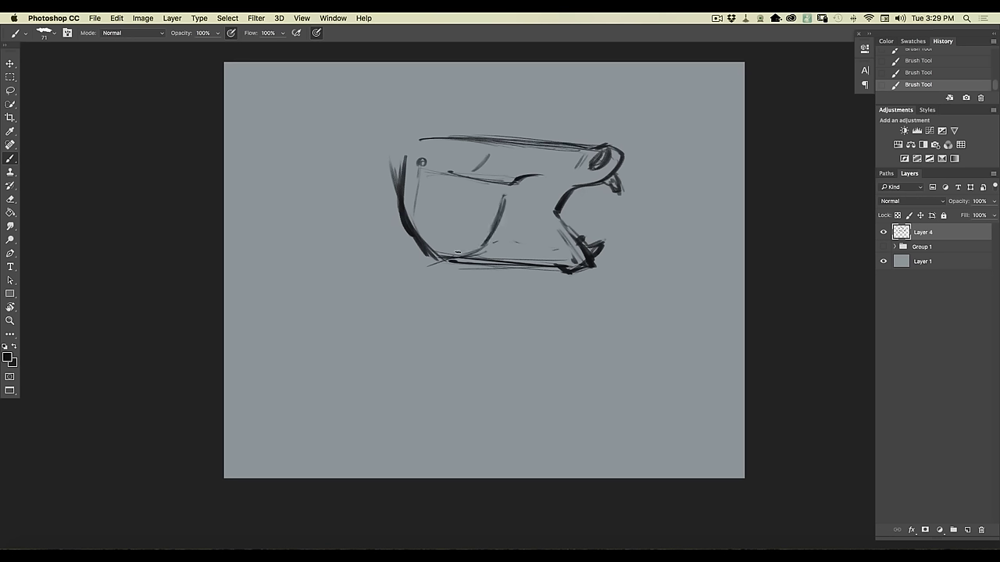
mouse_move(401, 204)
left_mouse_down()
mouse_move(475, 249)
mouse_move(554, 266)
mouse_move(516, 259)
mouse_move(530, 232)
left_mouse_up()
left_click_drag(522, 192, 547, 184)
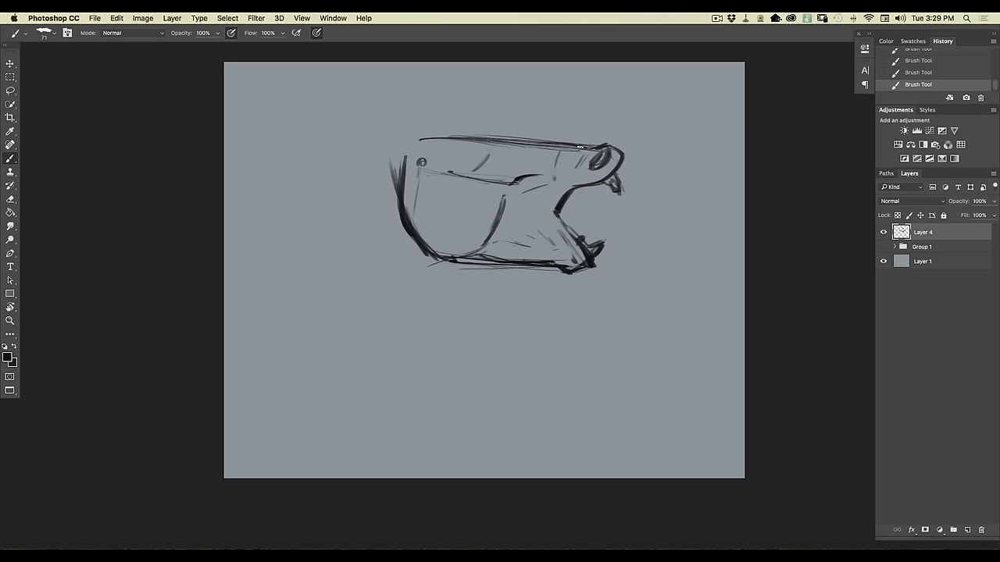
left_click_drag(568, 162, 563, 181)
mouse_move(567, 233)
left_mouse_down()
mouse_move(556, 214)
mouse_move(582, 246)
left_mouse_up()
left_click_drag(559, 206, 565, 227)
- Detail the eye and the hollow behind it, and sketch the ear and hair strokes above the head
mouse_move(489, 155)
left_mouse_down()
mouse_move(513, 155)
mouse_move(492, 167)
mouse_move(500, 157)
mouse_move(490, 154)
left_mouse_up()
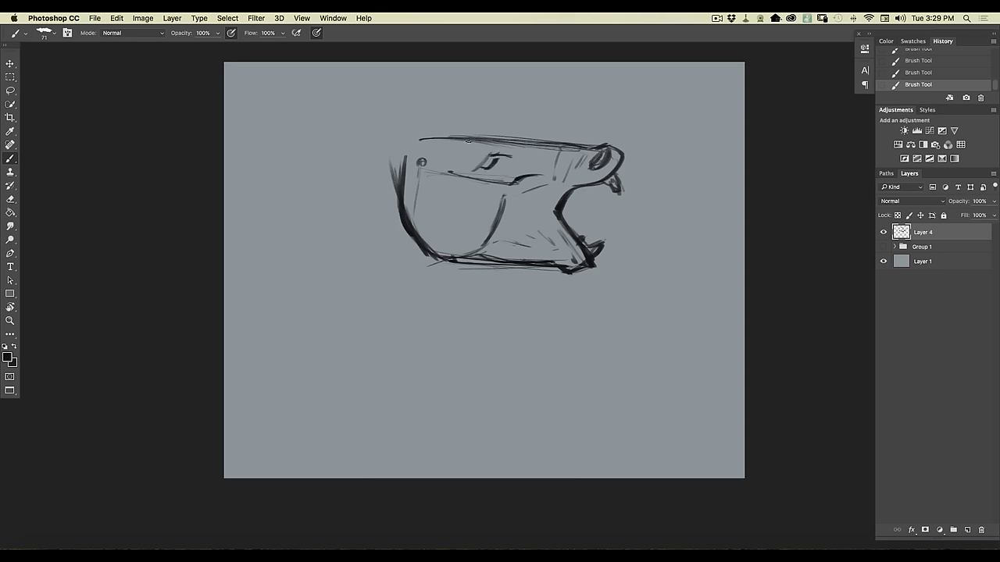
mouse_move(484, 149)
left_mouse_down()
mouse_move(476, 166)
mouse_move(505, 169)
mouse_move(500, 161)
mouse_move(502, 175)
mouse_move(457, 172)
left_mouse_up()
mouse_move(458, 137)
left_mouse_down()
mouse_move(462, 164)
mouse_move(464, 149)
mouse_move(430, 124)
mouse_move(451, 101)
mouse_move(479, 108)
left_mouse_up()
mouse_move(491, 110)
left_mouse_down()
mouse_move(467, 128)
mouse_move(485, 132)
left_mouse_up()
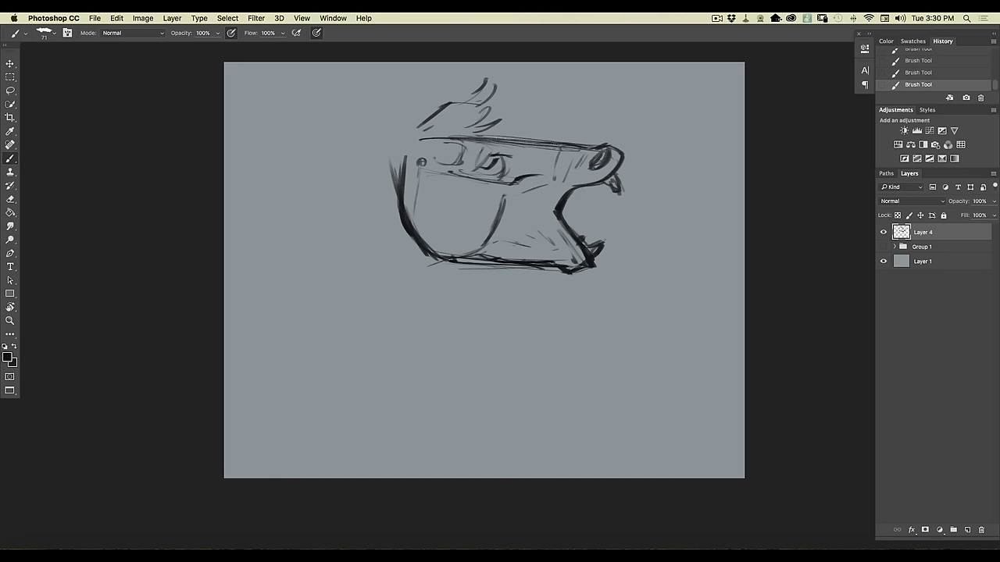
- Darken the profile's top line and lower jaw line, and hatch shading between the cheek and the mouth corner
left_click_drag(555, 145, 470, 139)
left_click_drag(512, 264, 475, 260)
left_click_drag(490, 135, 557, 140)
left_click_drag(530, 264, 463, 263)
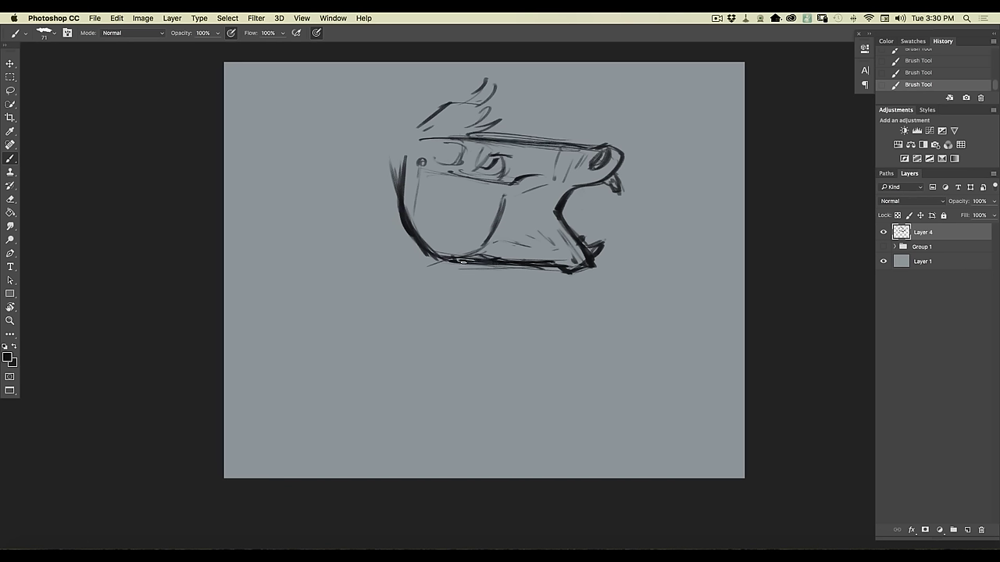
mouse_move(511, 200)
left_mouse_down()
mouse_move(538, 189)
mouse_move(531, 196)
mouse_move(547, 195)
mouse_move(551, 207)
mouse_move(549, 193)
mouse_move(540, 209)
mouse_move(527, 188)
mouse_move(532, 216)
left_mouse_up()
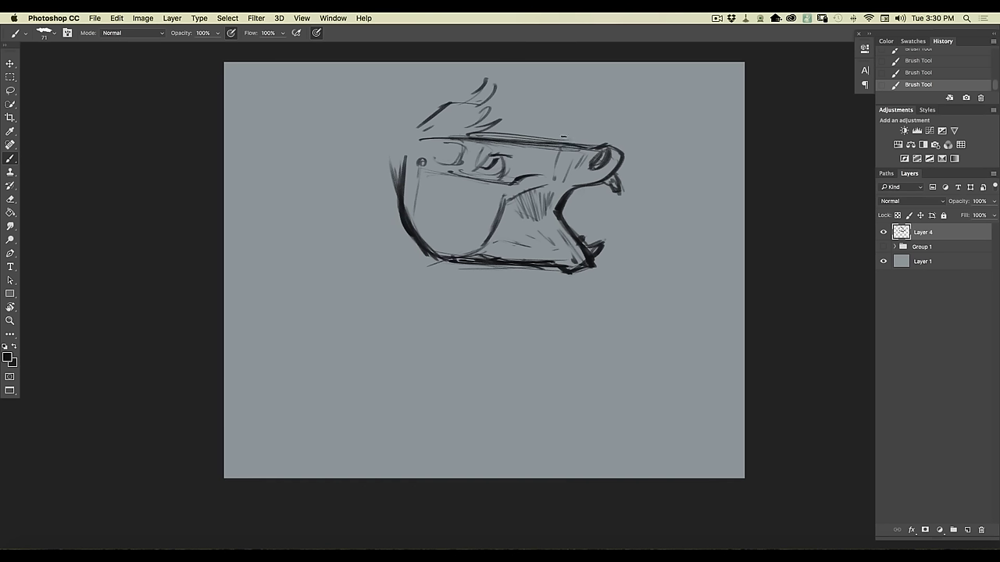
- Hatch the muzzle behind the nostril, draw the throat line down the neck, and sketch the backswept ear with hair strokes above it
left_click_drag(539, 160, 578, 165)
mouse_move(432, 255)
left_mouse_down()
mouse_move(453, 267)
mouse_move(421, 279)
mouse_move(450, 267)
mouse_move(426, 272)
mouse_move(383, 316)
mouse_move(375, 297)
mouse_move(343, 411)
mouse_move(399, 284)
mouse_move(395, 304)
left_mouse_up()
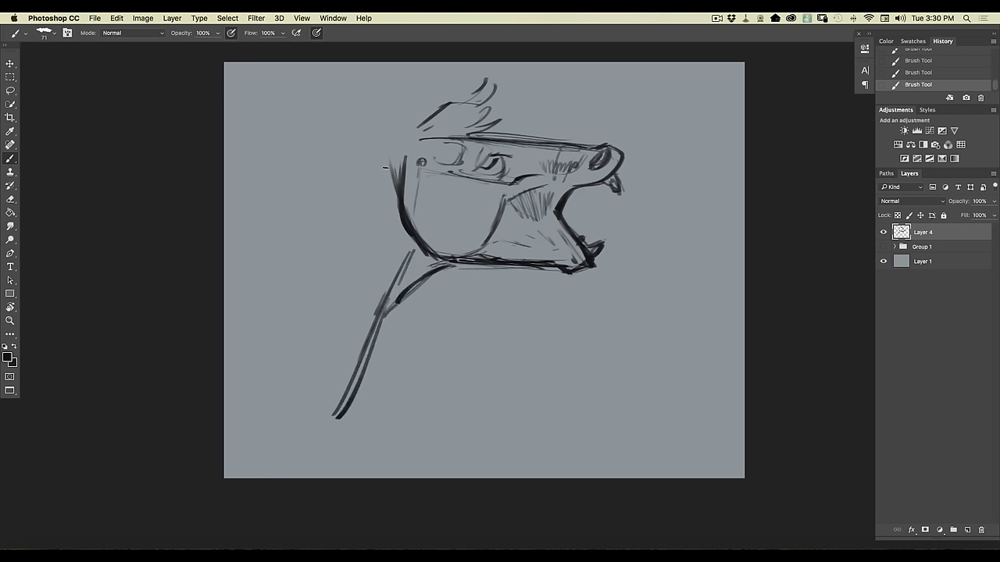
mouse_move(395, 117)
left_mouse_down()
mouse_move(417, 127)
mouse_move(395, 122)
left_mouse_up()
mouse_move(384, 96)
left_mouse_down()
mouse_move(375, 128)
mouse_move(364, 117)
left_mouse_up()
mouse_move(413, 145)
left_mouse_down()
mouse_move(366, 157)
mouse_move(388, 193)
mouse_move(365, 164)
left_mouse_up()
mouse_move(398, 159)
left_mouse_down()
mouse_move(328, 168)
mouse_move(382, 185)
left_mouse_up()
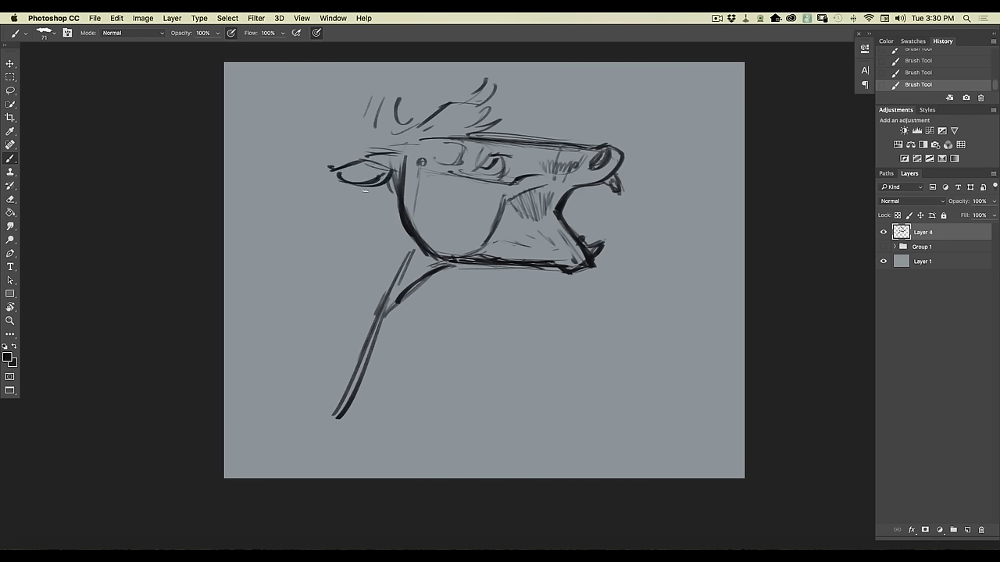
- Move the whole horse head sketch to the right on the canvas, then darken the eye and hatch the side of the muzzle
key("v")
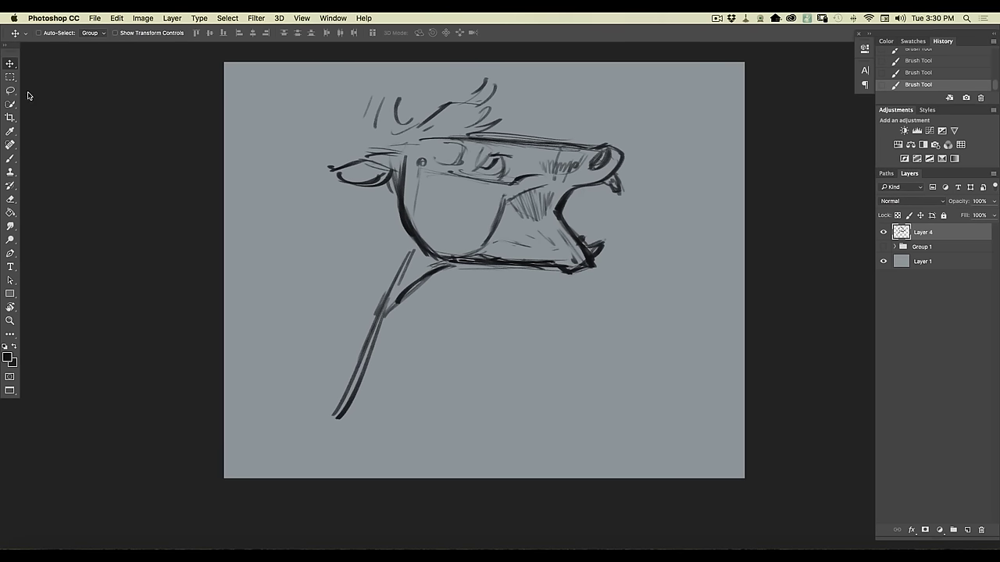
left_click_drag(355, 395, 419, 394)
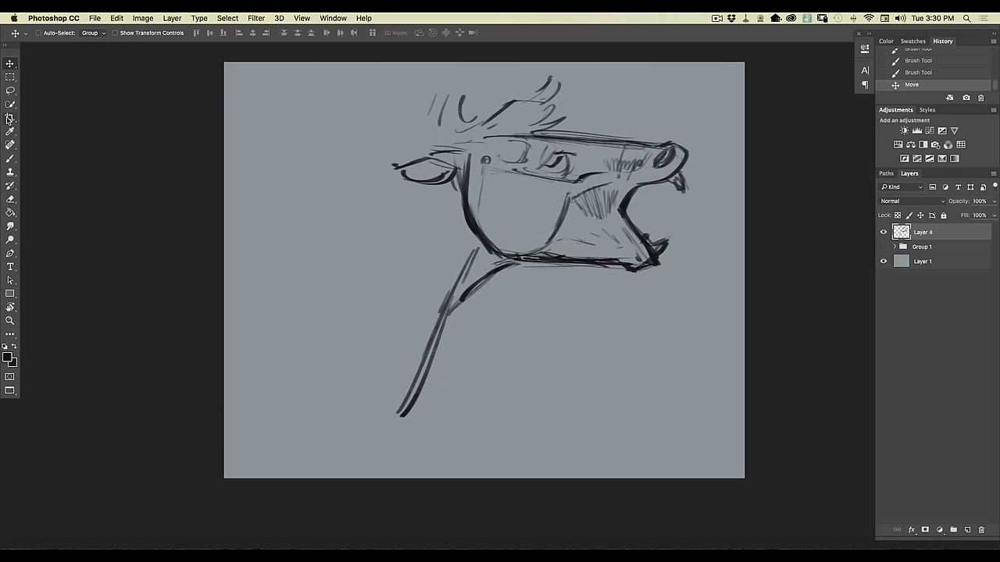
left_click(10, 159)
left_click_drag(553, 154, 546, 166)
left_click_drag(555, 154, 548, 164)
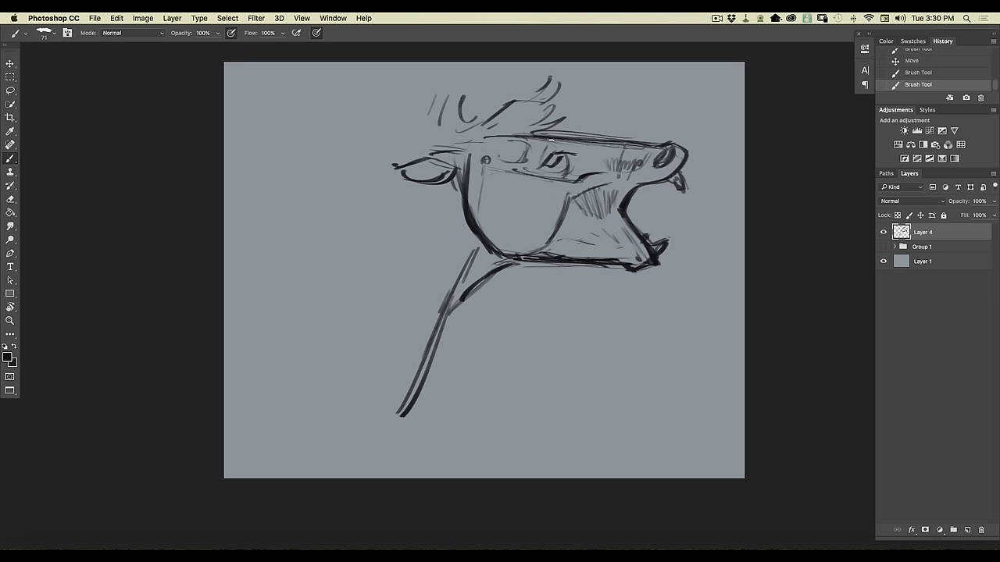
left_click_drag(550, 144, 561, 147)
left_click_drag(579, 152, 598, 167)
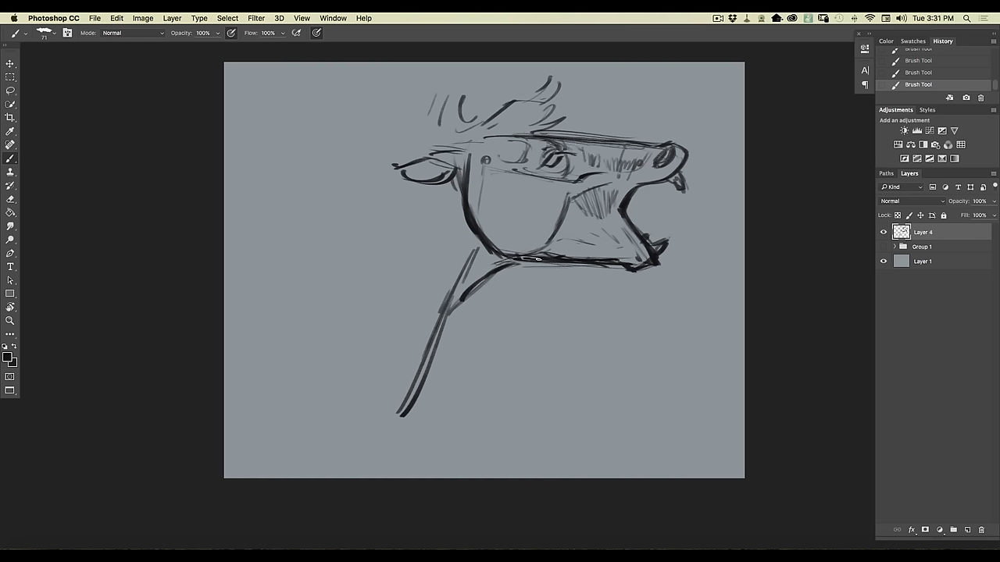
- Sketch the neck's upper line sweeping back from the ear, hatch the side of the neck, and thicken the throat line
left_click_drag(472, 162, 511, 261)
left_click_drag(398, 170, 270, 278)
left_click_drag(317, 222, 242, 256)
mouse_move(252, 256)
left_mouse_down()
mouse_move(452, 147)
mouse_move(253, 268)
mouse_move(372, 189)
left_mouse_up()
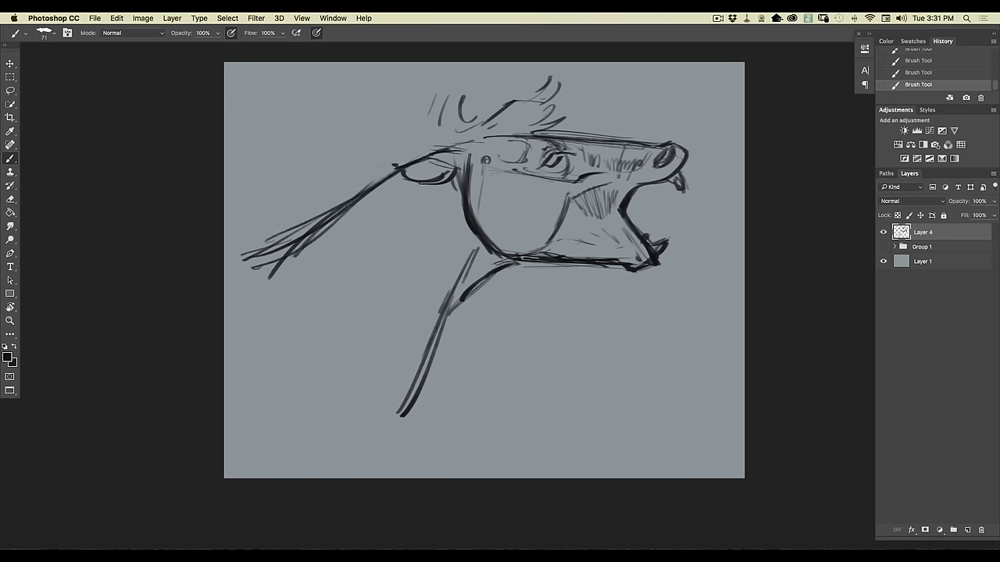
mouse_move(442, 206)
left_mouse_down()
mouse_move(392, 276)
mouse_move(373, 274)
mouse_move(372, 296)
mouse_move(339, 315)
mouse_move(330, 365)
left_mouse_up()
mouse_move(511, 260)
left_mouse_down()
mouse_move(467, 294)
mouse_move(402, 427)
left_mouse_up()
- Darken the ear and sketch the spiky forelock and wavy mane strokes flowing back behind the head
mouse_move(398, 168)
left_mouse_down()
mouse_move(452, 178)
mouse_move(468, 157)
mouse_move(468, 174)
mouse_move(449, 178)
mouse_move(423, 160)
mouse_move(437, 160)
mouse_move(394, 166)
mouse_move(443, 176)
mouse_move(433, 156)
mouse_move(519, 129)
mouse_move(482, 144)
mouse_move(544, 75)
left_mouse_up()
mouse_move(497, 109)
left_mouse_down()
mouse_move(534, 94)
mouse_move(514, 75)
left_mouse_up()
left_click_drag(500, 109, 506, 83)
mouse_move(466, 119)
left_mouse_down()
mouse_move(493, 92)
mouse_move(422, 143)
left_mouse_up()
left_click_drag(419, 143, 381, 154)
left_click_drag(318, 121, 353, 153)
mouse_move(288, 134)
left_mouse_down()
mouse_move(297, 179)
mouse_move(249, 217)
left_mouse_up()
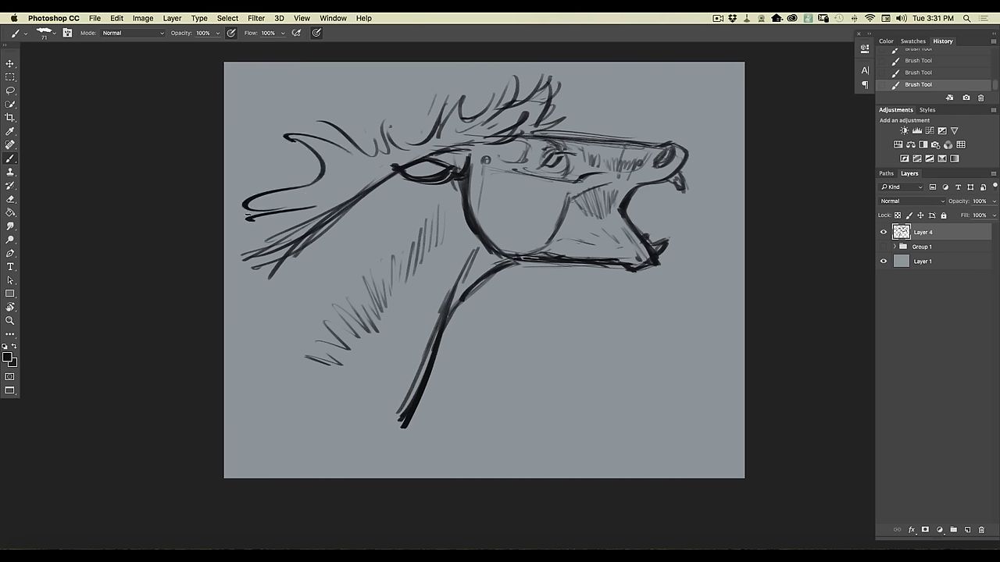
- Fill in the nostril and eye, reinforce the profile's top line, and hatch the shadow behind the jaw down the throat
left_click_drag(669, 152, 663, 158)
mouse_move(555, 155)
left_mouse_down()
mouse_move(548, 164)
mouse_move(555, 155)
left_mouse_up()
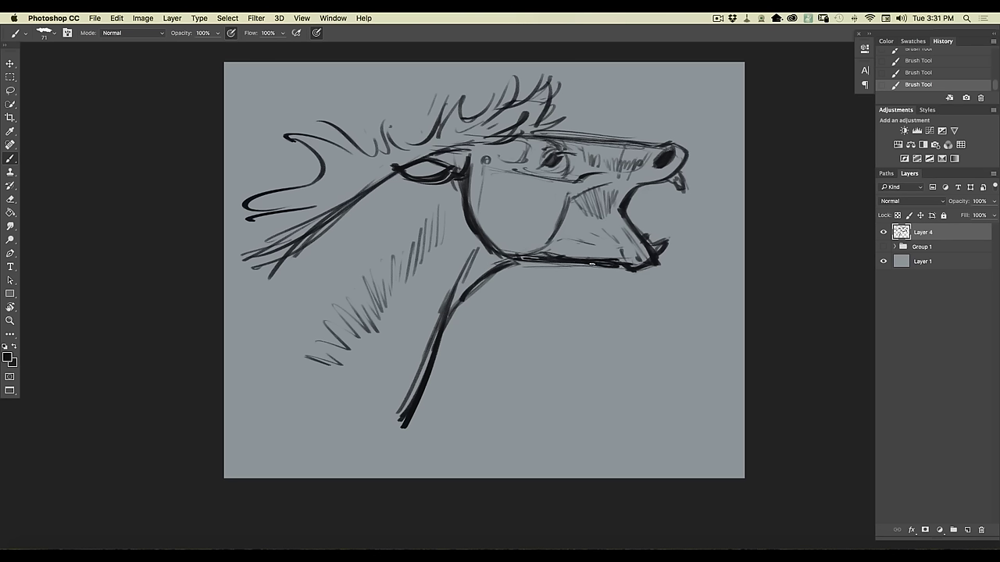
left_click_drag(640, 145, 499, 138)
mouse_move(474, 234)
left_mouse_down()
mouse_move(498, 260)
mouse_move(477, 256)
mouse_move(456, 281)
mouse_move(410, 383)
left_mouse_up()
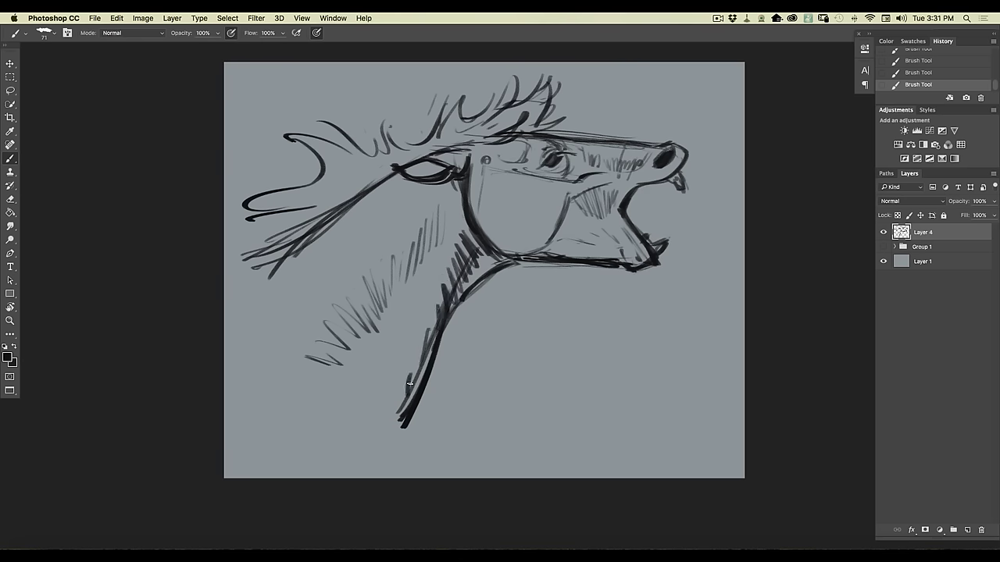
- Lower the Layer 4 sketch's opacity to 39% and add a new layer above it for the line art
left_click(994, 201)
left_click_drag(992, 215, 960, 216)
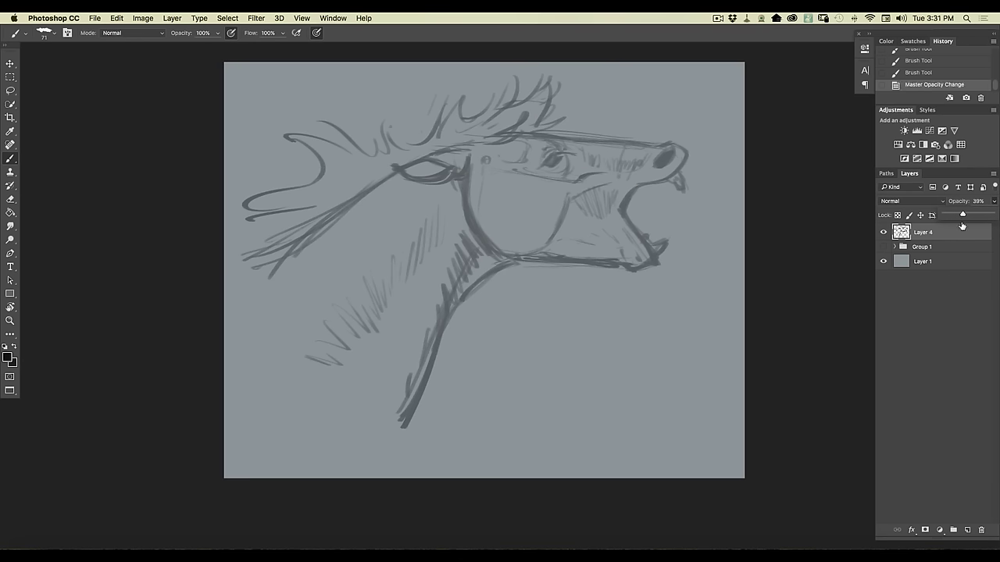
left_click(967, 530)
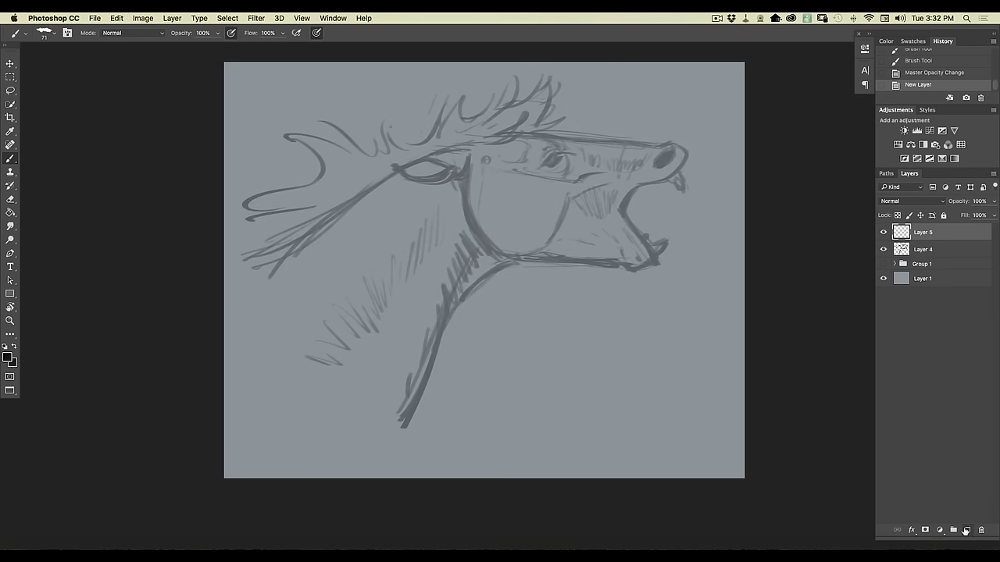
- Set the brush size to 44 and ink the eye outline with its front corner over the faded sketch
key("super+plus")
left_click_drag(432, 330, 311, 479)
left_click(54, 34)
left_click_drag(77, 51, 72, 51)
left_click(421, 159)
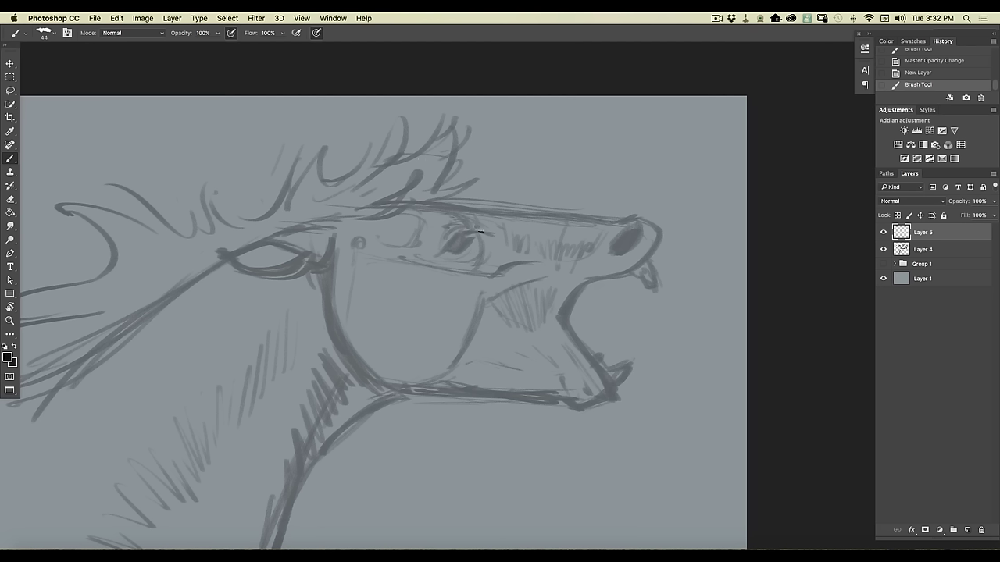
left_click_drag(475, 234, 492, 233)
mouse_move(470, 232)
left_mouse_down()
mouse_move(485, 233)
mouse_move(440, 253)
mouse_move(466, 242)
left_mouse_up()
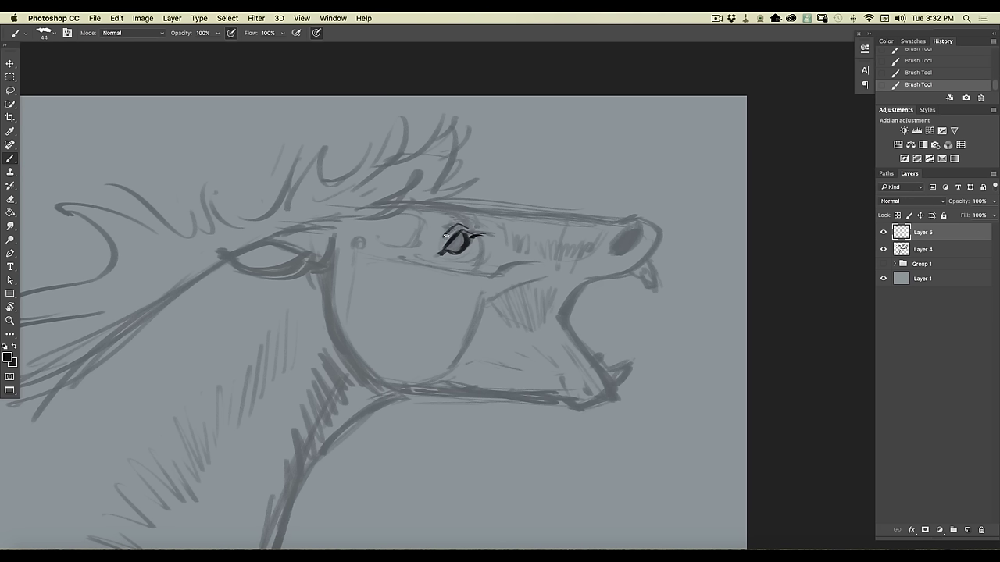
- Add brow creases, clean up and darken the eye, draw the fold beneath it, and ink the top line of the profile
mouse_move(463, 222)
left_mouse_down()
mouse_move(446, 232)
mouse_move(432, 209)
left_mouse_up()
key("e")
mouse_move(450, 233)
left_mouse_down()
mouse_move(442, 252)
mouse_move(444, 238)
left_mouse_up()
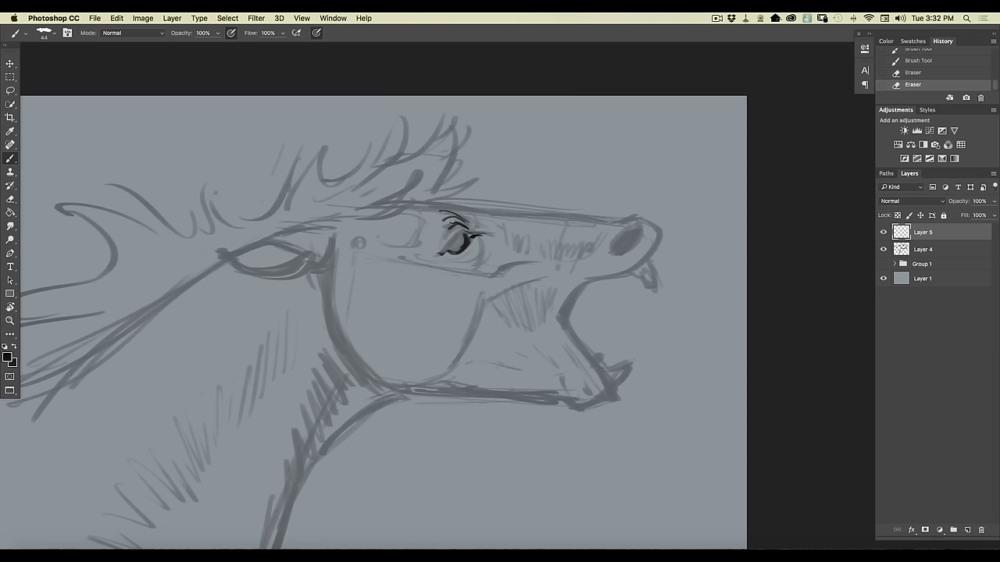
mouse_move(458, 236)
left_mouse_down()
mouse_move(442, 228)
mouse_move(461, 226)
left_mouse_up()
left_click_drag(447, 224, 459, 223)
mouse_move(443, 249)
left_mouse_down()
mouse_move(446, 234)
mouse_move(442, 249)
left_mouse_up()
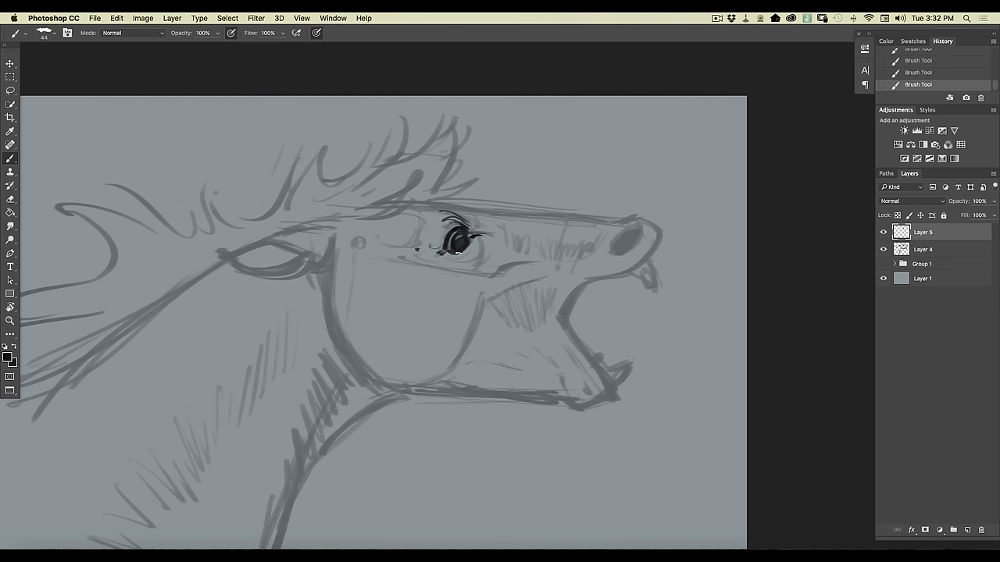
left_click_drag(469, 264, 476, 248)
left_click_drag(425, 204, 593, 223)
mouse_move(653, 273)
left_mouse_down()
mouse_move(575, 220)
mouse_move(656, 276)
mouse_move(562, 261)
mouse_move(546, 268)
left_mouse_up()
mouse_move(556, 221)
left_mouse_down()
mouse_move(640, 255)
mouse_move(653, 287)
mouse_move(600, 266)
mouse_move(519, 271)
mouse_move(507, 290)
mouse_move(411, 283)
left_mouse_up()
left_click_drag(483, 294, 405, 289)
left_click_drag(508, 293, 456, 302)
mouse_move(524, 261)
left_mouse_down()
mouse_move(484, 278)
mouse_move(403, 266)
left_mouse_up()
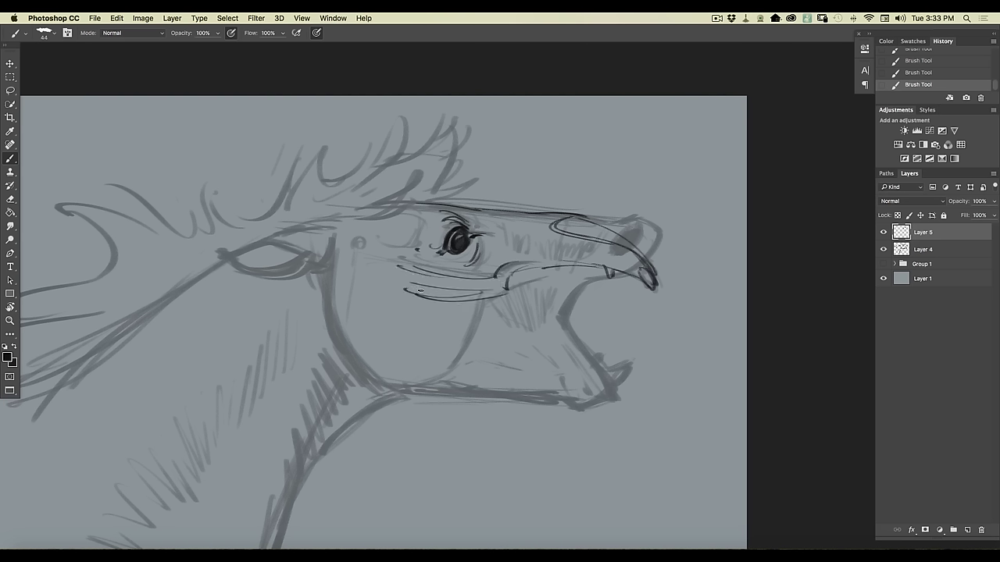
mouse_move(548, 222)
left_mouse_down()
mouse_move(611, 239)
mouse_move(560, 219)
left_mouse_up()
mouse_move(659, 269)
left_mouse_down()
mouse_move(515, 267)
mouse_move(445, 284)
mouse_move(461, 309)
mouse_move(408, 263)
left_mouse_up()
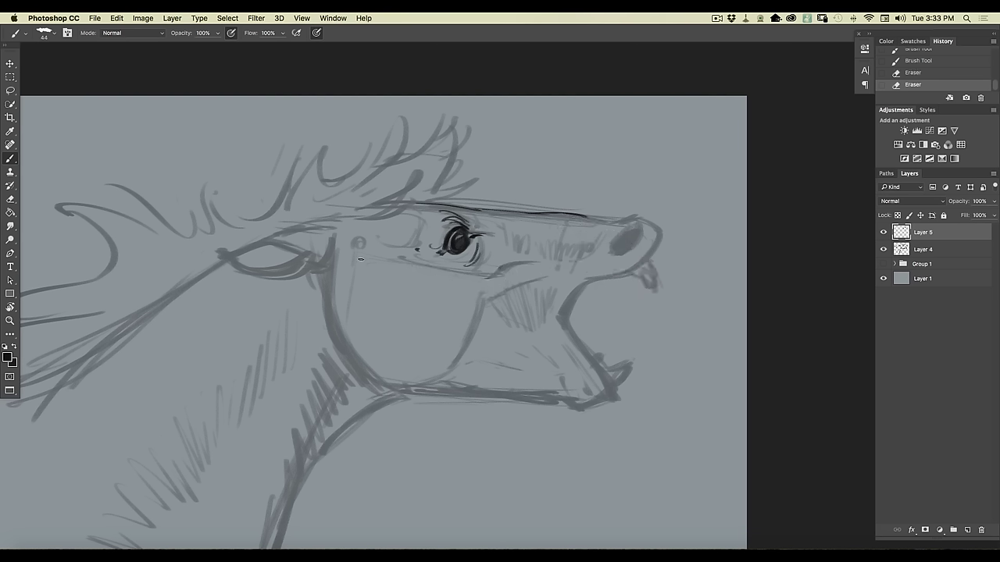
- Ink the creases above the nostril, the rounded muzzle tip, and the nostril's outline
mouse_move(587, 217)
left_mouse_down()
mouse_move(624, 220)
mouse_move(592, 232)
left_mouse_up()
left_click_drag(614, 222, 635, 220)
mouse_move(639, 219)
left_mouse_down()
mouse_move(659, 246)
mouse_move(627, 271)
left_mouse_up()
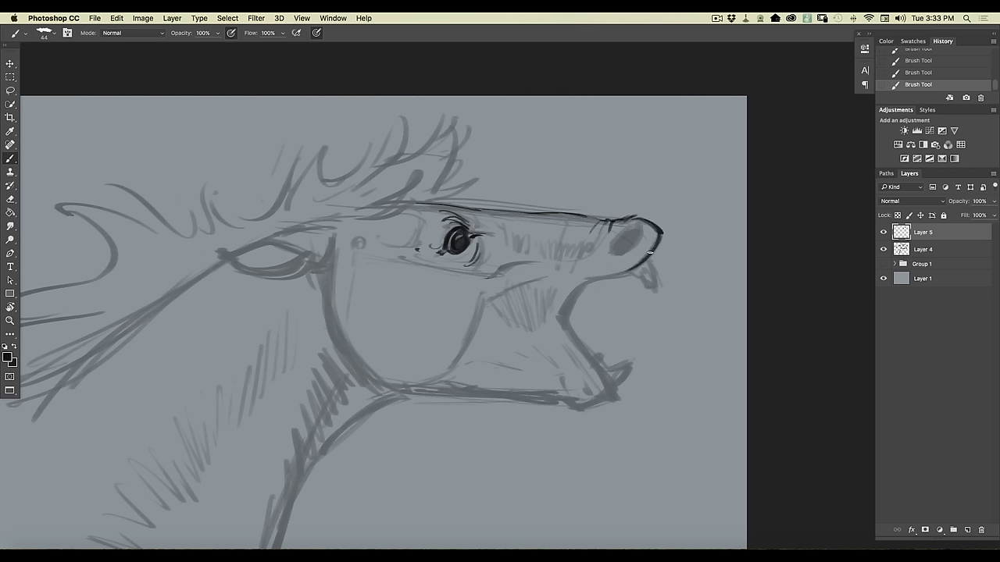
left_click_drag(645, 244, 589, 263)
mouse_move(628, 227)
left_mouse_down()
mouse_move(645, 232)
mouse_move(620, 232)
mouse_move(610, 249)
mouse_move(644, 231)
mouse_move(610, 239)
left_mouse_up()
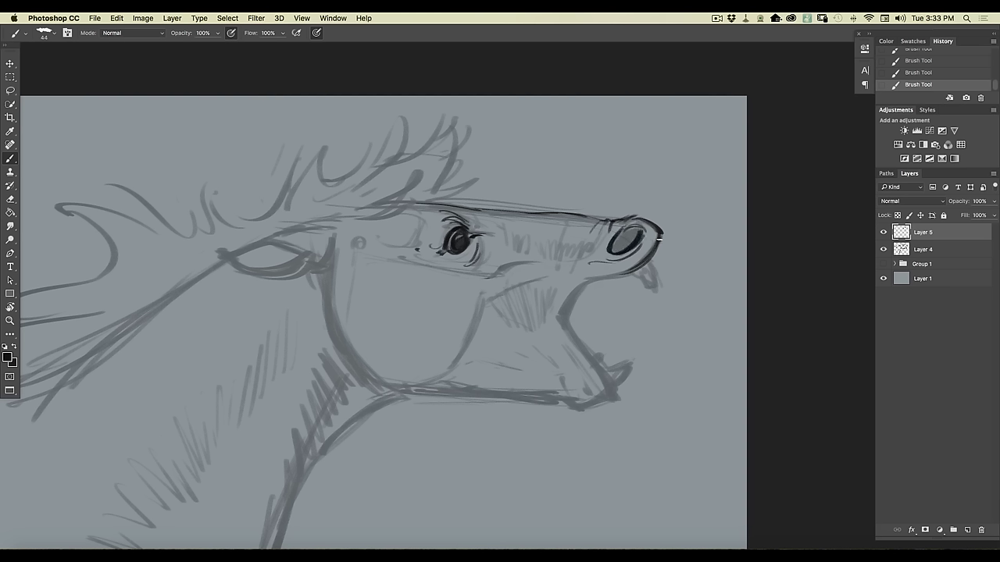
- Ink the open mouth's edge from the upper lip to the lower lip, and the end of the cheekbone ridge
mouse_move(645, 264)
left_mouse_down()
mouse_move(599, 277)
mouse_move(561, 321)
left_mouse_up()
left_click_drag(493, 268, 544, 265)
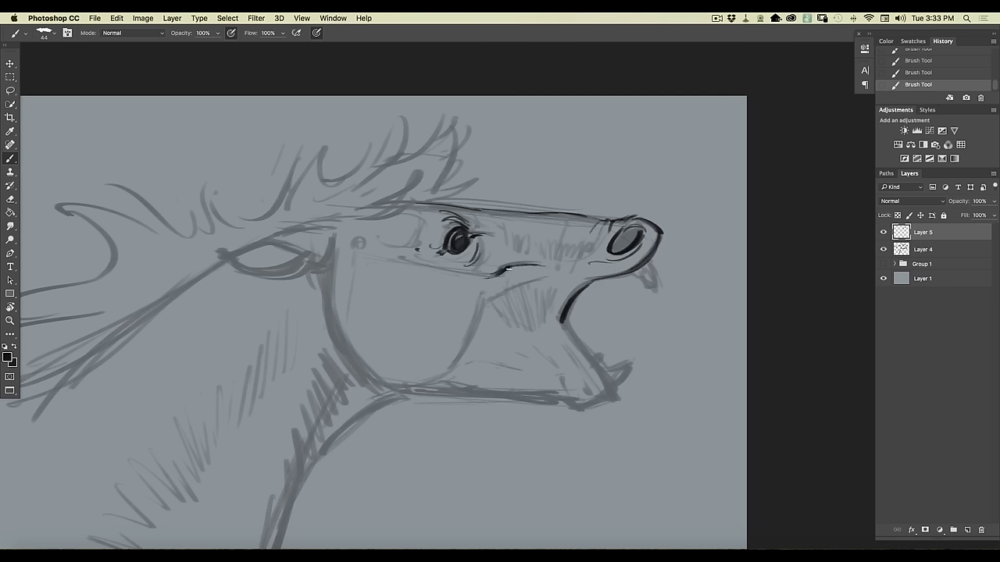
mouse_move(481, 276)
left_mouse_down()
mouse_move(445, 272)
mouse_move(495, 276)
left_mouse_up()
left_click_drag(560, 316, 607, 394)
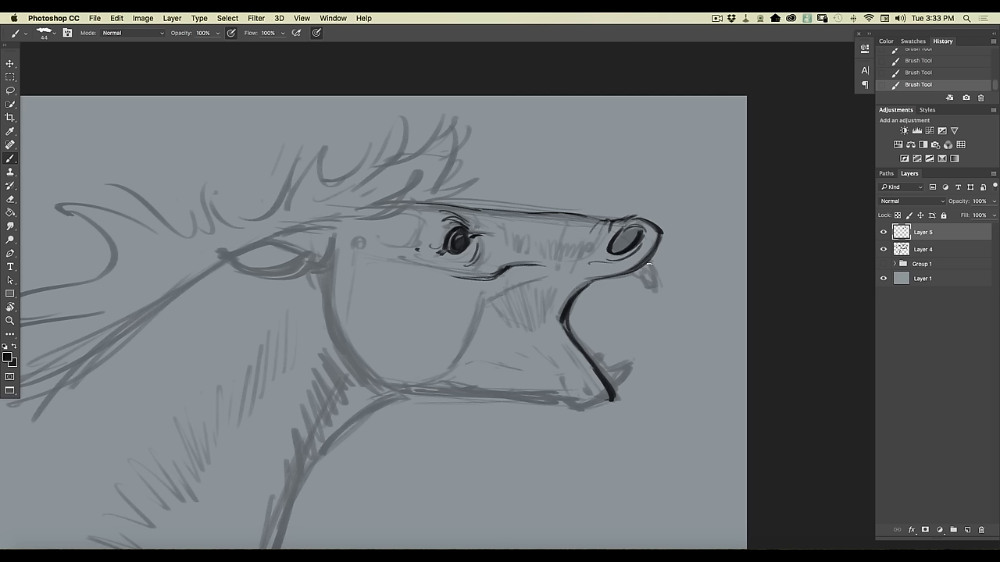
- Ink the upper front tooth, the lower teeth, and the chin with the creases behind the lower lip
mouse_move(648, 268)
left_mouse_down()
mouse_move(639, 273)
mouse_move(655, 278)
mouse_move(656, 293)
mouse_move(644, 279)
left_mouse_up()
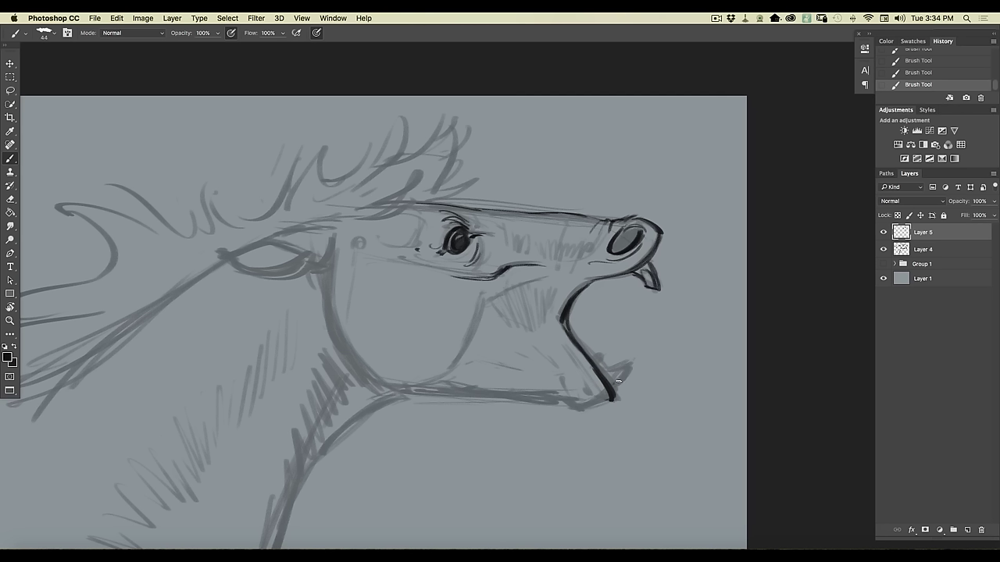
left_click_drag(613, 388, 633, 365)
mouse_move(624, 368)
left_mouse_down()
mouse_move(632, 368)
mouse_move(616, 385)
mouse_move(587, 358)
left_mouse_up()
mouse_move(581, 403)
left_mouse_down()
mouse_move(590, 378)
mouse_move(571, 381)
mouse_move(570, 406)
mouse_move(565, 395)
mouse_move(567, 406)
mouse_move(588, 406)
mouse_move(546, 399)
mouse_move(558, 402)
mouse_move(541, 381)
mouse_move(564, 401)
mouse_move(542, 397)
mouse_move(570, 407)
mouse_move(561, 406)
mouse_move(544, 353)
left_mouse_up()
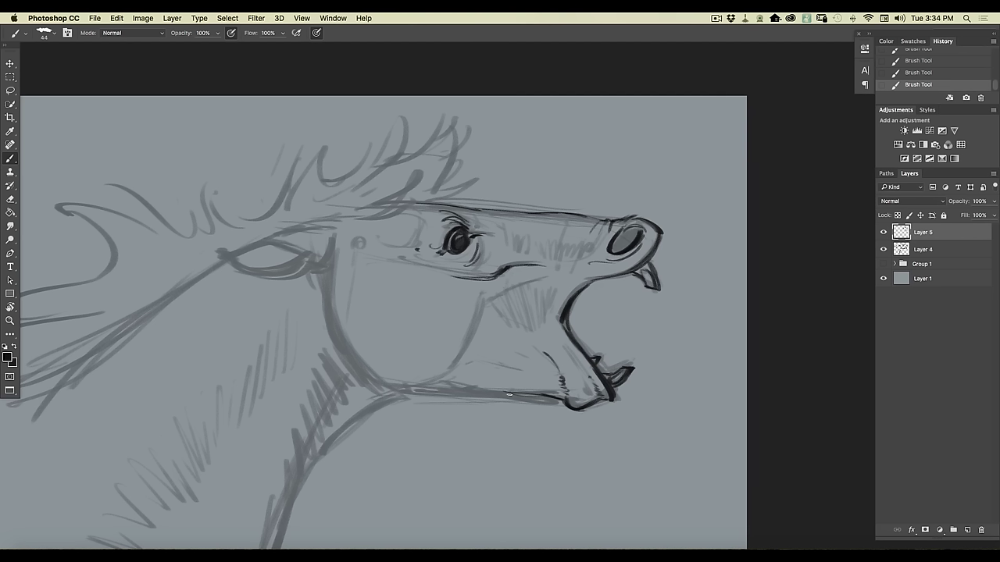
- Ink the lower jaw line back from the chin and around the cheek, and shade the edge behind the jaw
mouse_move(539, 398)
left_mouse_down()
mouse_move(417, 391)
mouse_move(495, 387)
mouse_move(446, 379)
mouse_move(423, 385)
mouse_move(564, 396)
mouse_move(463, 381)
left_mouse_up()
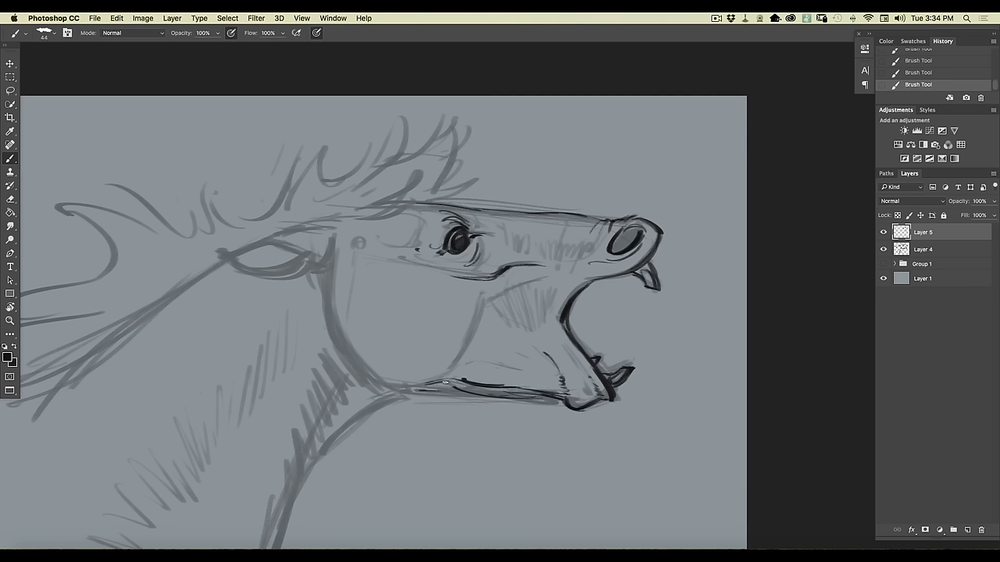
mouse_move(441, 388)
left_mouse_down()
mouse_move(451, 384)
mouse_move(390, 387)
mouse_move(450, 382)
left_mouse_up()
left_click_drag(381, 387, 332, 322)
left_click_drag(328, 332, 361, 380)
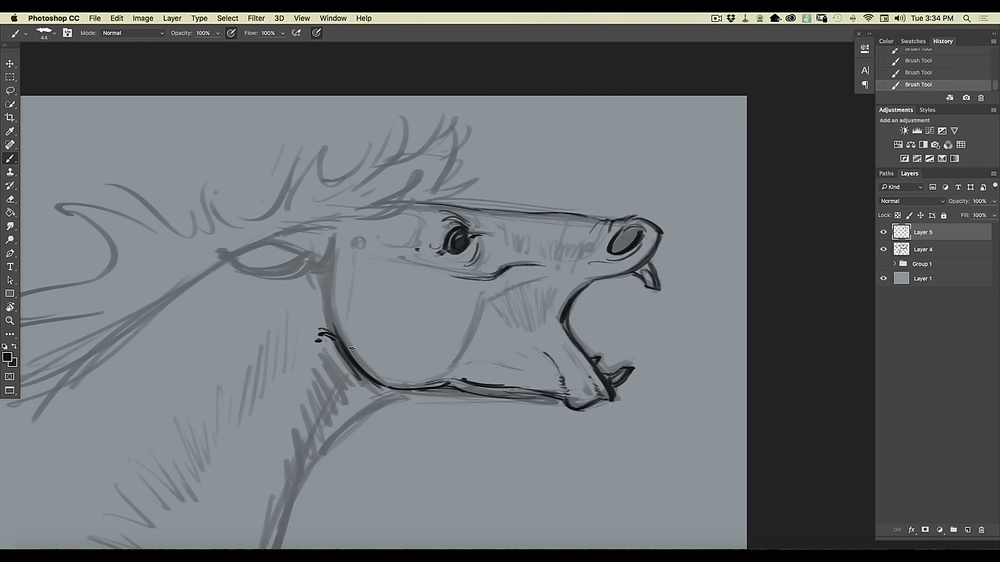
left_click_drag(337, 358, 333, 355)
left_click_drag(333, 273, 330, 304)
mouse_move(331, 277)
left_mouse_down()
mouse_move(332, 309)
mouse_move(320, 323)
left_mouse_up()
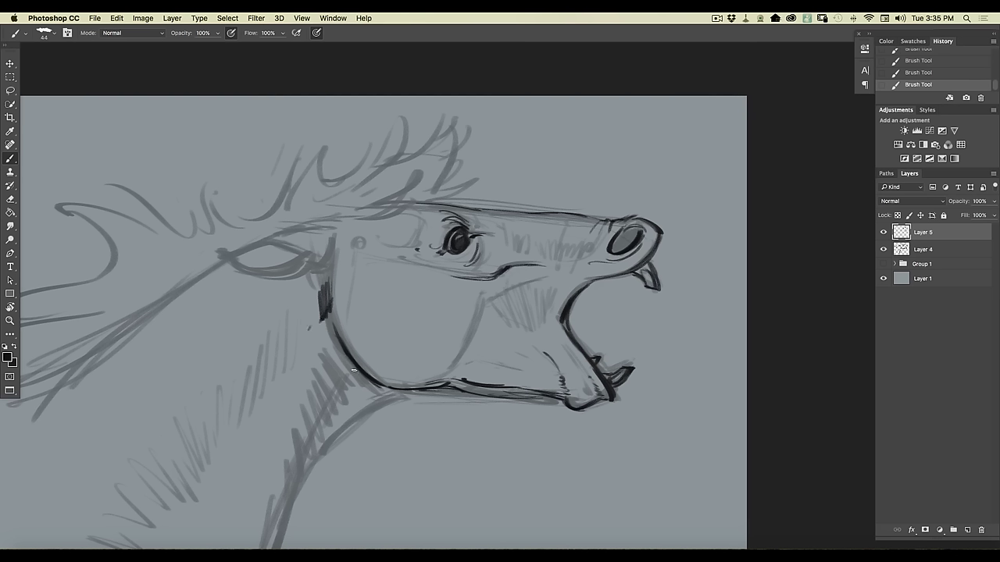
- Ink the throat line down the front of the neck and add muscle lines on the neck behind the jaw
left_click_drag(350, 365, 316, 430)
mouse_move(402, 393)
left_mouse_down()
mouse_move(323, 445)
mouse_move(287, 504)
left_mouse_up()
key("super+minus")
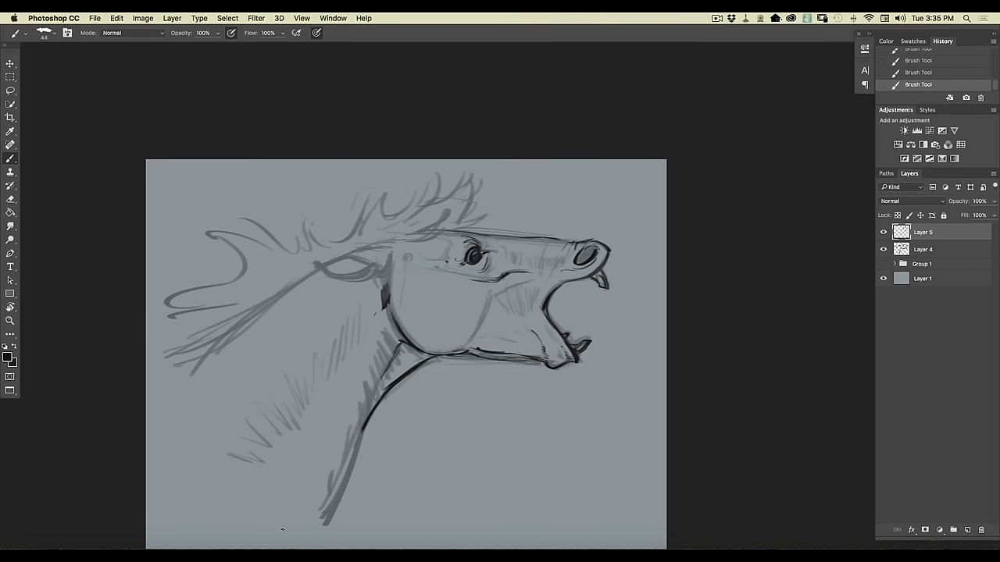
left_click_drag(362, 422, 327, 509)
key("super+plus")
left_click_drag(319, 312, 270, 373)
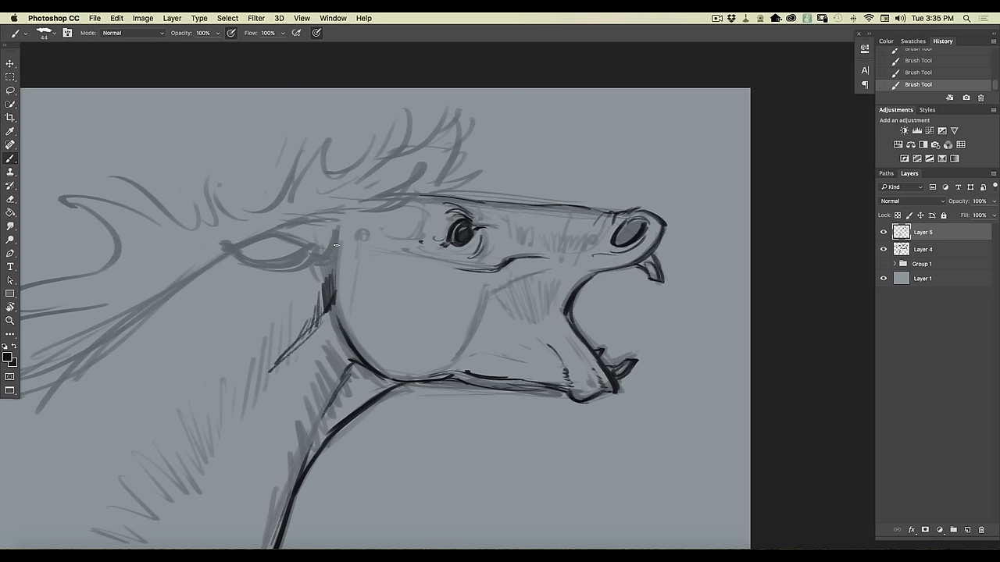
- Ink the backswept ear with the folds at its base and the line from the ear toward the forehead
mouse_move(341, 227)
left_mouse_down()
mouse_move(344, 257)
mouse_move(311, 254)
mouse_move(336, 258)
mouse_move(312, 255)
mouse_move(343, 237)
mouse_move(320, 272)
left_mouse_up()
mouse_move(318, 254)
left_mouse_down()
mouse_move(288, 270)
mouse_move(315, 254)
mouse_move(301, 264)
mouse_move(312, 252)
mouse_move(266, 261)
mouse_move(235, 252)
mouse_move(289, 258)
mouse_move(317, 246)
mouse_move(249, 243)
mouse_move(263, 234)
mouse_move(224, 249)
mouse_move(261, 259)
mouse_move(250, 266)
mouse_move(339, 244)
mouse_move(318, 262)
mouse_move(345, 250)
mouse_move(319, 278)
left_mouse_up()
mouse_move(329, 236)
left_mouse_down()
mouse_move(319, 258)
mouse_move(301, 264)
left_mouse_up()
mouse_move(295, 269)
left_mouse_down()
mouse_move(264, 276)
mouse_move(312, 261)
left_mouse_up()
mouse_move(258, 233)
left_mouse_down()
mouse_move(305, 233)
mouse_move(282, 219)
mouse_move(274, 228)
mouse_move(306, 239)
left_mouse_up()
mouse_move(260, 232)
left_mouse_down()
mouse_move(305, 236)
mouse_move(320, 220)
mouse_move(377, 214)
mouse_move(408, 189)
left_mouse_up()
- Ink the top of the head and the spiky forelock strands rising above the forehead
mouse_move(333, 211)
left_mouse_down()
mouse_move(406, 191)
mouse_move(413, 166)
mouse_move(435, 189)
mouse_move(489, 167)
left_mouse_up()
left_click_drag(436, 184, 471, 178)
mouse_move(460, 144)
left_mouse_down()
mouse_move(456, 170)
mouse_move(455, 154)
mouse_move(431, 190)
left_mouse_up()
left_click_drag(442, 169, 413, 191)
left_click_drag(471, 100, 451, 150)
left_click_drag(461, 110, 431, 142)
left_click_drag(430, 100, 408, 152)
left_click_drag(422, 113, 385, 146)
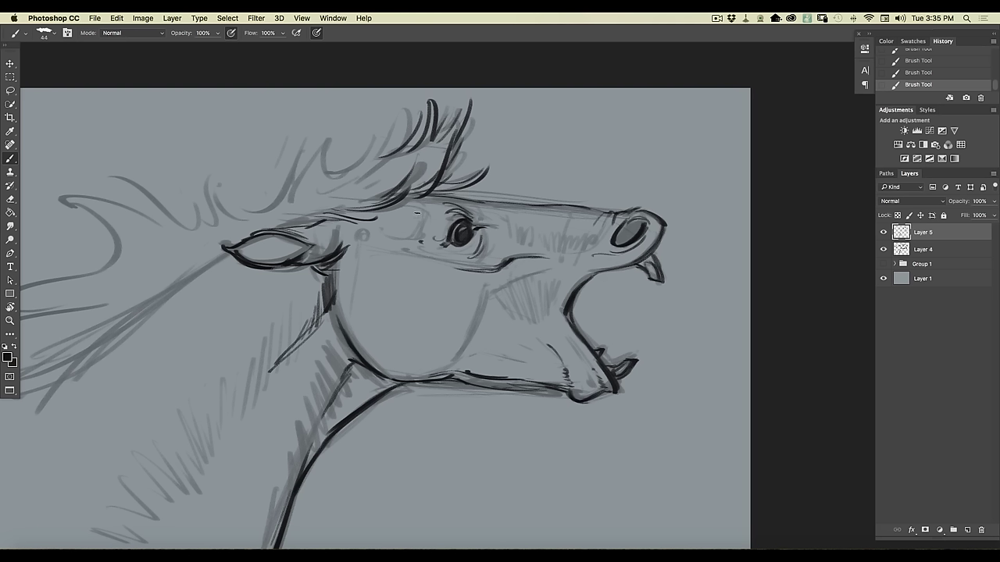
- Outline the hollow behind the eye, hatch the muzzle between eye and nostril, and darken the front of the cheekbone ridge
mouse_move(379, 230)
left_mouse_down()
mouse_move(424, 236)
mouse_move(430, 217)
left_mouse_up()
mouse_move(503, 237)
left_mouse_down()
mouse_move(506, 222)
mouse_move(515, 236)
mouse_move(528, 227)
mouse_move(543, 237)
left_mouse_up()
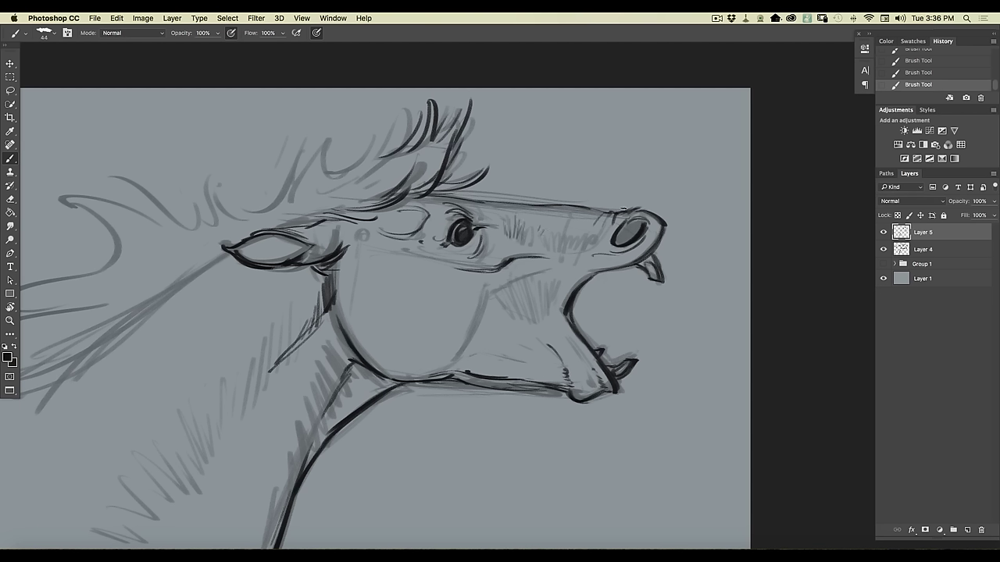
mouse_move(608, 239)
left_mouse_down()
mouse_move(610, 253)
mouse_move(566, 250)
left_mouse_up()
mouse_move(515, 262)
left_mouse_down()
mouse_move(492, 277)
mouse_move(500, 275)
left_mouse_up()
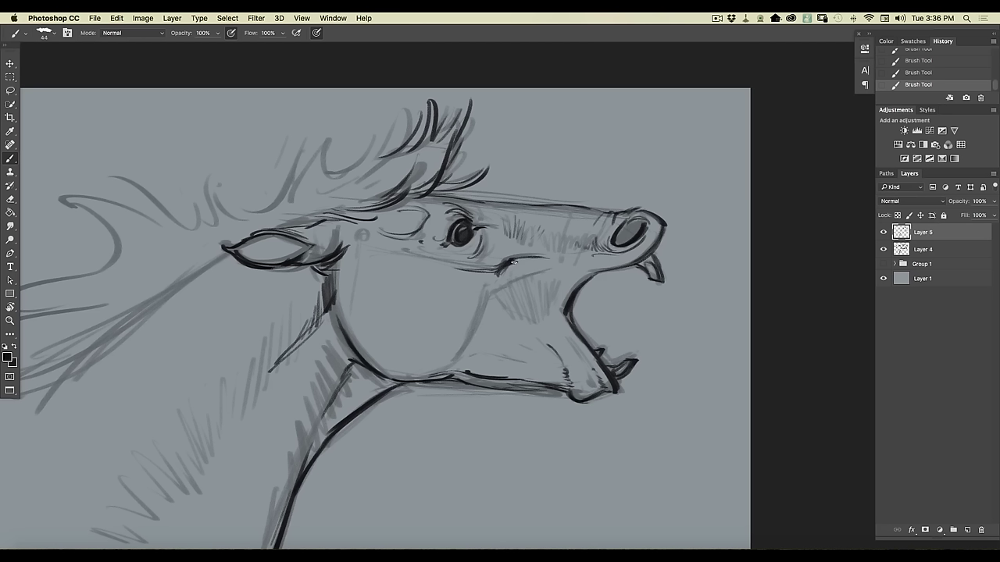
- Draw and hatch the cheek's front and lower edge, and add skin creases at the mouth corner and along the lower jaw
mouse_move(514, 263)
left_mouse_down()
mouse_move(459, 357)
mouse_move(456, 344)
mouse_move(472, 331)
mouse_move(419, 368)
mouse_move(400, 362)
left_mouse_up()
mouse_move(460, 352)
left_mouse_down()
mouse_move(448, 374)
mouse_move(419, 378)
mouse_move(397, 367)
left_mouse_up()
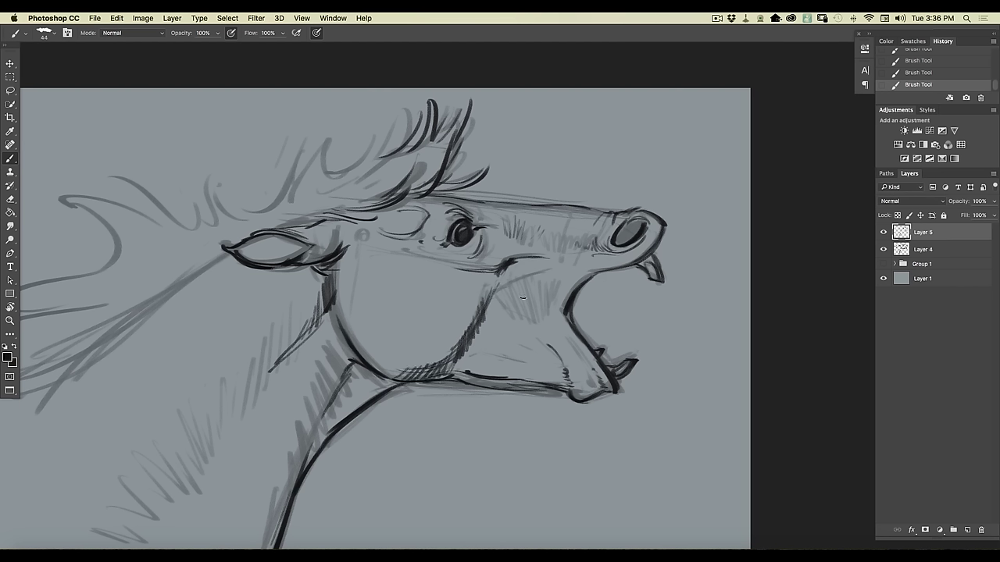
mouse_move(497, 295)
left_mouse_down()
mouse_move(517, 280)
mouse_move(497, 306)
left_mouse_up()
left_click_drag(530, 346, 566, 387)
mouse_move(544, 388)
left_mouse_down()
mouse_move(454, 378)
mouse_move(543, 386)
left_mouse_up()
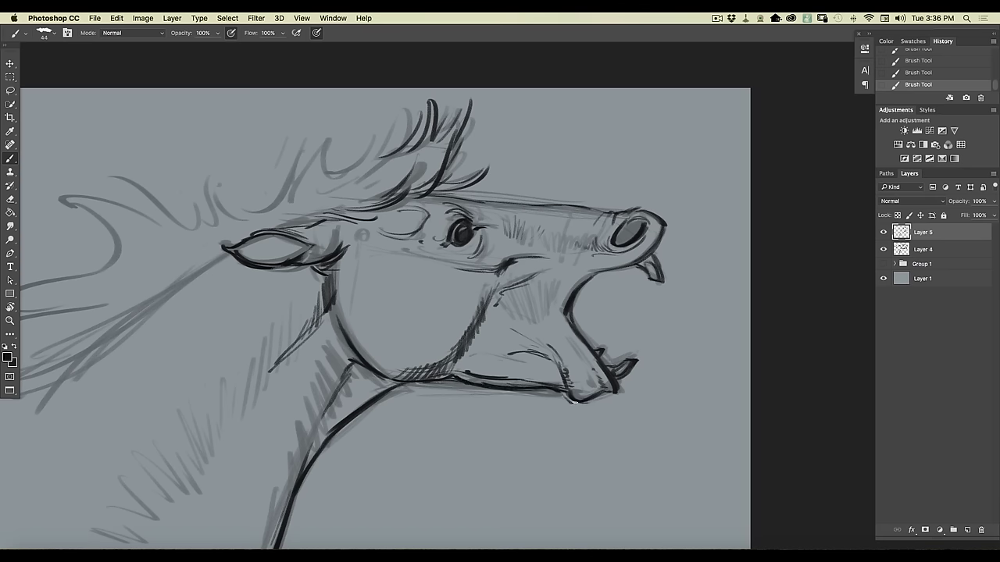
key("ctrl+minus")
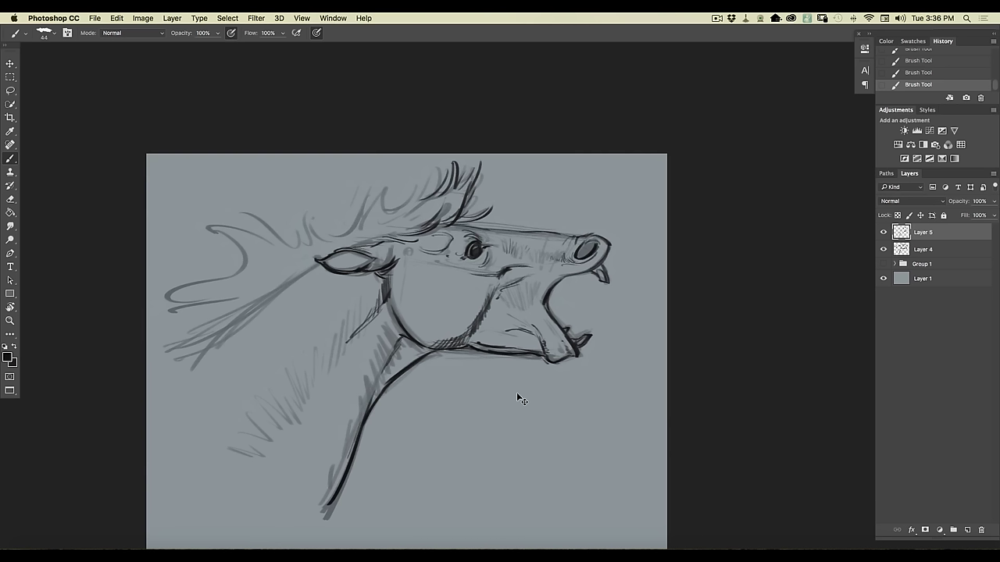
- Ink the flowing mane strands behind the ear and forehead, and the upper edge of the neck
left_click_drag(486, 228, 509, 228)
mouse_move(427, 187)
left_mouse_down()
mouse_move(399, 204)
mouse_move(390, 185)
mouse_move(375, 243)
mouse_move(414, 215)
mouse_move(399, 229)
mouse_move(361, 220)
mouse_move(338, 234)
mouse_move(298, 226)
mouse_move(276, 236)
mouse_move(320, 245)
mouse_move(291, 255)
mouse_move(217, 234)
mouse_move(253, 271)
mouse_move(221, 287)
mouse_move(160, 296)
mouse_move(160, 331)
mouse_move(178, 348)
left_mouse_up()
mouse_move(296, 291)
left_mouse_down()
mouse_move(219, 264)
mouse_move(255, 273)
mouse_move(187, 285)
left_mouse_up()
left_click_drag(290, 272, 237, 316)
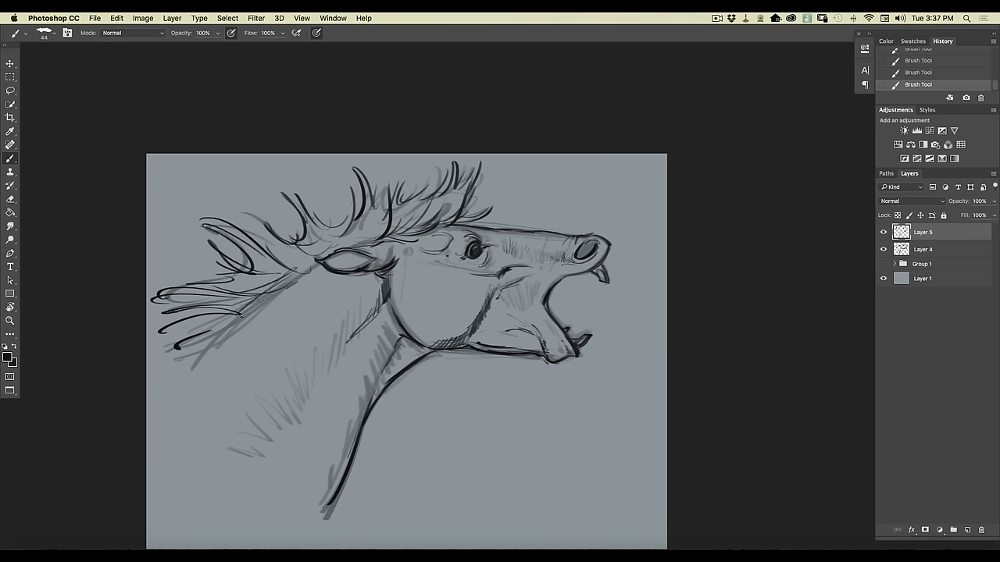
left_click_drag(285, 290, 194, 370)
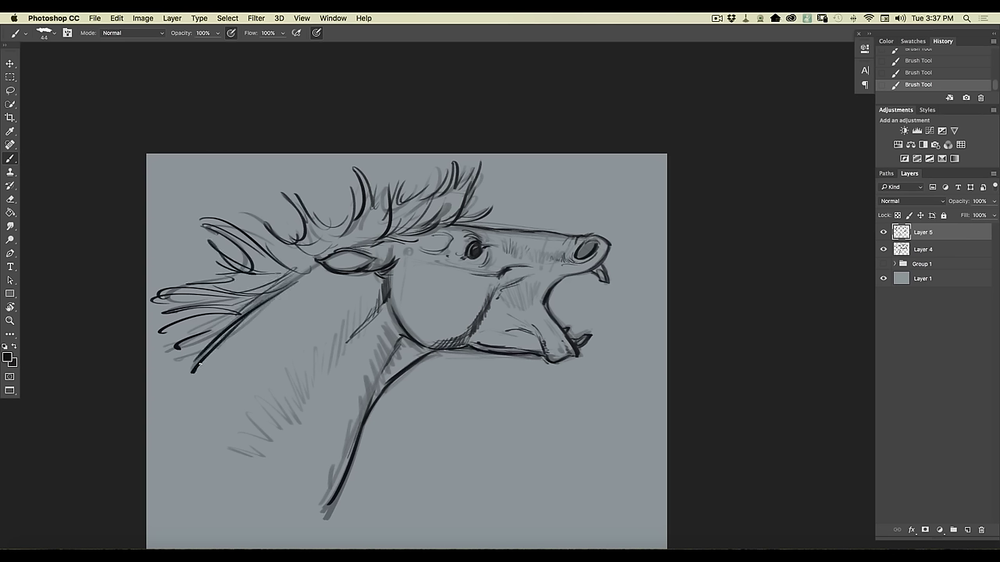
- Add a new layer above the line art, set it to Multiply, and choose a gray brush colour
left_click(925, 263)
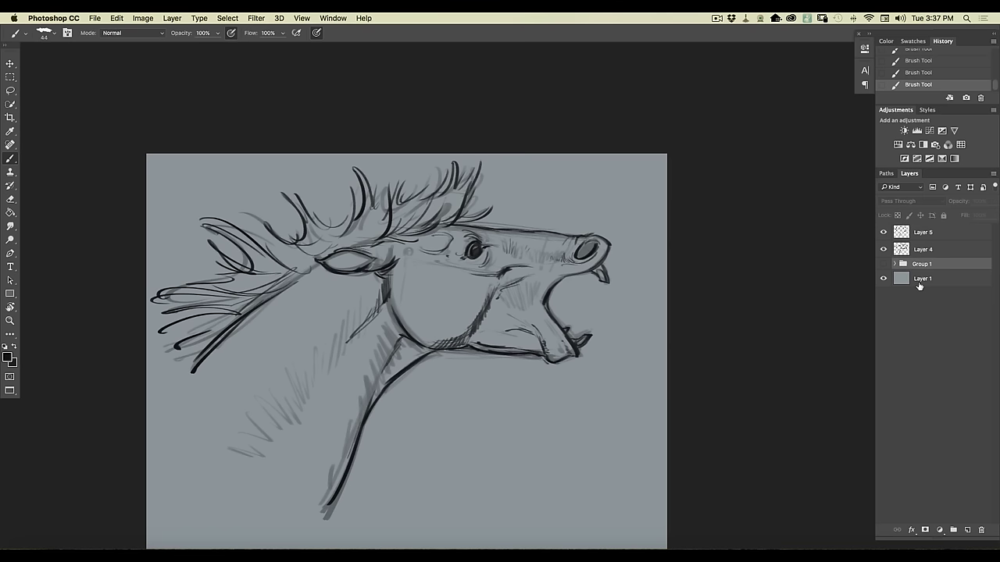
left_click(923, 233)
left_click(967, 529)
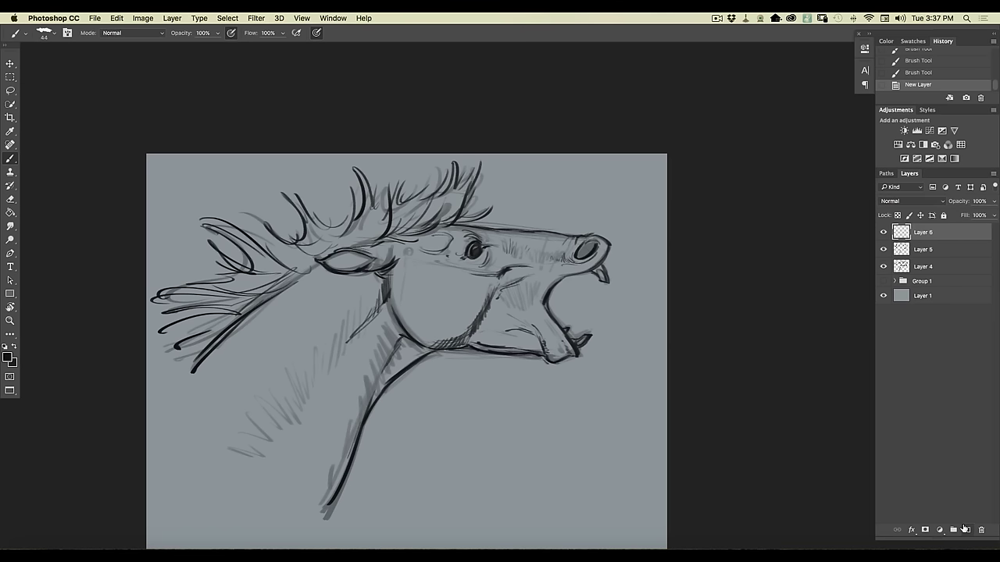
left_click(9, 356)
left_click(201, 406)
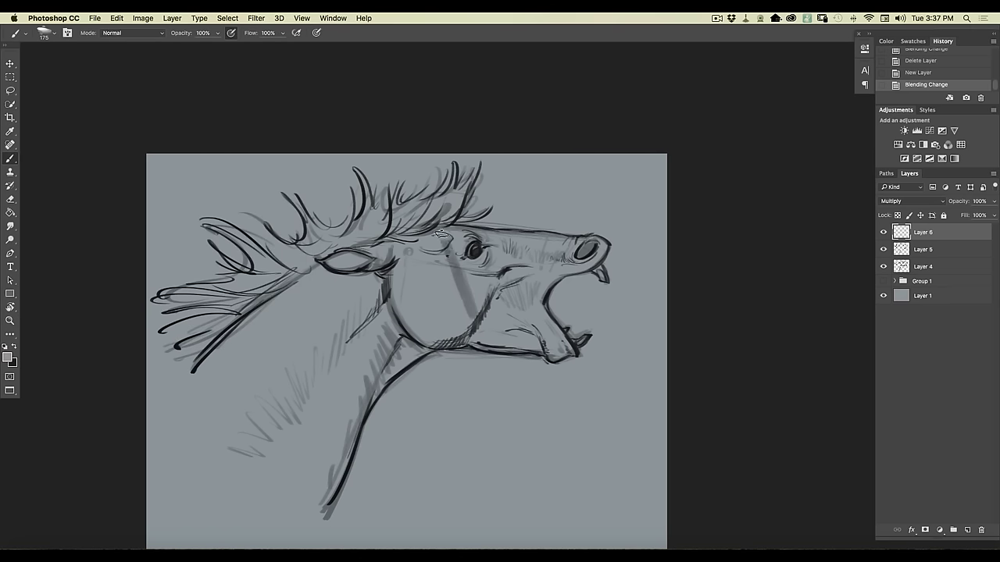
- Block in flat gray over the head, mane and neck, enlarging the brush to 316 px, and touch up the tone around the eye
mouse_move(442, 234)
left_mouse_down()
mouse_move(453, 321)
mouse_move(408, 285)
mouse_move(400, 298)
mouse_move(473, 281)
mouse_move(499, 292)
mouse_move(502, 279)
mouse_move(474, 251)
mouse_move(485, 234)
mouse_move(455, 243)
left_mouse_up()
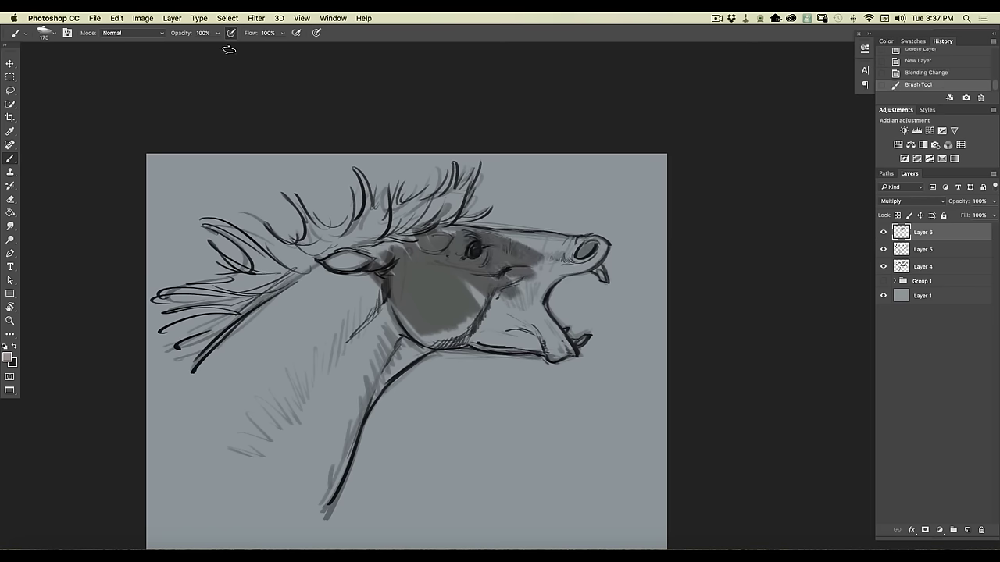
left_click(70, 35)
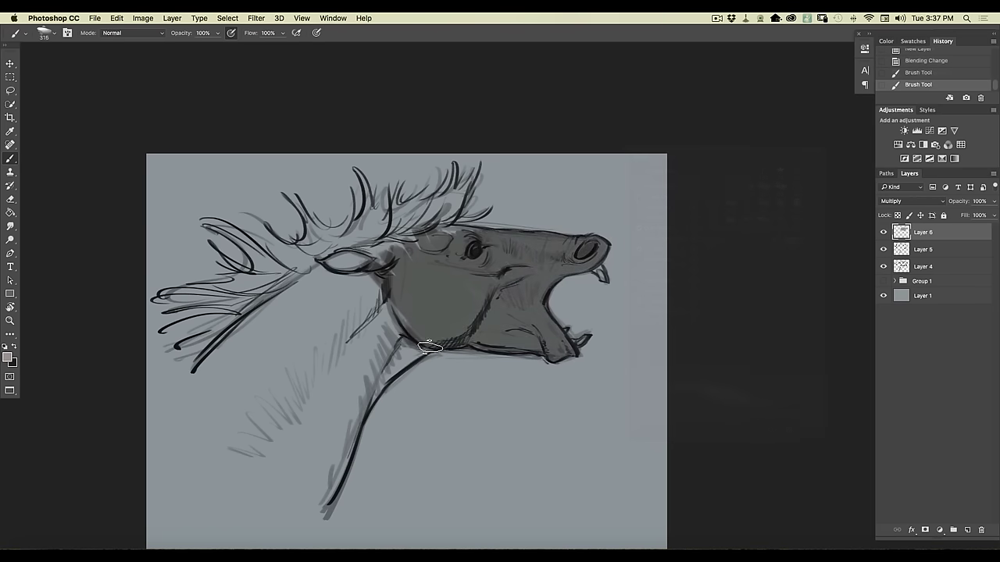
mouse_move(429, 342)
left_mouse_down()
mouse_move(365, 394)
mouse_move(339, 457)
mouse_move(393, 293)
mouse_move(350, 266)
mouse_move(340, 285)
mouse_move(351, 409)
mouse_move(298, 409)
mouse_move(233, 387)
mouse_move(211, 414)
left_mouse_up()
mouse_move(385, 236)
left_mouse_down()
mouse_move(472, 238)
mouse_move(449, 223)
mouse_move(449, 192)
mouse_move(402, 230)
mouse_move(366, 195)
mouse_move(338, 264)
mouse_move(293, 201)
mouse_move(297, 282)
mouse_move(242, 297)
mouse_move(315, 323)
mouse_move(226, 289)
mouse_move(178, 293)
mouse_move(183, 343)
mouse_move(281, 375)
mouse_move(187, 395)
mouse_move(178, 441)
left_mouse_up()
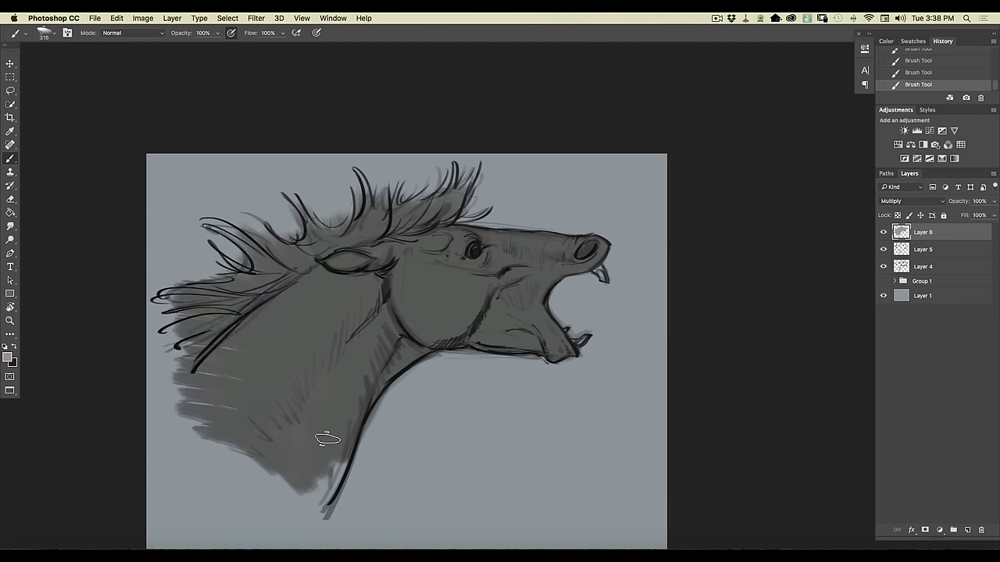
left_click_drag(331, 461, 317, 494)
left_click_drag(227, 342, 211, 329)
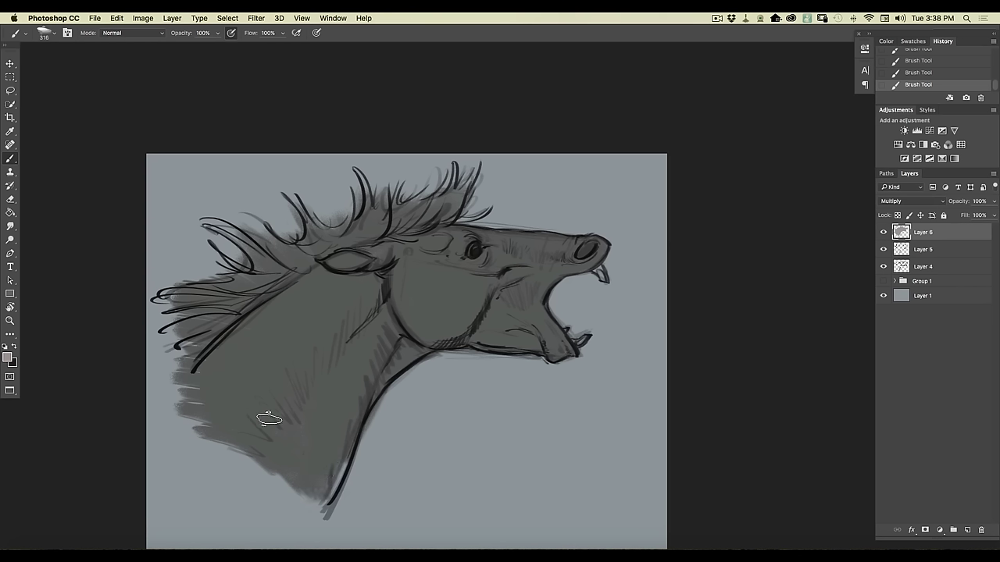
left_click_drag(469, 248, 470, 254)
left_click_drag(470, 246, 473, 254)
left_click_drag(406, 247, 399, 244)
- Add another Multiply layer and set the brush to 94 px at 74% opacity
left_click(966, 531)
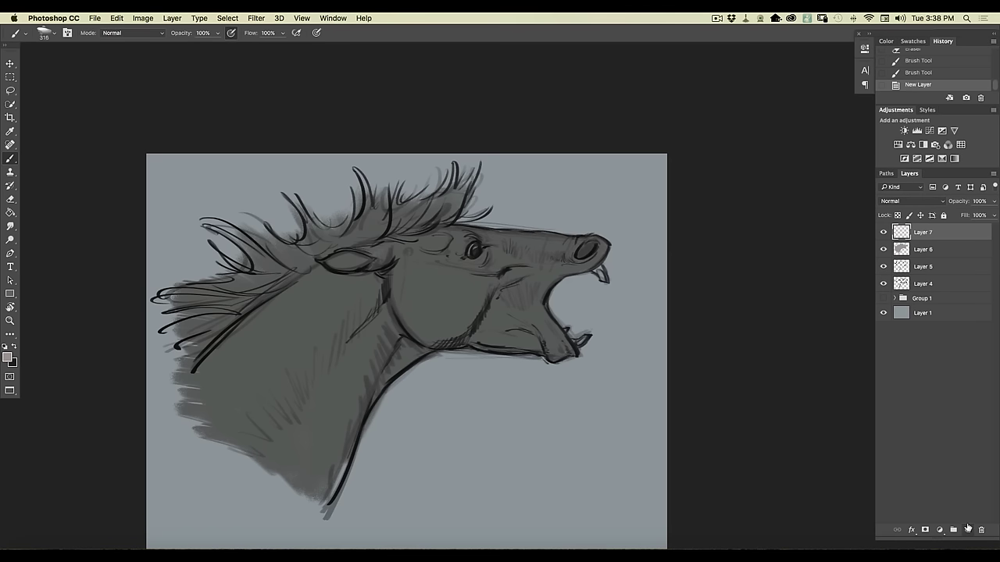
left_click(910, 201)
left_click(890, 228)
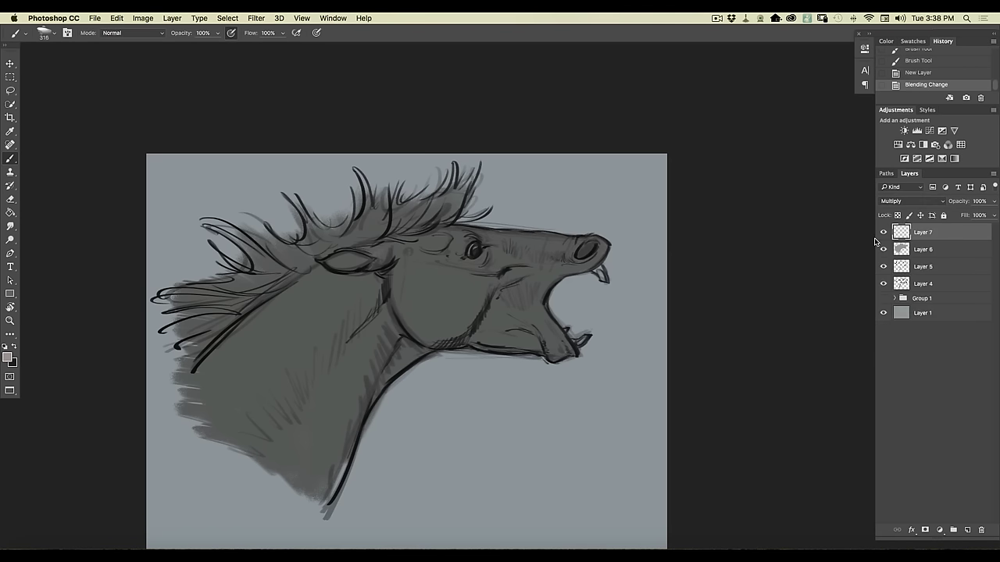
left_click(50, 35)
left_click(89, 50)
left_click(383, 114)
left_click(217, 33)
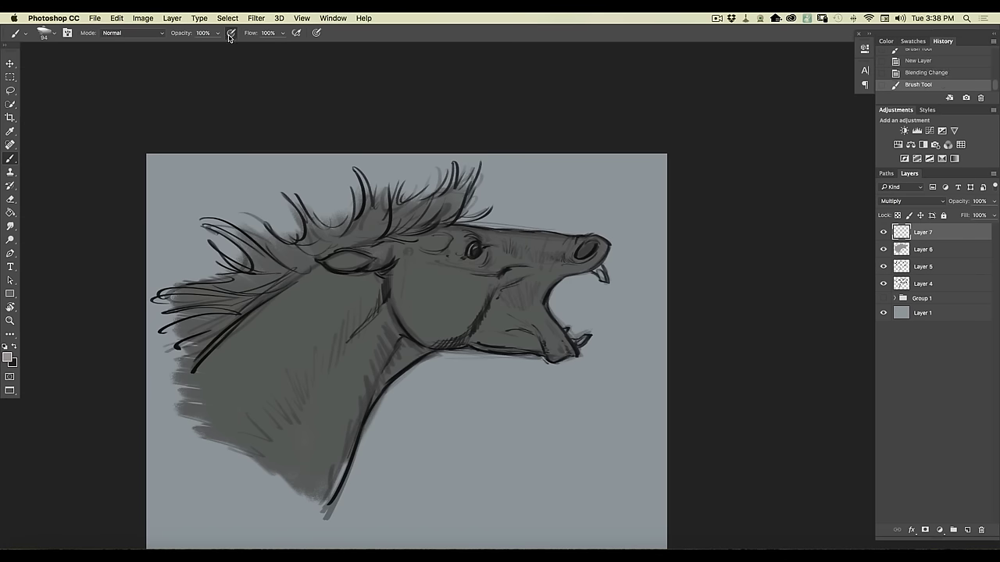
left_click_drag(221, 45, 204, 45)
left_click(99, 209)
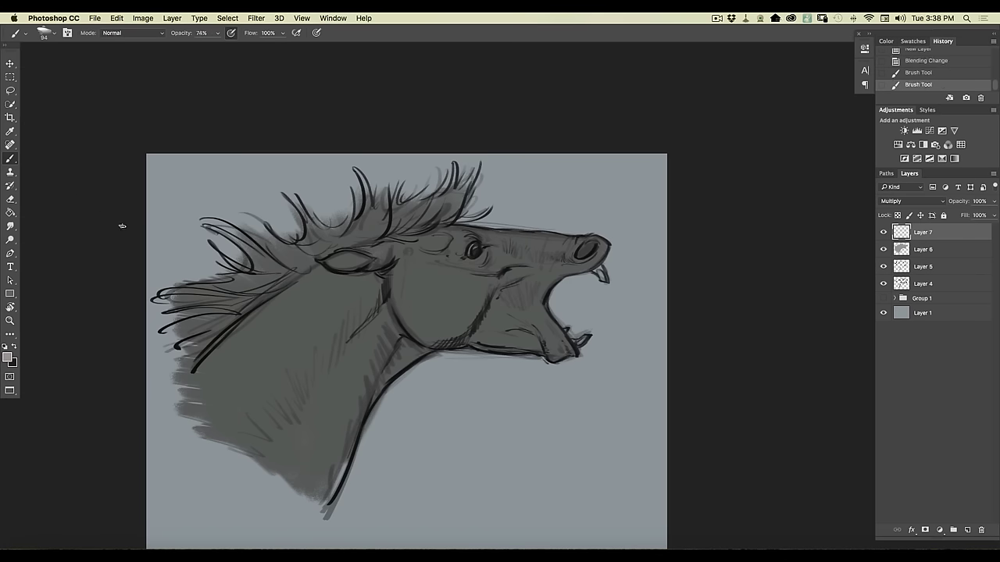
- Shade around the cheek, along the jaw and muzzle, around the eye, and over the whole mane
left_click_drag(495, 286, 495, 278)
left_click_drag(461, 333, 427, 335)
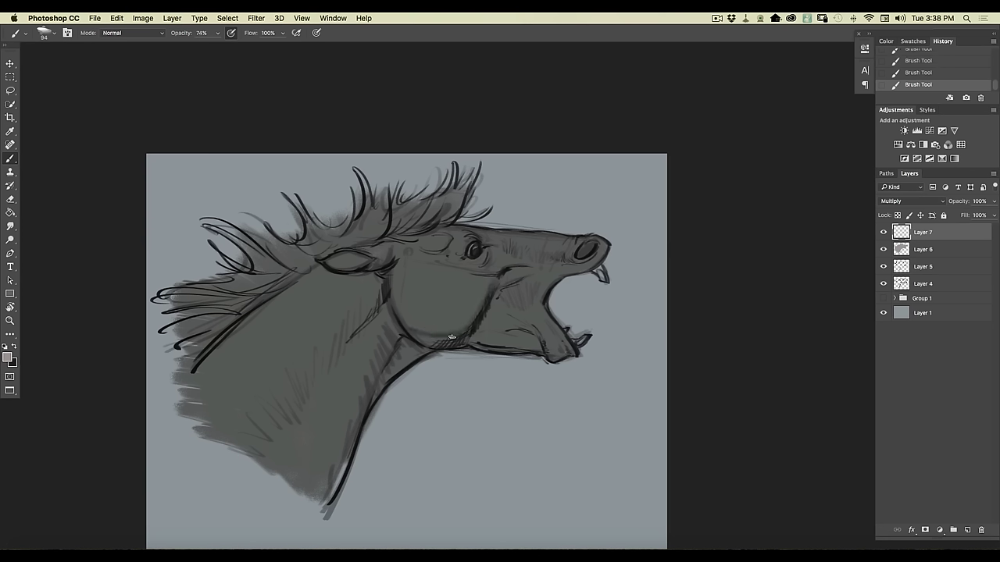
mouse_move(461, 338)
left_mouse_down()
mouse_move(429, 346)
mouse_move(443, 344)
left_mouse_up()
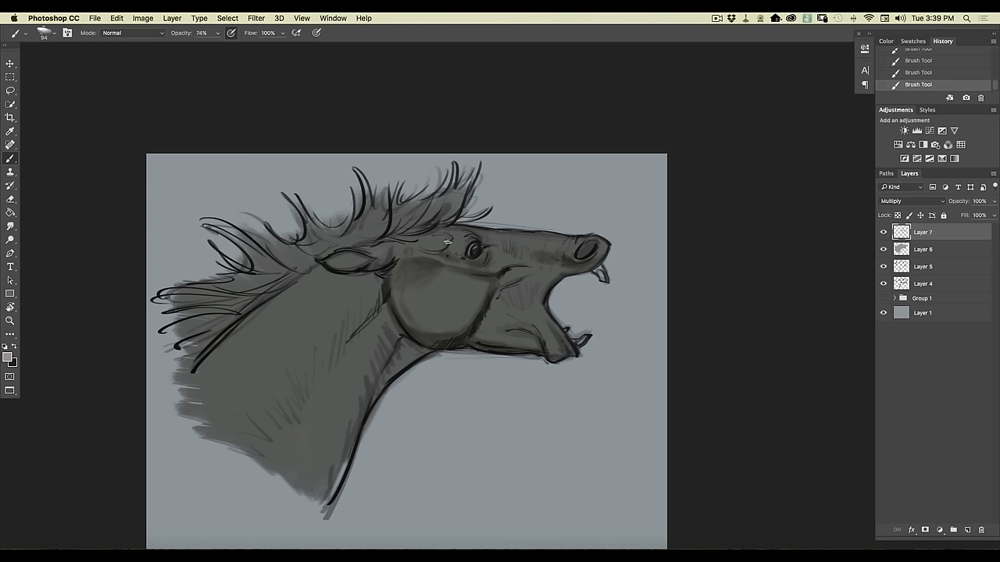
mouse_move(447, 217)
left_mouse_down()
mouse_move(419, 223)
mouse_move(418, 195)
mouse_move(398, 232)
mouse_move(392, 199)
mouse_move(382, 241)
mouse_move(369, 222)
mouse_move(334, 247)
mouse_move(304, 229)
mouse_move(314, 263)
mouse_move(283, 242)
mouse_move(294, 275)
mouse_move(260, 258)
mouse_move(255, 289)
mouse_move(201, 298)
mouse_move(149, 335)
left_mouse_up()
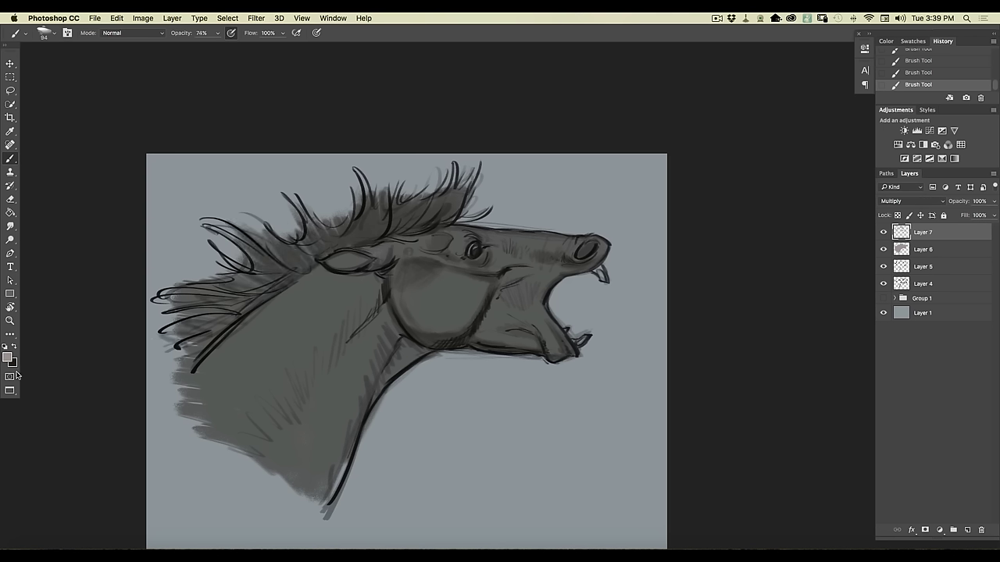
- Add a new layer beneath the line art and paint light gray highlights around the nostril and nose tip
left_click(966, 530)
left_click(9, 358)
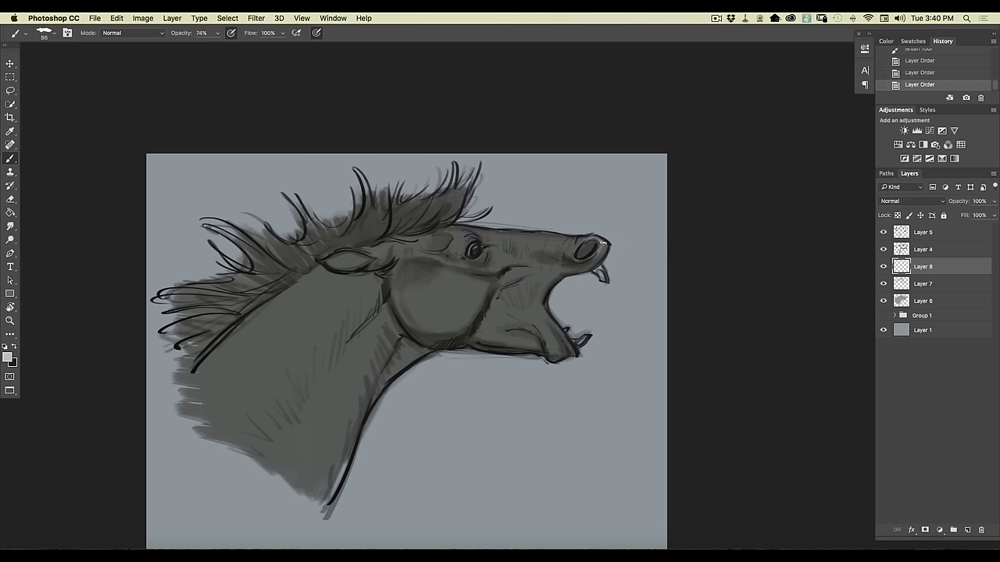
left_click_drag(602, 244, 598, 242)
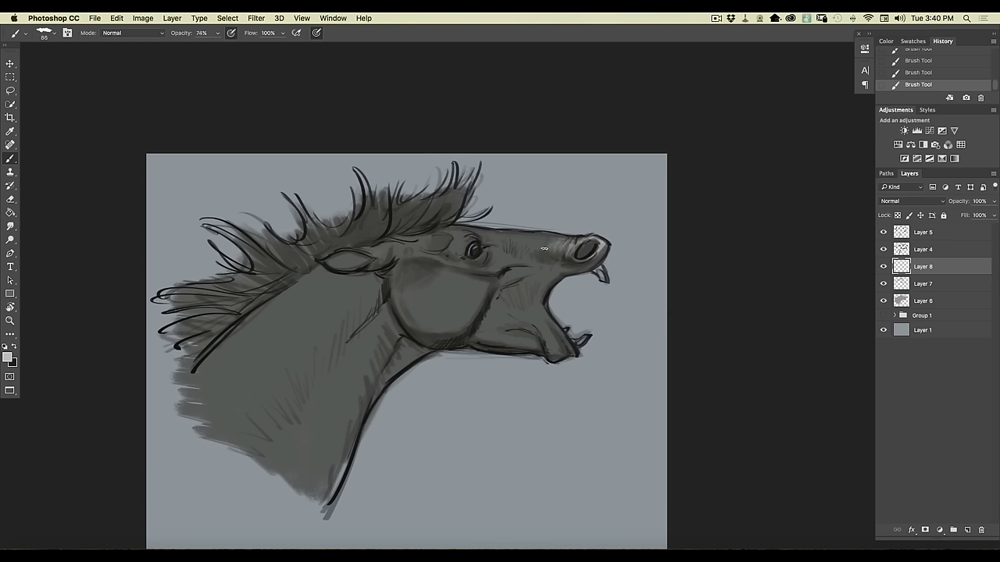
- Turn off pressure-controlled brush size and paint highlights on the nose bridge and the upper cheek below the eye
left_click(67, 33)
left_click(317, 34)
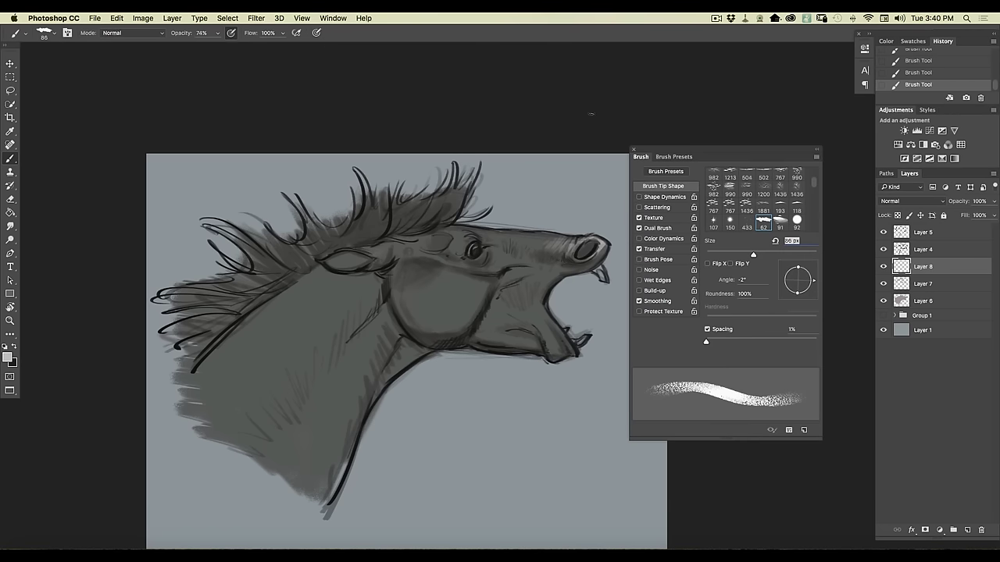
left_click(633, 152)
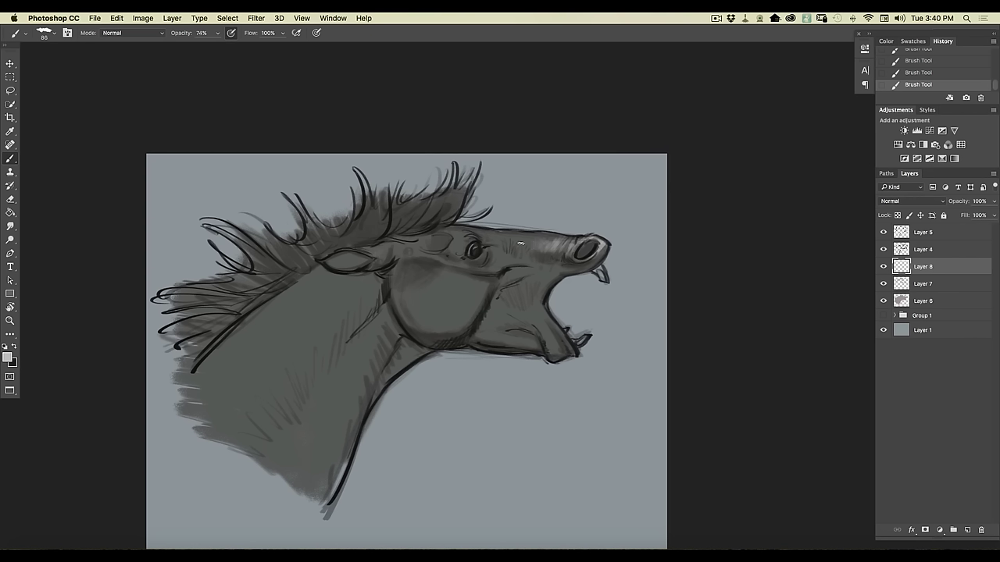
left_click_drag(492, 270, 451, 266)
mouse_move(481, 287)
left_mouse_down()
mouse_move(440, 273)
mouse_move(471, 296)
mouse_move(461, 285)
mouse_move(502, 266)
mouse_move(464, 266)
left_mouse_up()
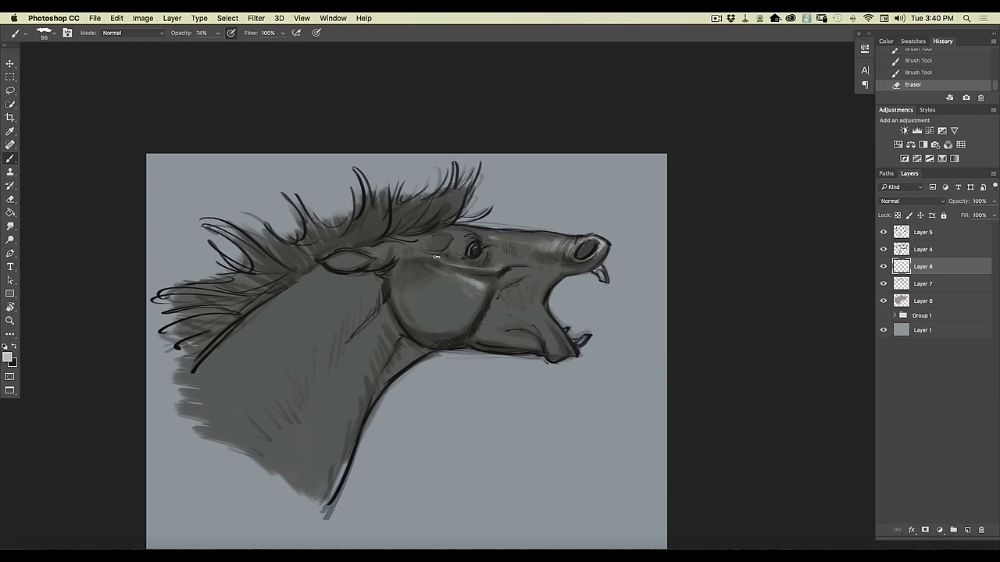
- Choose a darker gray and add subdued highlights along the lower jaw and chin
left_click(8, 357)
left_click_drag(30, 188, 24, 194)
left_click(251, 142)
key("b")
left_click_drag(542, 329, 547, 339)
left_click_drag(549, 344, 555, 358)
left_click_drag(537, 316, 546, 332)
left_click_drag(553, 324, 571, 349)
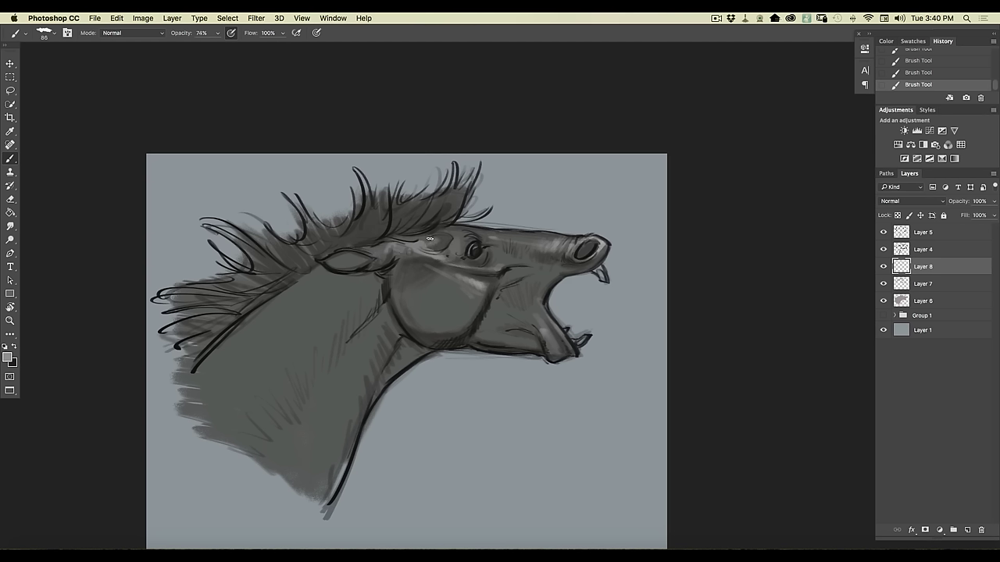
- Paint highlight streaks down the neck muscles, enlarging the brush to 127 px
mouse_move(378, 278)
left_mouse_down()
mouse_move(325, 281)
mouse_move(374, 280)
mouse_move(374, 292)
mouse_move(364, 288)
mouse_move(362, 303)
mouse_move(352, 292)
mouse_move(355, 317)
mouse_move(342, 301)
mouse_move(304, 332)
mouse_move(230, 416)
left_mouse_up()
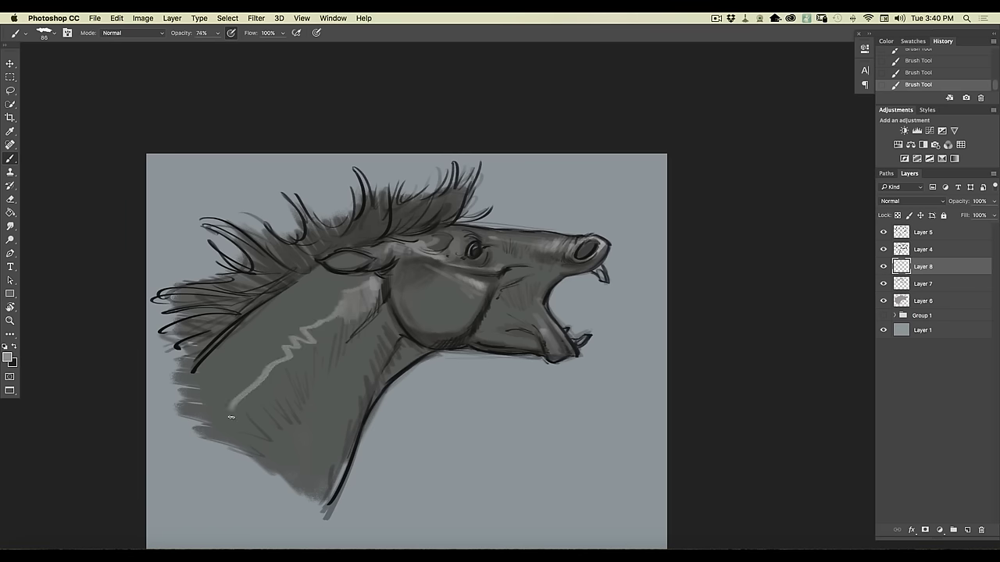
left_click(51, 39)
left_click_drag(82, 51, 100, 54)
left_click(346, 95)
mouse_move(338, 306)
left_mouse_down()
mouse_move(292, 325)
mouse_move(271, 371)
mouse_move(216, 430)
left_mouse_up()
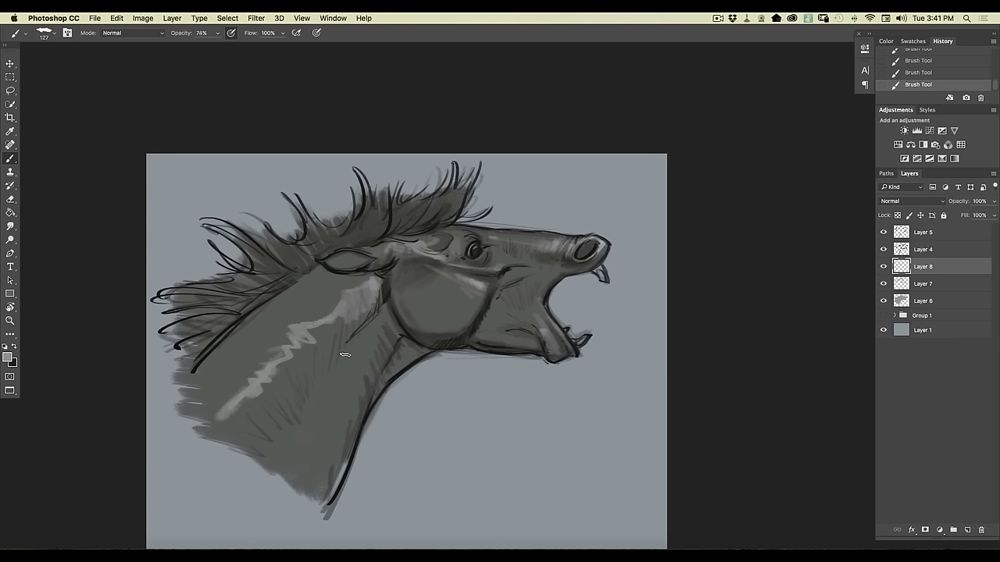
mouse_move(353, 368)
left_mouse_down()
mouse_move(342, 400)
mouse_move(324, 431)
mouse_move(324, 411)
mouse_move(312, 454)
left_mouse_up()
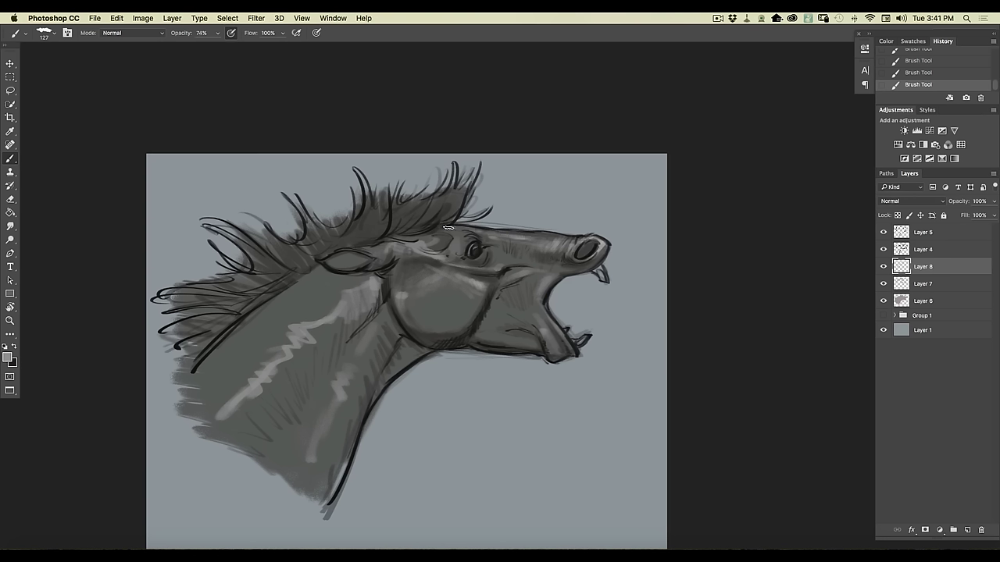
- Group all of this horse head's layers and scale the group down beside the earlier front-view horse sketch
left_click(920, 304)
left_click(922, 232, "shift")
left_click(953, 530)
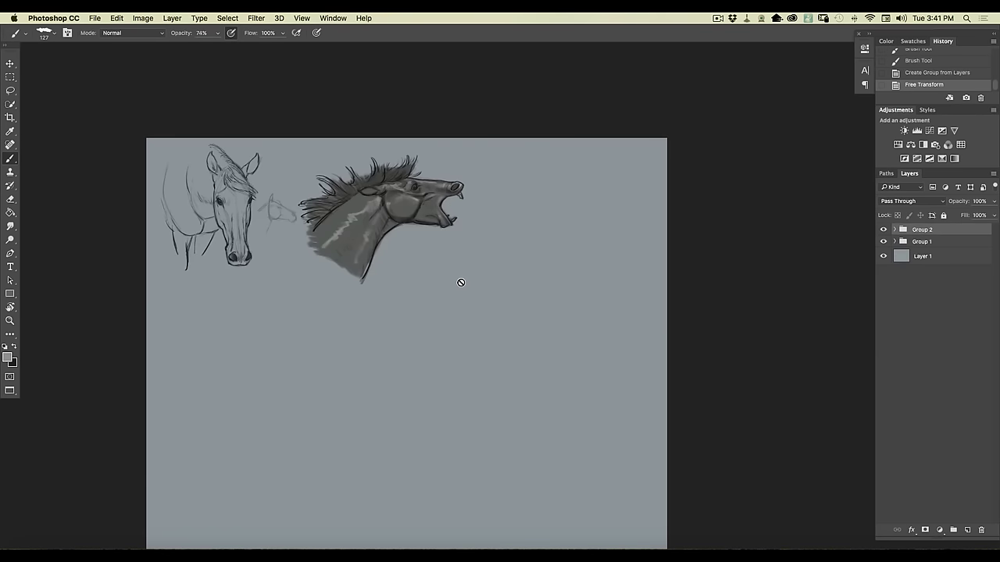
key("super+plus")
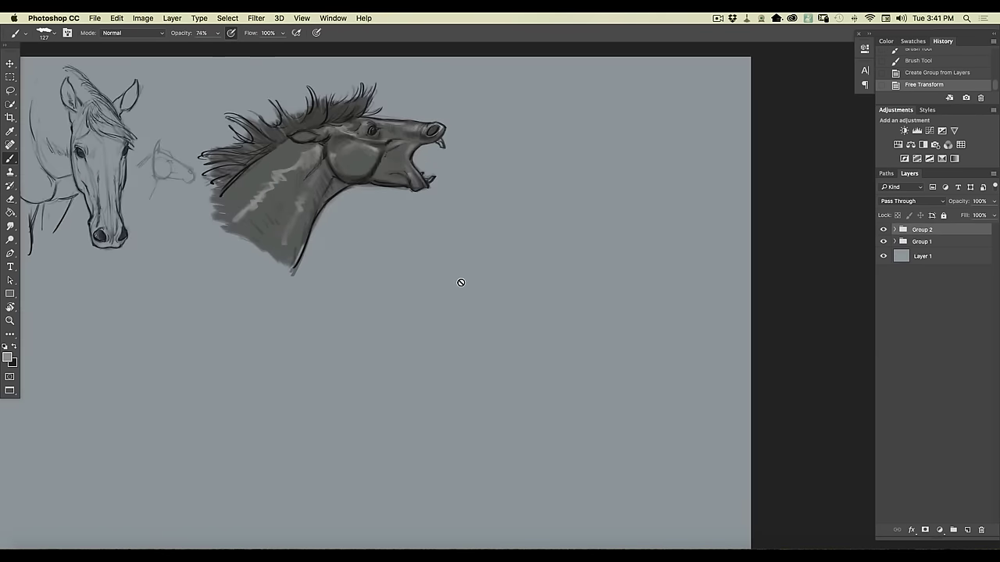
scroll(196, 384, "left", 5)
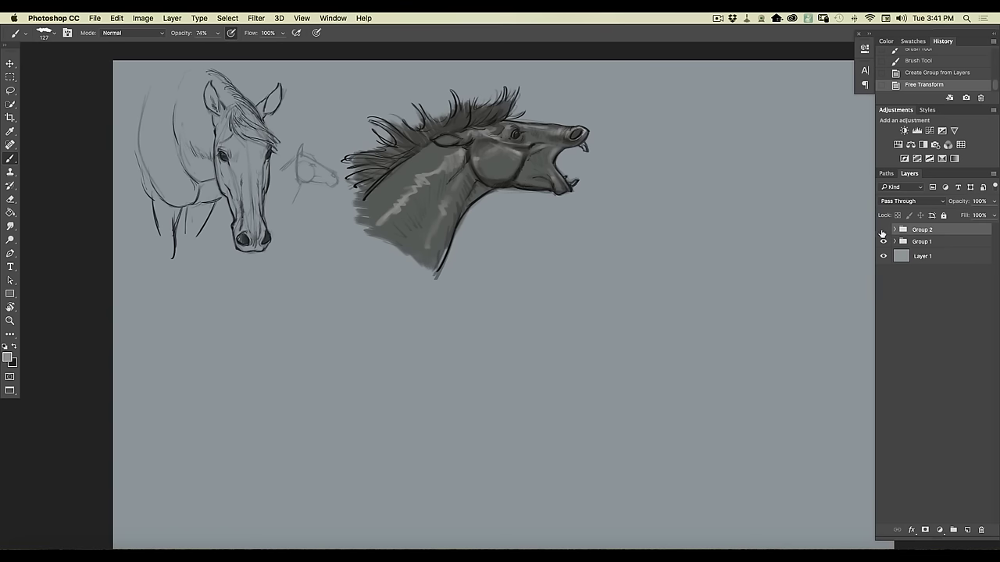
- Hide both drawing groups and prepare a new empty layer with a black 62 px brush at 100% opacity
left_click_drag(883, 230, 884, 242)
left_click(967, 531)
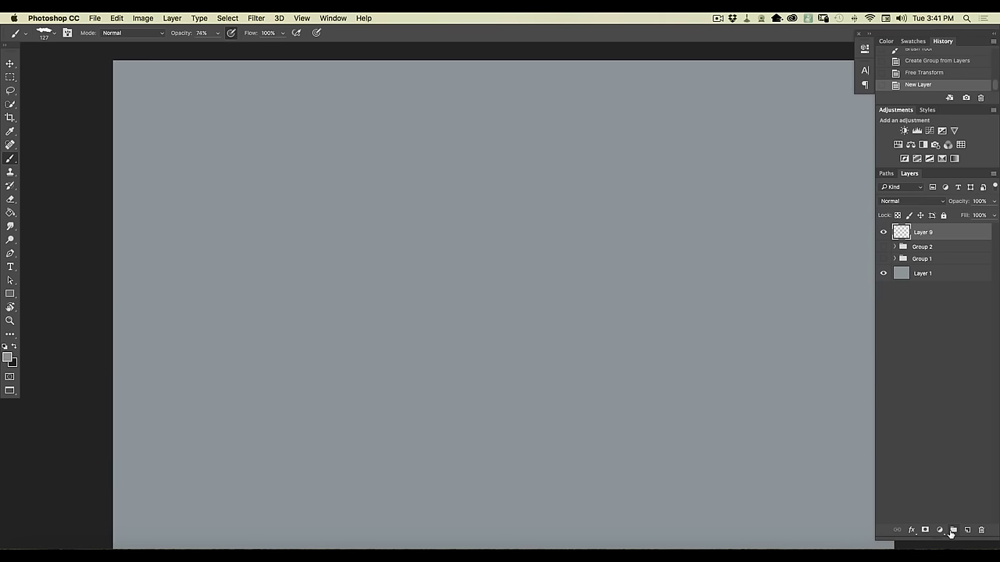
left_click(8, 357)
left_click(69, 259)
left_click(260, 137)
left_click(53, 36)
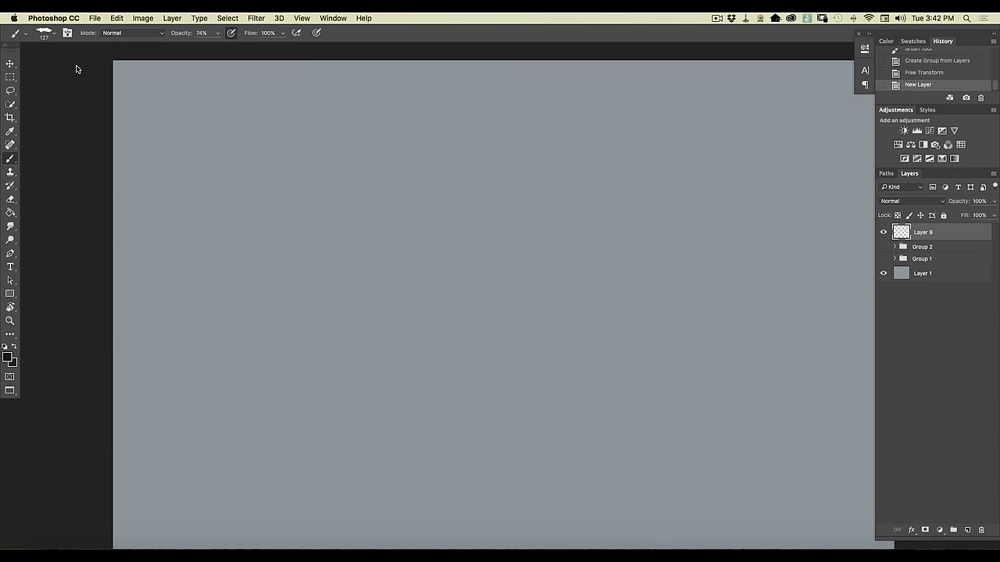
left_click(81, 49)
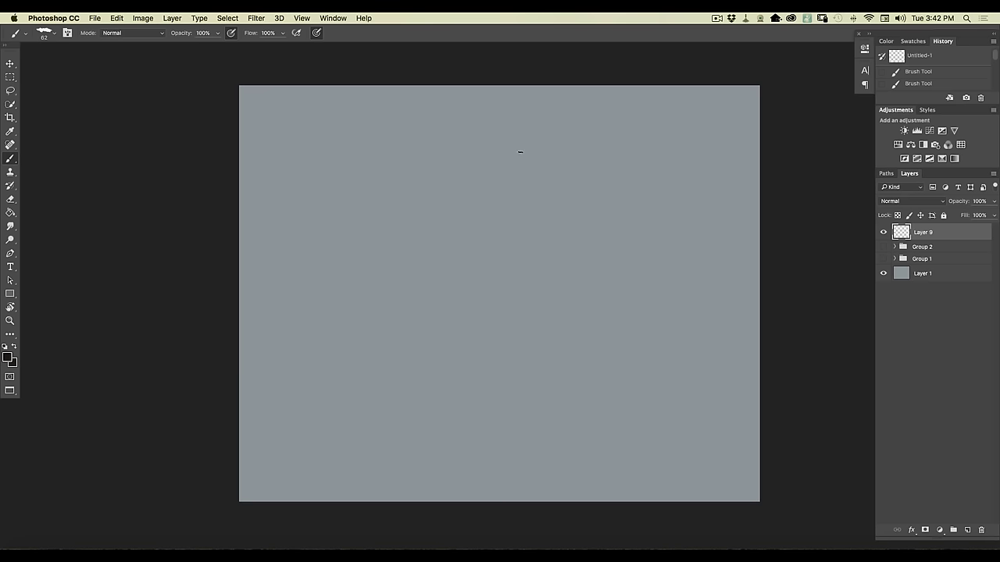
- Sketch a new horse's forehead line, the long curve of the neck, and the rear edge of the cheek
mouse_move(496, 144)
left_mouse_down()
mouse_move(477, 146)
mouse_move(518, 144)
left_mouse_up()
left_click_drag(473, 142, 529, 152)
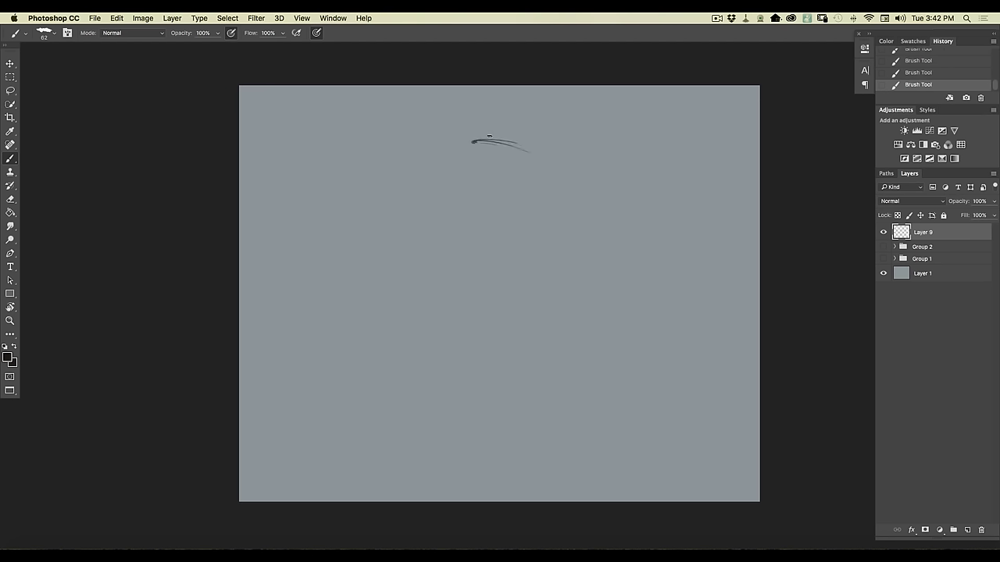
mouse_move(474, 141)
left_mouse_down()
mouse_move(530, 154)
mouse_move(469, 141)
mouse_move(420, 209)
mouse_move(396, 221)
mouse_move(396, 238)
left_mouse_up()
mouse_move(405, 203)
left_mouse_down()
mouse_move(393, 337)
mouse_move(374, 374)
left_mouse_up()
left_click_drag(392, 332, 374, 361)
left_click_drag(457, 150, 443, 233)
left_click_drag(456, 128, 447, 238)
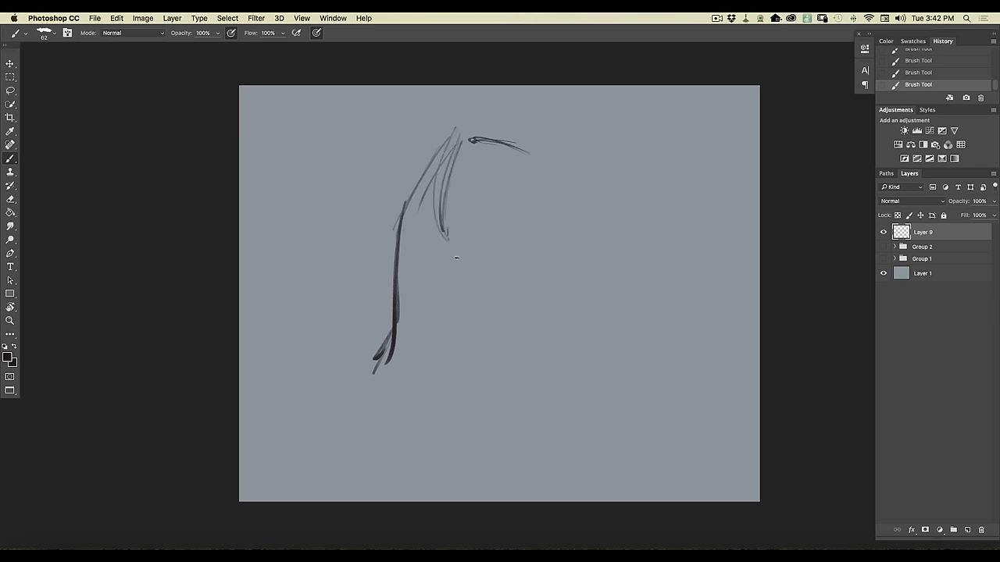
- Sketch the bridge of the nose, the nostril area, the upper lip, and the upper line of the open mouth
mouse_move(513, 147)
left_mouse_down()
mouse_move(606, 191)
mouse_move(566, 220)
left_mouse_up()
mouse_move(575, 192)
left_mouse_down()
mouse_move(598, 190)
mouse_move(615, 212)
left_mouse_up()
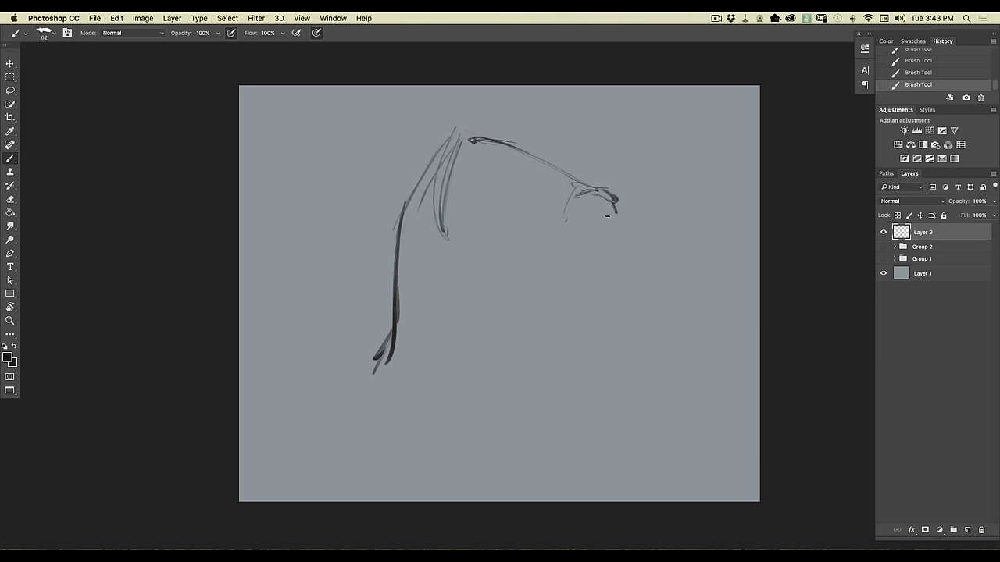
mouse_move(589, 210)
left_mouse_down()
mouse_move(618, 219)
mouse_move(605, 216)
left_mouse_up()
left_click_drag(544, 225, 571, 211)
left_click_drag(527, 154, 590, 187)
- Sketch the underside of the jaw forward from the cheek, and add the upper front teeth inside the mouth
mouse_move(561, 247)
left_mouse_down()
mouse_move(525, 241)
mouse_move(569, 238)
mouse_move(475, 248)
left_mouse_up()
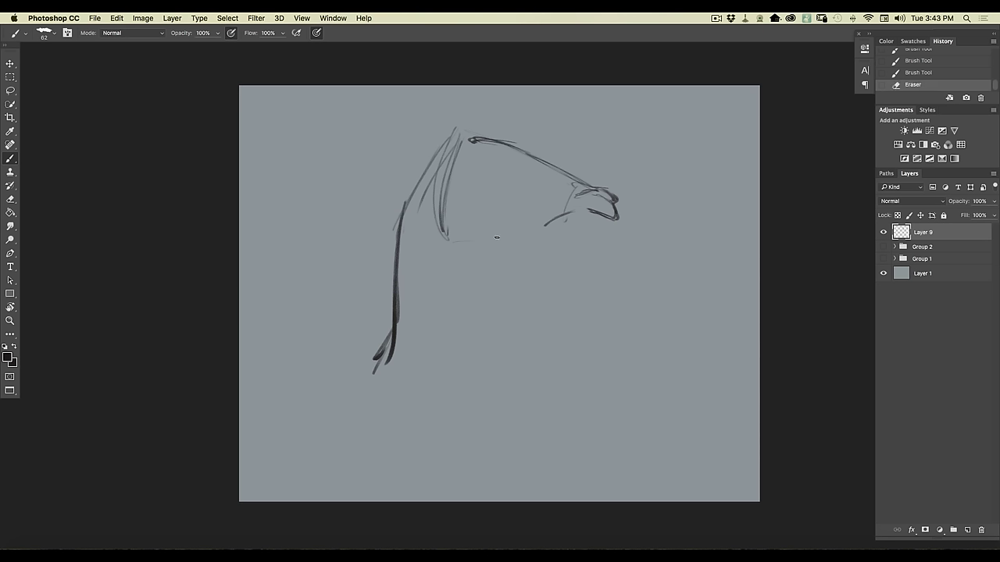
mouse_move(492, 247)
left_mouse_down()
mouse_move(526, 257)
mouse_move(480, 244)
left_mouse_up()
mouse_move(495, 226)
left_mouse_down()
mouse_move(478, 244)
mouse_move(521, 255)
mouse_move(492, 257)
left_mouse_up()
left_click_drag(484, 249, 524, 253)
mouse_move(573, 212)
left_mouse_down()
mouse_move(547, 226)
mouse_move(591, 225)
left_mouse_up()
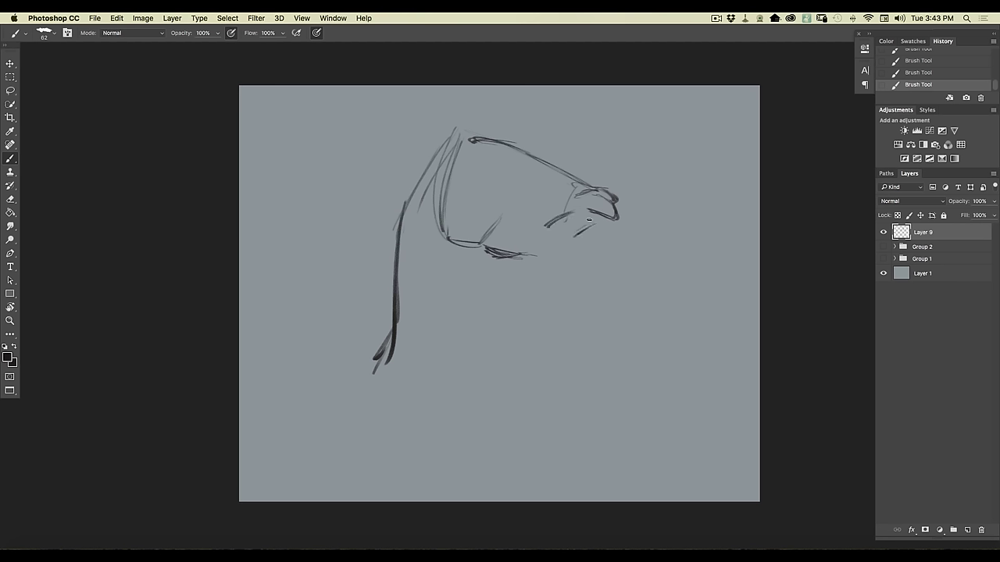
mouse_move(608, 219)
left_mouse_down()
mouse_move(606, 232)
mouse_move(585, 217)
mouse_move(604, 230)
mouse_move(589, 227)
left_mouse_up()
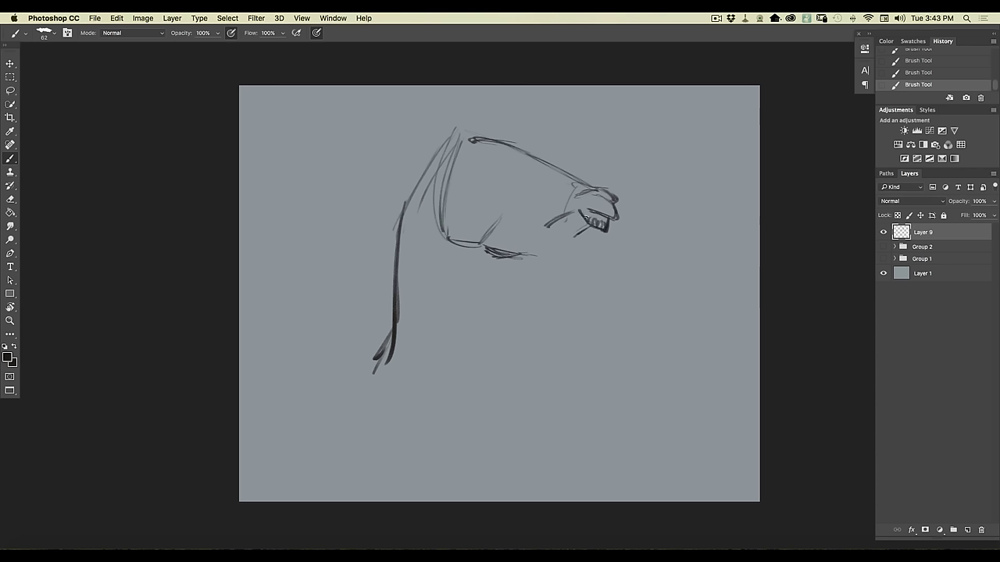
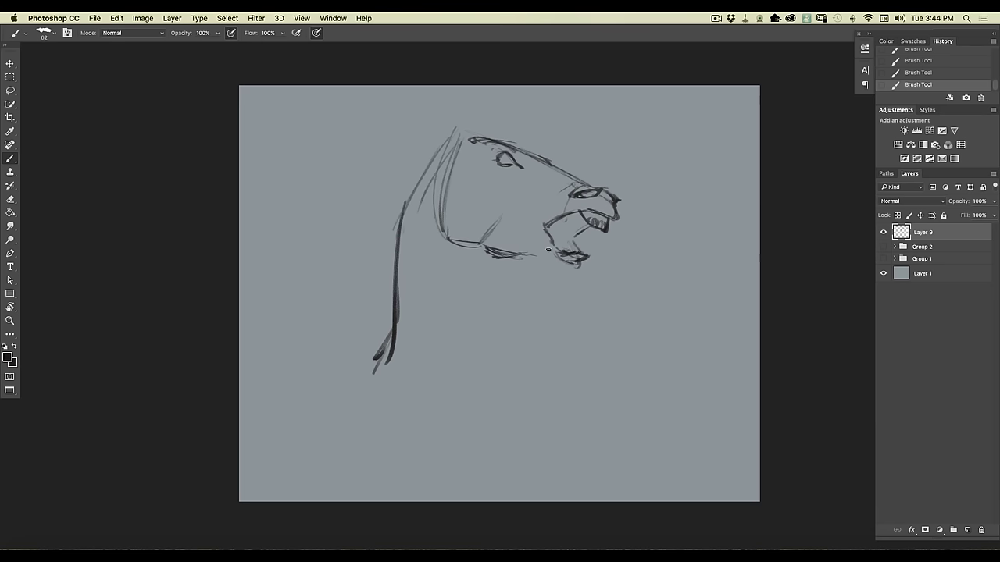
- Draw the rounded chin below the lower lip and connect it to the underside of the jaw
scroll(549, 250, "up", 2)
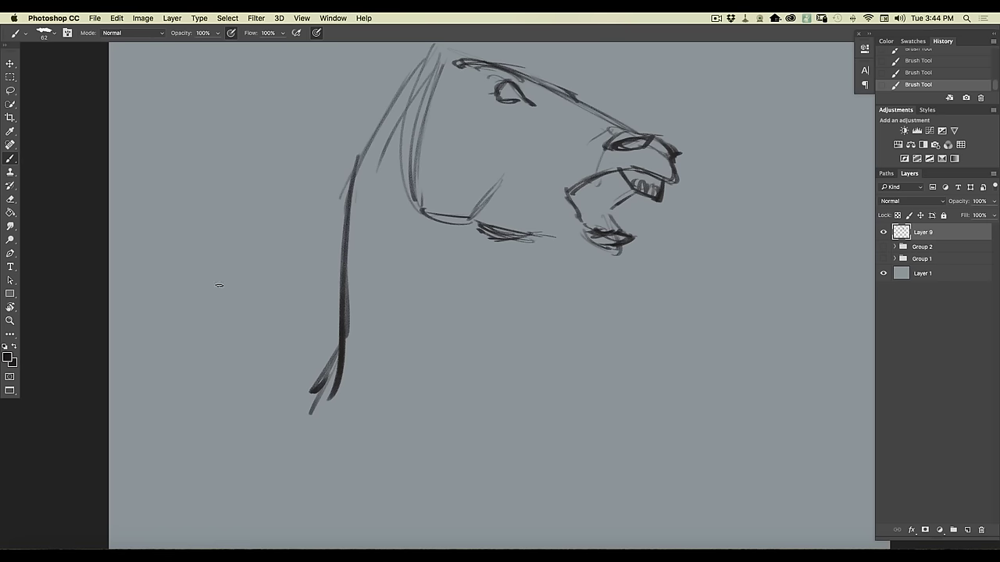
mouse_move(222, 285)
left_mouse_down()
mouse_move(199, 367)
mouse_move(196, 346)
left_mouse_up()
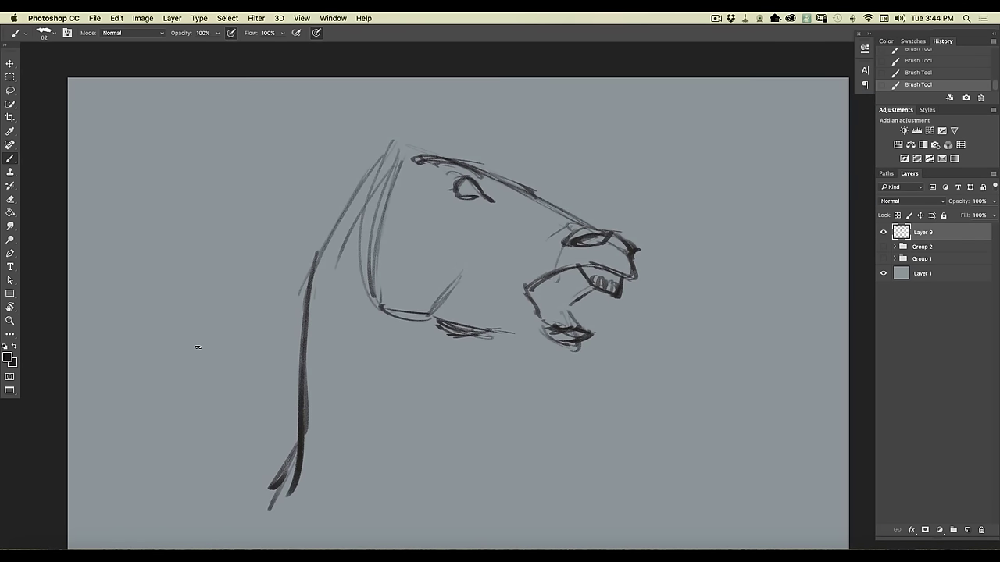
left_click_drag(515, 325, 534, 363)
mouse_move(486, 332)
left_mouse_down()
mouse_move(551, 342)
mouse_move(568, 355)
left_mouse_up()
mouse_move(557, 358)
left_mouse_down()
mouse_move(523, 351)
mouse_move(520, 331)
mouse_move(581, 342)
mouse_move(578, 353)
left_mouse_up()
left_click_drag(539, 338, 526, 334)
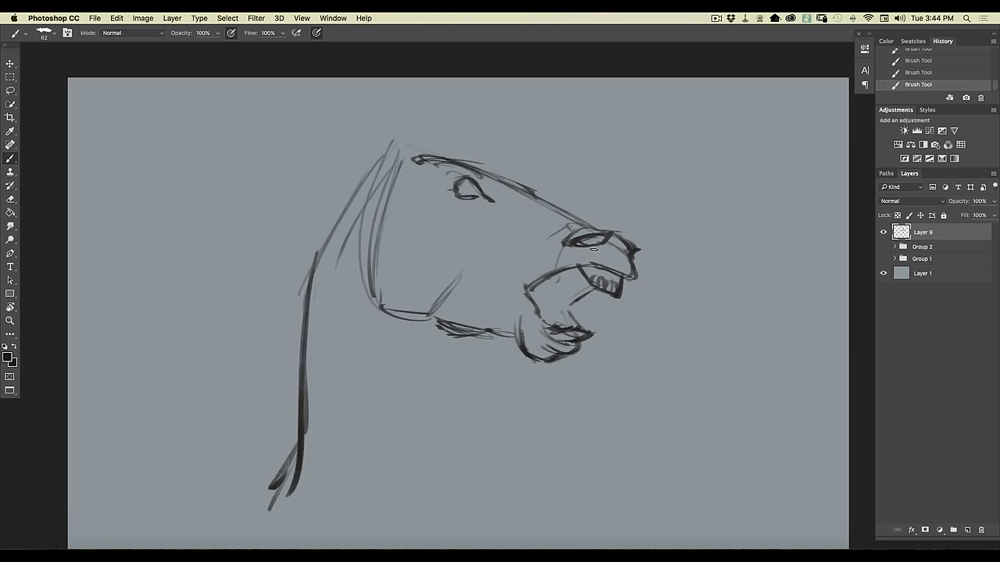
- Strengthen the upper lip and muzzle contour, and draw the fold running from the nostril to the mouth corner
mouse_move(612, 267)
left_mouse_down()
mouse_move(602, 249)
mouse_move(628, 276)
mouse_move(630, 253)
mouse_move(610, 265)
left_mouse_up()
mouse_move(626, 244)
left_mouse_down()
mouse_move(638, 251)
mouse_move(616, 231)
left_mouse_up()
mouse_move(562, 239)
left_mouse_down()
mouse_move(580, 250)
mouse_move(549, 248)
mouse_move(513, 288)
left_mouse_up()
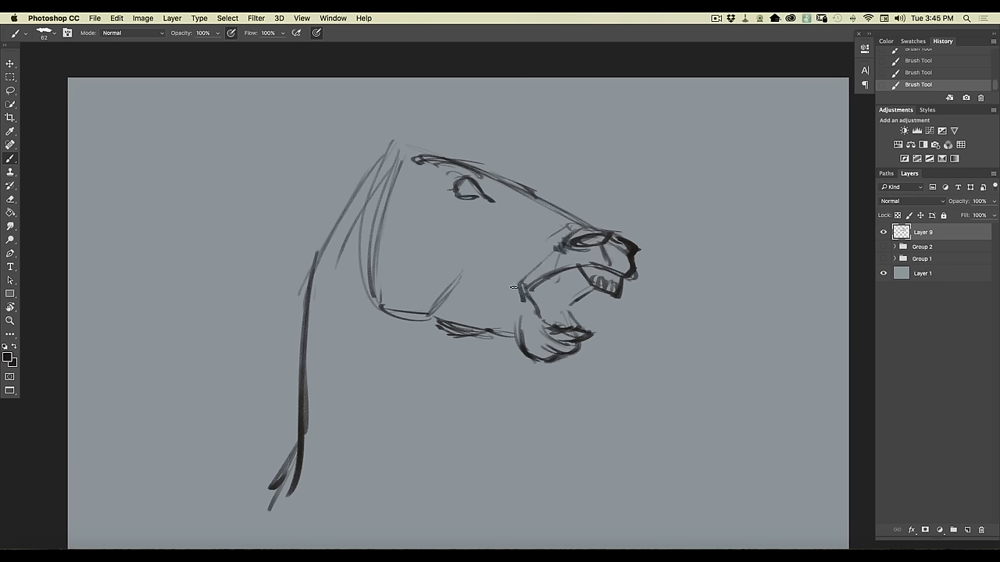
- Outline the inside of the open mouth and fill it dark, and add detail strokes in and below the eye
mouse_move(591, 287)
left_mouse_down()
mouse_move(562, 302)
mouse_move(578, 323)
left_mouse_up()
mouse_move(528, 292)
left_mouse_down()
mouse_move(550, 332)
mouse_move(565, 306)
mouse_move(578, 330)
left_mouse_up()
left_click_drag(536, 291, 548, 311)
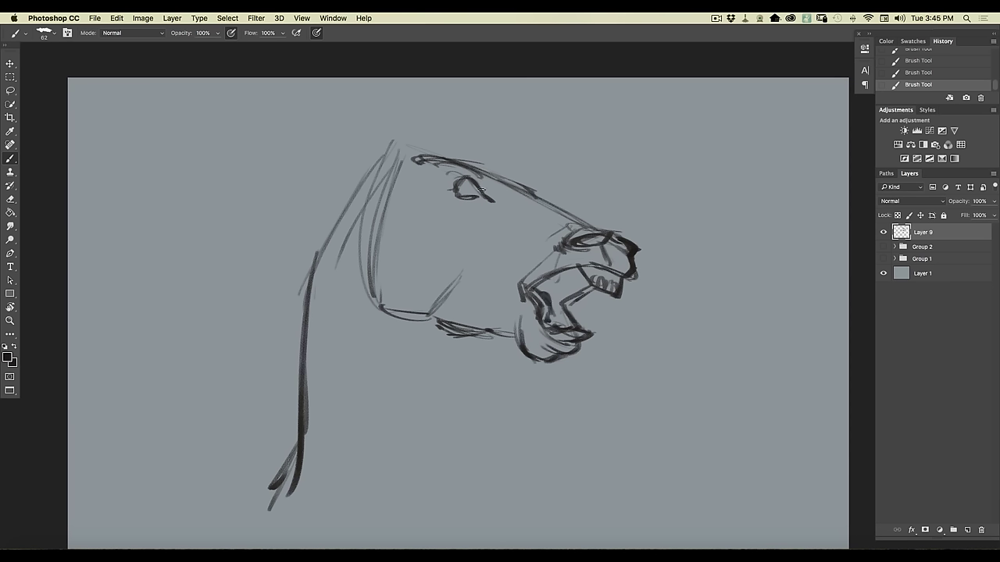
left_click_drag(467, 209, 484, 207)
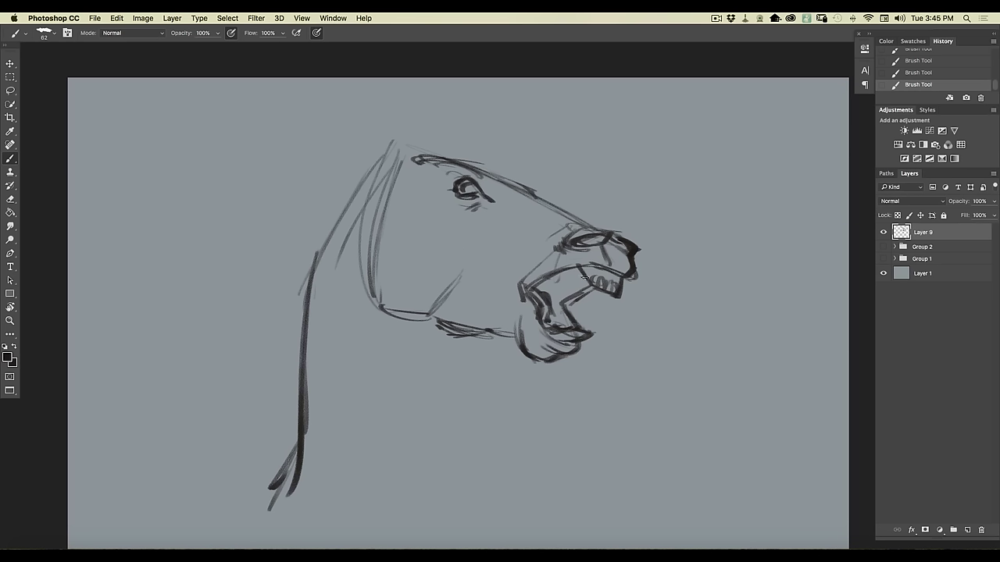
mouse_move(584, 277)
left_mouse_down()
mouse_move(547, 281)
mouse_move(547, 322)
mouse_move(541, 303)
mouse_move(551, 315)
left_mouse_up()
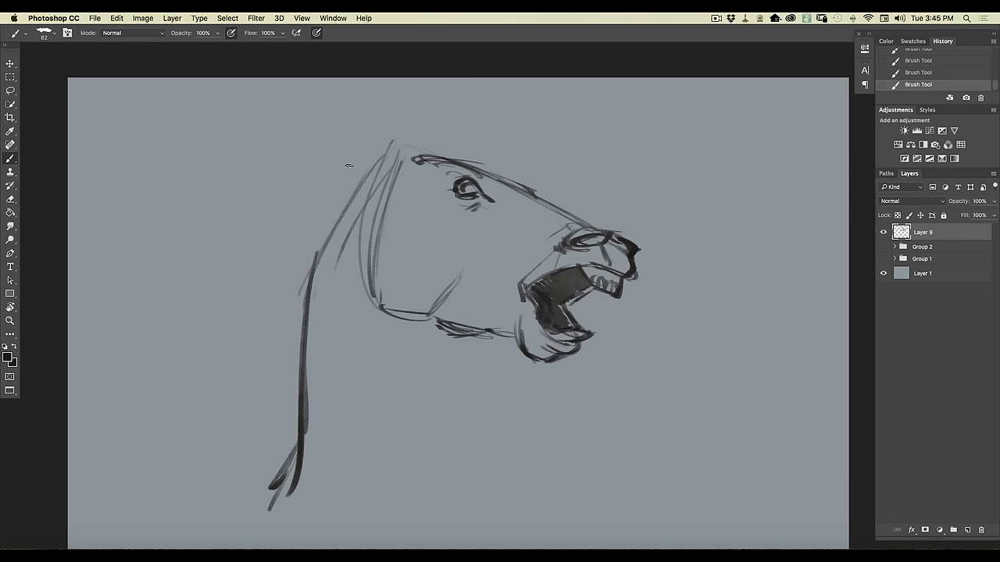
- Sketch the backward-pointing ear and reinforce the rear edge of the cheek down to the jaw corner
left_click_drag(389, 156, 315, 160)
mouse_move(383, 180)
left_mouse_down()
mouse_move(315, 160)
mouse_move(386, 179)
mouse_move(388, 323)
left_mouse_up()
left_click_drag(364, 222, 361, 289)
left_click_drag(353, 248, 394, 340)
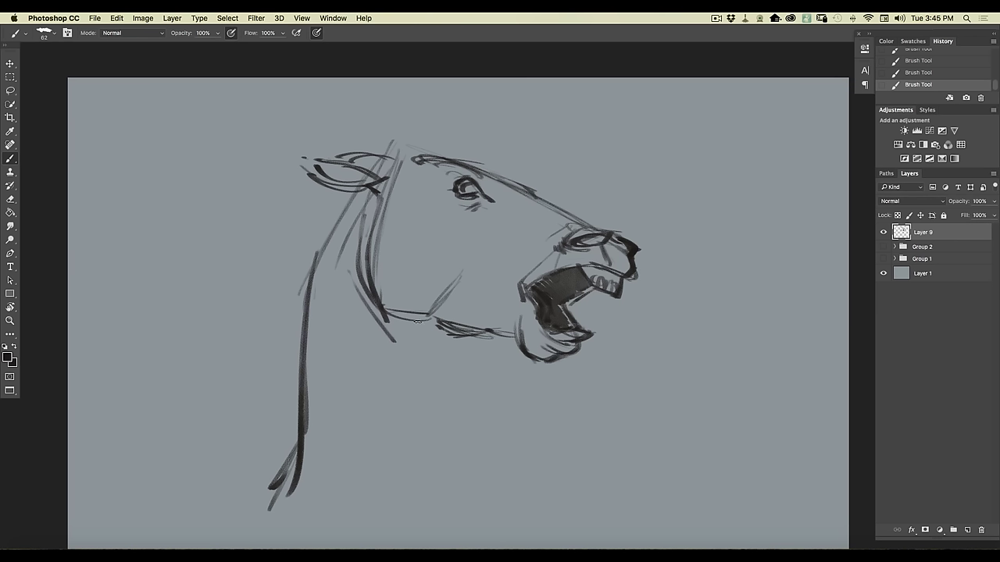
- Thicken the jaw's lower edge, draw the long front line of the neck, and add a stroke at the nape's lower end
left_click_drag(436, 322, 402, 326)
mouse_move(408, 335)
left_mouse_down()
mouse_move(445, 331)
mouse_move(458, 391)
left_mouse_up()
left_click_drag(450, 332, 457, 412)
left_click_drag(447, 325, 457, 412)
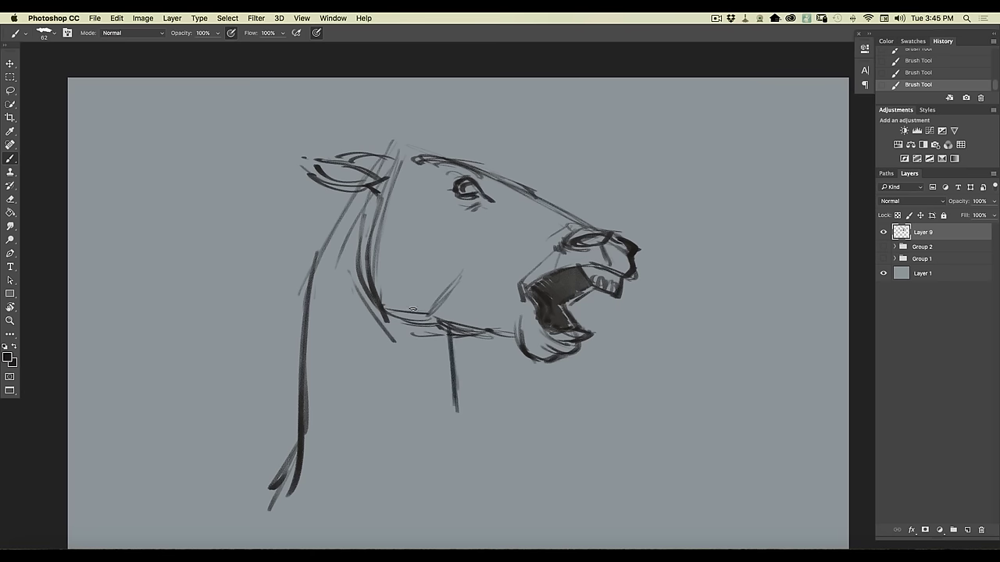
left_click_drag(449, 340, 471, 494)
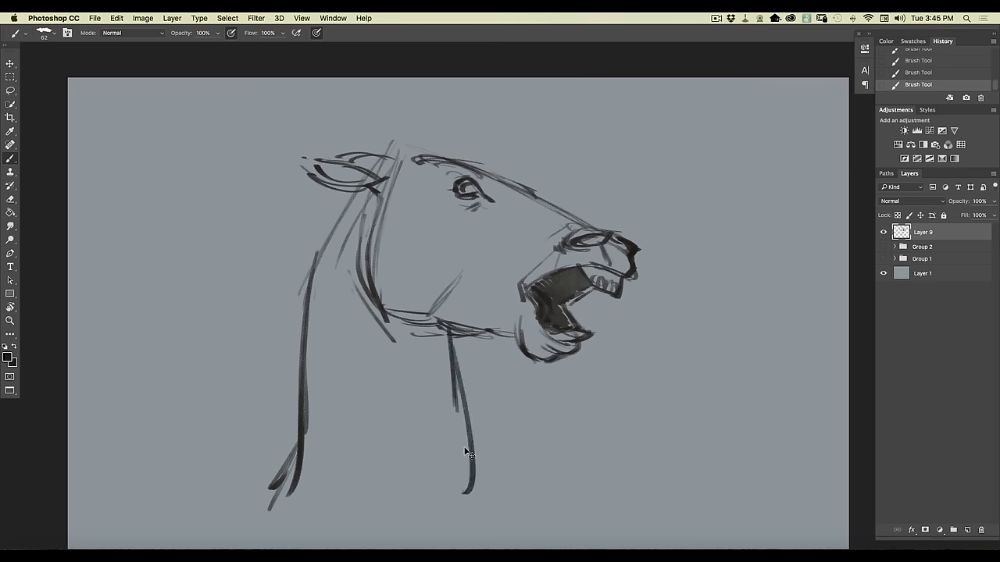
key("super+minus")
left_click_drag(469, 348, 473, 514)
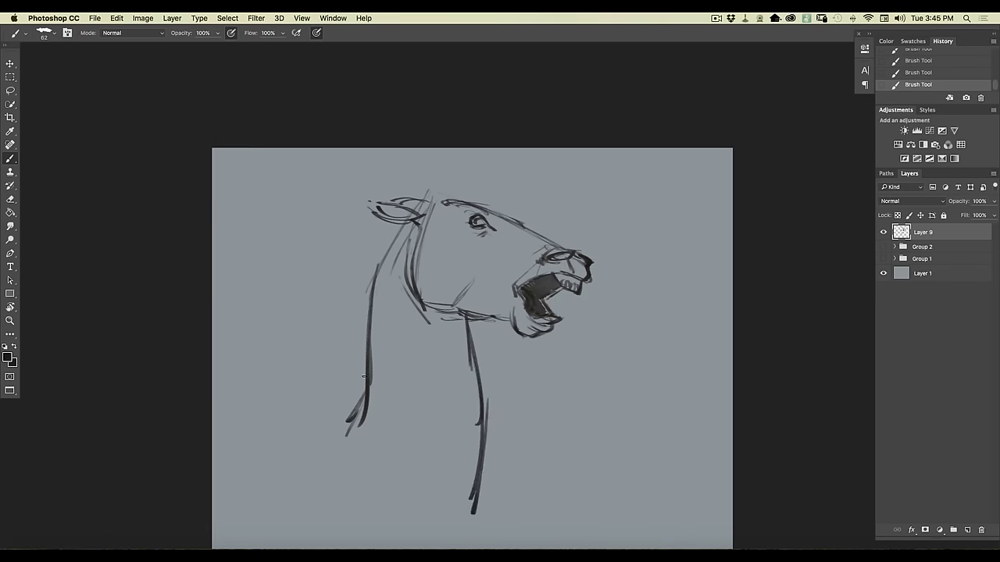
left_click_drag(356, 395, 326, 424)
key("super+plus")
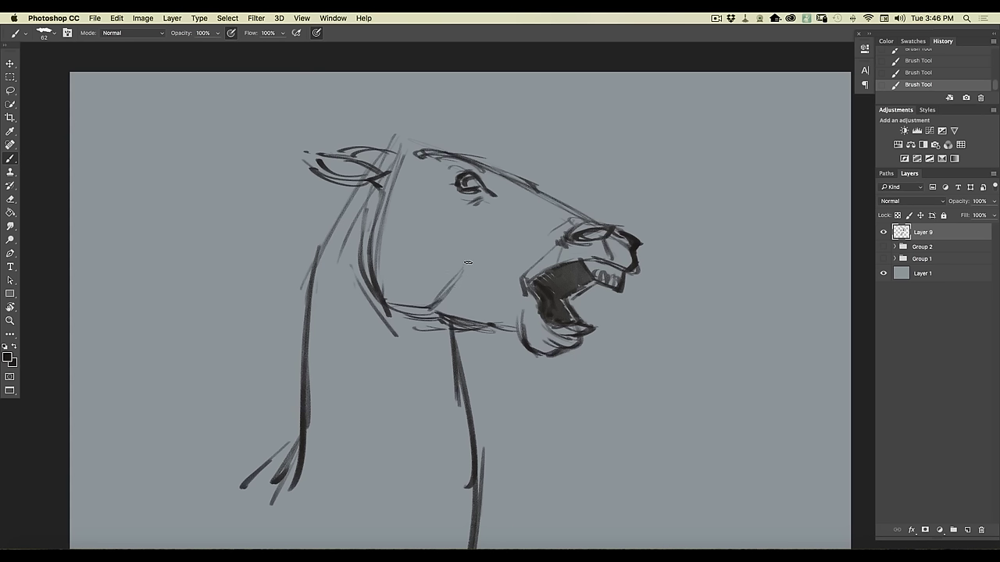
- Sketch the cheekbone line, the cheek muscle and the creases behind the mouth corner with short hatching strokes
left_click_drag(431, 202, 513, 234)
left_click_drag(454, 215, 483, 233)
left_click_drag(471, 263, 475, 278)
left_click_drag(479, 269, 479, 278)
left_click_drag(485, 271, 441, 288)
left_click_drag(509, 300, 511, 319)
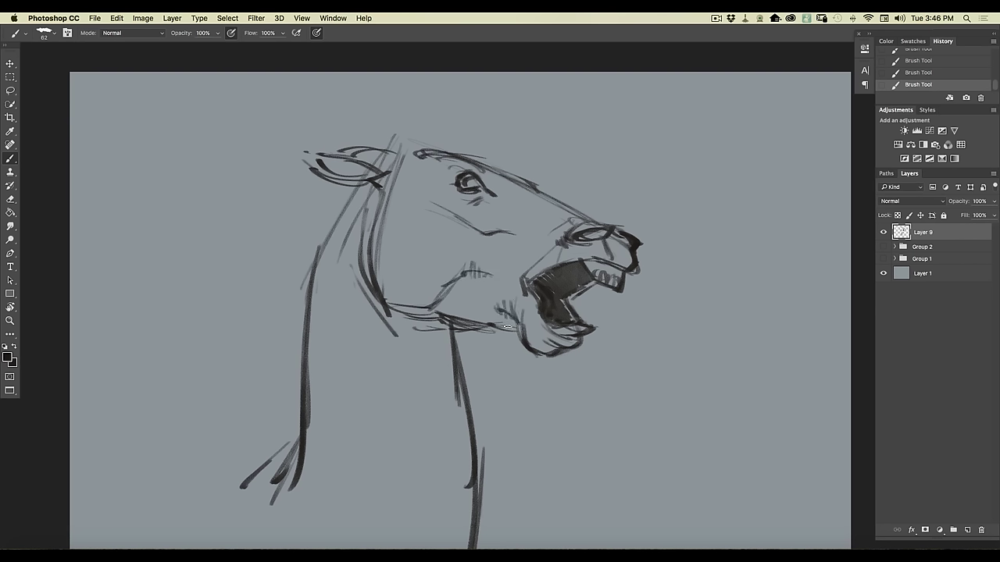
mouse_move(421, 311)
left_mouse_down()
mouse_move(495, 309)
mouse_move(443, 303)
mouse_move(442, 357)
mouse_move(453, 314)
mouse_move(478, 324)
left_mouse_up()
- Hatch the side of the nose between eye and nostril, and sketch loose curved forelock strands above the head
left_click_drag(491, 184, 514, 200)
mouse_move(534, 213)
left_mouse_down()
mouse_move(588, 226)
mouse_move(530, 222)
mouse_move(588, 232)
mouse_move(509, 198)
mouse_move(538, 196)
left_mouse_up()
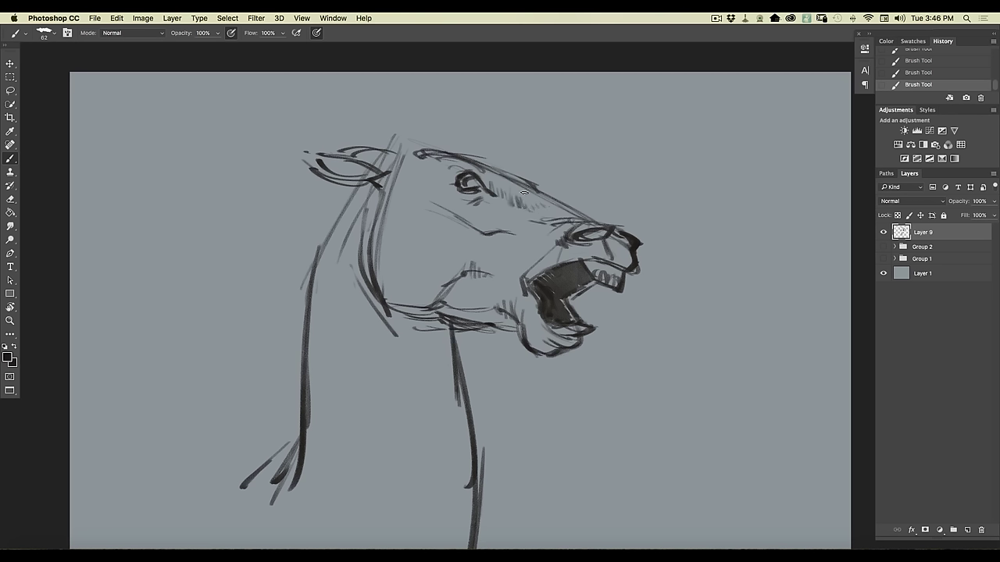
mouse_move(435, 122)
left_mouse_down()
mouse_move(446, 138)
mouse_move(457, 121)
mouse_move(513, 104)
mouse_move(459, 143)
mouse_move(442, 141)
mouse_move(388, 94)
left_mouse_up()
mouse_move(323, 80)
left_mouse_down()
mouse_move(385, 124)
mouse_move(335, 114)
left_mouse_up()
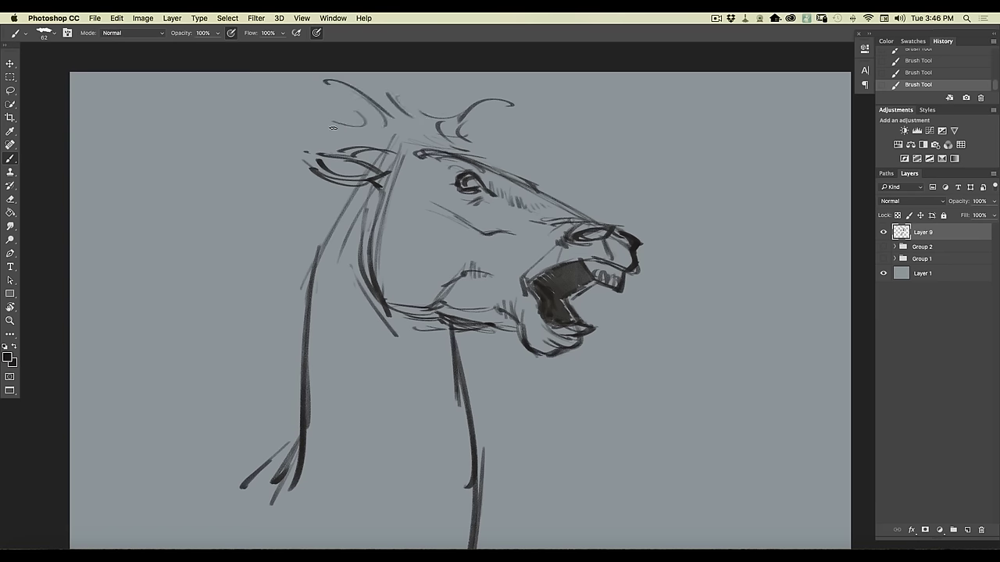
- Free-transform the horse sketch to 89.77% and move it lower on the canvas, leaving room above the head
key("super+minus")
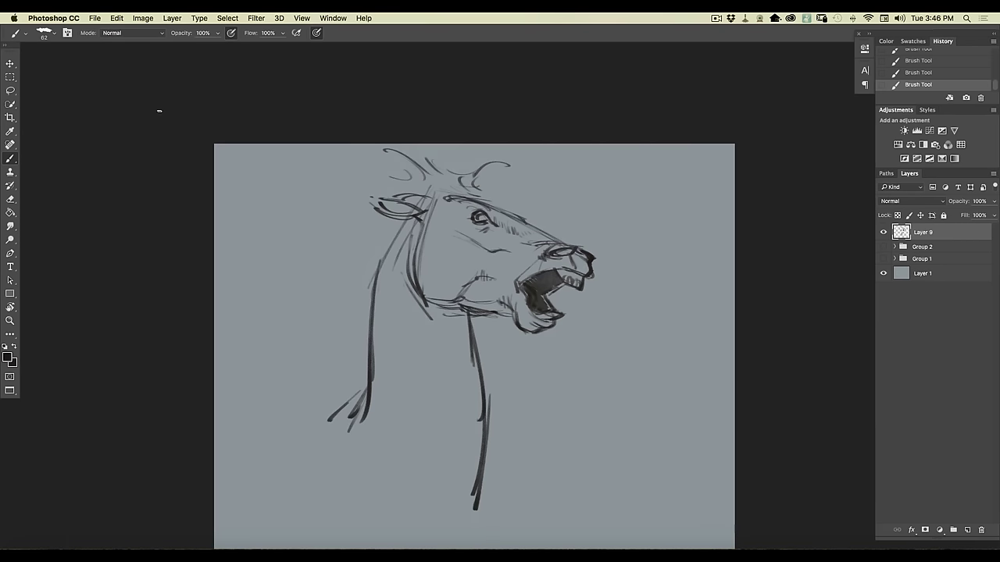
left_click(117, 18)
left_click(134, 230)
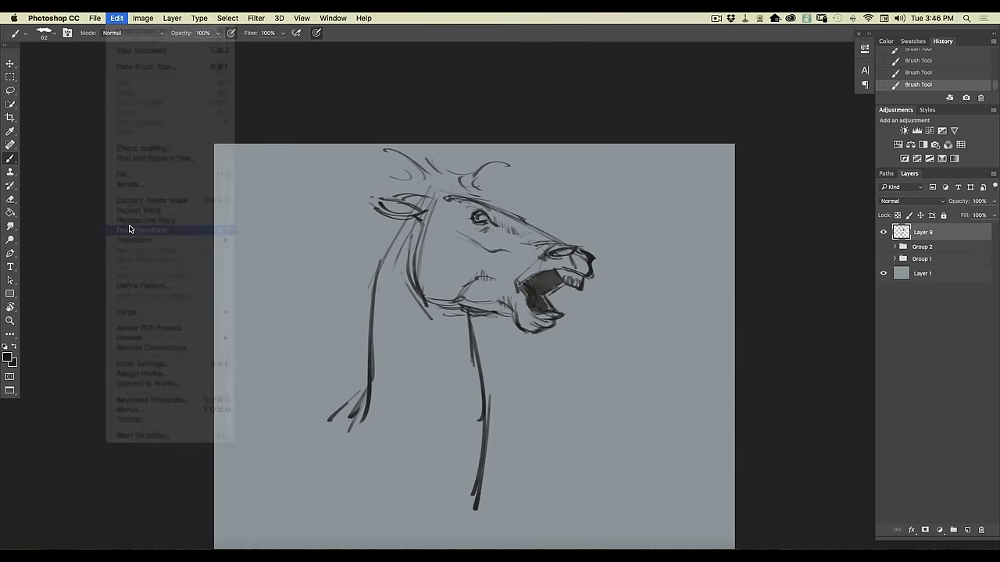
left_click_drag(332, 156, 393, 222)
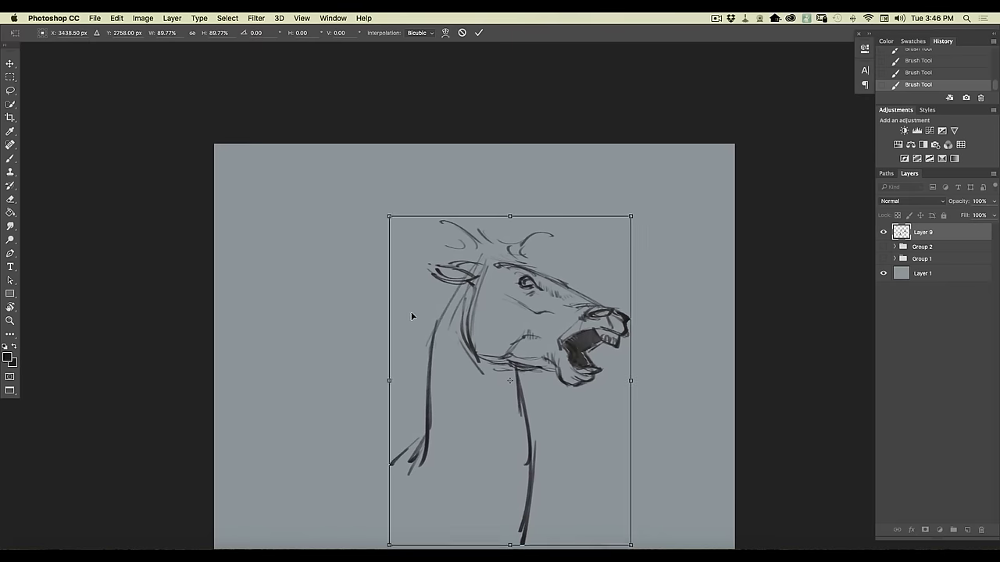
left_click_drag(415, 317, 404, 300)
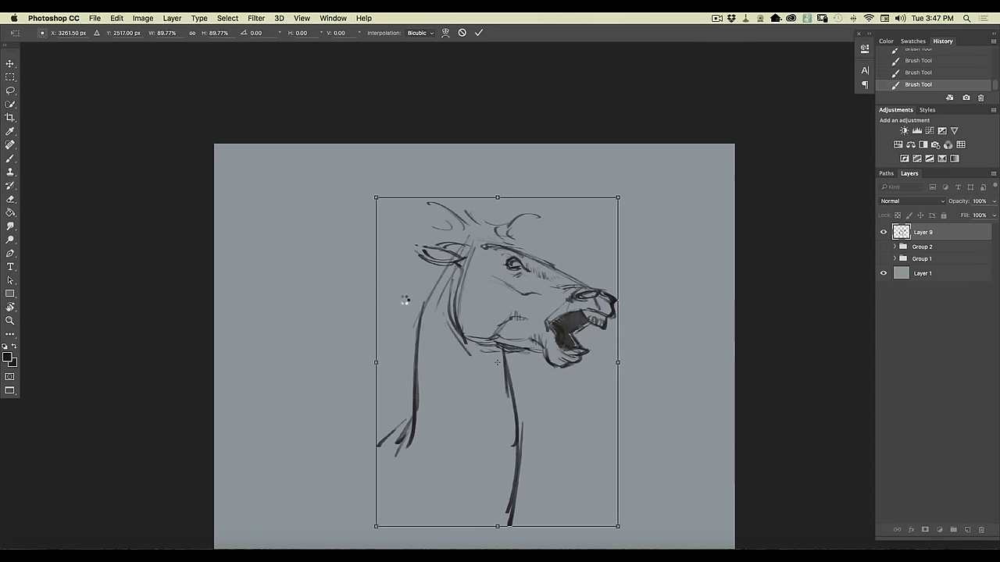
key("Return")
- Add more upright, windblown forelock strands on top of the head
key("super+equal")
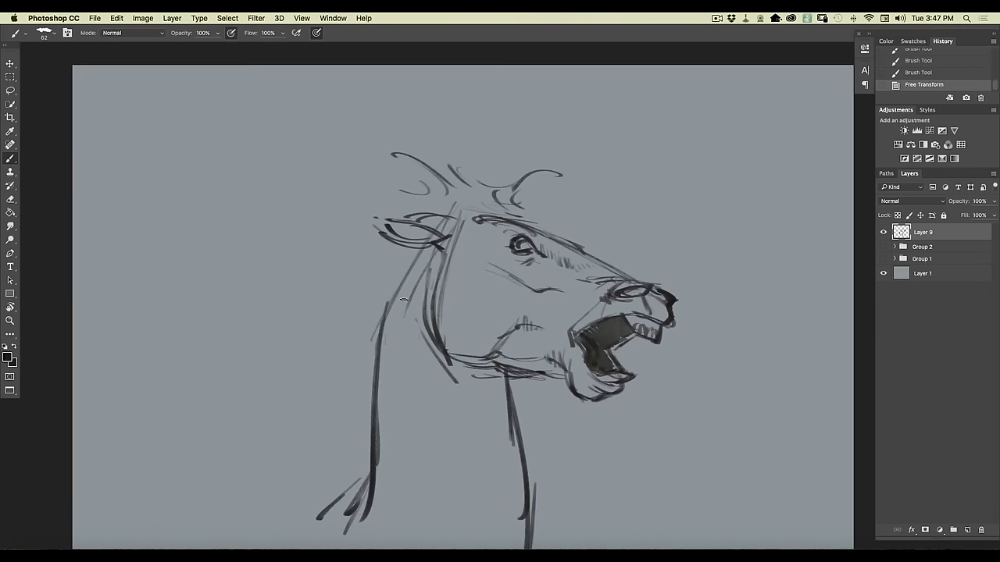
left_click_drag(496, 181, 494, 160)
left_click_drag(496, 173, 461, 140)
left_click_drag(461, 174, 418, 145)
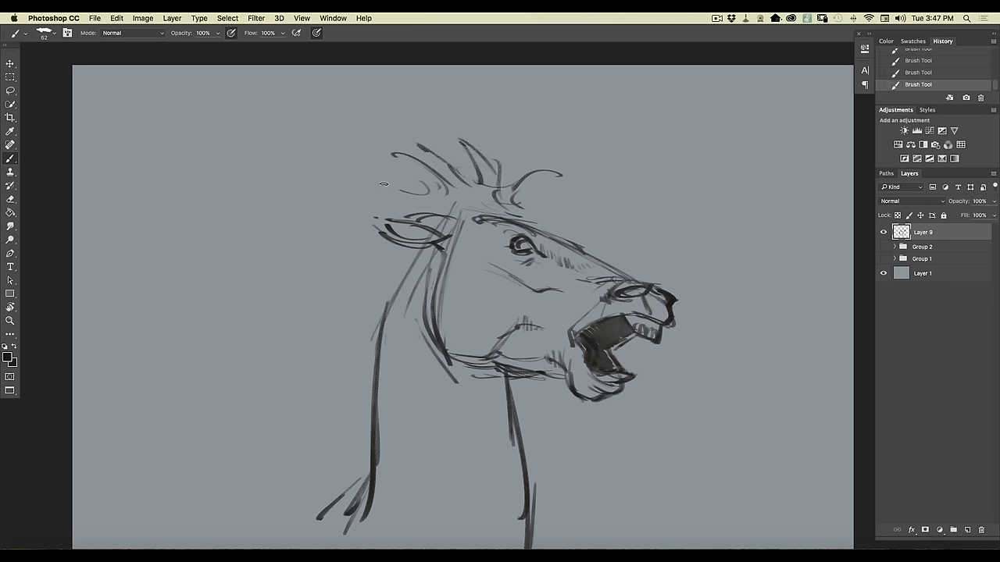
- Draw the flowing mane in long curved strands sweeping back from the ear down to the base of the neck
mouse_move(395, 202)
left_mouse_down()
mouse_move(336, 207)
mouse_move(255, 237)
mouse_move(365, 243)
mouse_move(275, 267)
left_mouse_up()
mouse_move(320, 266)
left_mouse_down()
mouse_move(240, 311)
mouse_move(194, 313)
left_mouse_up()
mouse_move(231, 332)
left_mouse_down()
mouse_move(342, 317)
mouse_move(328, 358)
mouse_move(281, 394)
left_mouse_up()
mouse_move(300, 378)
left_mouse_down()
mouse_move(228, 353)
mouse_move(301, 426)
left_mouse_up()
left_click_drag(226, 402, 363, 411)
left_click_drag(329, 458, 264, 478)
mouse_move(222, 448)
left_mouse_down()
mouse_move(317, 491)
mouse_move(300, 489)
left_mouse_up()
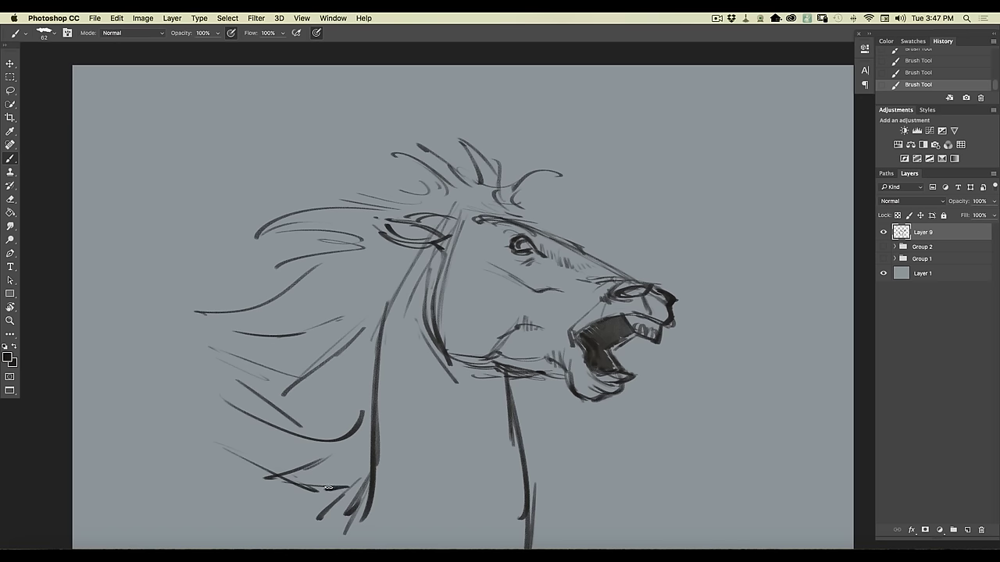
key("super+minus")
left_click_drag(377, 436, 413, 396)
left_click_drag(371, 434, 358, 445)
- Hatch the neck behind the cheek, reinforce the upper nape line, and add mane strands behind it
mouse_move(448, 316)
left_mouse_down()
mouse_move(464, 371)
mouse_move(471, 353)
mouse_move(476, 397)
left_mouse_up()
left_click_drag(449, 359, 473, 413)
left_click_drag(451, 375, 465, 424)
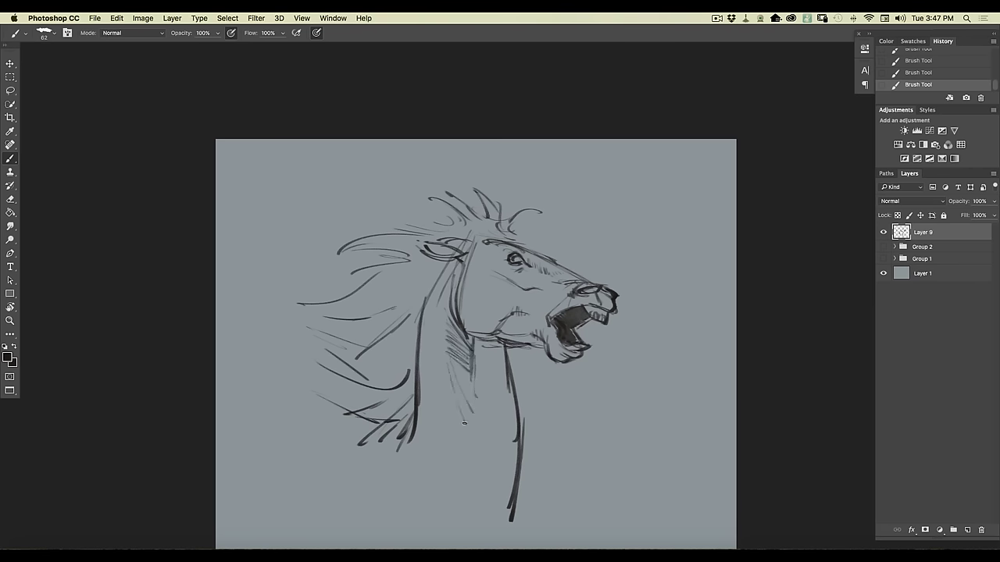
left_click_drag(446, 264, 424, 305)
mouse_move(438, 265)
left_mouse_down()
mouse_move(368, 310)
mouse_move(307, 309)
mouse_move(400, 311)
left_mouse_up()
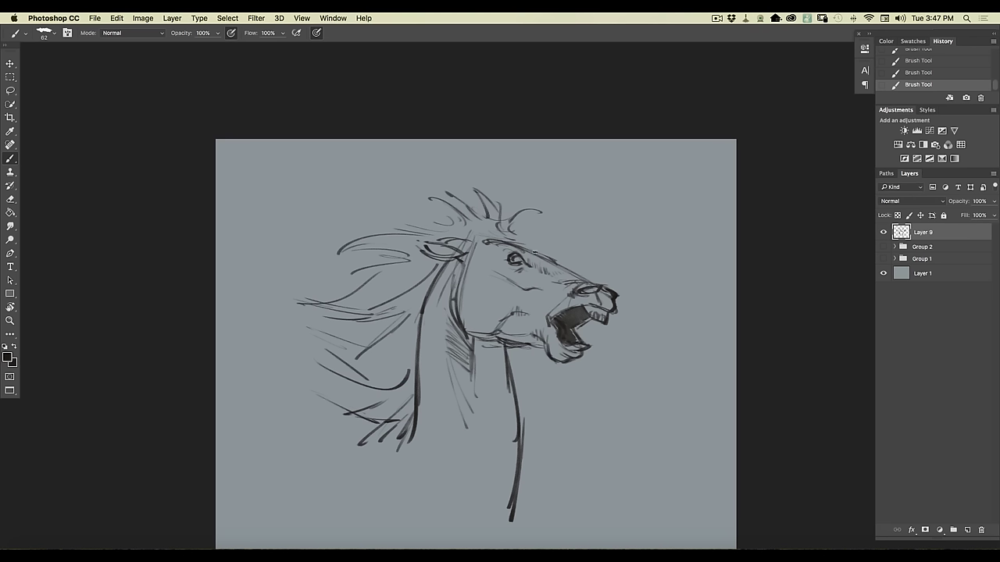
- Darken the nose ridge, nostril, inner ear and eye, and shade the muzzle between the nostril and the mouth corner
left_click_drag(579, 277, 532, 256)
left_click_drag(598, 289, 585, 289)
mouse_move(467, 254)
left_mouse_down()
mouse_move(459, 285)
mouse_move(447, 245)
mouse_move(423, 244)
left_mouse_up()
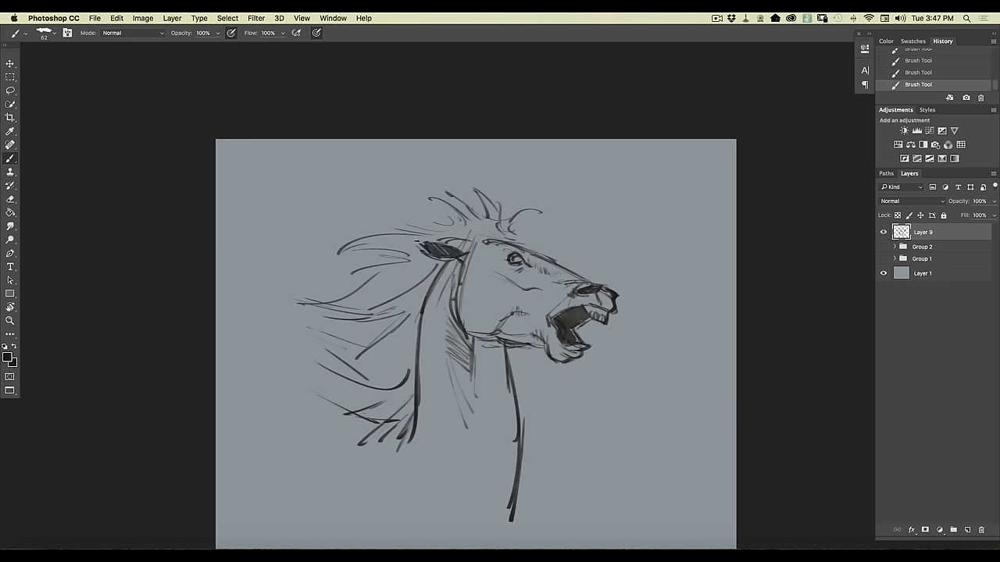
key("super+equal")
left_click_drag(532, 239, 520, 239)
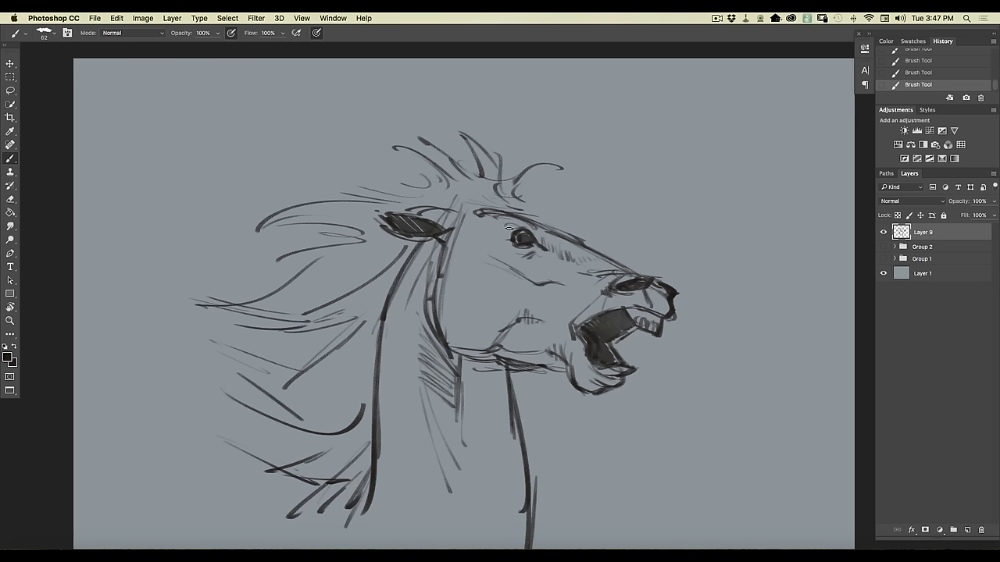
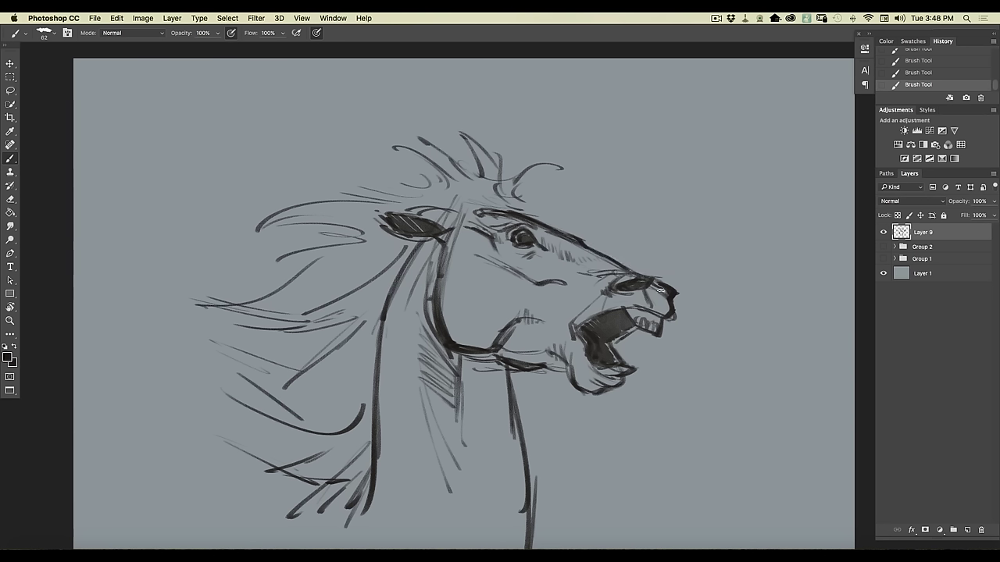
mouse_move(644, 288)
left_mouse_down()
mouse_move(641, 307)
mouse_move(631, 268)
mouse_move(612, 278)
mouse_move(631, 294)
mouse_move(605, 292)
mouse_move(578, 312)
left_mouse_up()
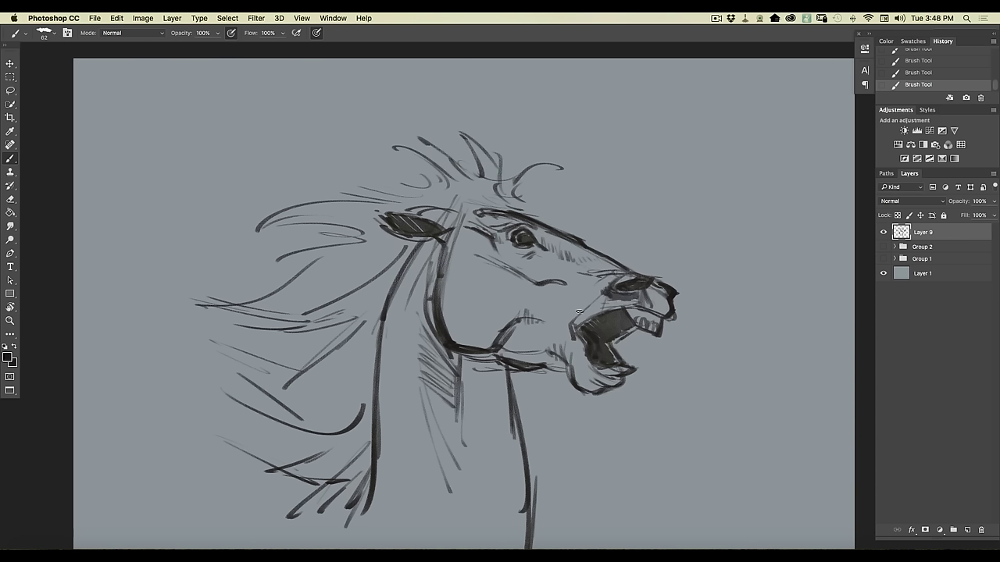
- Hatch dark strokes along the mane roots and lay diagonal shadow hatching under the jaw and down the throat
mouse_move(447, 213)
left_mouse_down()
mouse_move(458, 185)
mouse_move(497, 200)
mouse_move(482, 187)
mouse_move(474, 204)
mouse_move(445, 167)
mouse_move(447, 207)
mouse_move(391, 186)
mouse_move(378, 203)
mouse_move(328, 212)
left_mouse_up()
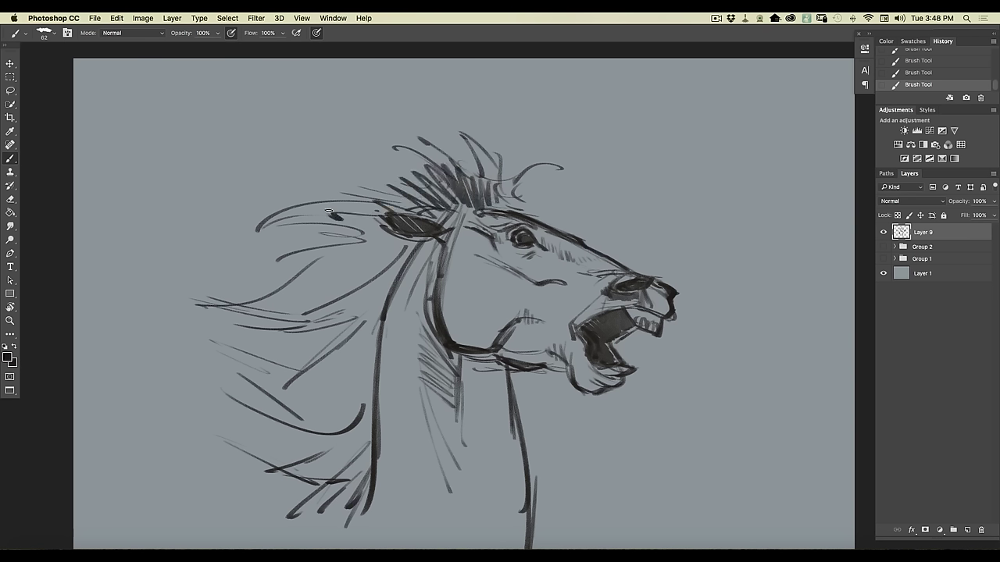
mouse_move(478, 188)
left_mouse_down()
mouse_move(496, 198)
mouse_move(477, 197)
left_mouse_up()
mouse_move(561, 359)
left_mouse_down()
mouse_move(537, 348)
mouse_move(533, 364)
mouse_move(518, 347)
mouse_move(494, 359)
mouse_move(433, 347)
left_mouse_up()
mouse_move(494, 364)
left_mouse_down()
mouse_move(505, 463)
mouse_move(488, 359)
mouse_move(465, 354)
mouse_move(498, 369)
mouse_move(470, 370)
mouse_move(501, 388)
mouse_move(456, 378)
mouse_move(485, 400)
mouse_move(493, 428)
mouse_move(465, 424)
mouse_move(488, 474)
left_mouse_up()
mouse_move(447, 352)
left_mouse_down()
mouse_move(464, 389)
mouse_move(469, 445)
left_mouse_up()
- Lower the opacity of the horse sketch layer and add a new empty layer above it
left_click(994, 202)
mouse_move(980, 215)
left_mouse_down()
mouse_move(957, 219)
mouse_move(966, 218)
left_mouse_up()
left_click(966, 531)
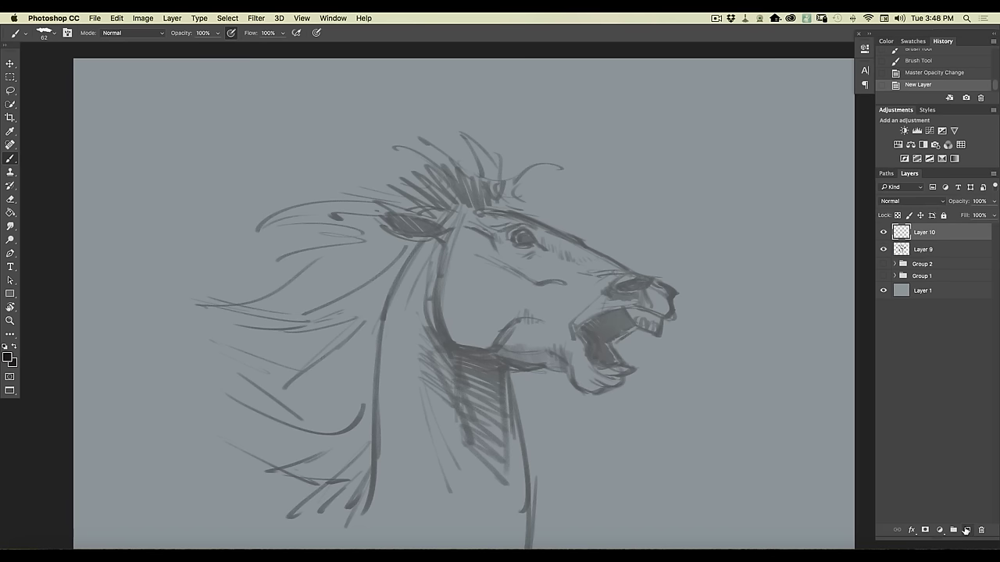
- Reduce the brush size to 33 px and ink the pupil, eyelids and lower rim of the horse's eye on the new layer
left_click(55, 33)
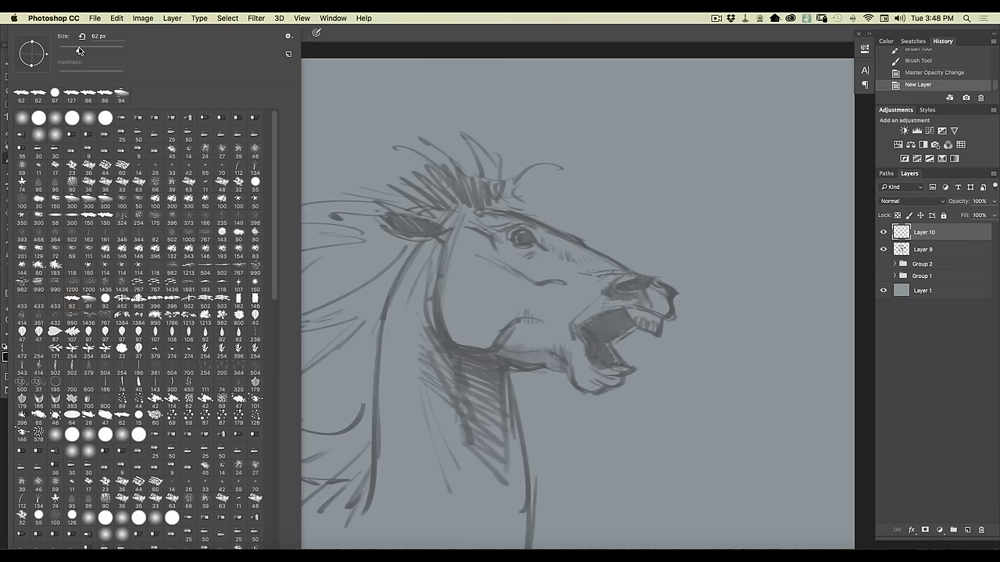
left_click_drag(79, 51, 73, 51)
left_click(360, 46)
left_click(360, 46)
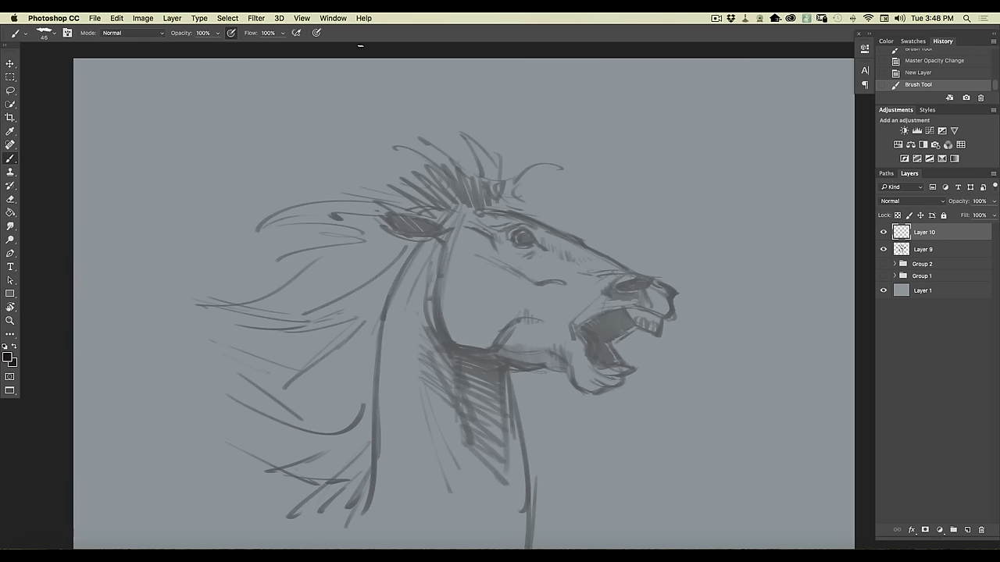
key("super+equal")
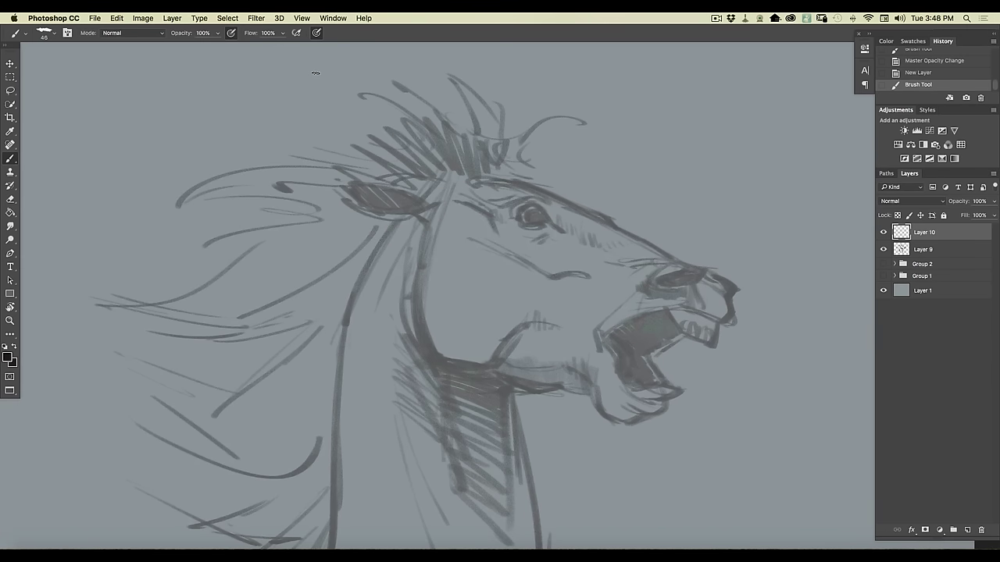
right_click(68, 51)
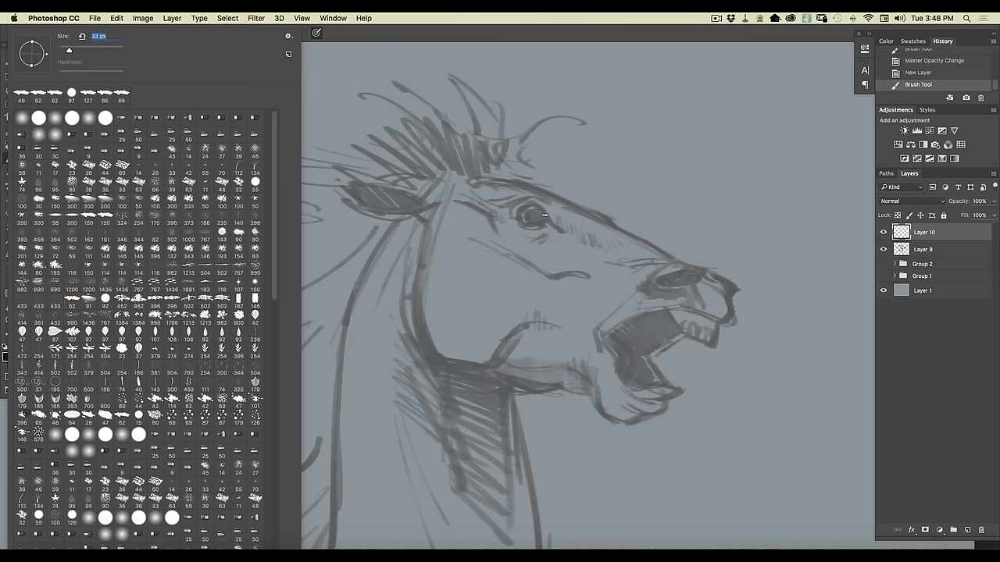
left_click_drag(544, 213, 538, 206)
left_click_drag(537, 205, 542, 211)
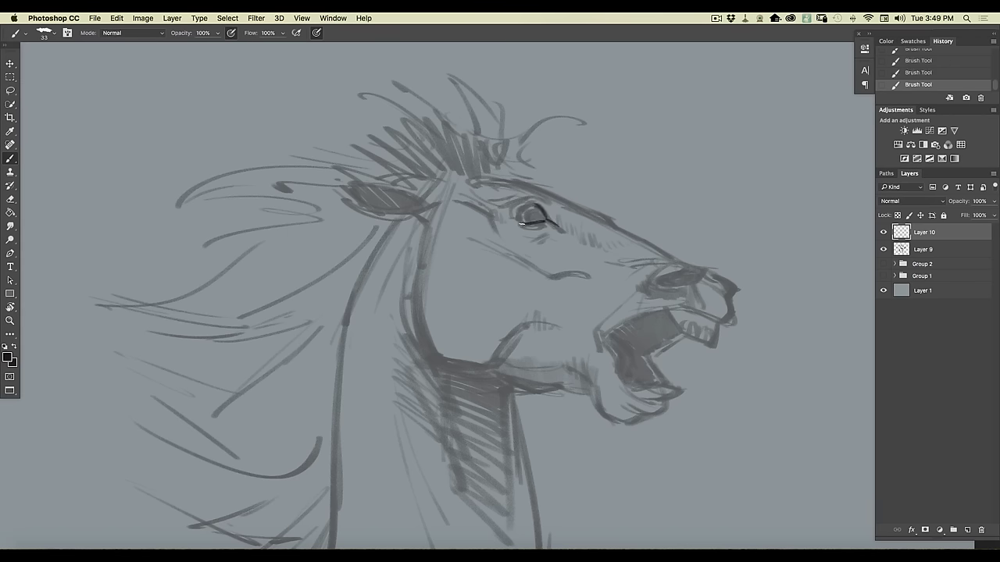
mouse_move(529, 205)
left_mouse_down()
mouse_move(511, 222)
mouse_move(544, 214)
left_mouse_up()
mouse_move(525, 226)
left_mouse_down()
mouse_move(537, 228)
mouse_move(524, 238)
left_mouse_up()
- Choose near-white as the painting color and paint a highlight in the eye
left_click(9, 358)
left_click(29, 163)
left_click(245, 138)
left_click_drag(530, 205, 521, 221)
- Switch the painting color back to near-black and ink the eye's front corner and the folds above the upper lid
left_click(8, 356)
left_click(63, 258)
left_click(252, 136)
left_click_drag(547, 216, 572, 236)
mouse_move(528, 193)
left_mouse_down()
mouse_move(548, 209)
mouse_move(539, 191)
mouse_move(511, 191)
left_mouse_up()
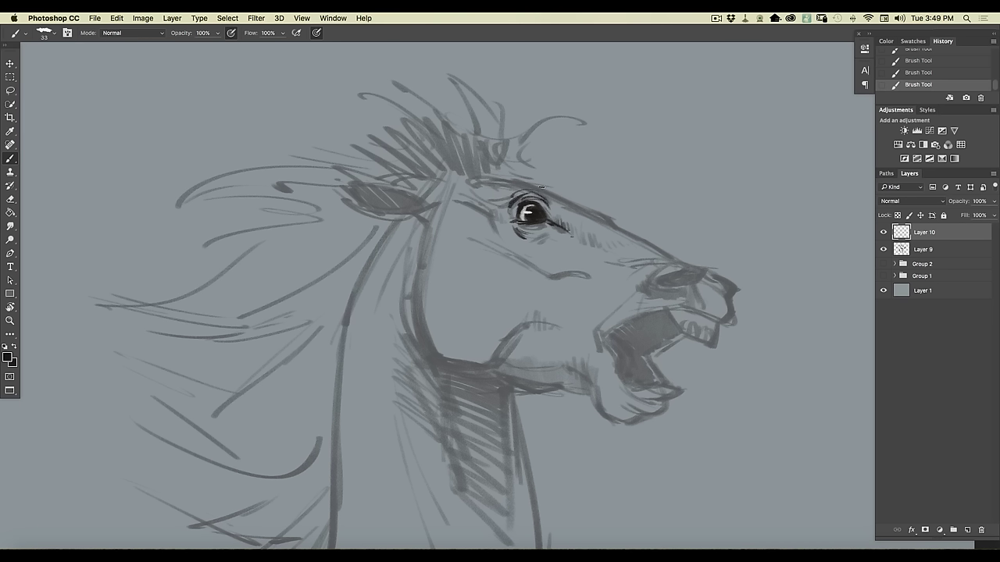
- Ink the profile line from the forehead down the nose bridge and outline the nostril
left_click_drag(552, 192, 507, 185)
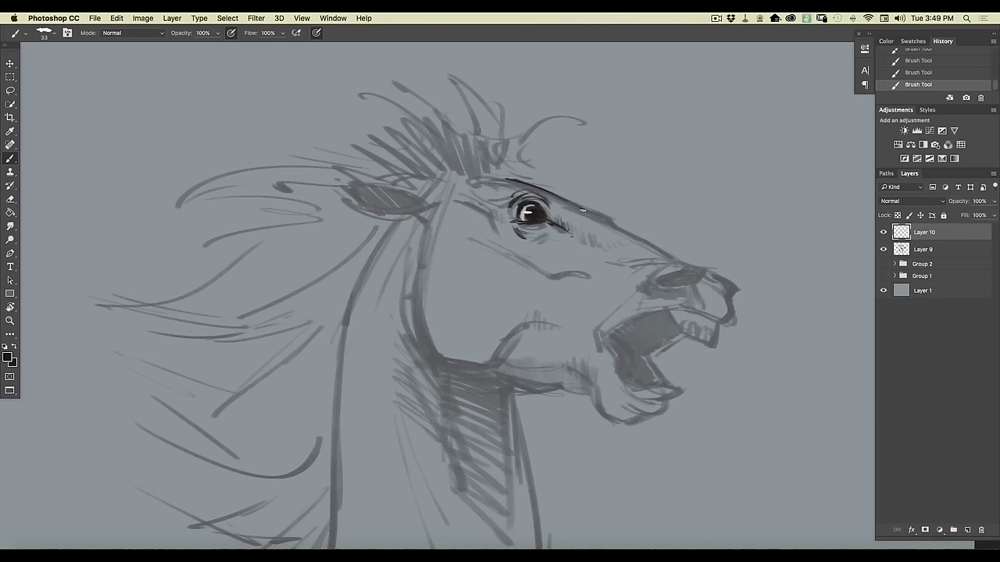
mouse_move(585, 209)
left_mouse_down()
mouse_move(671, 258)
mouse_move(623, 229)
left_mouse_up()
left_click_drag(671, 256, 669, 258)
mouse_move(699, 265)
left_mouse_down()
mouse_move(704, 273)
mouse_move(687, 258)
mouse_move(699, 275)
mouse_move(688, 283)
mouse_move(664, 284)
mouse_move(676, 267)
mouse_move(656, 278)
mouse_move(673, 283)
mouse_move(707, 256)
left_mouse_up()
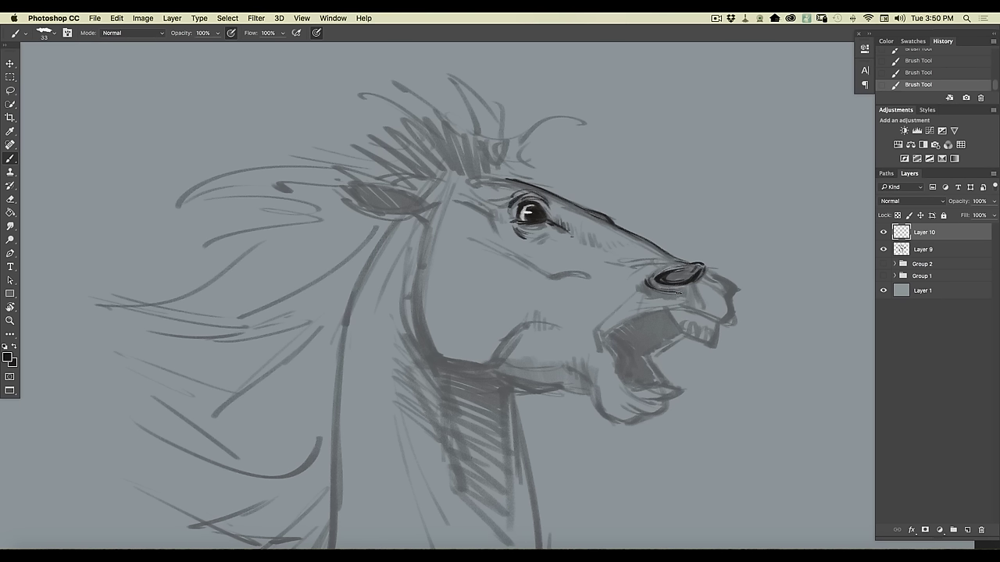
- Ink the upper lip, the upper teeth, the edges of the open mouth, and the lower teeth and lip
mouse_move(707, 275)
left_mouse_down()
mouse_move(734, 288)
mouse_move(724, 286)
mouse_move(733, 317)
mouse_move(717, 338)
mouse_move(719, 321)
left_mouse_up()
left_click_drag(642, 313, 605, 341)
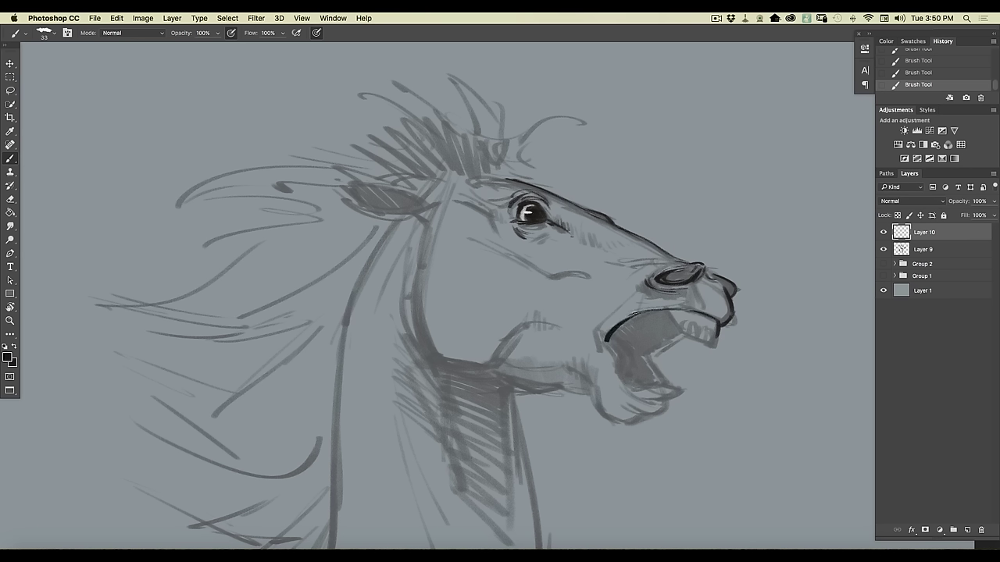
mouse_move(682, 309)
left_mouse_down()
mouse_move(647, 312)
mouse_move(706, 328)
mouse_move(711, 344)
mouse_move(696, 323)
mouse_move(707, 343)
mouse_move(689, 340)
mouse_move(680, 319)
mouse_move(681, 334)
mouse_move(717, 347)
mouse_move(684, 336)
mouse_move(691, 326)
mouse_move(656, 347)
left_mouse_up()
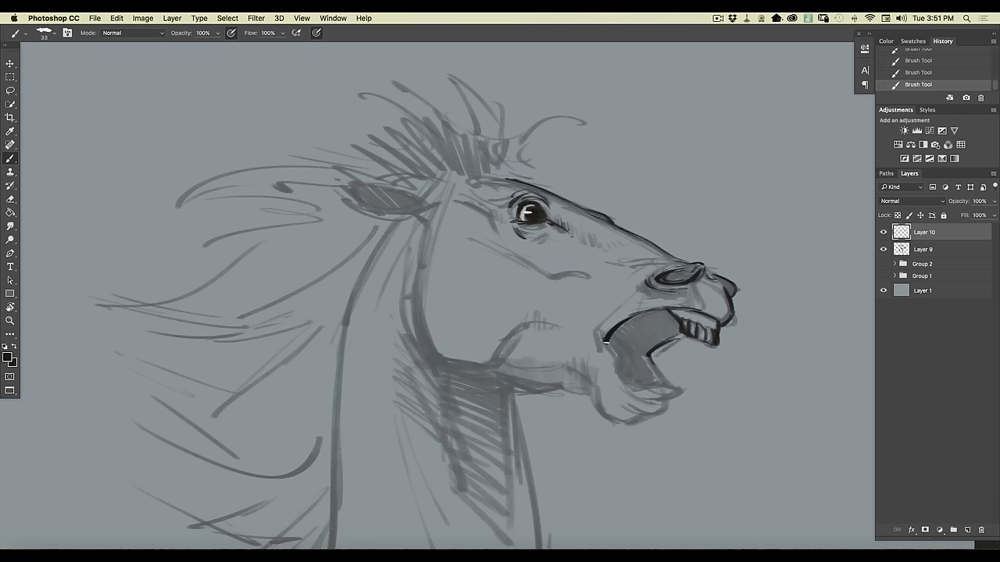
left_click_drag(610, 346, 625, 381)
mouse_move(625, 347)
left_mouse_down()
mouse_move(623, 372)
mouse_move(645, 388)
mouse_move(632, 386)
mouse_move(680, 391)
mouse_move(654, 394)
mouse_move(609, 371)
mouse_move(670, 389)
mouse_move(669, 373)
mouse_move(677, 388)
mouse_move(670, 396)
mouse_move(650, 393)
mouse_move(654, 386)
mouse_move(620, 420)
mouse_move(647, 384)
mouse_move(645, 398)
mouse_move(618, 372)
mouse_move(644, 399)
mouse_move(635, 396)
mouse_move(653, 360)
mouse_move(666, 410)
mouse_move(639, 412)
left_mouse_up()
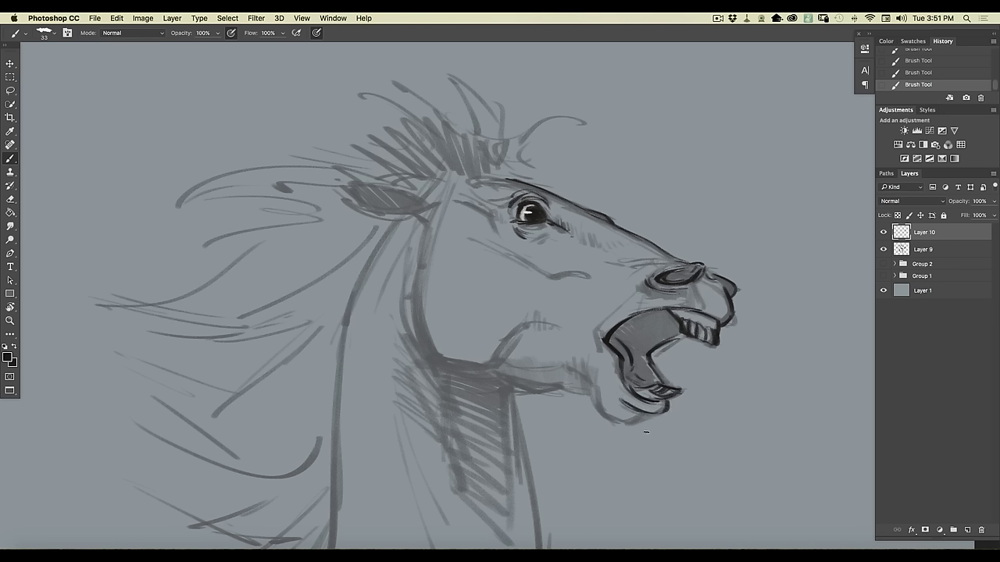
- Ink the chin and the underside of the jaw, and hatch the front curve of the cheek
mouse_move(698, 289)
left_mouse_down()
mouse_move(699, 307)
mouse_move(705, 293)
left_mouse_up()
left_click_drag(627, 423, 647, 416)
mouse_move(619, 420)
left_mouse_down()
mouse_move(582, 364)
mouse_move(588, 351)
mouse_move(589, 386)
left_mouse_up()
mouse_move(592, 394)
left_mouse_down()
mouse_move(500, 377)
mouse_move(492, 365)
mouse_move(524, 368)
mouse_move(436, 359)
left_mouse_up()
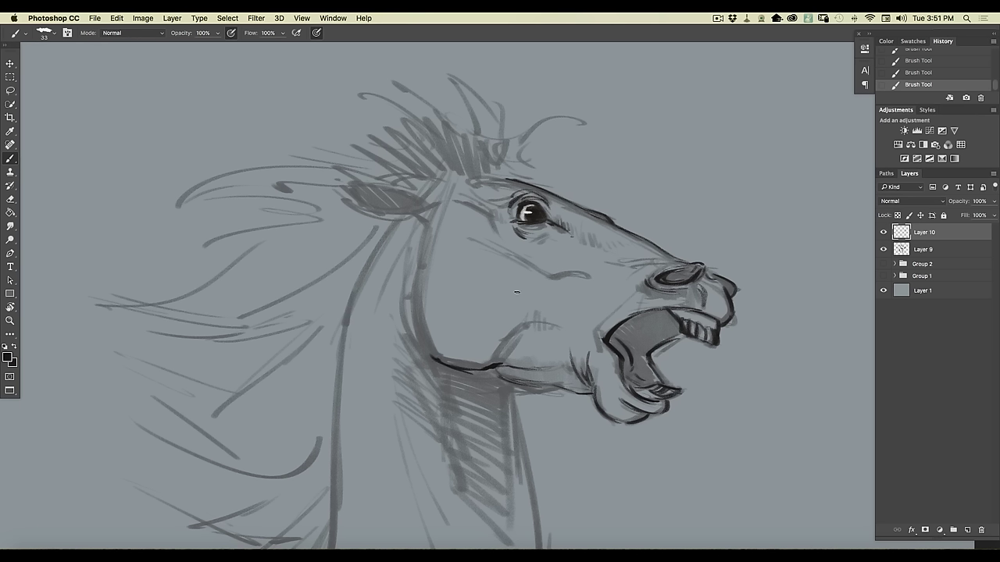
mouse_move(520, 323)
left_mouse_down()
mouse_move(494, 357)
mouse_move(524, 311)
mouse_move(474, 359)
left_mouse_up()
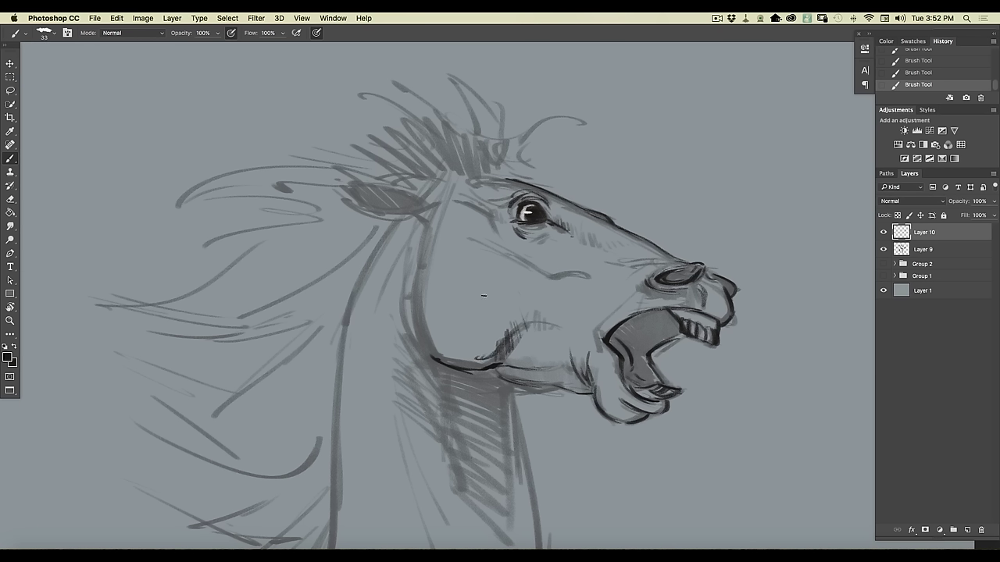
- Ink the back edge of the cheek from ear to throat and hatch the inside of its lower curve
mouse_move(418, 218)
left_mouse_down()
mouse_move(426, 230)
mouse_move(439, 204)
left_mouse_up()
mouse_move(424, 218)
left_mouse_down()
mouse_move(442, 209)
mouse_move(435, 224)
left_mouse_up()
mouse_move(422, 229)
left_mouse_down()
mouse_move(413, 308)
mouse_move(427, 356)
left_mouse_up()
mouse_move(414, 315)
left_mouse_down()
mouse_move(439, 379)
mouse_move(422, 330)
mouse_move(476, 387)
mouse_move(411, 368)
left_mouse_up()
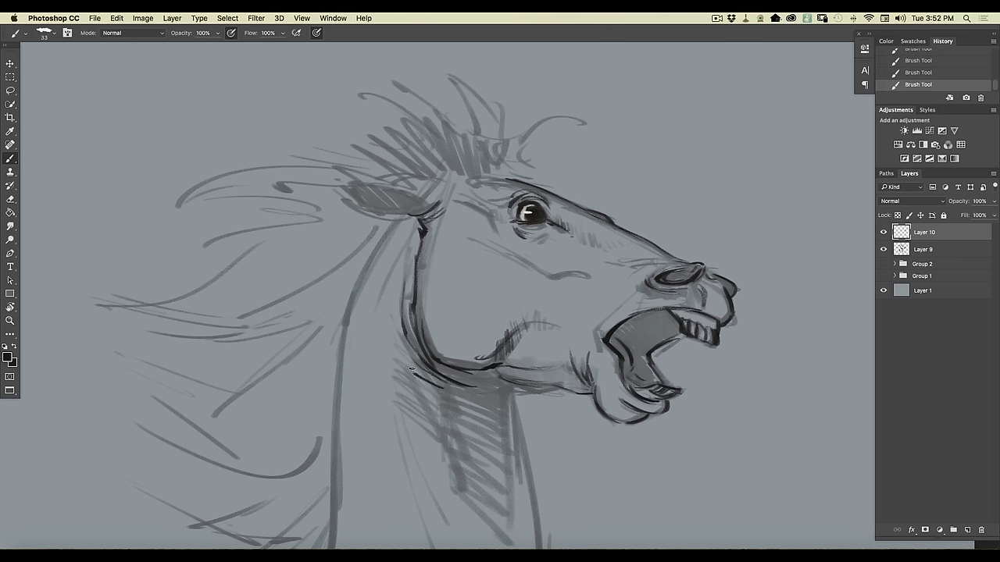
mouse_move(449, 357)
left_mouse_down()
mouse_move(416, 327)
mouse_move(428, 350)
left_mouse_up()
mouse_move(494, 360)
left_mouse_down()
mouse_move(466, 368)
mouse_move(440, 357)
mouse_move(421, 311)
left_mouse_up()
left_click(317, 33)
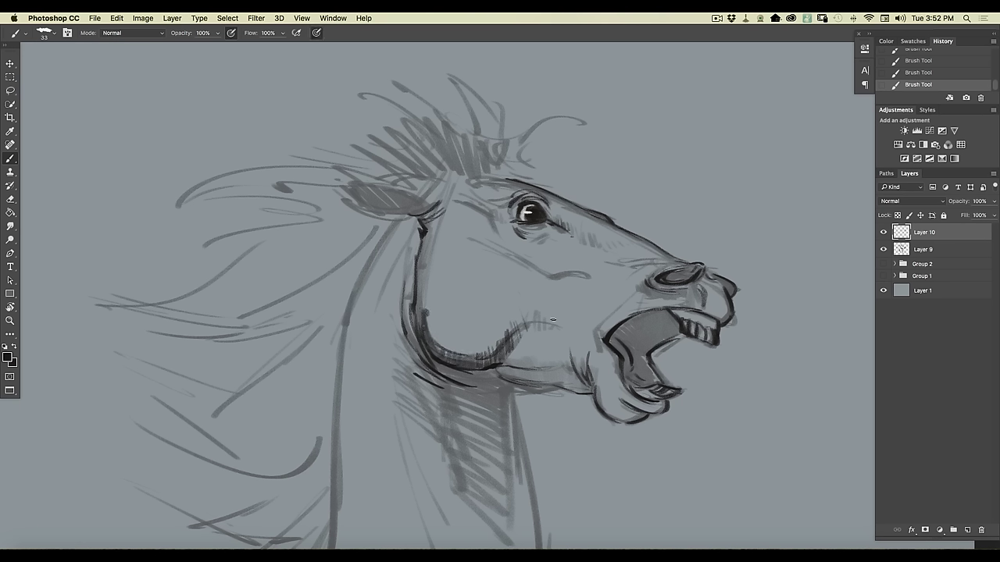
- Ink the cheekbone ridge and hatch the hollow along the side of the nose below the eye
left_click_drag(545, 274, 571, 272)
left_click_drag(584, 241, 577, 234)
left_click_drag(577, 227, 623, 248)
- Ink the brow crease, outline the ear, and draw a curl of forelock above a reinforced forehead line
mouse_move(490, 214)
left_mouse_down()
mouse_move(422, 180)
mouse_move(401, 182)
mouse_move(422, 201)
mouse_move(346, 185)
mouse_move(375, 210)
mouse_move(417, 208)
mouse_move(359, 205)
mouse_move(384, 208)
mouse_move(403, 181)
left_mouse_up()
left_click_drag(342, 182, 389, 182)
mouse_move(494, 182)
left_mouse_down()
mouse_move(469, 179)
mouse_move(534, 183)
mouse_move(519, 161)
left_mouse_up()
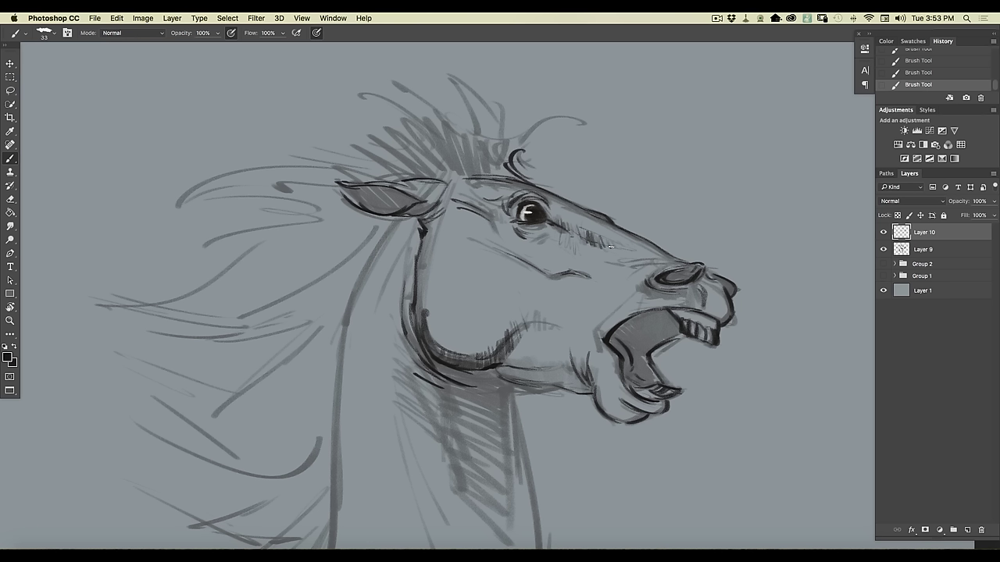
left_click_drag(550, 193, 462, 171)
- Ink the nape and front lines of the neck, and darken the inside of the open mouth
left_click_drag(422, 231, 414, 305)
mouse_move(420, 266)
left_mouse_down()
mouse_move(423, 336)
mouse_move(413, 249)
mouse_move(352, 303)
mouse_move(334, 518)
left_mouse_up()
key("super+0")
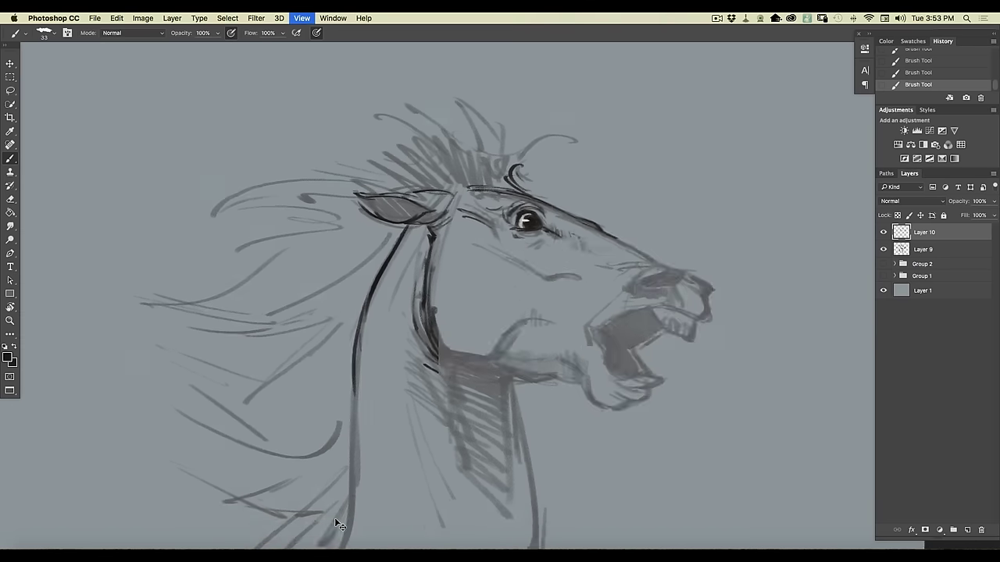
mouse_move(421, 326)
left_mouse_down()
mouse_move(414, 415)
mouse_move(400, 426)
left_mouse_up()
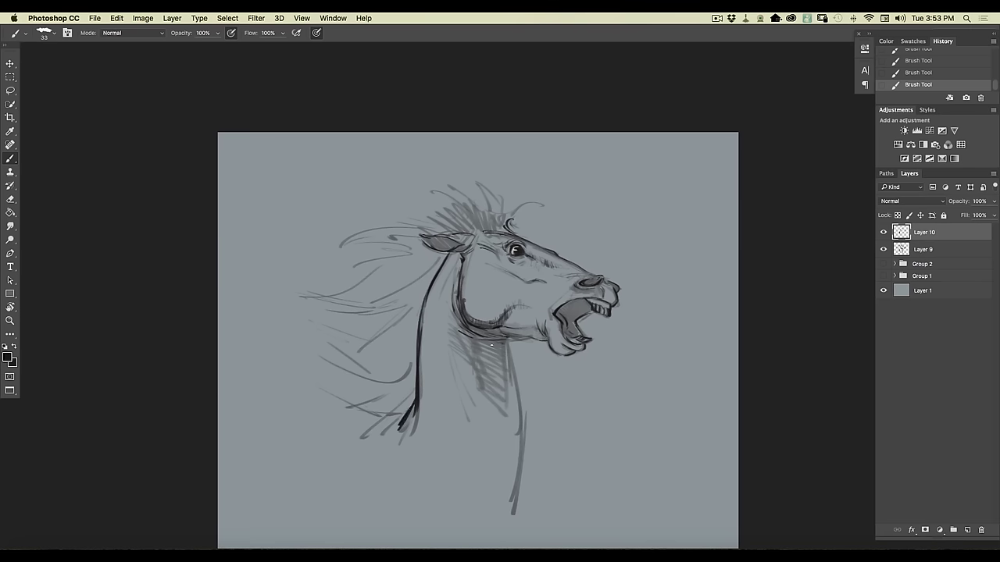
mouse_move(506, 355)
left_mouse_down()
mouse_move(511, 427)
mouse_move(520, 403)
mouse_move(522, 481)
mouse_move(510, 496)
left_mouse_up()
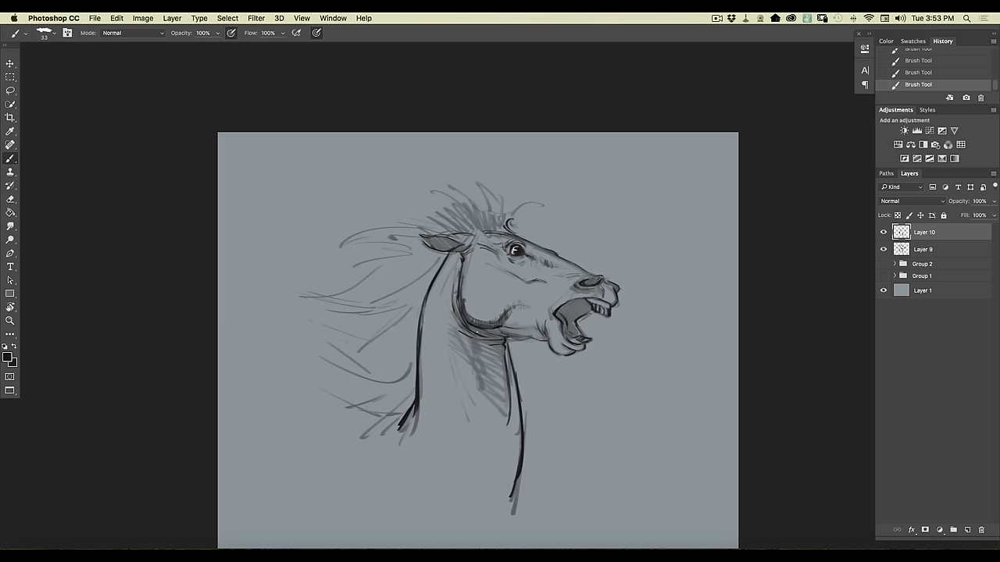
key("super+equal")
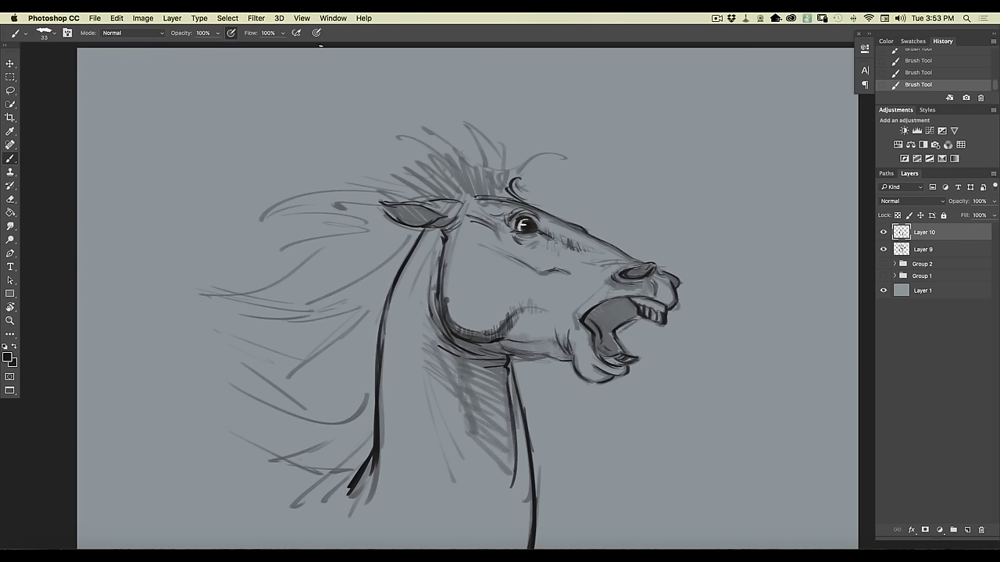
mouse_move(633, 302)
left_mouse_down()
mouse_move(601, 334)
mouse_move(602, 301)
mouse_move(615, 299)
mouse_move(607, 346)
mouse_move(583, 321)
mouse_move(590, 333)
mouse_move(608, 305)
left_mouse_up()
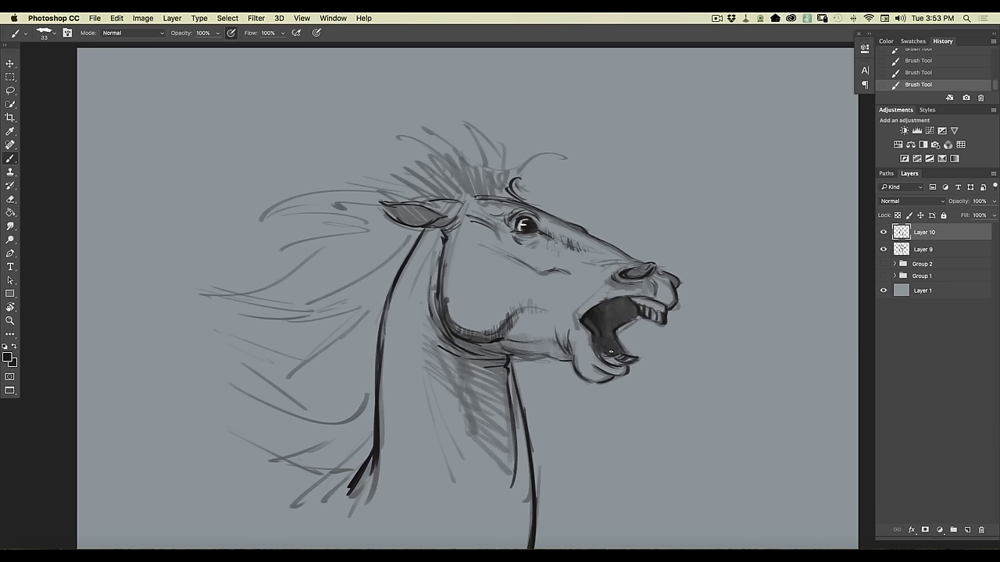
- Ink curling, pressure-tapered strands for the forelock and the mane on top of the head
left_click(317, 34)
mouse_move(479, 185)
left_mouse_down()
mouse_move(501, 136)
mouse_move(538, 129)
mouse_move(531, 160)
mouse_move(557, 139)
mouse_move(498, 181)
left_mouse_up()
left_click_drag(464, 126, 467, 162)
left_click_drag(439, 146, 470, 175)
mouse_move(389, 135)
left_mouse_down()
mouse_move(451, 173)
mouse_move(394, 144)
left_mouse_up()
left_click_drag(435, 185, 399, 175)
mouse_move(474, 197)
left_mouse_down()
mouse_move(426, 178)
mouse_move(389, 179)
mouse_move(478, 195)
mouse_move(435, 158)
mouse_move(461, 164)
left_mouse_up()
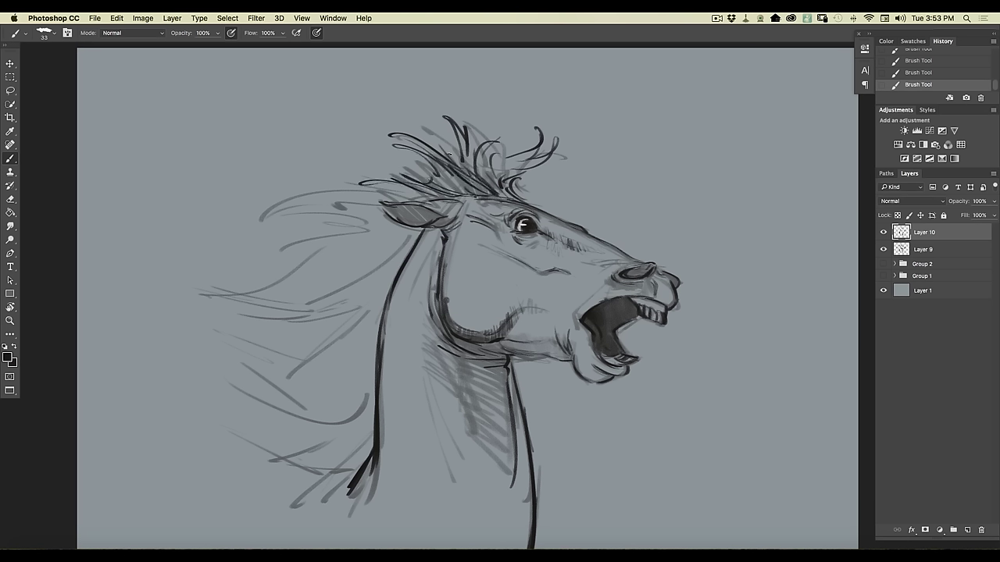
- Ink long flowing mane strands streaming behind the ear and neck, and reinforce the line under the jaw
mouse_move(396, 194)
left_mouse_down()
mouse_move(344, 186)
mouse_move(305, 164)
left_mouse_up()
mouse_move(348, 193)
left_mouse_down()
mouse_move(290, 189)
mouse_move(246, 226)
mouse_move(343, 217)
mouse_move(331, 238)
left_mouse_up()
mouse_move(406, 231)
left_mouse_down()
mouse_move(258, 258)
mouse_move(247, 245)
left_mouse_up()
left_click_drag(389, 247, 282, 286)
mouse_move(343, 264)
left_mouse_down()
mouse_move(197, 289)
mouse_move(373, 282)
mouse_move(296, 364)
mouse_move(253, 348)
mouse_move(286, 400)
left_mouse_up()
left_click_drag(221, 400, 267, 443)
mouse_move(236, 461)
left_mouse_down()
mouse_move(312, 478)
mouse_move(345, 461)
left_mouse_up()
mouse_move(238, 471)
left_mouse_down()
mouse_move(316, 497)
mouse_move(298, 526)
left_mouse_up()
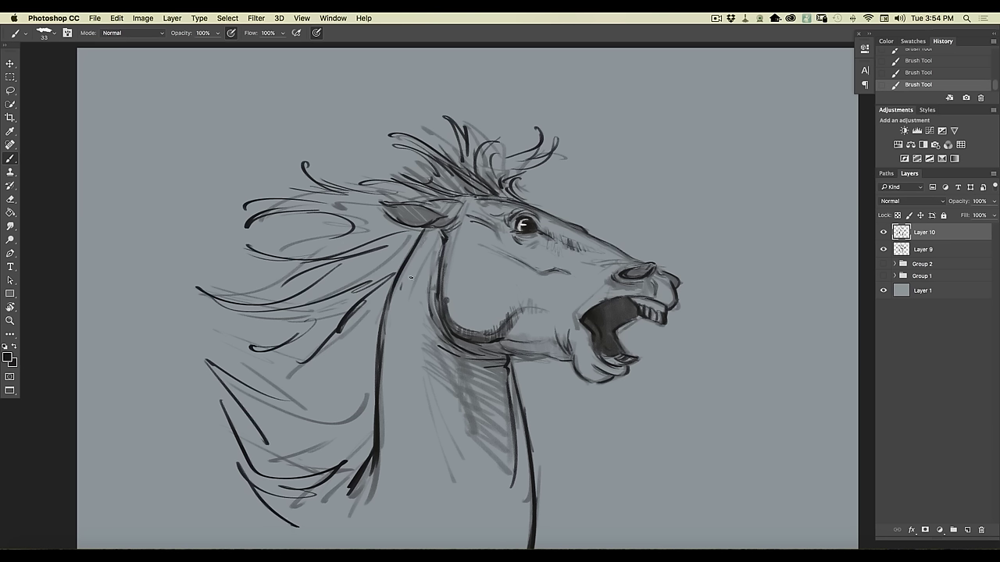
mouse_move(519, 356)
left_mouse_down()
mouse_move(539, 358)
mouse_move(512, 347)
mouse_move(540, 357)
left_mouse_up()
- Set the brush to 89 px and 56% opacity, and shade the jaw and cheek with broad soft strokes
left_click(51, 34)
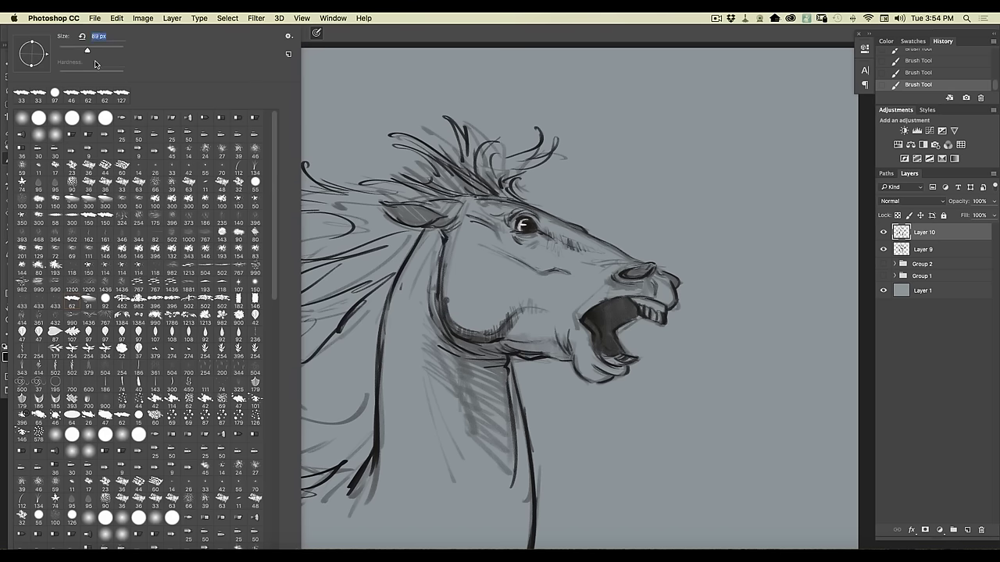
left_click(339, 34)
left_click(317, 34)
mouse_move(564, 341)
left_mouse_down()
mouse_move(536, 356)
mouse_move(523, 353)
mouse_move(528, 344)
mouse_move(501, 351)
mouse_move(469, 336)
mouse_move(500, 358)
mouse_move(497, 371)
mouse_move(467, 346)
mouse_move(508, 415)
mouse_move(472, 488)
mouse_move(547, 336)
mouse_move(493, 325)
left_mouse_up()
left_click_drag(217, 33, 195, 49)
mouse_move(579, 304)
left_mouse_down()
mouse_move(604, 286)
mouse_move(556, 290)
mouse_move(544, 268)
mouse_move(593, 287)
mouse_move(550, 260)
mouse_move(525, 283)
mouse_move(539, 275)
mouse_move(516, 321)
mouse_move(510, 310)
mouse_move(501, 325)
left_mouse_up()
- Shade the neck below the jaw, then darken the nostril, muzzle and lower lip
mouse_move(519, 274)
left_mouse_down()
mouse_move(503, 315)
mouse_move(486, 281)
mouse_move(468, 308)
mouse_move(447, 315)
mouse_move(461, 258)
mouse_move(450, 222)
mouse_move(469, 272)
mouse_move(506, 264)
mouse_move(451, 246)
mouse_move(434, 254)
mouse_move(445, 394)
left_mouse_up()
mouse_move(436, 441)
left_mouse_down()
mouse_move(429, 286)
mouse_move(452, 437)
mouse_move(431, 350)
mouse_move(418, 367)
mouse_move(455, 520)
mouse_move(453, 510)
left_mouse_up()
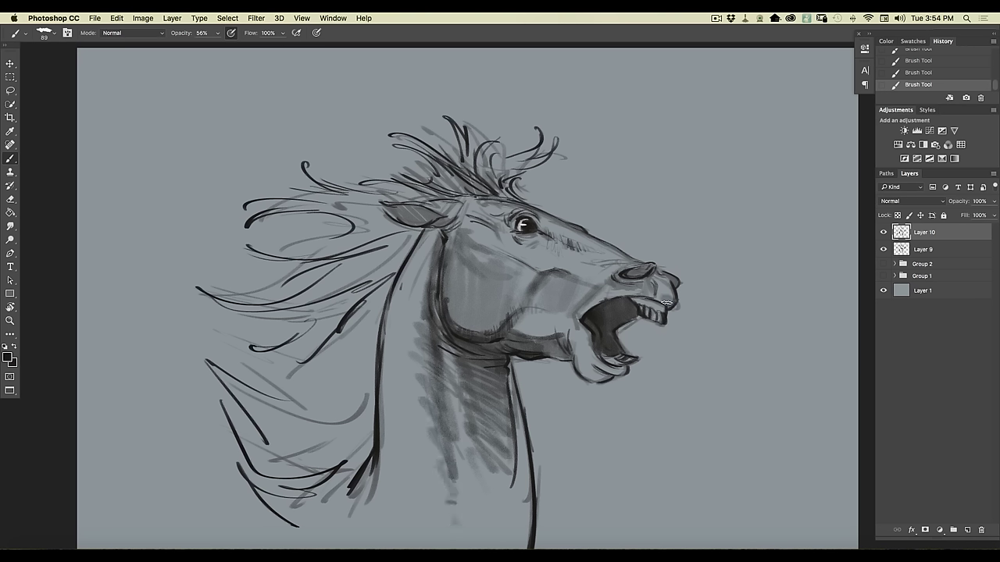
mouse_move(637, 272)
left_mouse_down()
mouse_move(645, 270)
mouse_move(625, 271)
left_mouse_up()
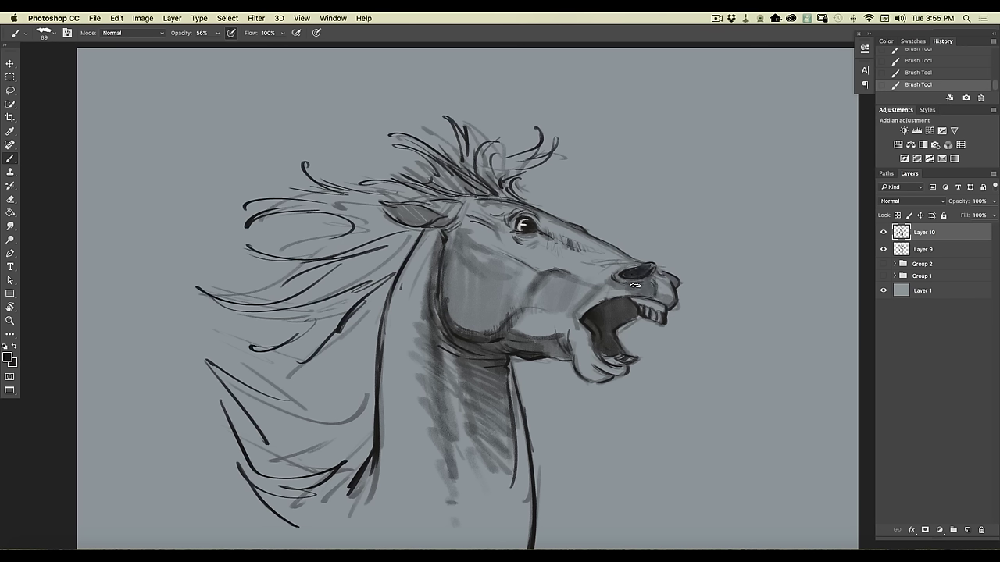
mouse_move(606, 298)
left_mouse_down()
mouse_move(584, 318)
mouse_move(627, 311)
mouse_move(600, 348)
mouse_move(605, 365)
mouse_move(589, 369)
mouse_move(562, 320)
left_mouse_up()
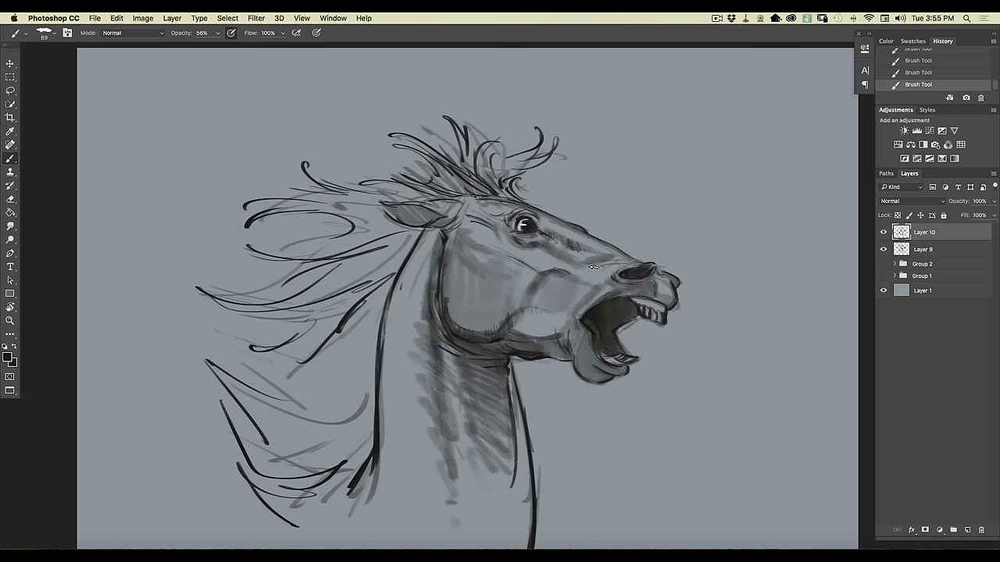
- Block in the mane and forelock with broad dark strokes, and shade the ear
key("super+minus")
key("super+minus")
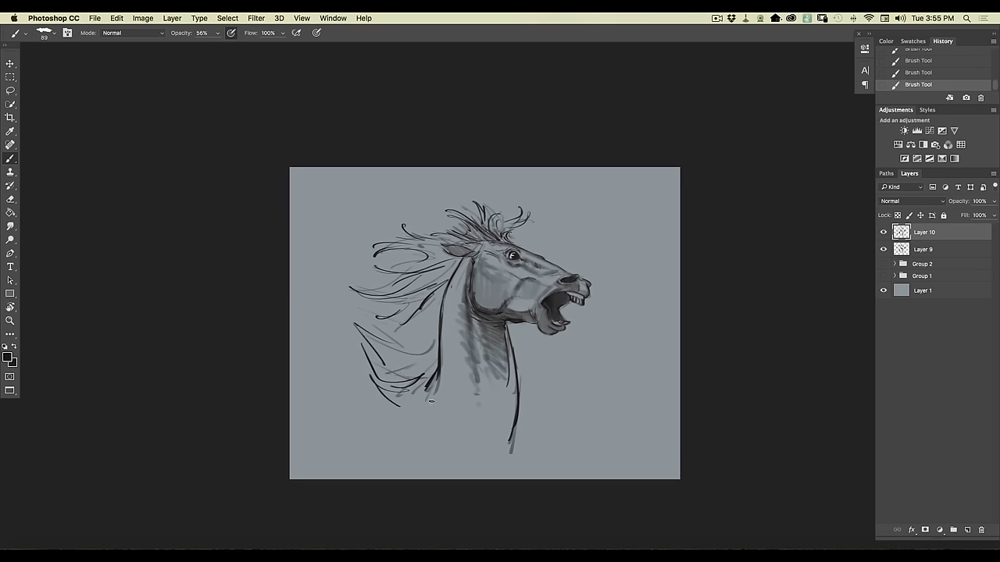
mouse_move(466, 257)
left_mouse_down()
mouse_move(446, 352)
mouse_move(445, 286)
mouse_move(407, 295)
mouse_move(390, 285)
mouse_move(431, 297)
mouse_move(435, 343)
mouse_move(418, 374)
mouse_move(394, 368)
mouse_move(382, 328)
mouse_move(430, 280)
left_mouse_up()
mouse_move(421, 364)
left_mouse_down()
mouse_move(453, 263)
mouse_move(444, 237)
mouse_move(373, 251)
left_mouse_up()
mouse_move(476, 239)
left_mouse_down()
mouse_move(455, 235)
mouse_move(462, 216)
mouse_move(482, 210)
mouse_move(507, 240)
mouse_move(519, 209)
mouse_move(529, 240)
left_mouse_up()
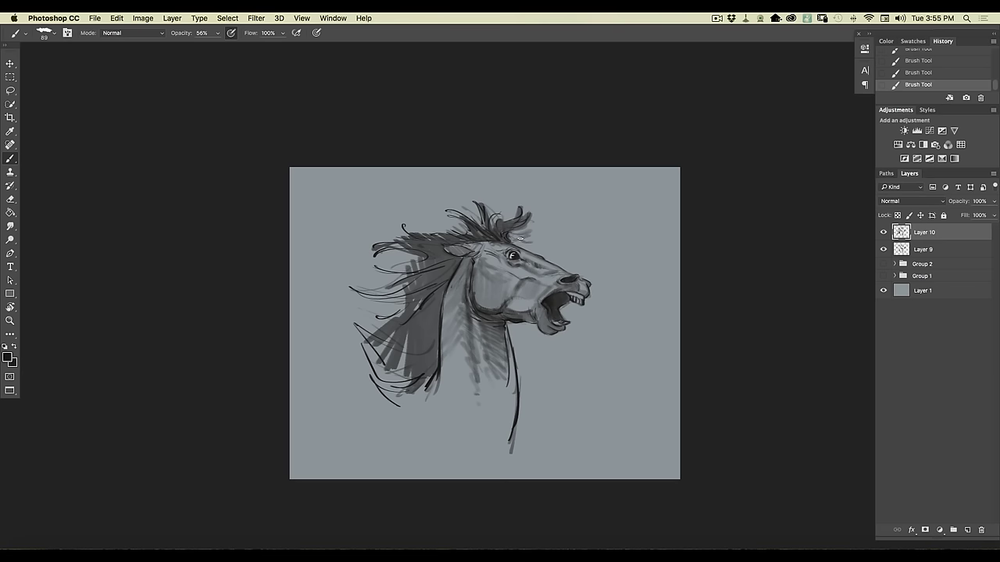
key("super+equal")
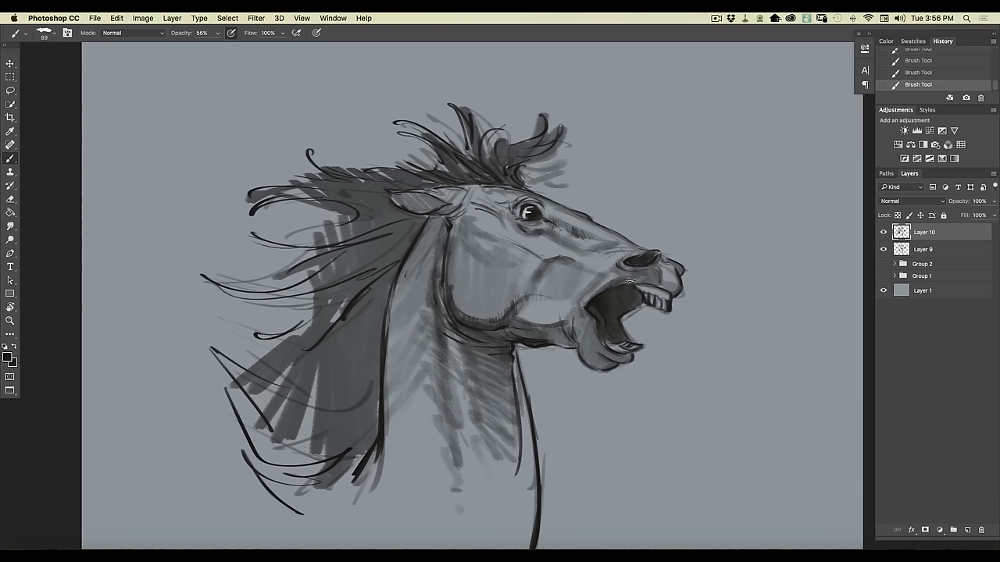
left_click_drag(436, 202, 406, 197)
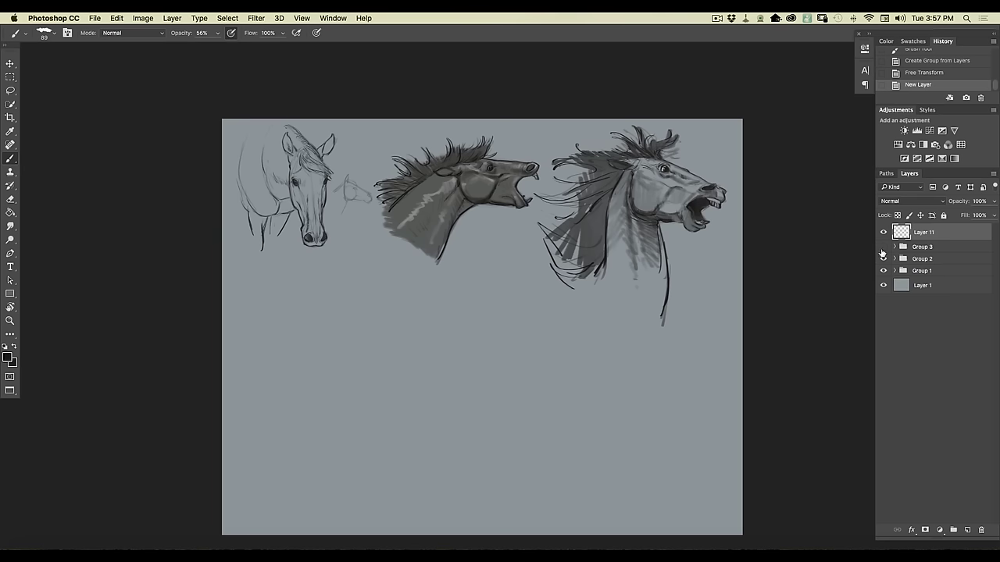
- Hide Group 3, Group 2 and Group 1, and set the brush to 62 px with pressure-controlled size
left_click_drag(883, 252, 883, 270)
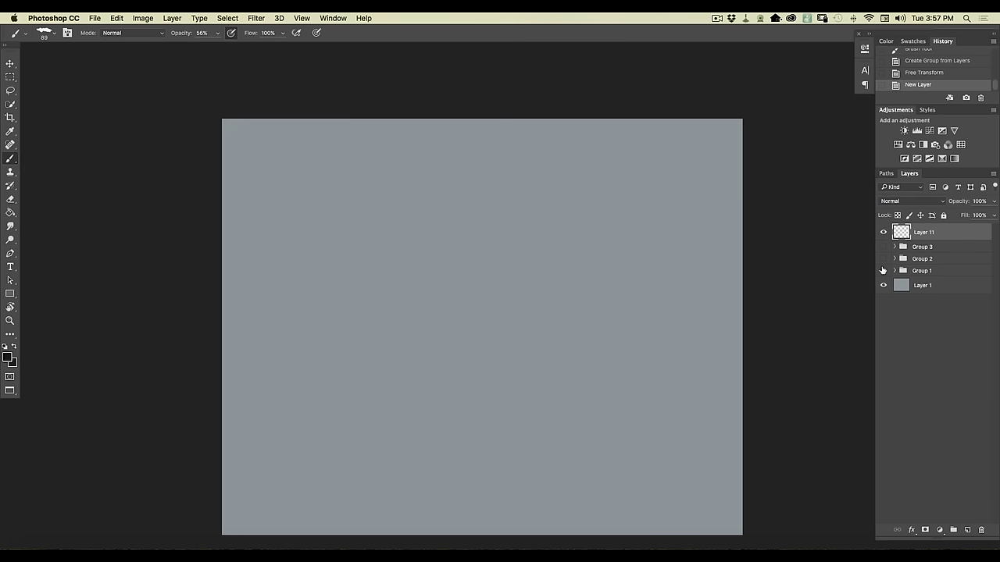
right_click(73, 54)
left_click(333, 58)
left_click(316, 33)
key("super+plus")
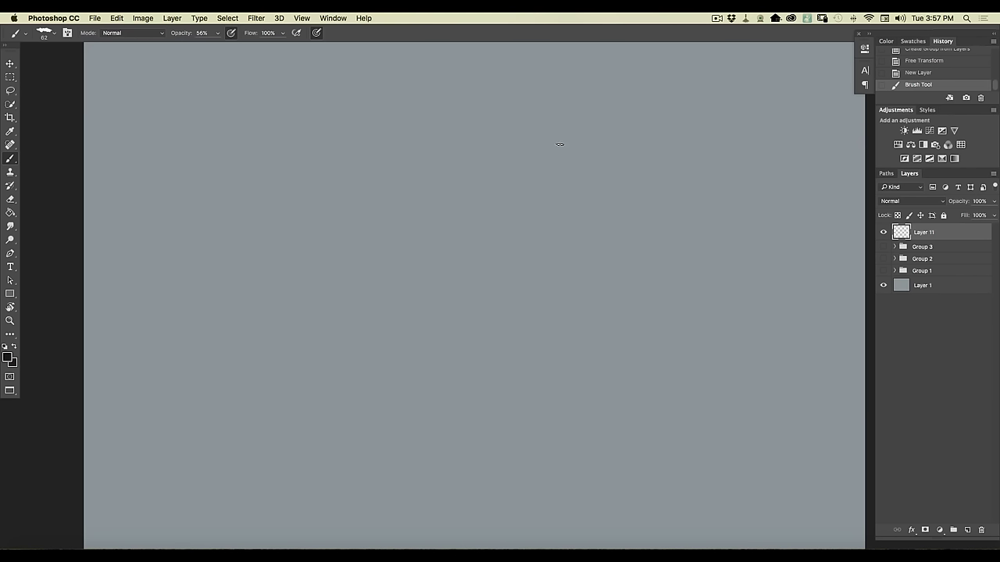
- Sketch the nose bridge, nostril, muzzle and lips of a new upward-tilted horse head on Layer 11
left_click_drag(559, 144, 570, 150)
left_click_drag(542, 139, 567, 148)
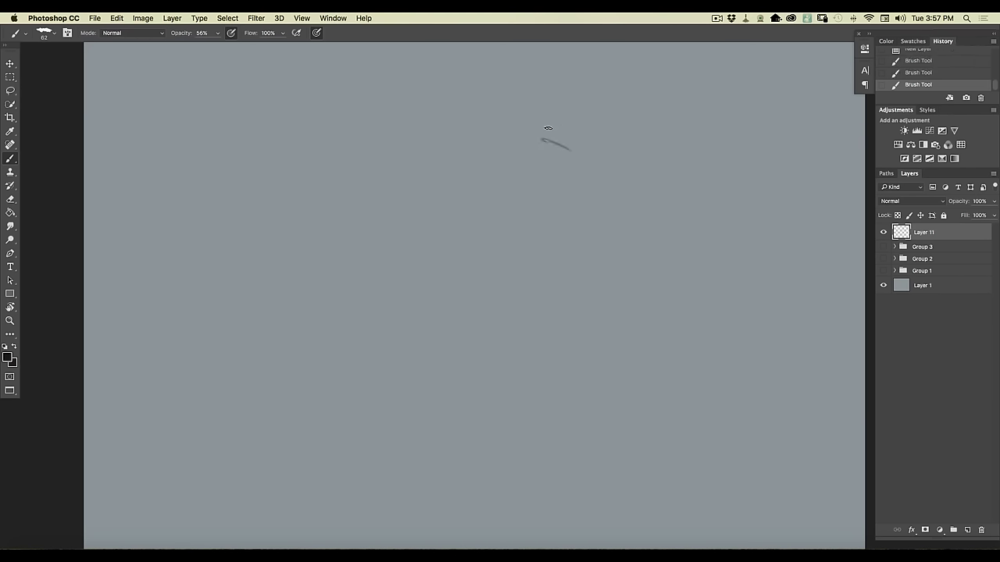
left_click_drag(539, 139, 410, 216)
mouse_move(539, 140)
left_mouse_down()
mouse_move(584, 165)
mouse_move(568, 149)
mouse_move(538, 150)
left_mouse_up()
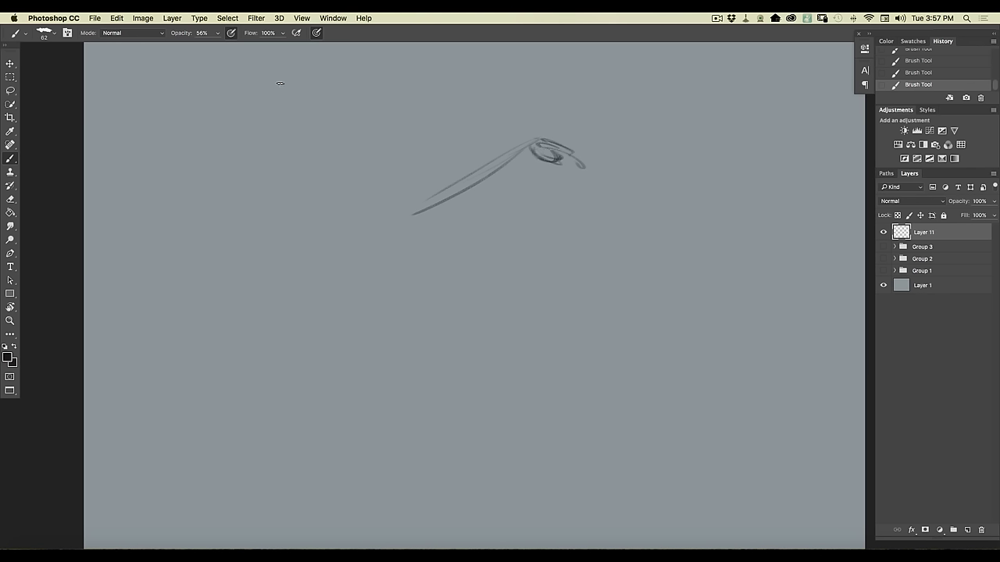
mouse_move(576, 156)
left_mouse_down()
mouse_move(590, 180)
mouse_move(563, 159)
mouse_move(587, 186)
mouse_move(575, 177)
mouse_move(578, 189)
mouse_move(552, 183)
mouse_move(545, 130)
mouse_move(541, 182)
left_mouse_up()
mouse_move(586, 198)
left_mouse_down()
mouse_move(579, 223)
mouse_move(574, 212)
mouse_move(540, 233)
left_mouse_up()
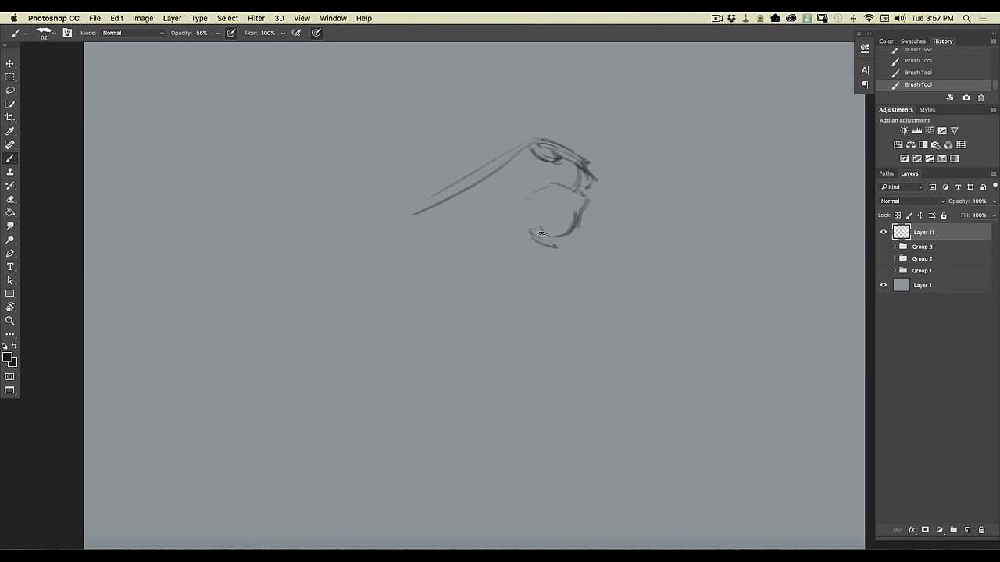
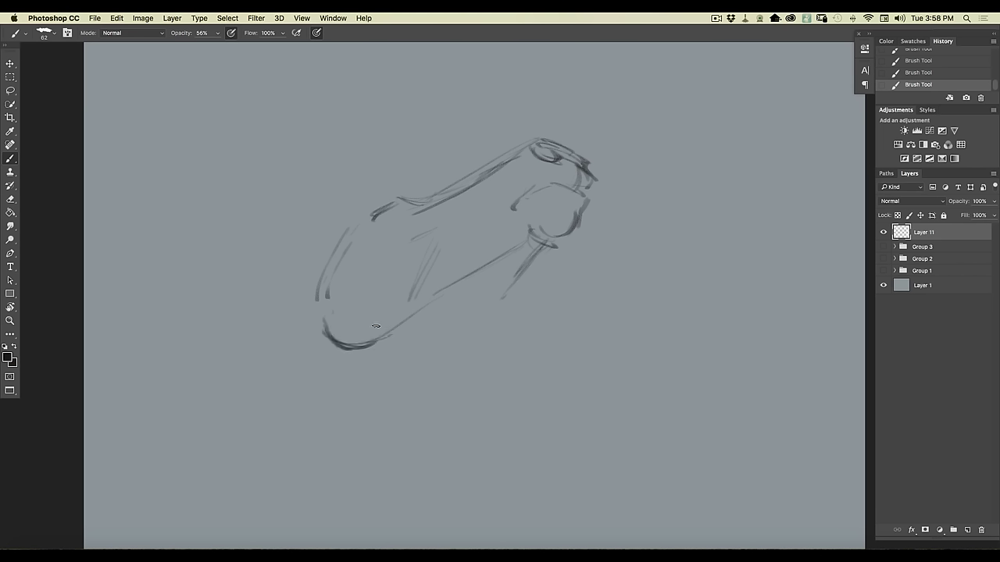
- Sketch the long lower contour running down from the chin and the neck line dropping from its end
left_click_drag(526, 256, 452, 335)
left_click_drag(498, 292, 469, 321)
mouse_move(450, 339)
left_mouse_down()
mouse_move(424, 346)
mouse_move(388, 443)
left_mouse_up()
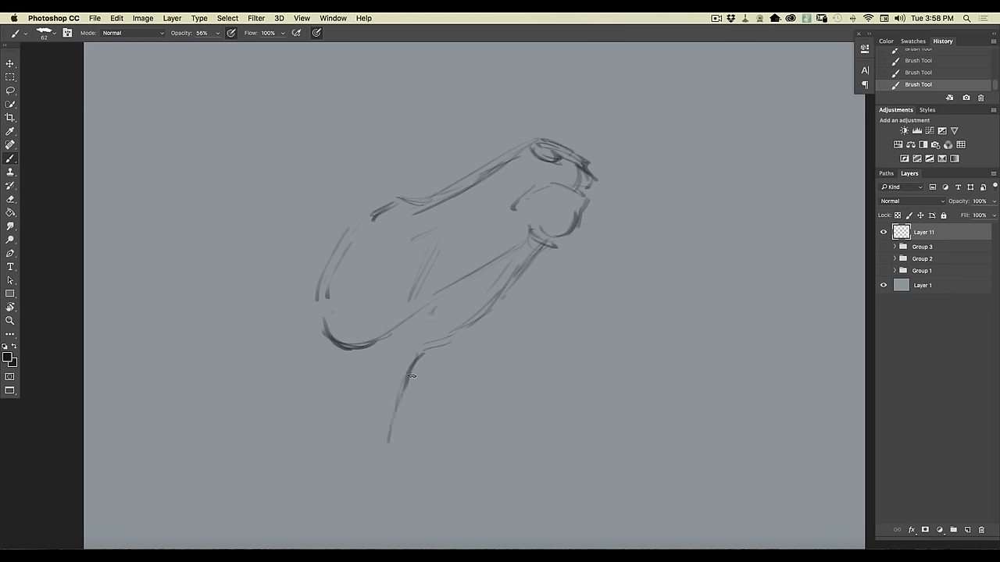
left_click_drag(412, 372, 394, 497)
left_click_drag(405, 425, 397, 508)
- Reinforce the lower contour from the chin to its bend into the neck with darker strokes
left_click_drag(519, 271, 477, 335)
mouse_move(513, 282)
left_mouse_down()
mouse_move(443, 358)
mouse_move(424, 351)
mouse_move(454, 357)
left_mouse_up()
mouse_move(507, 289)
left_mouse_down()
mouse_move(452, 352)
mouse_move(402, 383)
left_mouse_up()
left_click_drag(436, 345, 405, 381)
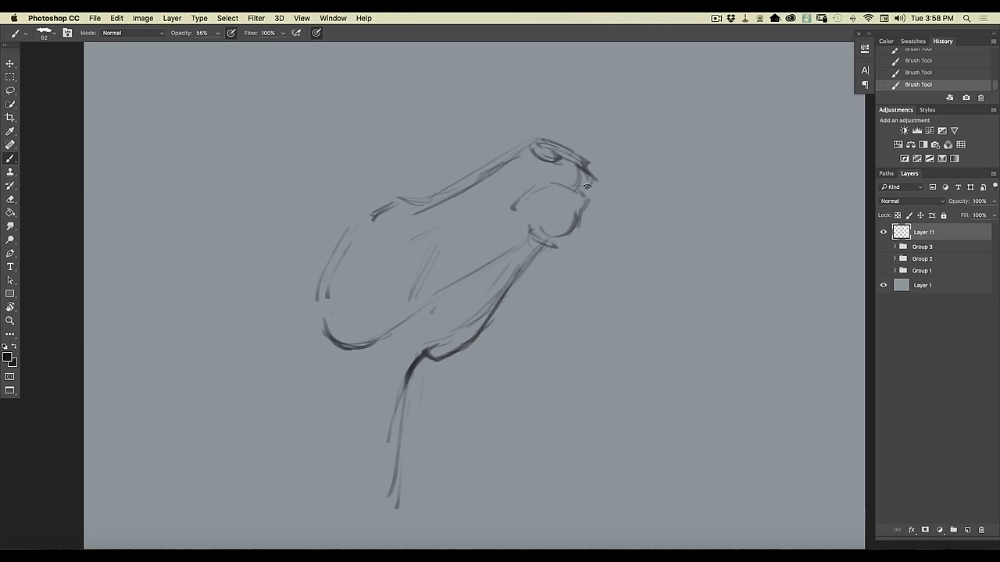
- Sketch slanted parallel guide lines across the horse's muzzle, face and jaw, with a faint line along the cheek
left_click_drag(469, 109, 533, 137)
left_click_drag(404, 353, 472, 383)
left_click_drag(338, 321, 481, 394)
left_click_drag(394, 347, 283, 321)
mouse_move(350, 236)
left_mouse_down()
mouse_move(339, 337)
mouse_move(364, 345)
left_mouse_up()
left_click_drag(409, 373, 465, 400)
- Erase the old jaw corner, redraw the lower jaw down to the slanted guide, and darken the throat line below it
key("e")
mouse_move(448, 353)
left_mouse_down()
mouse_move(421, 366)
mouse_move(459, 359)
left_mouse_up()
left_click_drag(505, 294, 483, 329)
mouse_move(490, 319)
left_mouse_down()
mouse_move(467, 361)
mouse_move(445, 374)
left_mouse_up()
mouse_move(488, 322)
left_mouse_down()
mouse_move(478, 344)
mouse_move(432, 378)
left_mouse_up()
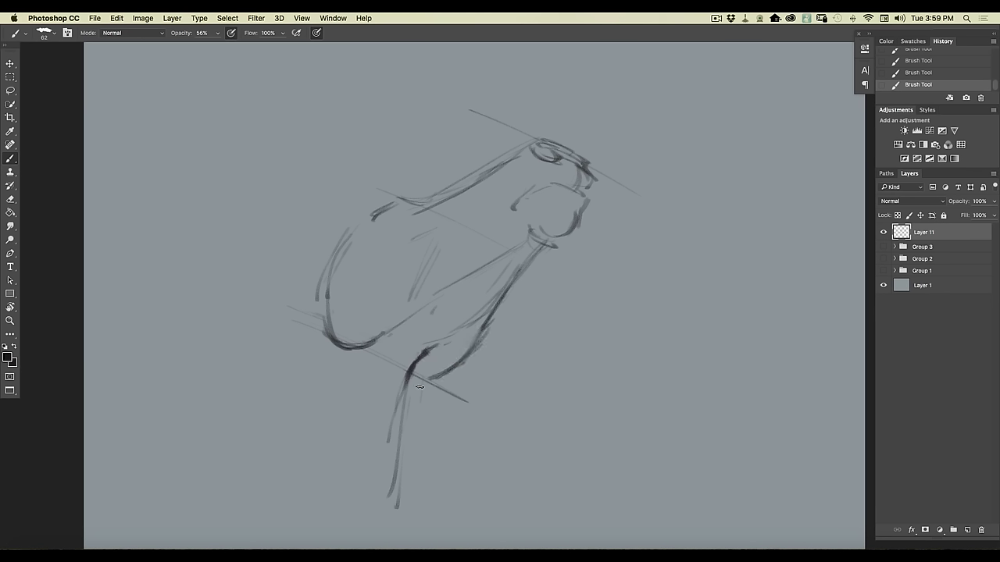
mouse_move(411, 365)
left_mouse_down()
mouse_move(448, 375)
mouse_move(414, 369)
mouse_move(426, 377)
mouse_move(402, 386)
mouse_move(393, 420)
mouse_move(415, 378)
mouse_move(400, 390)
mouse_move(375, 507)
mouse_move(382, 461)
left_mouse_up()
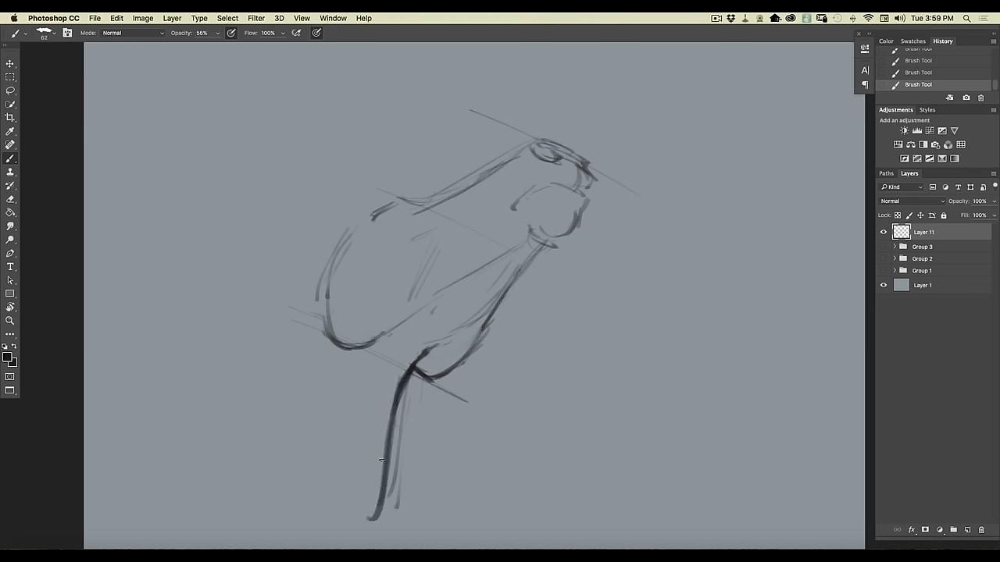
- Raise the brush opacity to 88% and sketch the back contour of the neck with muscle lines on both sides
left_click(217, 32)
left_click_drag(217, 47, 231, 55)
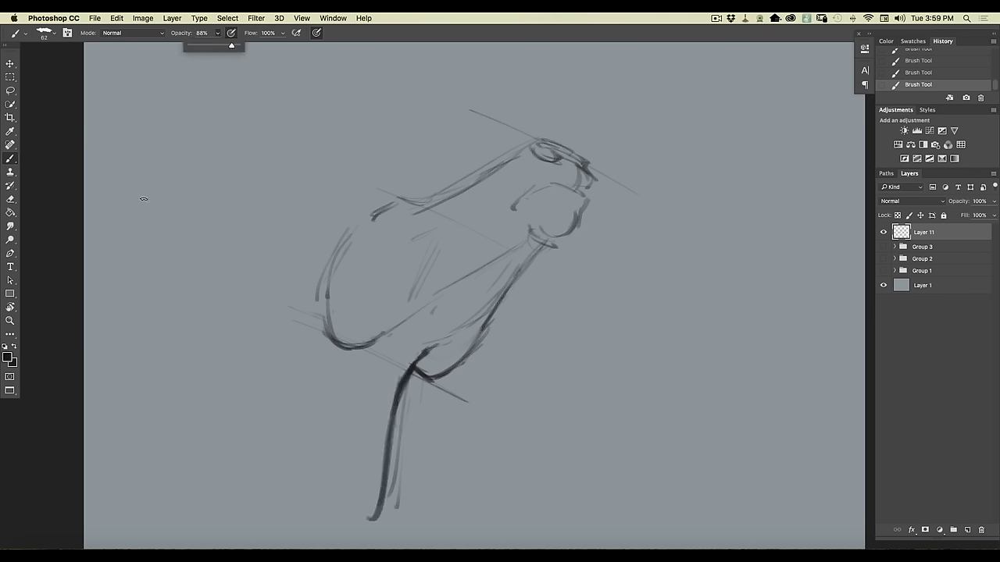
left_click(329, 261)
left_click_drag(327, 256, 289, 322)
left_click_drag(337, 239, 280, 321)
left_click_drag(309, 266, 257, 392)
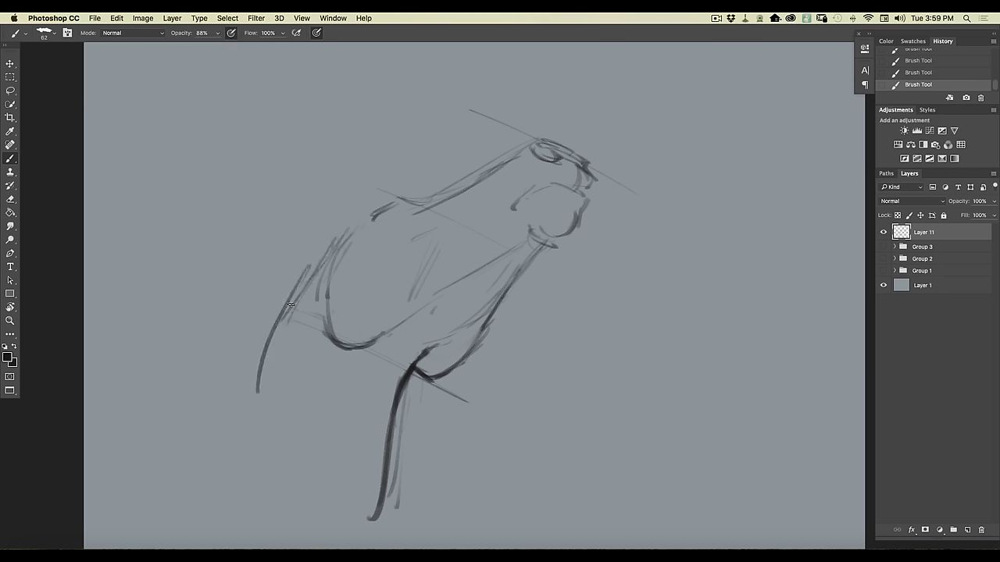
left_click_drag(297, 285, 277, 457)
left_click_drag(283, 316, 268, 470)
left_click_drag(404, 396, 418, 528)
left_click_drag(270, 368, 241, 480)
left_click_drag(263, 406, 244, 468)
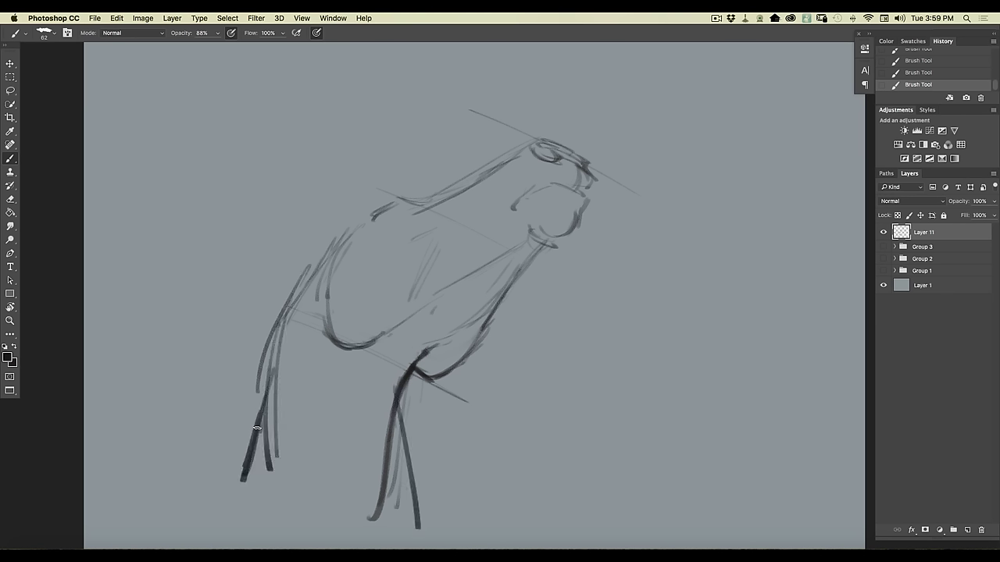
- Darken the rim of the nostril and the two long lines running along the lower jaw
mouse_move(530, 142)
left_mouse_down()
mouse_move(557, 162)
mouse_move(548, 144)
left_mouse_up()
mouse_move(503, 259)
left_mouse_down()
mouse_move(522, 249)
mouse_move(478, 327)
left_mouse_up()
left_click_drag(530, 267, 467, 361)
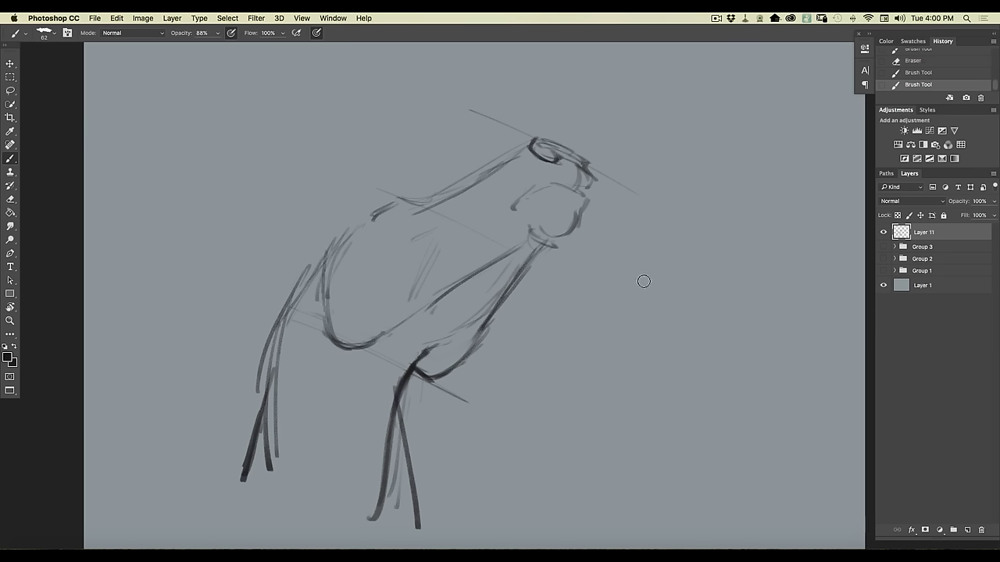
- Draw a simplified wedge-shaped box beside the horse, showing the head's planes from below, and darken its lower edge
left_click(643, 281)
left_click_drag(627, 322, 636, 403)
mouse_move(748, 306)
left_mouse_down()
mouse_move(636, 405)
mouse_move(649, 400)
left_mouse_up()
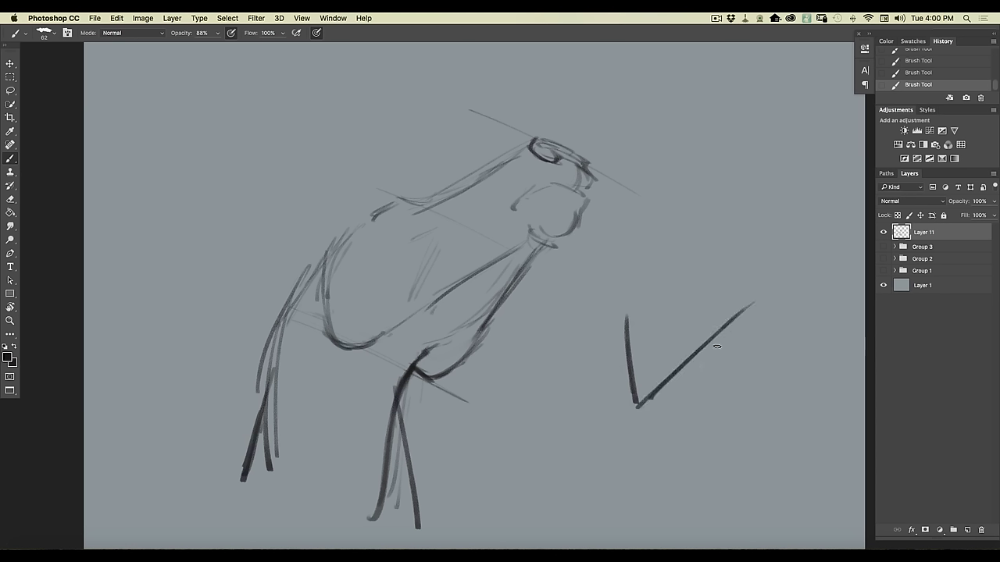
left_click_drag(779, 301, 703, 400)
left_click_drag(769, 328, 690, 428)
left_click_drag(635, 405, 692, 429)
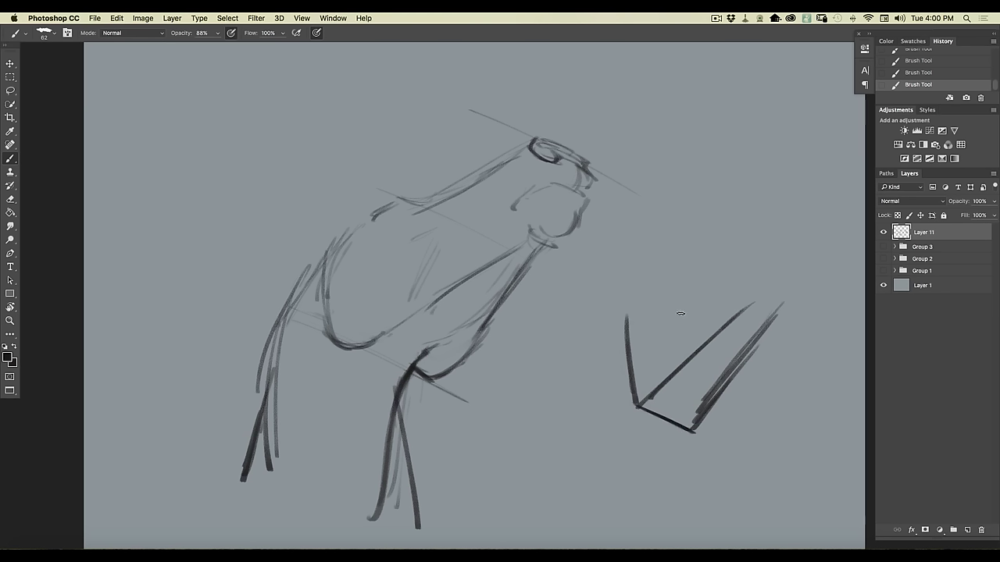
mouse_move(789, 301)
left_mouse_down()
mouse_move(705, 415)
mouse_move(733, 325)
mouse_move(785, 300)
left_mouse_up()
mouse_move(642, 309)
left_mouse_down()
mouse_move(756, 272)
mouse_move(789, 302)
mouse_move(751, 273)
left_mouse_up()
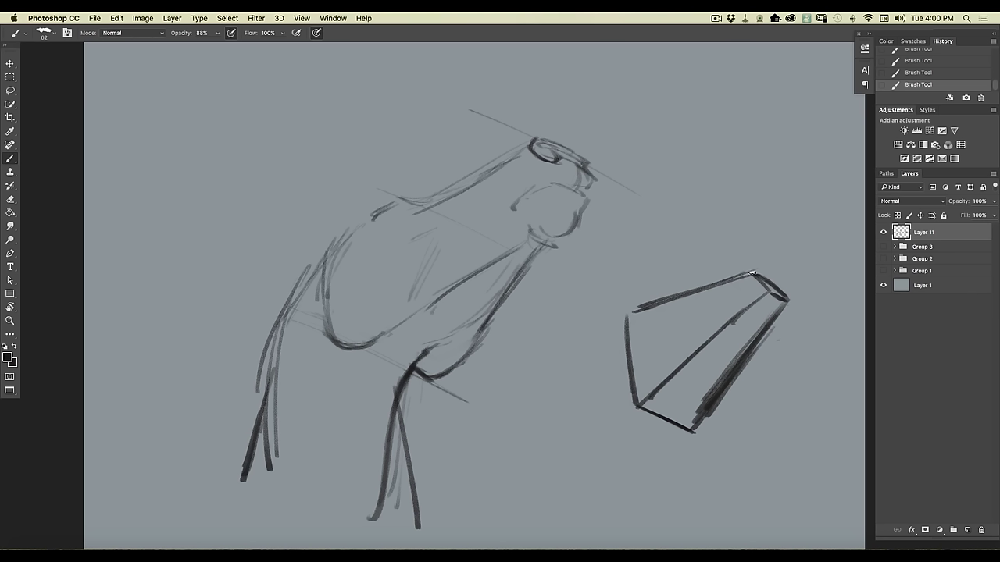
left_click_drag(778, 309, 694, 425)
- Round off the front edge of the cheek and strengthen the jaw lines and the back of the cheek
left_click_drag(383, 335, 416, 304)
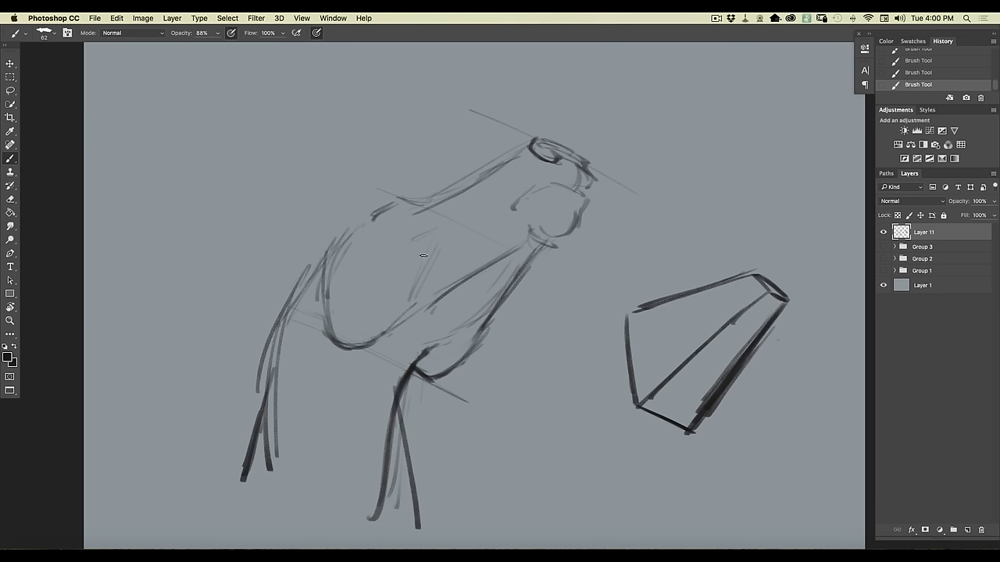
left_click_drag(423, 265, 413, 311)
left_click_drag(465, 279, 401, 328)
left_click_drag(522, 241, 447, 291)
left_click_drag(524, 262, 466, 352)
left_click_drag(508, 295, 456, 361)
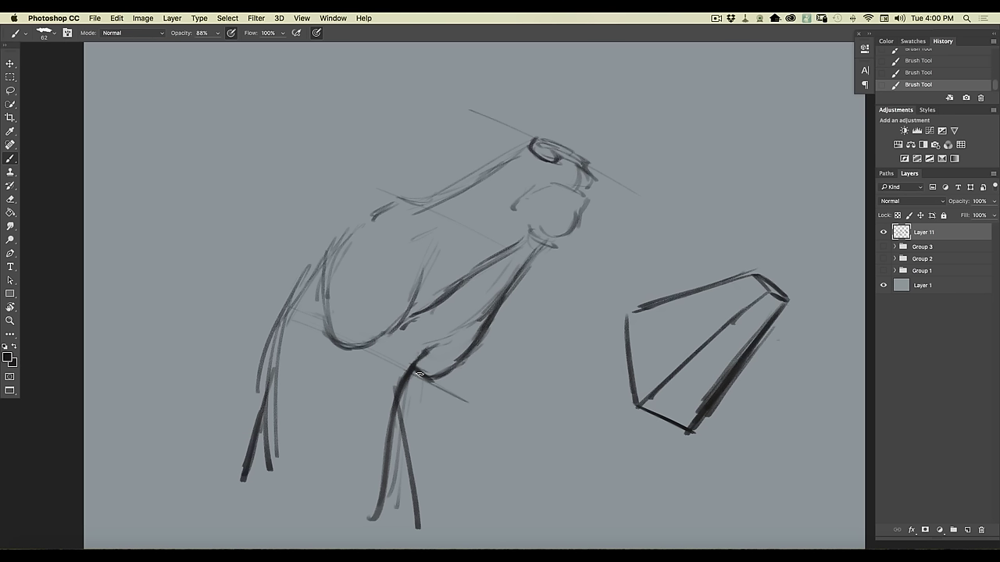
left_click_drag(319, 283, 328, 331)
- Darken the bridge of the nose, continue the contour over the brow and forehead, and draw the pointed ear
mouse_move(492, 161)
left_mouse_down()
mouse_move(525, 151)
mouse_move(462, 185)
left_mouse_up()
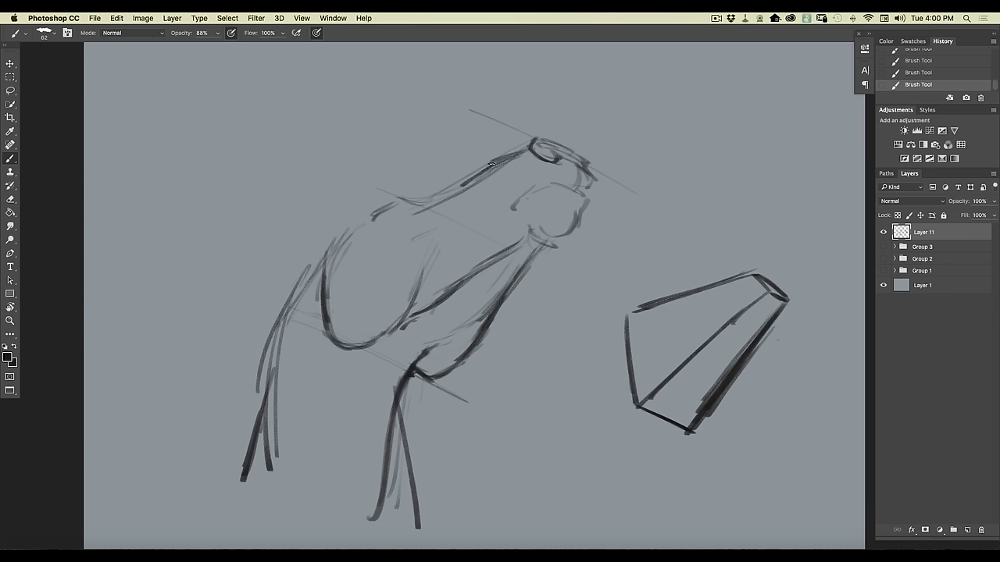
left_click_drag(470, 182, 426, 199)
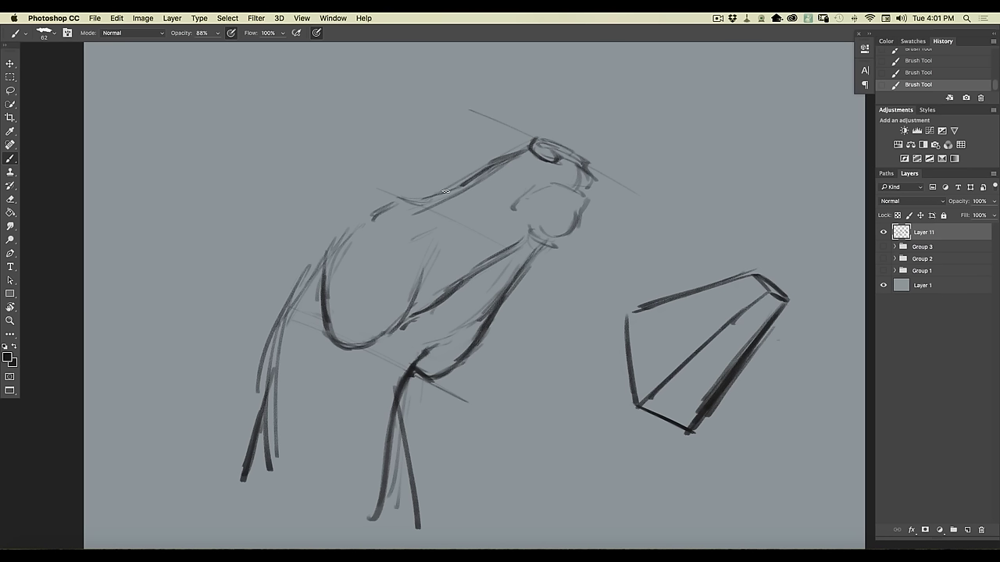
mouse_move(419, 204)
left_mouse_down()
mouse_move(388, 197)
mouse_move(331, 245)
mouse_move(321, 279)
mouse_move(312, 237)
mouse_move(253, 254)
mouse_move(325, 250)
mouse_move(250, 255)
mouse_move(326, 254)
left_mouse_up()
left_click_drag(326, 254, 293, 266)
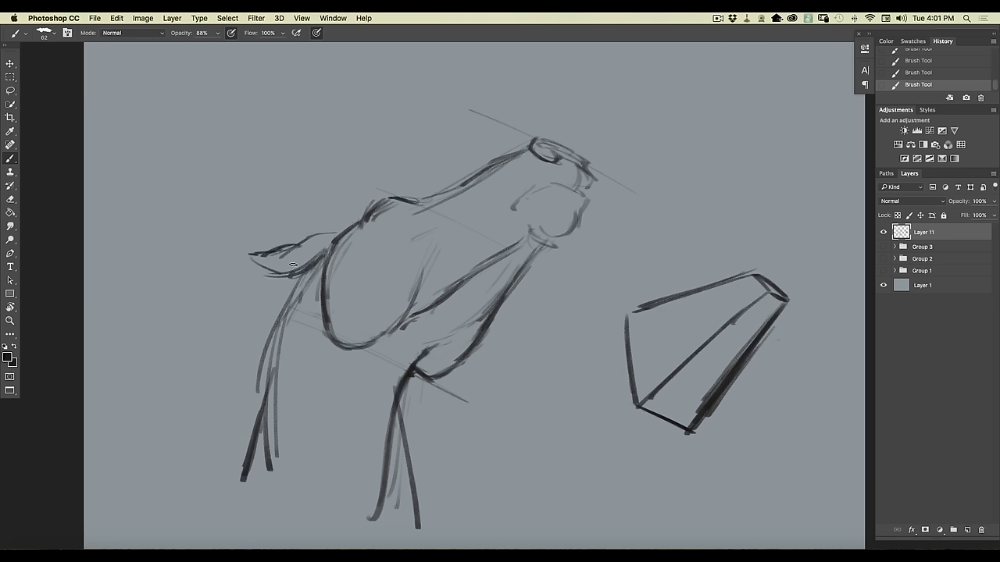
mouse_move(327, 237)
left_mouse_down()
mouse_move(293, 243)
mouse_move(282, 271)
mouse_move(271, 274)
mouse_move(241, 253)
mouse_move(291, 246)
mouse_move(259, 255)
mouse_move(301, 274)
mouse_move(320, 270)
mouse_move(276, 335)
left_mouse_up()
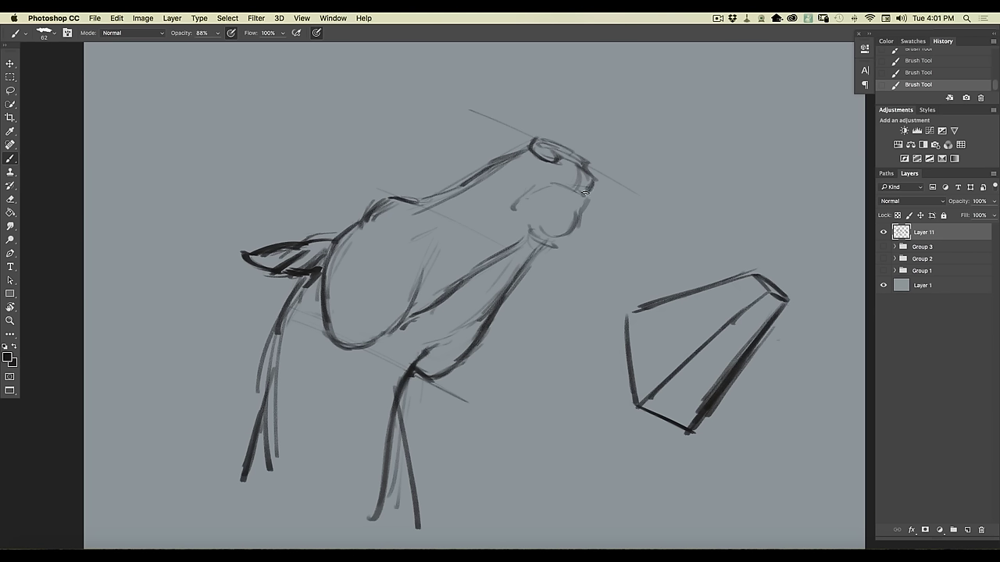
- Define the mouth line, lips and chin, and strengthen the outer contour of the nostril and upper lip
mouse_move(575, 187)
left_mouse_down()
mouse_move(585, 208)
mouse_move(587, 189)
left_mouse_up()
mouse_move(576, 190)
left_mouse_down()
mouse_move(587, 206)
mouse_move(577, 226)
mouse_move(578, 204)
mouse_move(569, 236)
left_mouse_up()
mouse_move(555, 182)
left_mouse_down()
mouse_move(529, 187)
mouse_move(515, 208)
left_mouse_up()
mouse_move(512, 183)
left_mouse_down()
mouse_move(514, 207)
mouse_move(508, 191)
left_mouse_up()
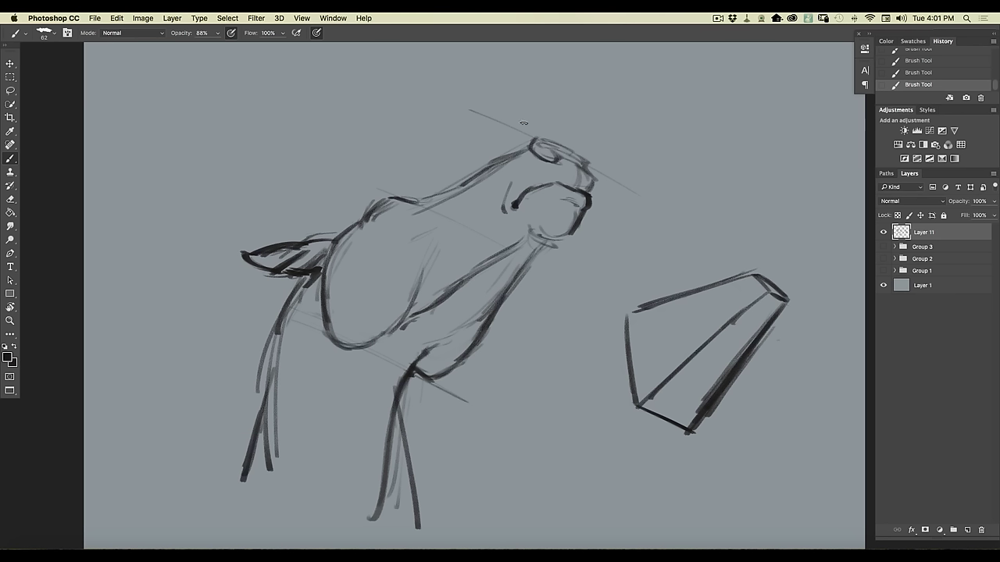
left_click_drag(532, 141, 563, 150)
left_click_drag(586, 159, 583, 179)
left_click_drag(578, 153, 592, 190)
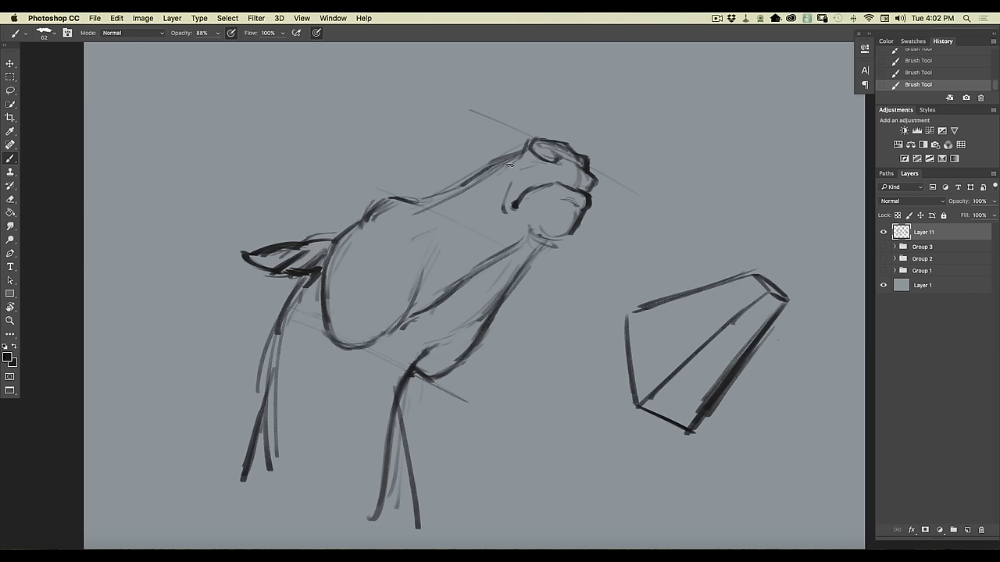
- Thicken the nose bridge and add the cheekbone ridge, cheek edge, jaw hatching and eye socket marks
left_click_drag(530, 143, 493, 182)
mouse_move(525, 146)
left_mouse_down()
mouse_move(423, 201)
mouse_move(456, 184)
left_mouse_up()
mouse_move(382, 241)
left_mouse_down()
mouse_move(440, 224)
mouse_move(372, 250)
left_mouse_up()
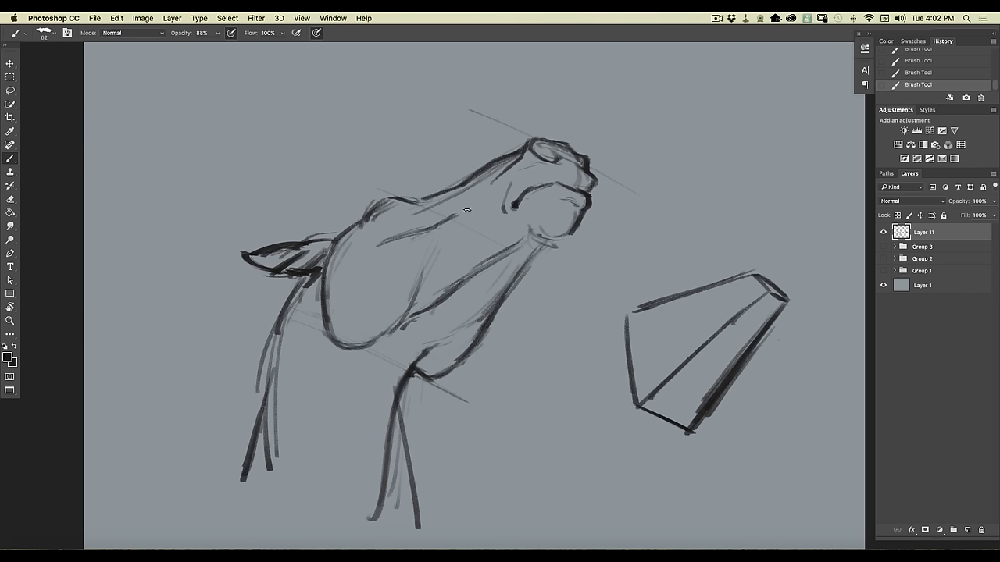
mouse_move(447, 226)
left_mouse_down()
mouse_move(490, 199)
mouse_move(428, 238)
mouse_move(401, 323)
left_mouse_up()
left_click_drag(462, 335, 458, 317)
left_click_drag(382, 223, 397, 214)
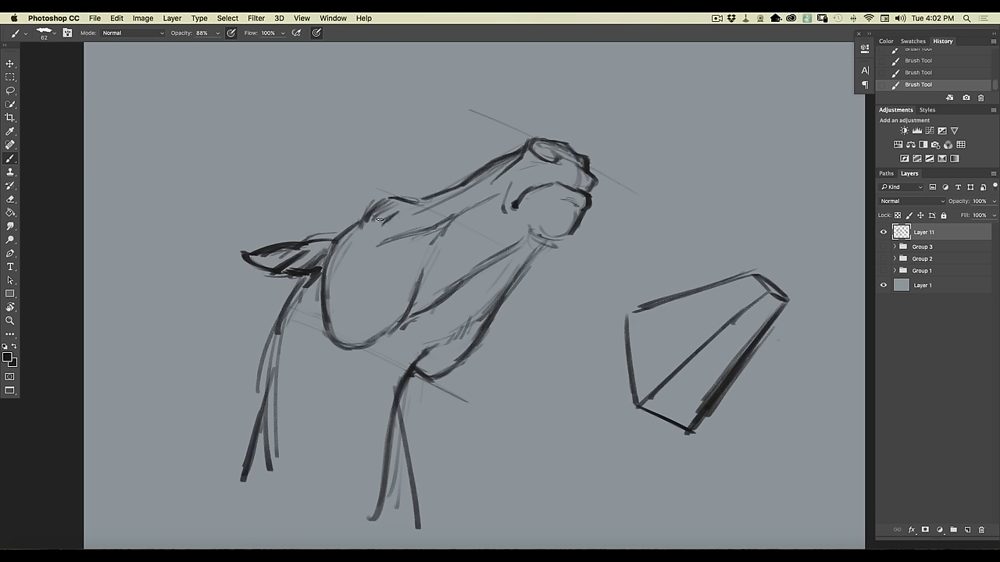
- Darken the cheek's rear curve, hatch a shadow beneath it down the throat, and reinforce the underside of the jaw
mouse_move(324, 267)
left_mouse_down()
mouse_move(338, 340)
mouse_move(368, 359)
mouse_move(352, 418)
left_mouse_up()
left_click_drag(360, 355, 354, 464)
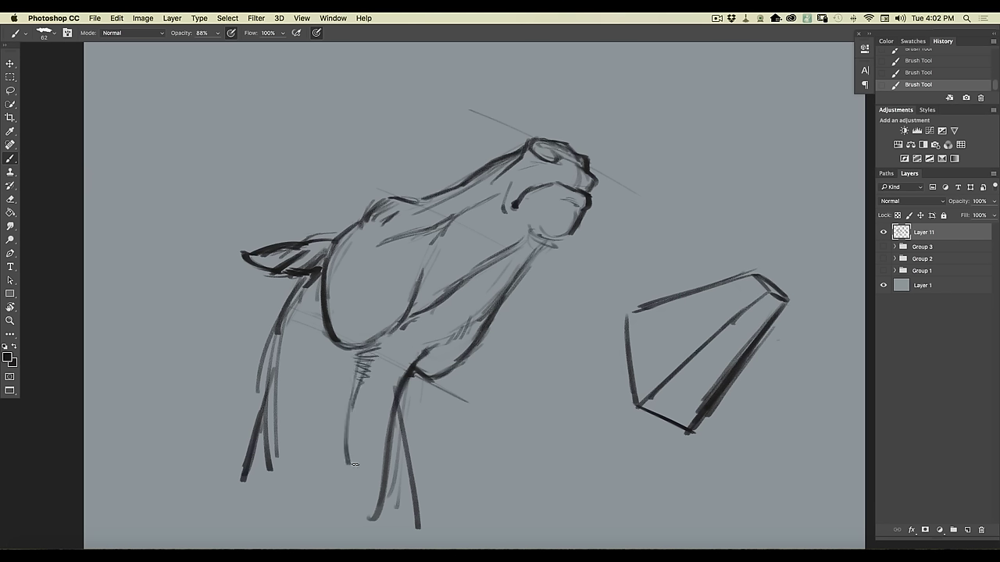
left_click_drag(426, 347, 395, 403)
mouse_move(427, 355)
left_mouse_down()
mouse_move(475, 319)
mouse_move(500, 271)
left_mouse_up()
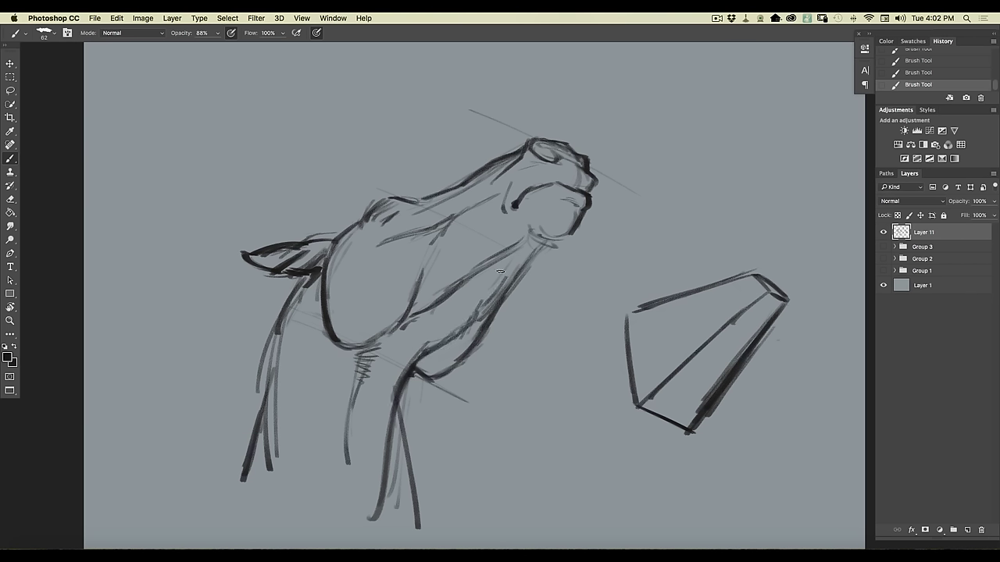
left_click_drag(498, 295, 460, 339)
- Add hatching and flowing muscle lines down the neck, fanning strokes out at the front of its base
mouse_move(316, 317)
left_mouse_down()
mouse_move(328, 343)
mouse_move(316, 343)
mouse_move(317, 392)
left_mouse_up()
left_click_drag(328, 347, 313, 409)
left_click_drag(276, 314, 248, 445)
mouse_move(282, 300)
left_mouse_down()
mouse_move(244, 391)
mouse_move(236, 470)
left_mouse_up()
mouse_move(409, 379)
left_mouse_down()
mouse_move(442, 448)
mouse_move(501, 497)
left_mouse_up()
left_click_drag(453, 457, 504, 524)
mouse_move(403, 431)
left_mouse_down()
mouse_move(463, 484)
mouse_move(461, 507)
left_mouse_up()
left_click_drag(405, 437, 444, 527)
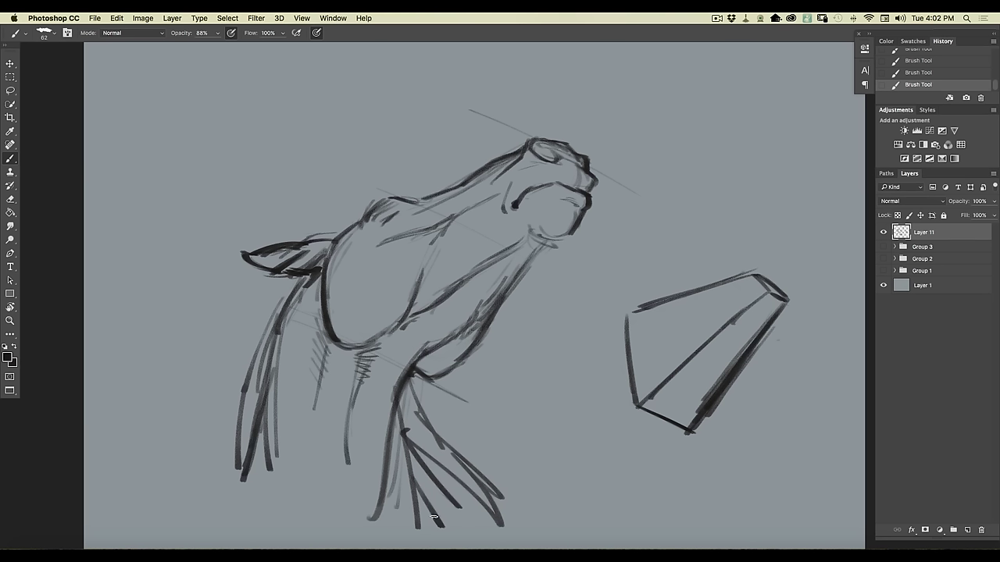
- Reduce the brush size to 39 px and draw the horse's eye beneath the brow
left_click(56, 34)
left_click_drag(76, 50, 70, 51)
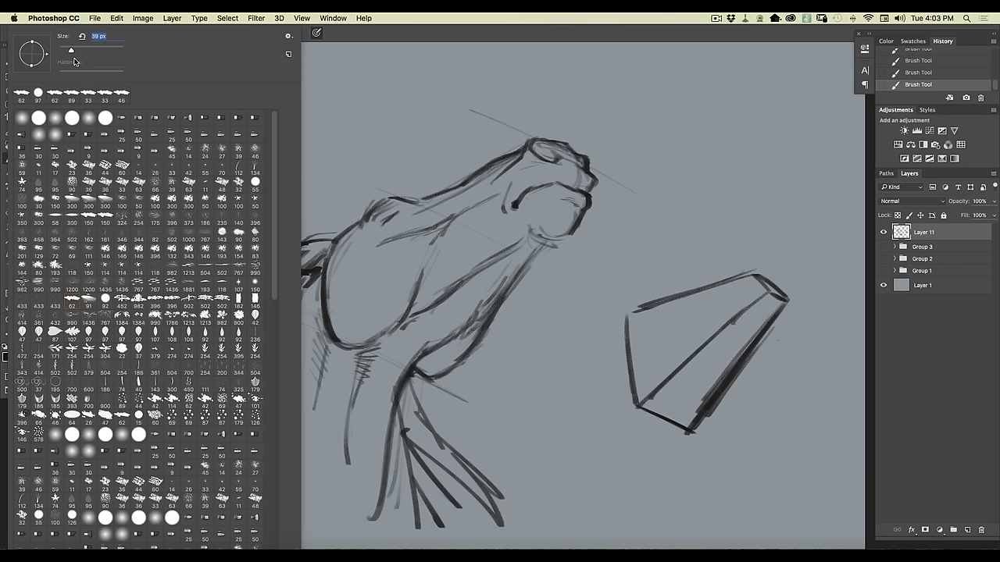
left_click(331, 37)
key("super+equal")
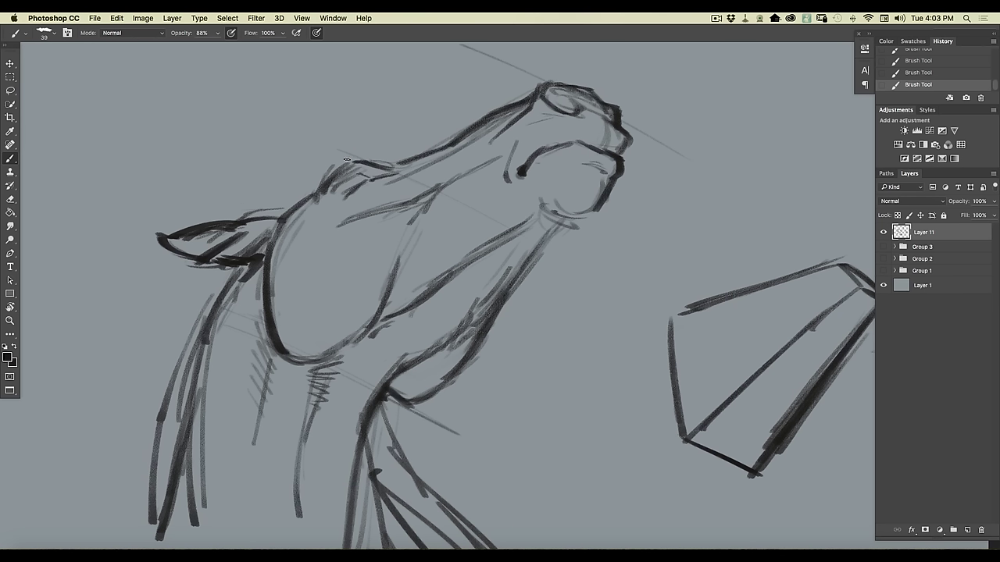
mouse_move(355, 167)
left_mouse_down()
mouse_move(333, 189)
mouse_move(358, 172)
mouse_move(335, 187)
mouse_move(364, 181)
mouse_move(349, 197)
mouse_move(366, 182)
mouse_move(343, 199)
mouse_move(337, 184)
mouse_move(329, 209)
mouse_move(324, 200)
mouse_move(361, 197)
mouse_move(344, 206)
mouse_move(362, 181)
mouse_move(340, 200)
mouse_move(350, 177)
left_mouse_up()
- Draw two small eye diagrams above the ear, one level and one from below, with an arrow marking the viewing direction
mouse_move(262, 123)
left_mouse_down()
mouse_move(243, 106)
mouse_move(212, 109)
mouse_move(250, 108)
mouse_move(222, 132)
mouse_move(207, 129)
mouse_move(270, 131)
mouse_move(239, 134)
left_mouse_up()
mouse_move(214, 112)
left_mouse_down()
mouse_move(247, 106)
mouse_move(272, 129)
left_mouse_up()
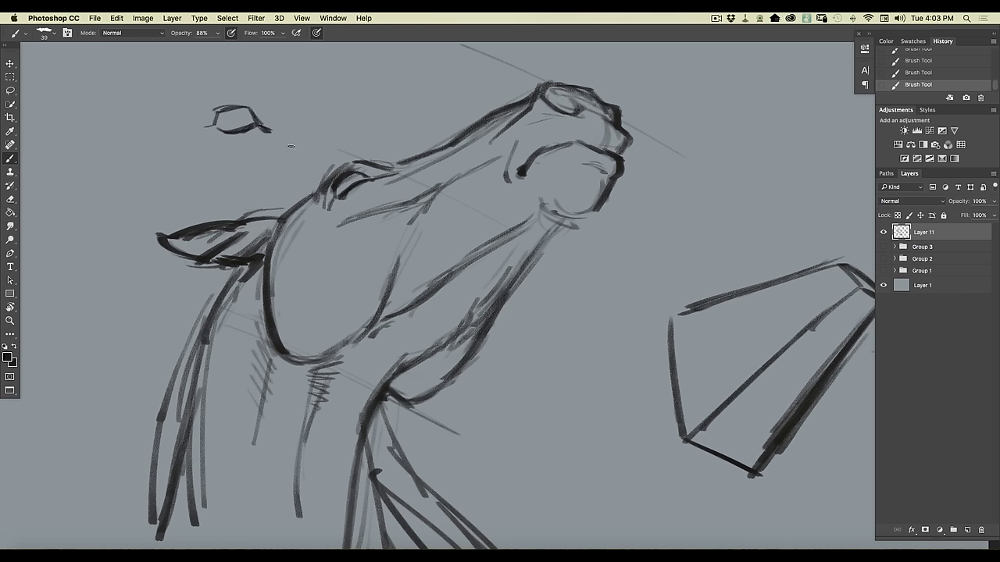
mouse_move(218, 159)
left_mouse_down()
mouse_move(226, 189)
mouse_move(223, 173)
mouse_move(208, 176)
left_mouse_up()
mouse_move(217, 155)
left_mouse_down()
mouse_move(234, 172)
mouse_move(231, 202)
left_mouse_up()
mouse_move(162, 111)
left_mouse_down()
mouse_move(132, 124)
mouse_move(133, 115)
mouse_move(167, 112)
mouse_move(148, 107)
mouse_move(132, 119)
mouse_move(166, 109)
mouse_move(139, 102)
mouse_move(187, 116)
left_mouse_up()
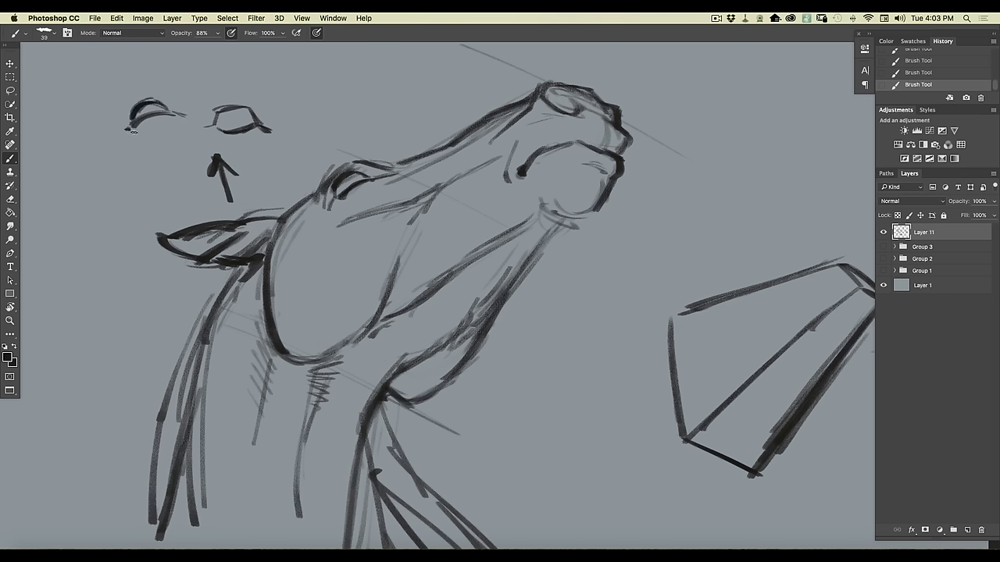
left_click_drag(127, 129, 175, 115)
- Refine the eyelids on the horse's head and hatch a shadow beneath the eye
mouse_move(329, 179)
left_mouse_down()
mouse_move(346, 162)
mouse_move(329, 179)
mouse_move(373, 171)
left_mouse_up()
mouse_move(344, 204)
left_mouse_down()
mouse_move(357, 200)
mouse_move(325, 210)
left_mouse_up()
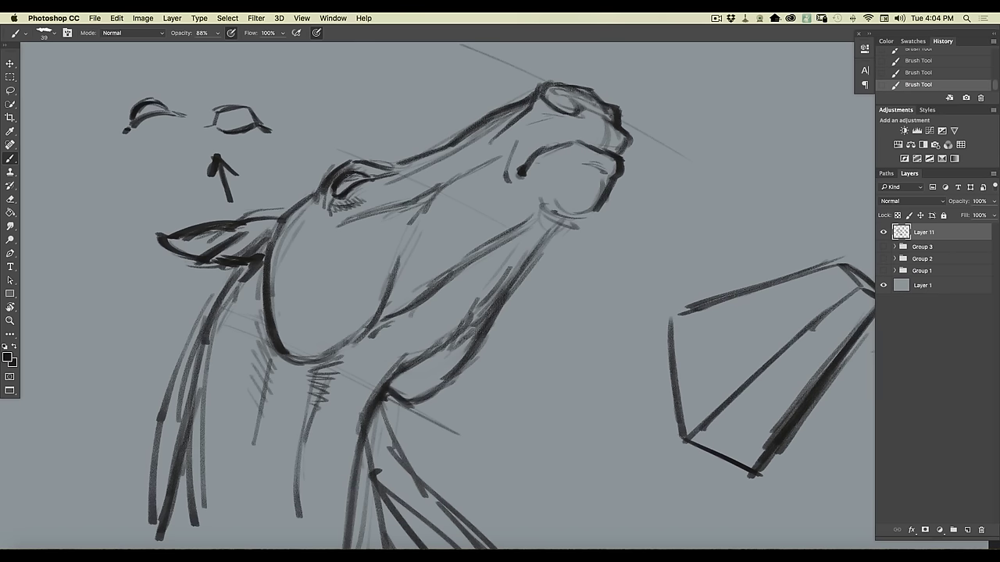
mouse_move(336, 178)
left_mouse_down()
mouse_move(332, 187)
mouse_move(331, 164)
left_mouse_up()
- Lower the opacity of the sketch layer and add a new layer above it
left_click_drag(994, 201, 962, 216)
left_click(966, 529)
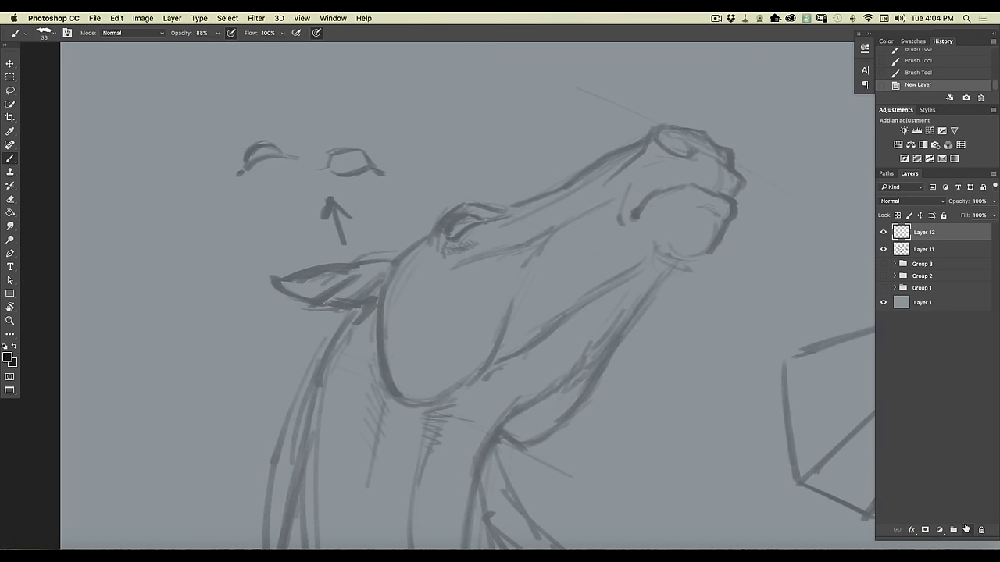
- Ink the eye on the new layer with dark lids, an outlined eyeball and the brow fold around it
left_click_drag(468, 213, 482, 221)
mouse_move(468, 214)
left_mouse_down()
mouse_move(479, 220)
mouse_move(462, 213)
left_mouse_up()
left_click_drag(452, 225, 445, 234)
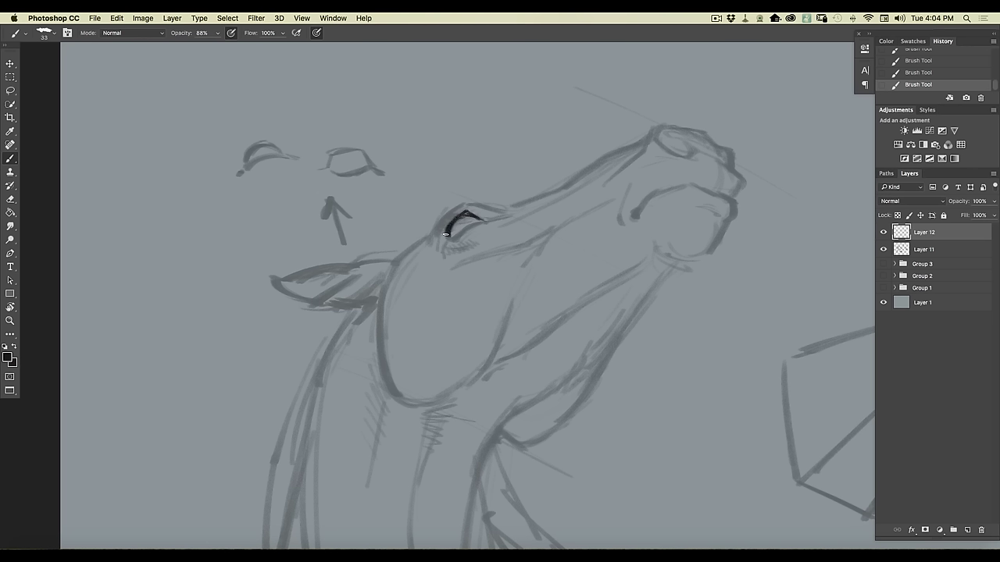
left_click_drag(452, 214, 443, 234)
left_click_drag(478, 222, 443, 242)
left_click_drag(452, 209, 509, 223)
left_click_drag(445, 215, 423, 236)
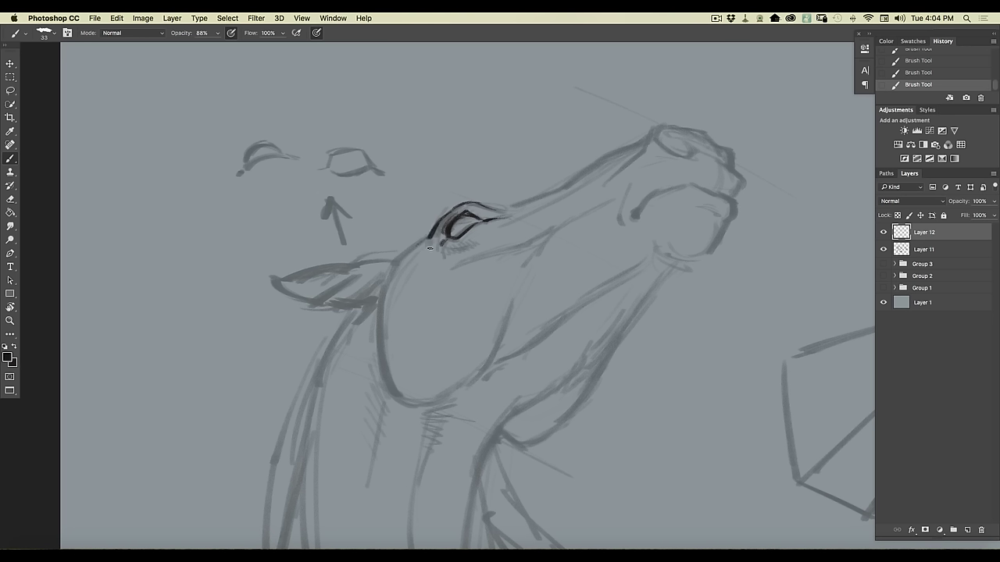
- Ink the contour running from the brow toward the ear and the cheekbone ridge below the eye
left_click_drag(403, 263, 430, 246)
left_click_drag(420, 254, 399, 260)
left_click_drag(489, 254, 515, 246)
mouse_move(540, 233)
left_mouse_down()
mouse_move(481, 260)
mouse_move(507, 250)
left_mouse_up()
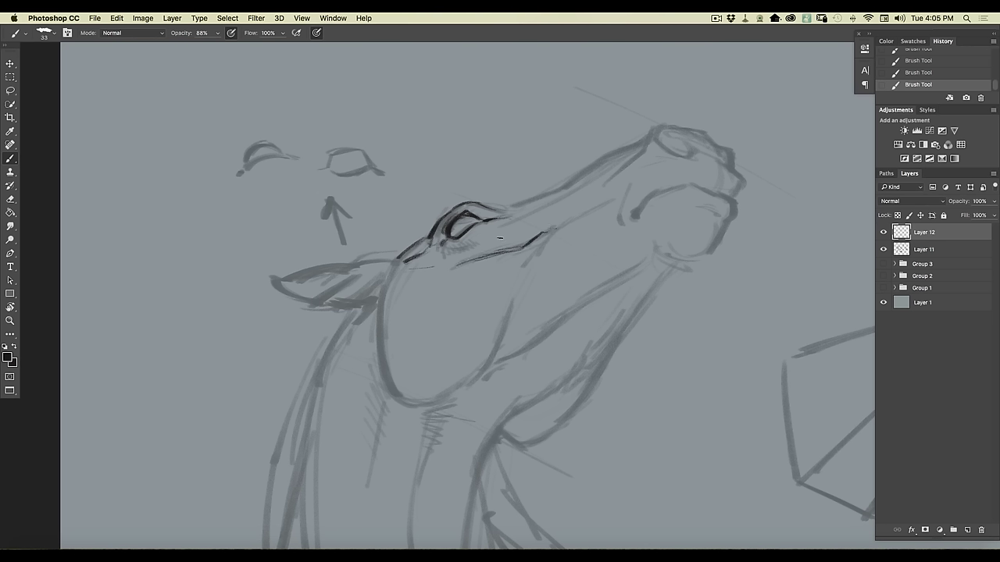
- Ink the large rounded cheek, tracing its front edge, bottom curve and back edge
left_click_drag(523, 261, 491, 358)
mouse_move(516, 289)
left_mouse_down()
mouse_move(489, 364)
mouse_move(422, 402)
left_mouse_up()
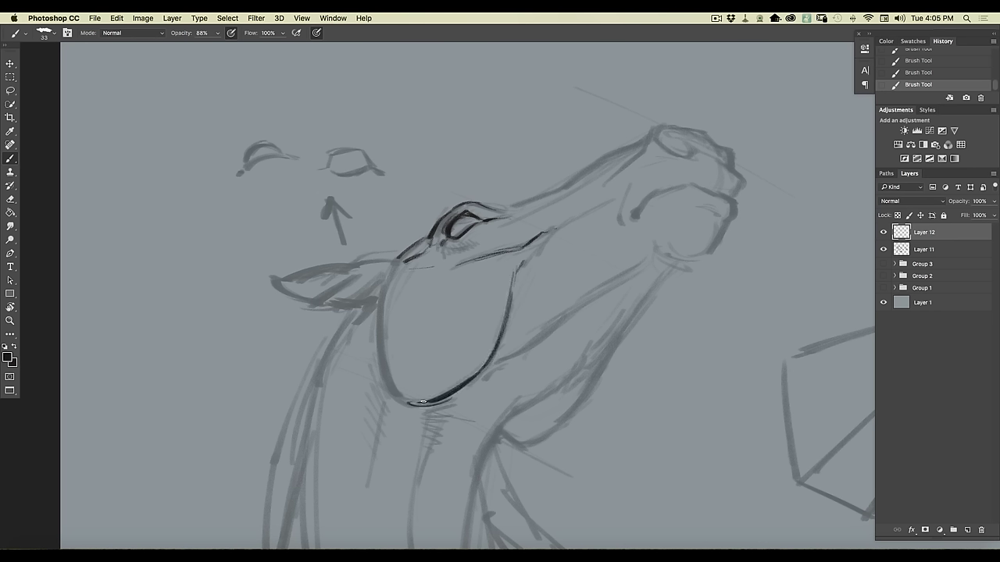
left_click_drag(379, 345, 412, 401)
mouse_move(381, 299)
left_mouse_down()
mouse_move(380, 370)
mouse_move(407, 416)
left_mouse_up()
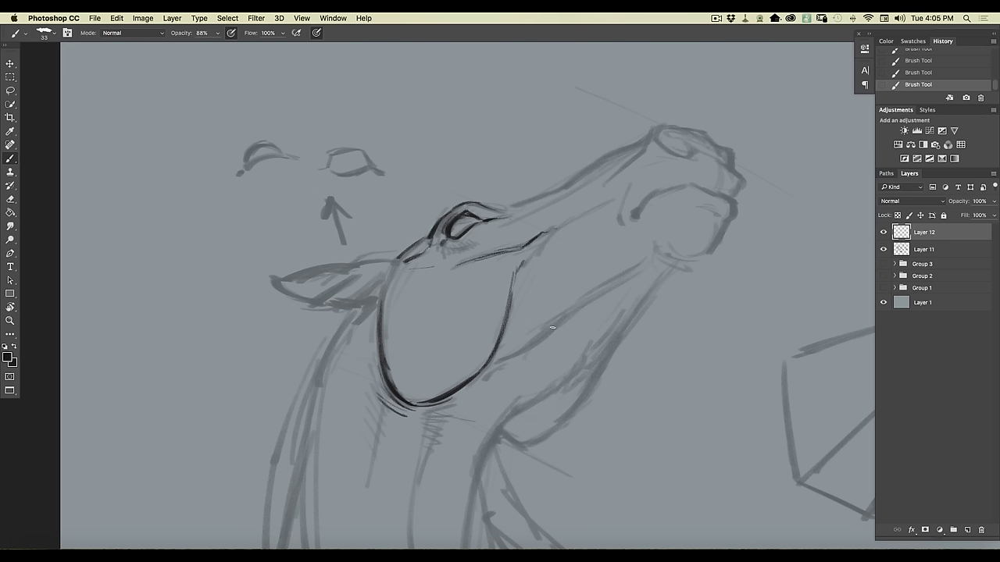
- Ink the near jaw line and both contours of the far jaw from the chin to the throat
left_click_drag(506, 357, 559, 325)
left_click_drag(625, 276, 643, 266)
mouse_move(669, 261)
left_mouse_down()
mouse_move(642, 272)
mouse_move(652, 272)
mouse_move(613, 341)
mouse_move(494, 428)
left_mouse_up()
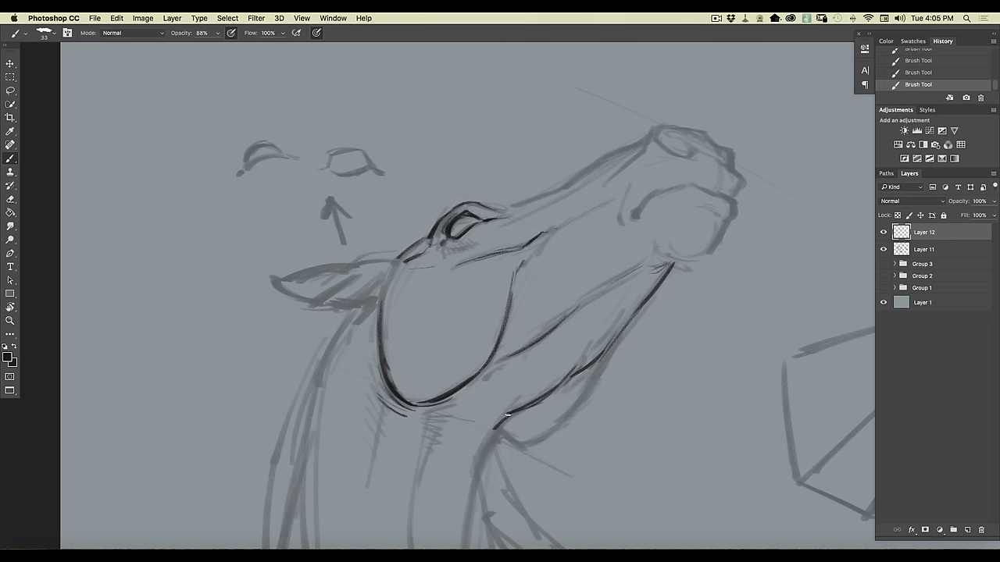
mouse_move(613, 348)
left_mouse_down()
mouse_move(571, 418)
mouse_move(525, 443)
mouse_move(506, 435)
left_mouse_up()
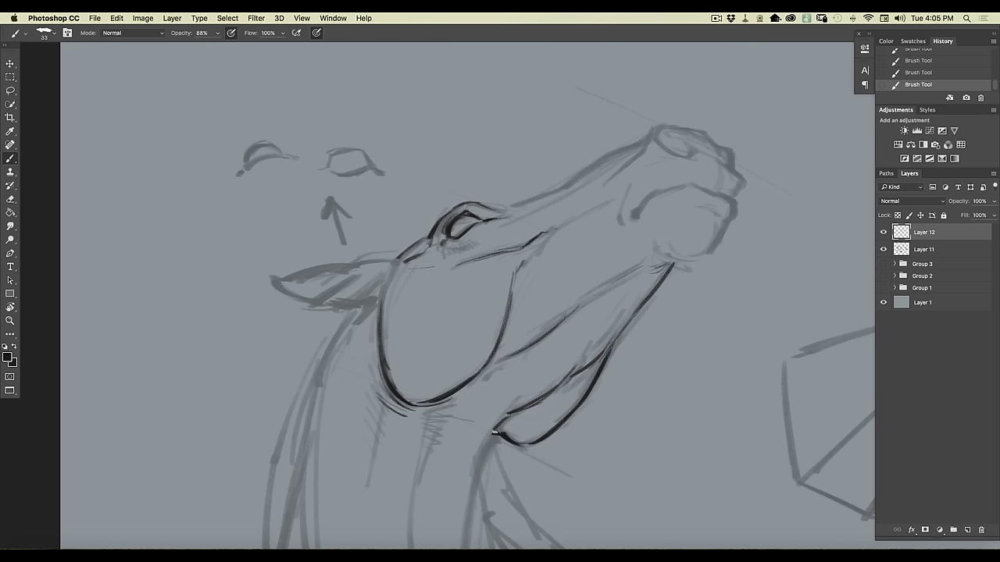
- Ink the front neck line descending from the throat and touch up the far jaw contour
left_click_drag(494, 437, 469, 516)
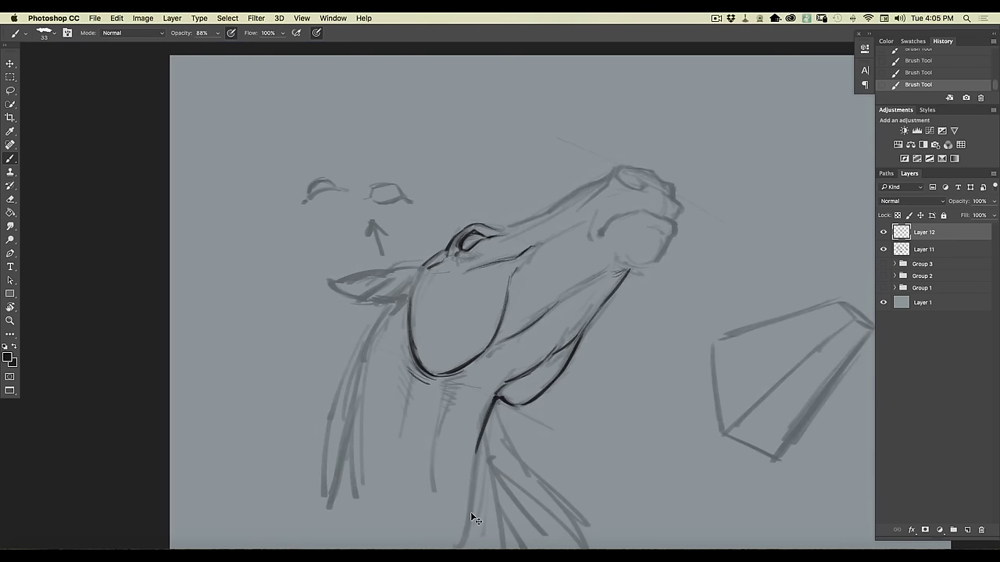
scroll(471, 519, "up", 2)
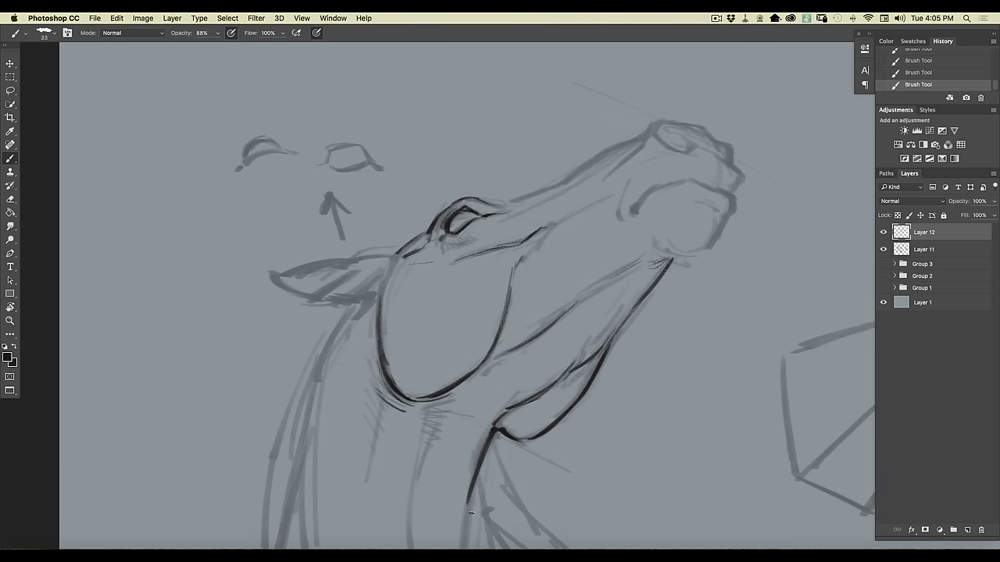
mouse_move(598, 344)
left_mouse_down()
mouse_move(659, 255)
mouse_move(603, 321)
left_mouse_up()
- Ink the rounded chin and lower lip, joining them to the front end of the jaw
left_click_drag(658, 251, 663, 257)
left_click_drag(654, 235, 662, 247)
left_click_drag(654, 229, 673, 255)
left_click_drag(656, 239, 681, 256)
mouse_move(729, 196)
left_mouse_down()
mouse_move(721, 234)
mouse_move(681, 256)
mouse_move(701, 255)
left_mouse_up()
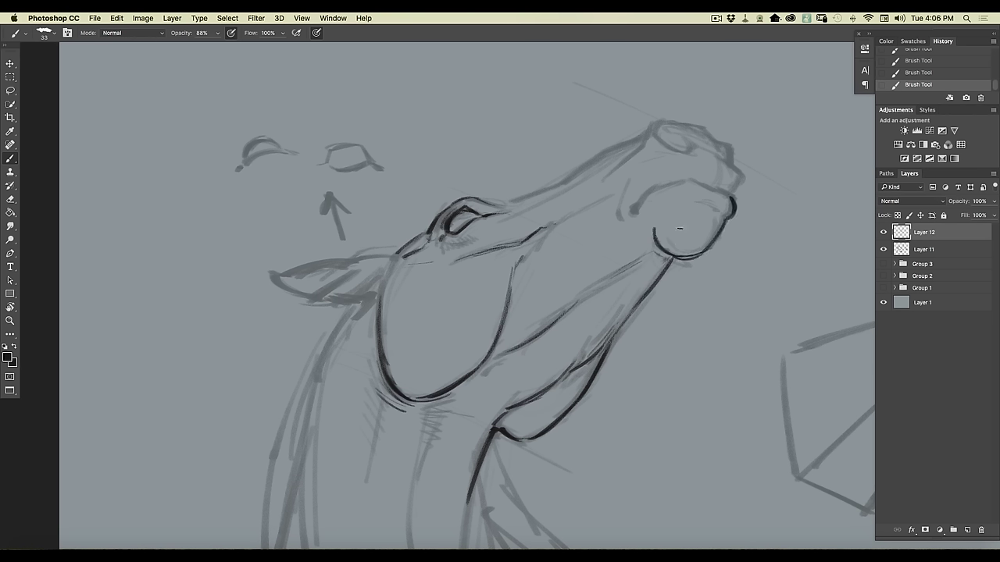
left_click_drag(652, 228, 653, 240)
mouse_move(648, 231)
left_mouse_down()
mouse_move(619, 236)
mouse_move(653, 236)
mouse_move(665, 251)
left_mouse_up()
- Ink the mouth line and upper lip, then outline the nostril and darken its inside
mouse_move(726, 160)
left_mouse_down()
mouse_move(741, 181)
mouse_move(729, 193)
mouse_move(668, 182)
mouse_move(730, 194)
mouse_move(681, 181)
mouse_move(653, 186)
mouse_move(635, 207)
mouse_move(651, 186)
mouse_move(619, 215)
mouse_move(622, 183)
left_mouse_up()
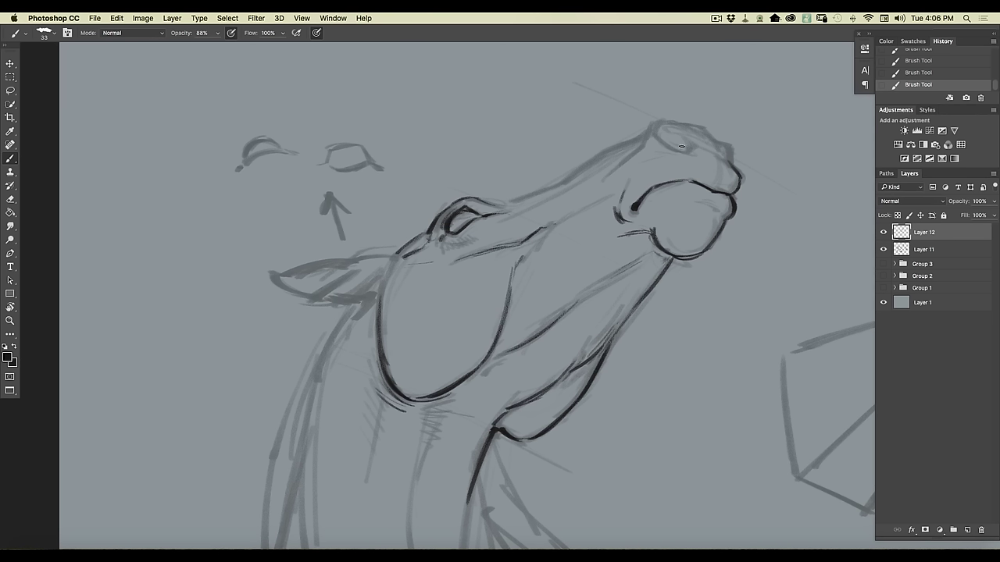
mouse_move(723, 166)
left_mouse_down()
mouse_move(697, 148)
mouse_move(721, 184)
mouse_move(730, 148)
mouse_move(683, 124)
mouse_move(709, 133)
mouse_move(723, 162)
left_mouse_up()
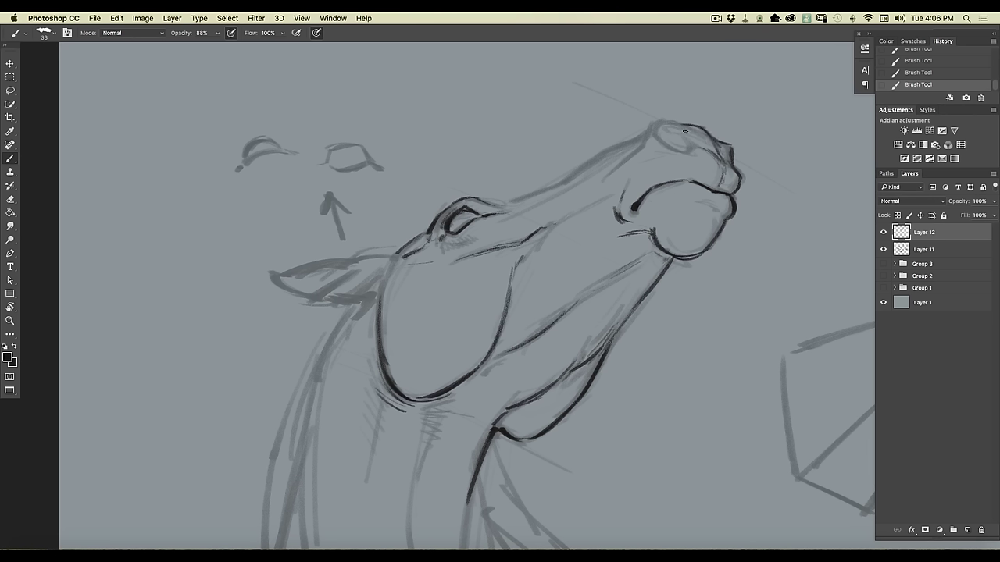
mouse_move(684, 124)
left_mouse_down()
mouse_move(660, 121)
mouse_move(653, 133)
left_mouse_up()
mouse_move(681, 149)
left_mouse_down()
mouse_move(654, 138)
mouse_move(675, 149)
left_mouse_up()
mouse_move(677, 133)
left_mouse_down()
mouse_move(648, 124)
mouse_move(660, 134)
mouse_move(645, 134)
mouse_move(654, 148)
mouse_move(648, 123)
mouse_move(661, 150)
left_mouse_up()
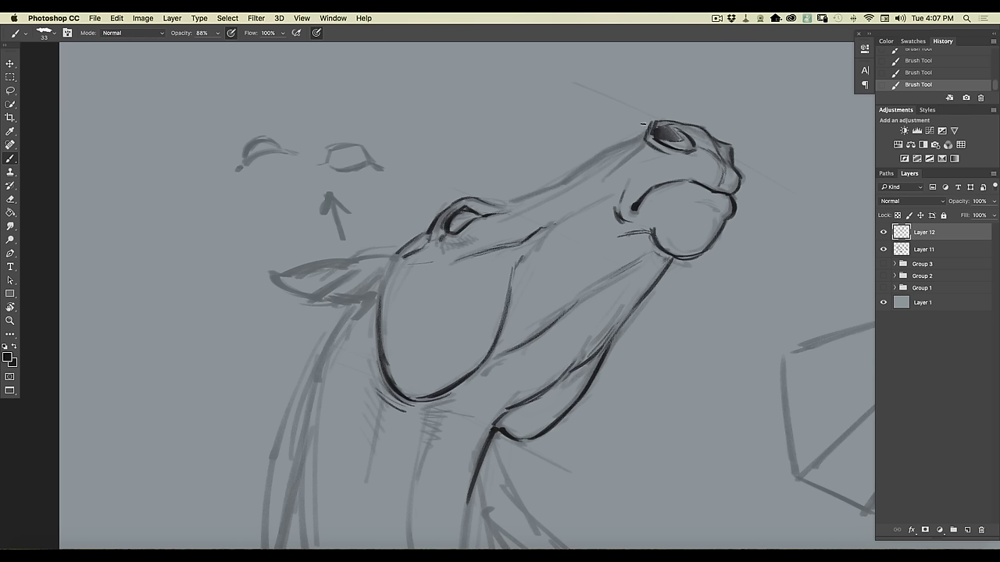
- Ink the nose bridge contour from the nostril back to the brow, with a short fold line behind the nostril
left_click_drag(641, 138, 609, 169)
mouse_move(649, 126)
left_mouse_down()
mouse_move(661, 121)
mouse_move(692, 141)
left_mouse_up()
mouse_move(642, 133)
left_mouse_down()
mouse_move(548, 189)
mouse_move(530, 192)
mouse_move(559, 183)
mouse_move(480, 202)
left_mouse_up()
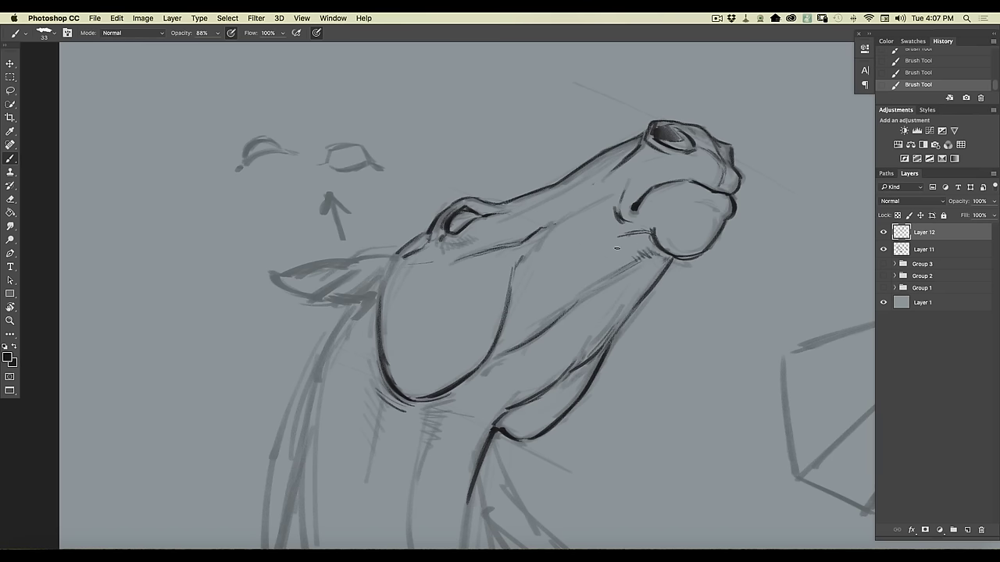
- Ink the back and front lines of the neck and draw a light guide line across the throat below the cheek
key("super+minus")
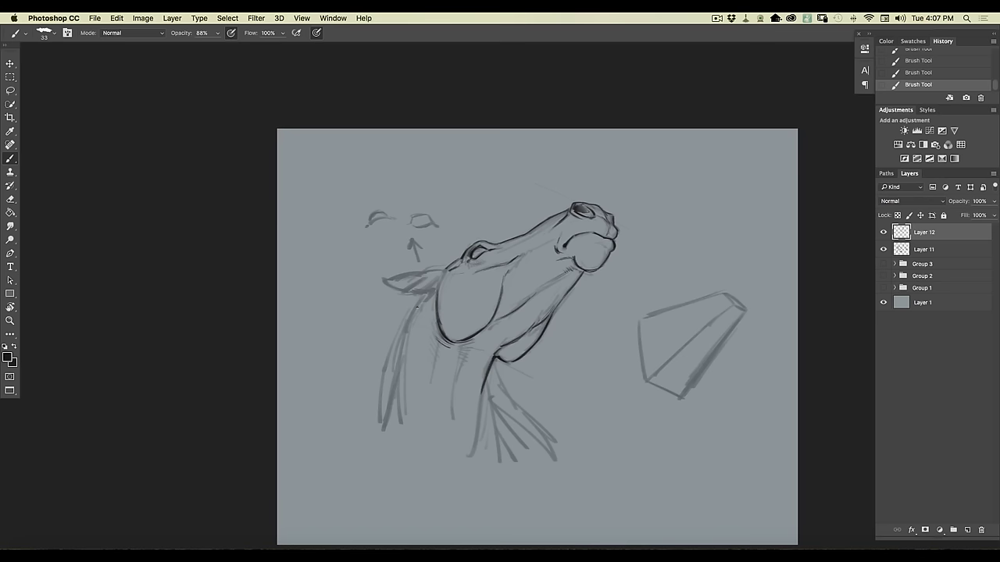
left_click_drag(424, 296, 383, 405)
left_click_drag(489, 372, 481, 466)
key("super+equal")
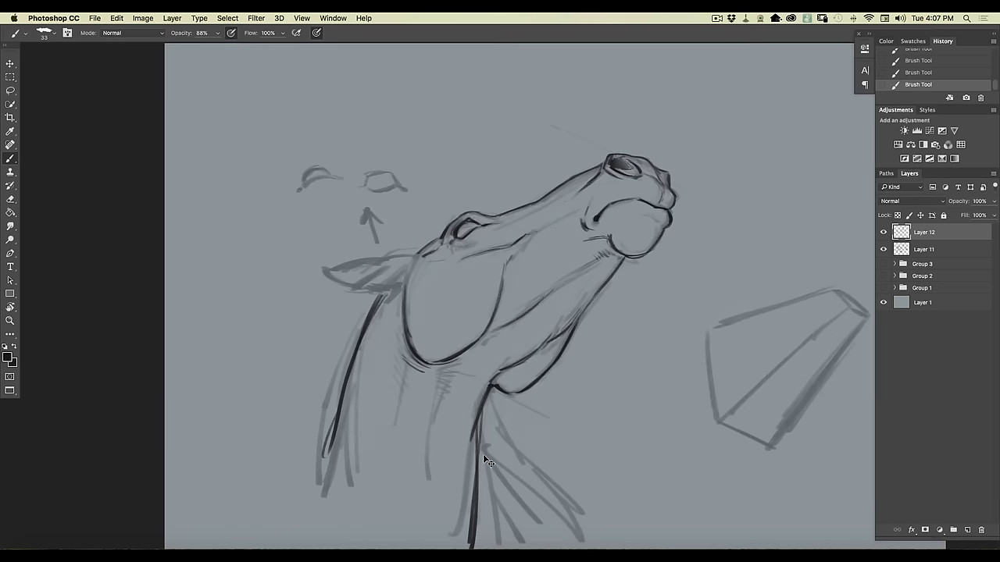
key("super+equal")
left_click_drag(486, 411, 425, 390)
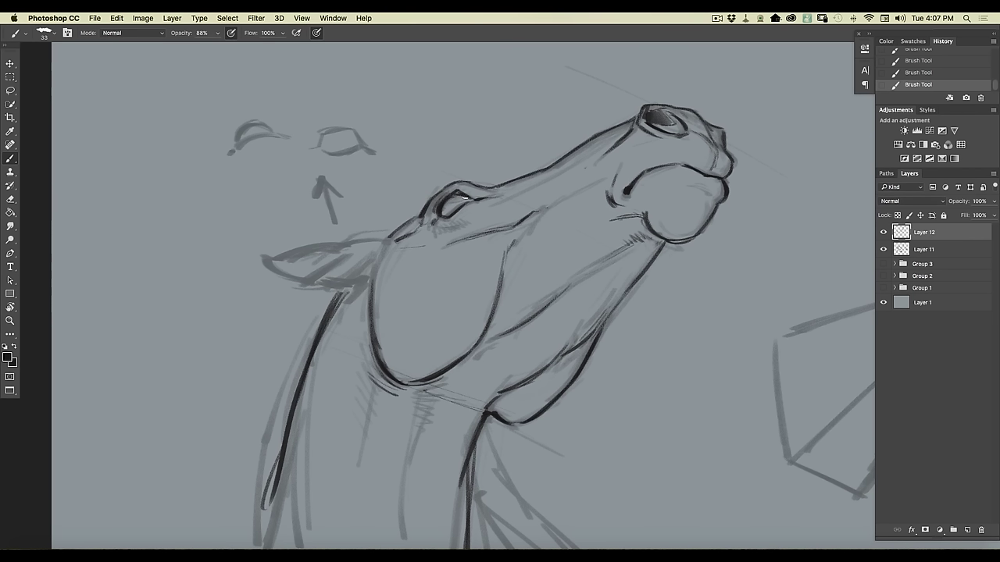
- Fill the eyeball with dark tone and hatch the shadow side along the nose bridge
mouse_move(447, 205)
left_mouse_down()
mouse_move(462, 200)
mouse_move(444, 218)
left_mouse_up()
key("super+0")
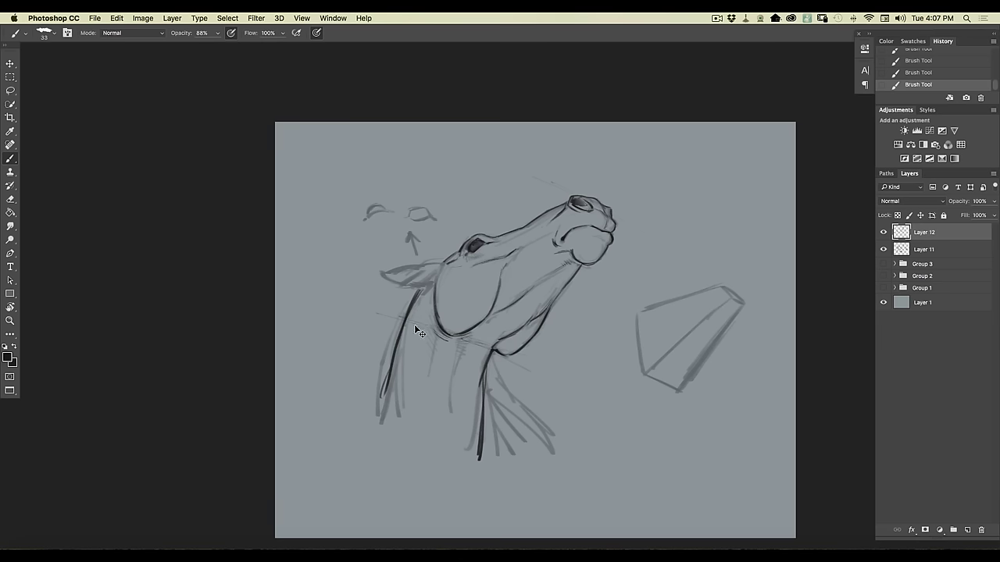
key("super+plus")
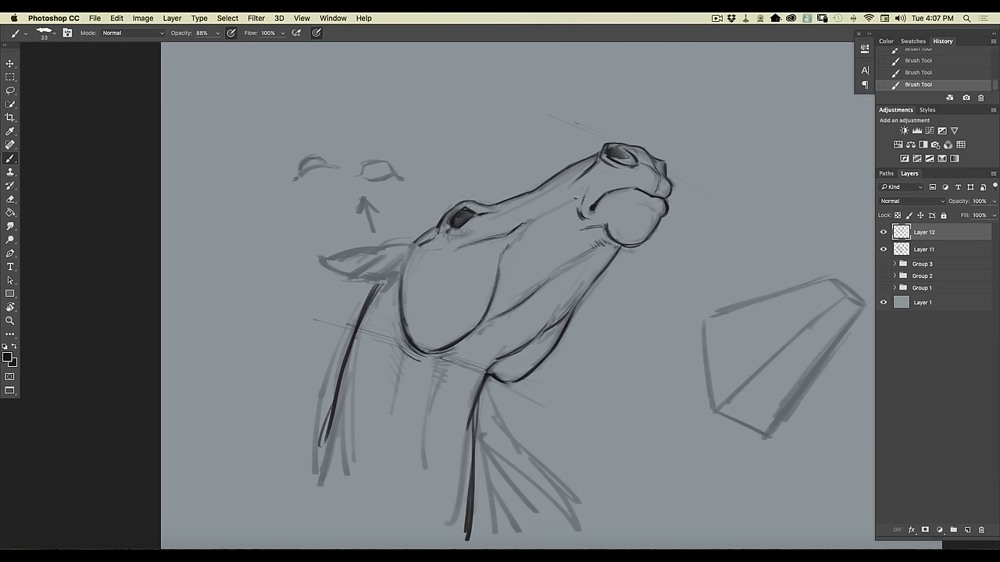
left_click_drag(579, 172, 539, 201)
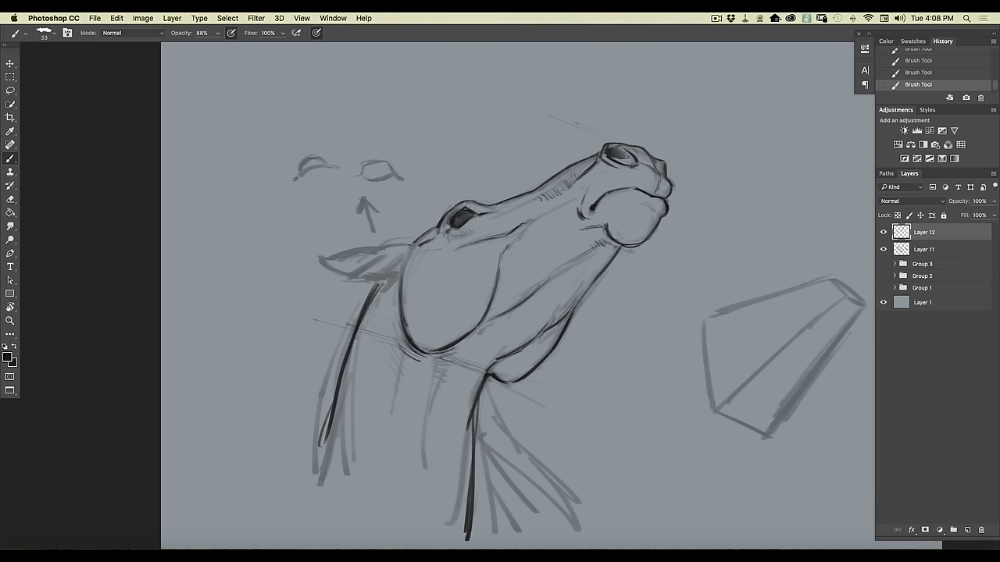
- Ink the ear and the cheek's back edge, and extend the back neck line with heavier strokes
mouse_move(409, 245)
left_mouse_down()
mouse_move(334, 279)
mouse_move(363, 253)
mouse_move(321, 259)
mouse_move(342, 272)
mouse_move(382, 255)
mouse_move(321, 260)
mouse_move(358, 274)
mouse_move(333, 273)
mouse_move(378, 264)
mouse_move(372, 273)
mouse_move(394, 274)
mouse_move(390, 282)
mouse_move(393, 262)
mouse_move(398, 306)
left_mouse_up()
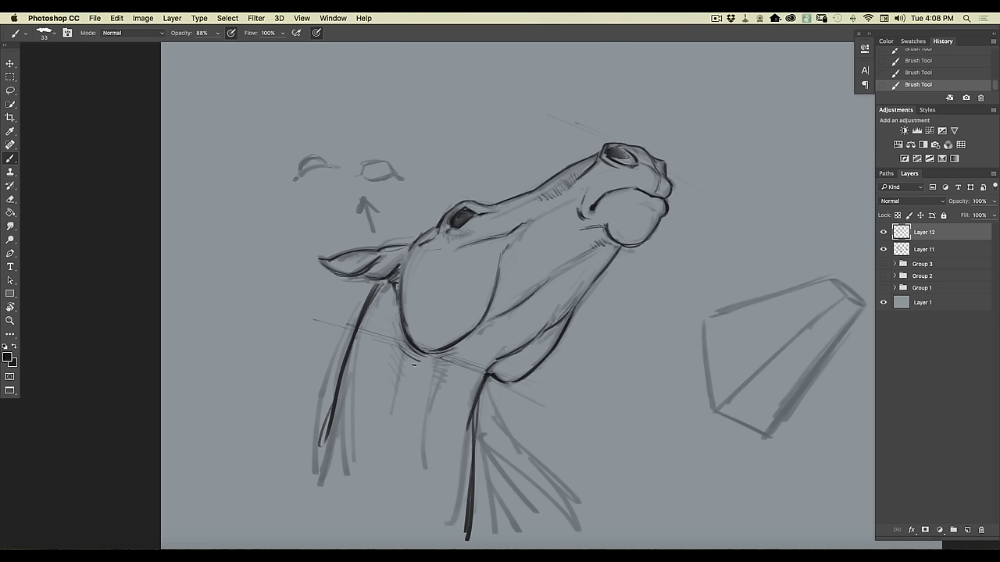
mouse_move(389, 268)
left_mouse_down()
mouse_move(402, 337)
mouse_move(396, 328)
mouse_move(391, 343)
left_mouse_up()
left_click_drag(363, 312, 329, 459)
left_click_drag(336, 381, 329, 444)
left_click_drag(363, 303, 325, 466)
left_click_drag(325, 462, 308, 498)
- Ink the fanning strokes beside the front of the neck and reinforce the back neck and near jaw lines
left_click_drag(484, 381, 537, 472)
left_click_drag(480, 419, 577, 511)
left_click_drag(355, 319, 324, 437)
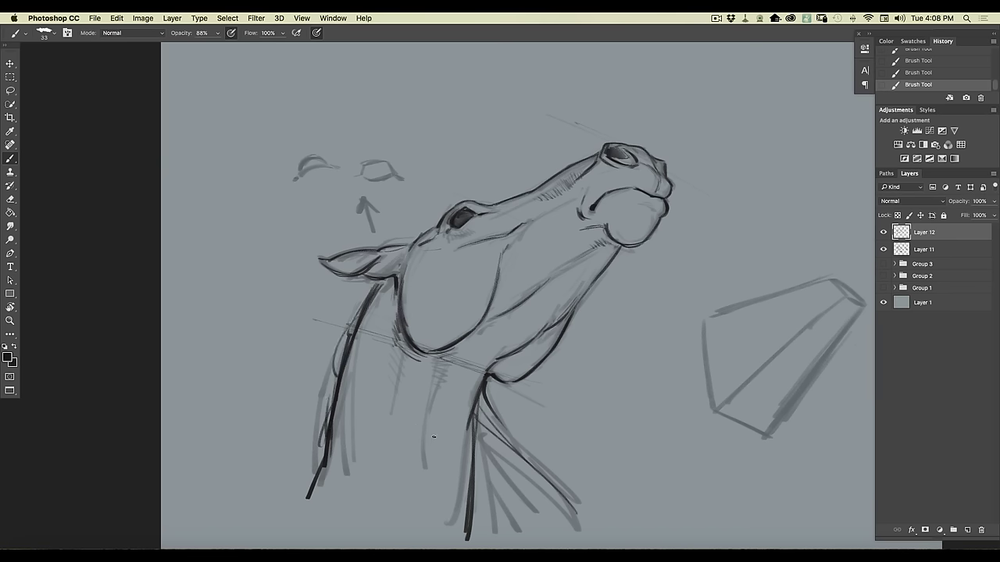
mouse_move(483, 454)
left_mouse_down()
mouse_move(587, 530)
mouse_move(576, 528)
left_mouse_up()
left_click_drag(477, 477, 522, 531)
left_click_drag(486, 495, 510, 536)
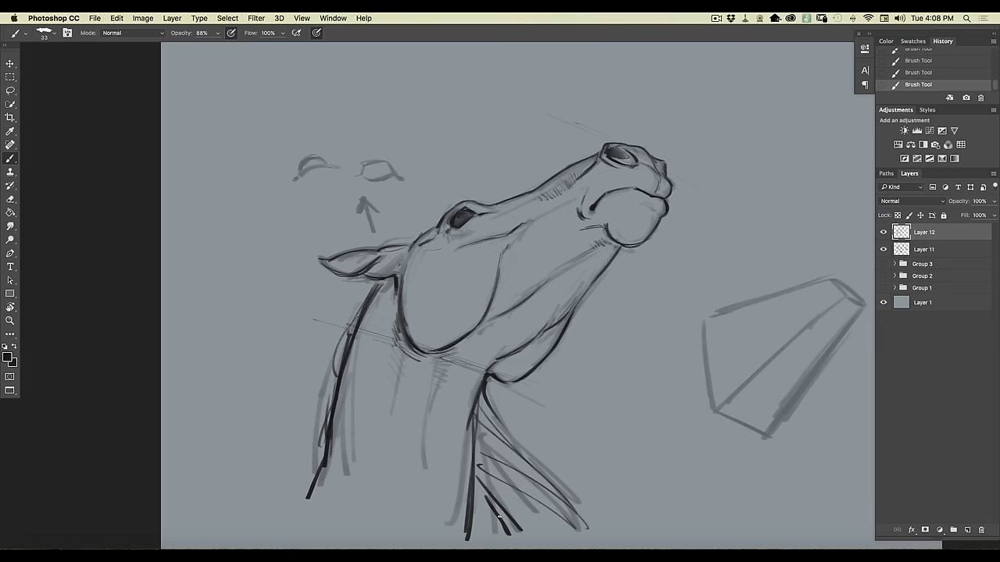
left_click_drag(580, 259, 551, 276)
- Create a new layer in Multiply blending mode and set the foreground colour to light grey bfbdbc
left_click(967, 530)
left_click(883, 201)
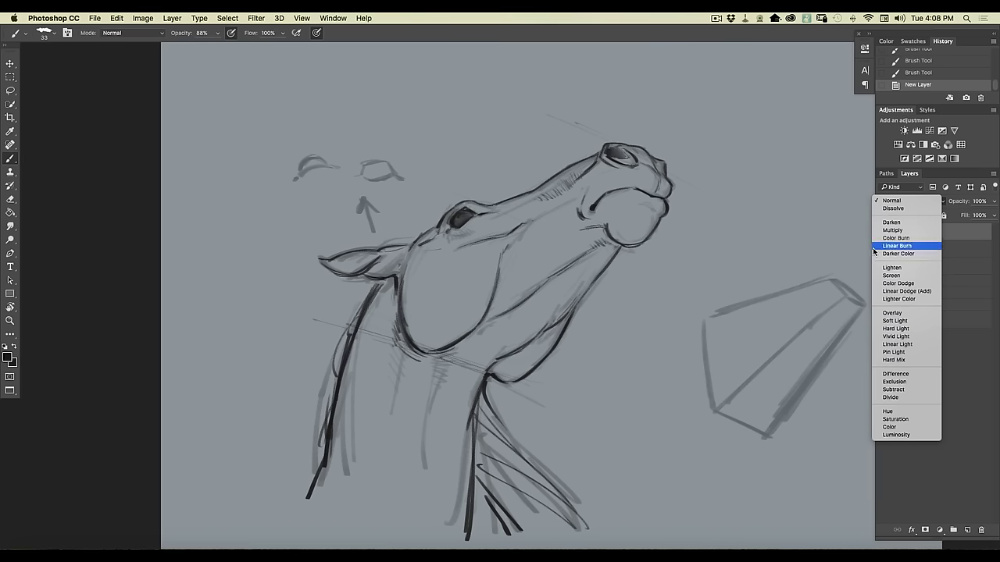
left_click(876, 231)
left_click(8, 357)
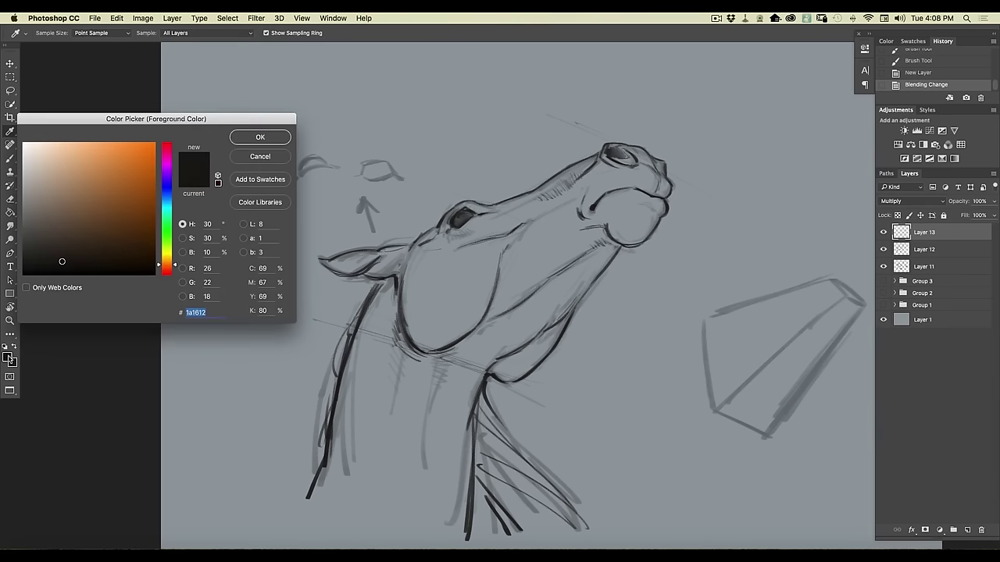
left_click(25, 177)
left_click(260, 137)
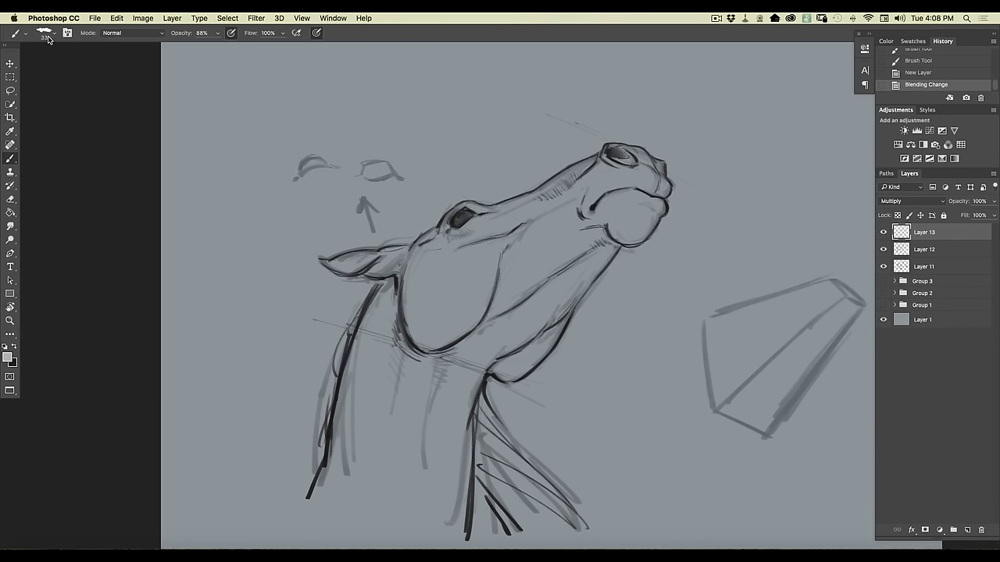
- Choose the textured 91 px brush tip, enlarge it to 159 px, and turn off pen pressure for size
right_click(112, 125)
left_click(88, 300)
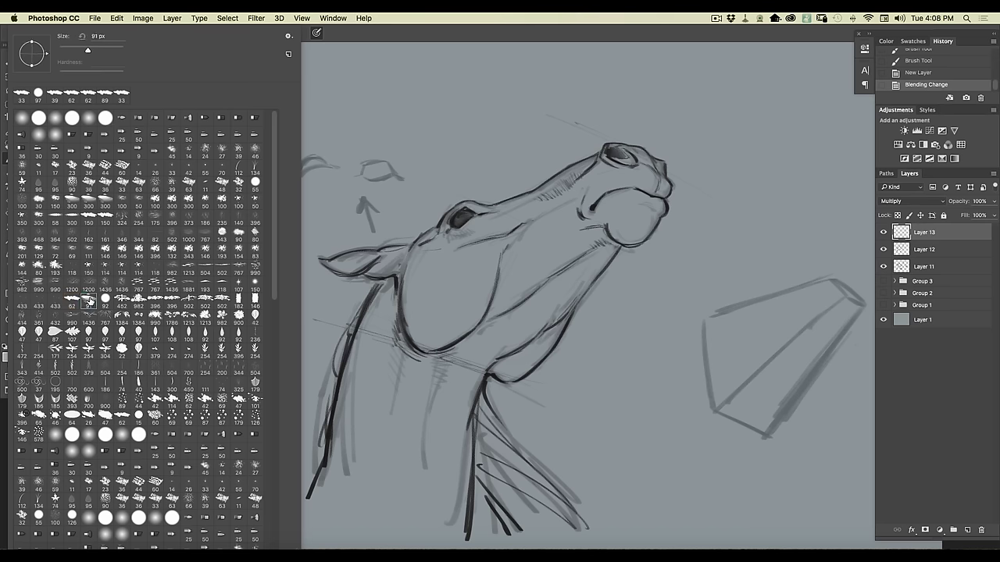
left_click(110, 49)
left_click(102, 52)
left_click(318, 34)
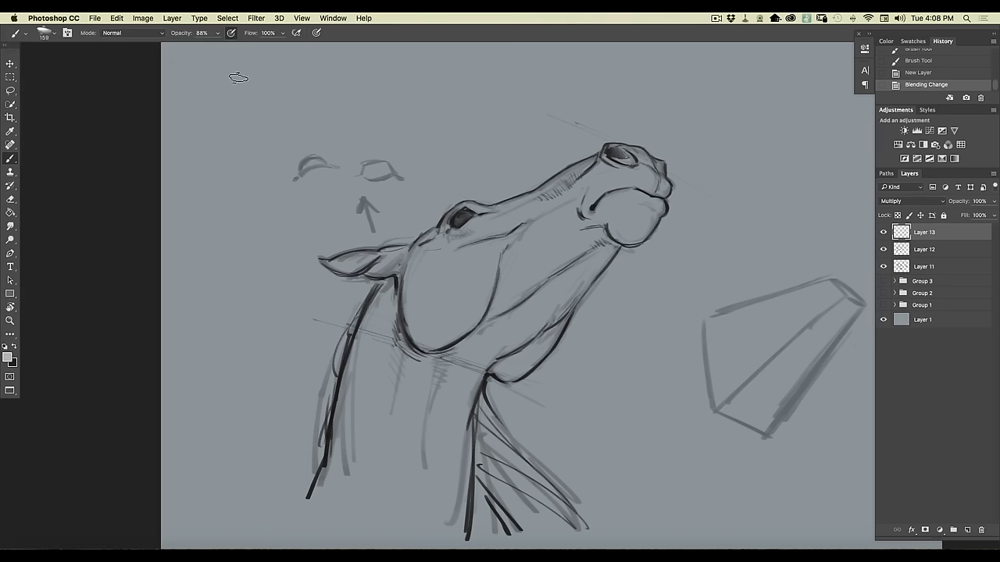
left_click(67, 34)
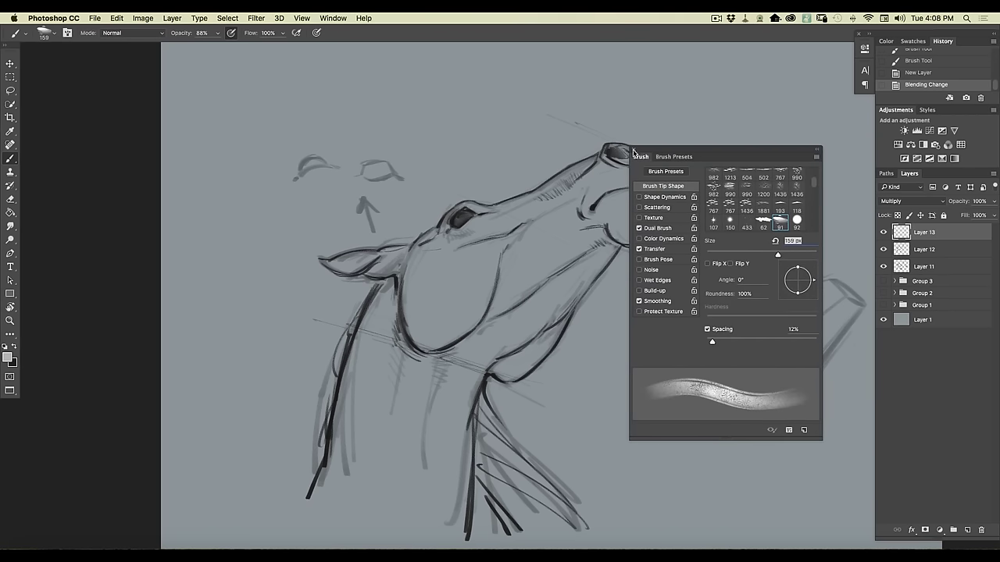
left_click(633, 152)
- Shade the underside of the jaw, the throat, the front of the neck and the chin in grey
mouse_move(605, 243)
left_mouse_down()
mouse_move(570, 295)
mouse_move(506, 317)
left_mouse_up()
mouse_move(592, 263)
left_mouse_down()
mouse_move(513, 373)
mouse_move(500, 328)
mouse_move(477, 344)
mouse_move(488, 322)
mouse_move(410, 353)
left_mouse_up()
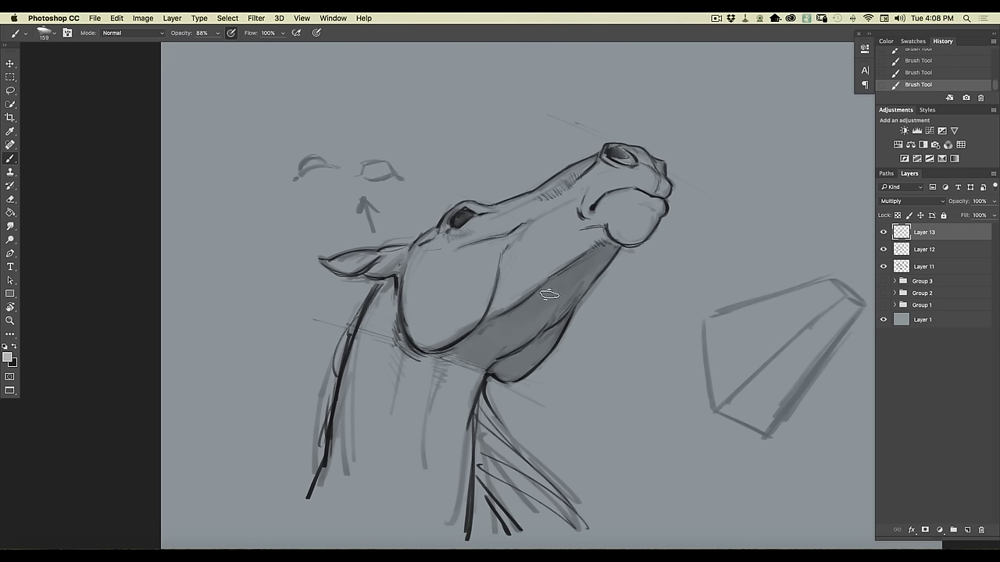
left_click_drag(599, 243, 492, 316)
mouse_move(502, 251)
left_mouse_down()
mouse_move(481, 344)
mouse_move(460, 330)
mouse_move(418, 347)
mouse_move(443, 429)
mouse_move(466, 379)
mouse_move(435, 437)
mouse_move(425, 353)
mouse_move(439, 492)
mouse_move(459, 383)
left_mouse_up()
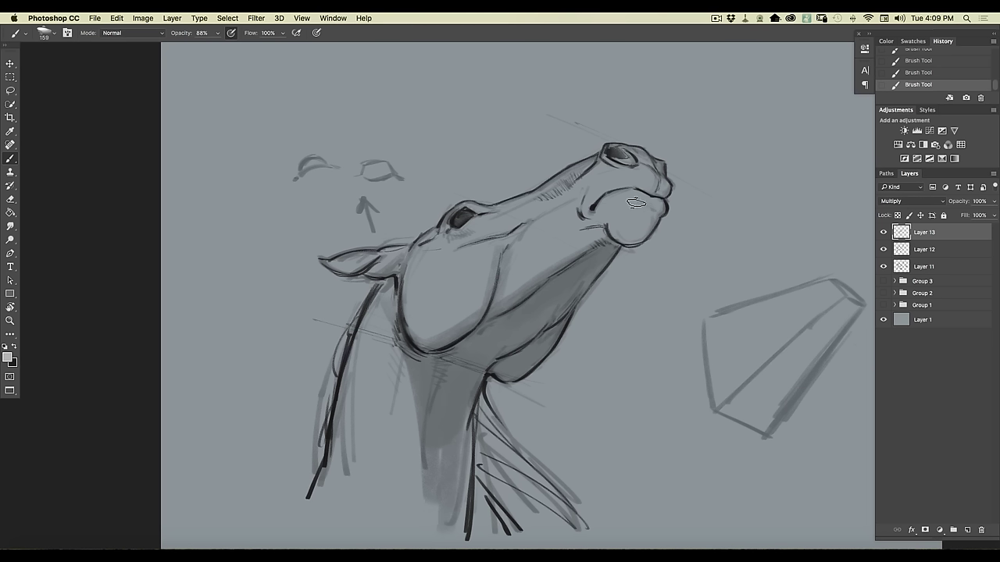
mouse_move(629, 208)
left_mouse_down()
mouse_move(644, 211)
mouse_move(632, 230)
mouse_move(601, 240)
left_mouse_up()
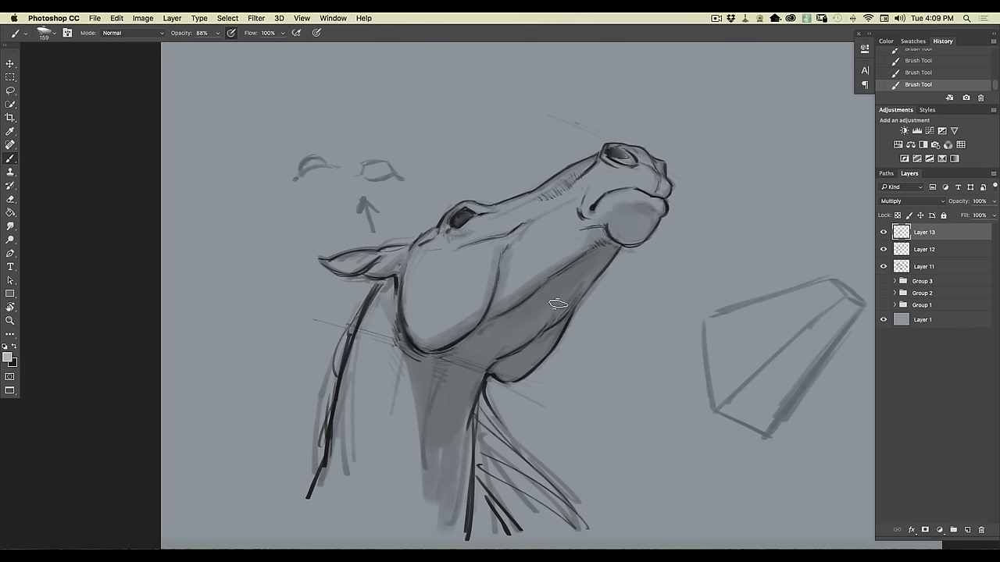
- Reduce the brush to 73 px and shade around the mouth, eye, cheek edge, jaw and ear
left_click(50, 34)
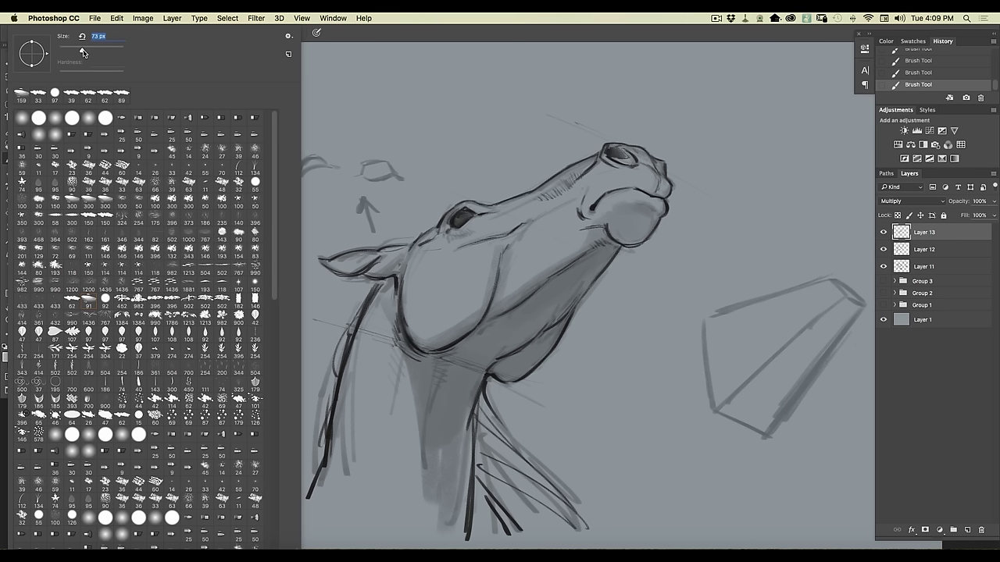
left_click(653, 192)
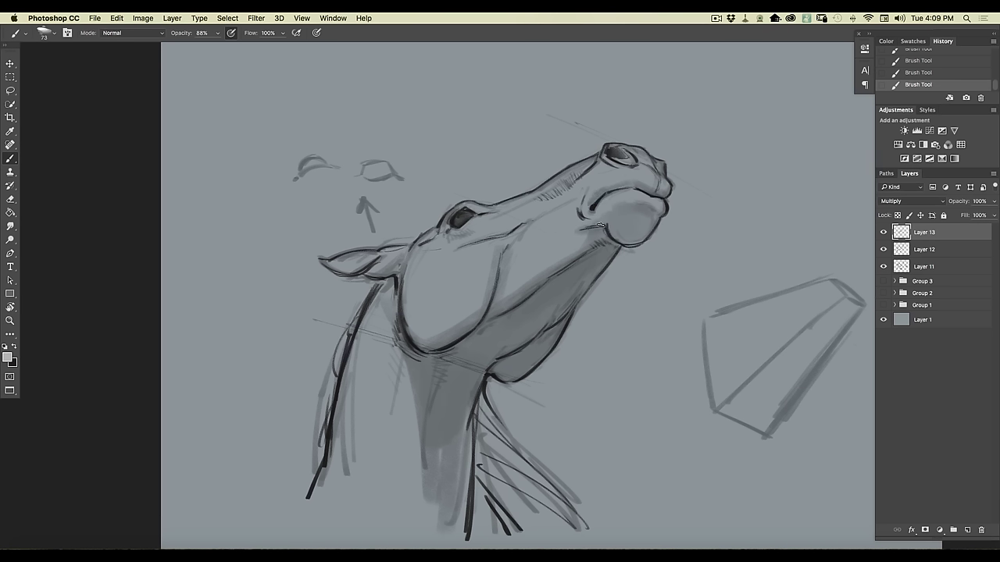
mouse_move(526, 226)
left_mouse_down()
mouse_move(511, 233)
mouse_move(492, 296)
left_mouse_up()
left_click_drag(474, 208, 448, 220)
left_click_drag(502, 269, 502, 300)
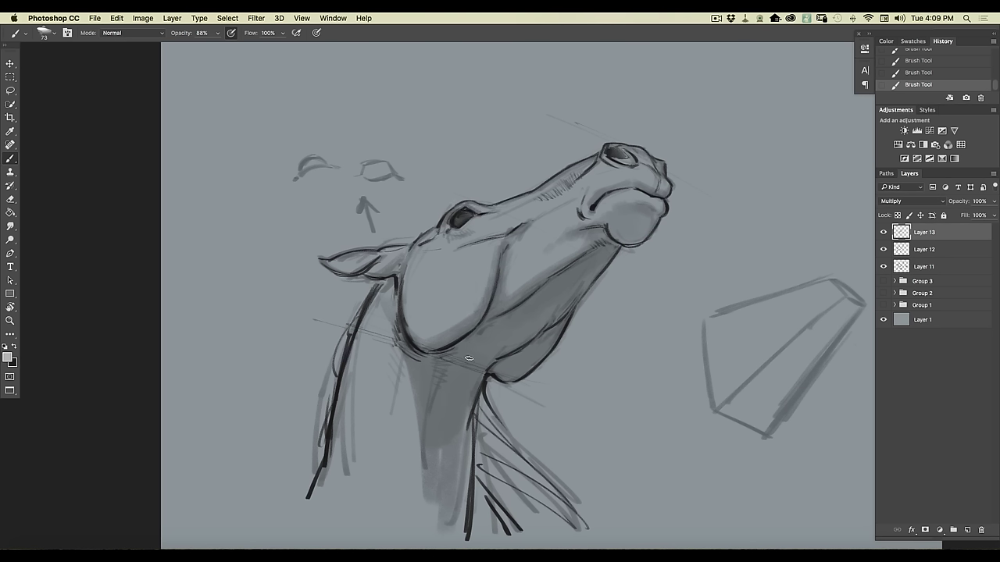
mouse_move(503, 344)
left_mouse_down()
mouse_move(546, 300)
mouse_move(550, 313)
mouse_move(570, 277)
mouse_move(576, 295)
mouse_move(601, 262)
mouse_move(568, 300)
left_mouse_up()
mouse_move(363, 255)
left_mouse_down()
mouse_move(332, 266)
mouse_move(393, 271)
mouse_move(392, 316)
mouse_move(380, 303)
mouse_move(388, 338)
mouse_move(372, 336)
mouse_move(368, 365)
left_mouse_up()
- Hide Groups 1 to 4 for an empty canvas and set the foreground colour to near-black for the brush
key("super+0")
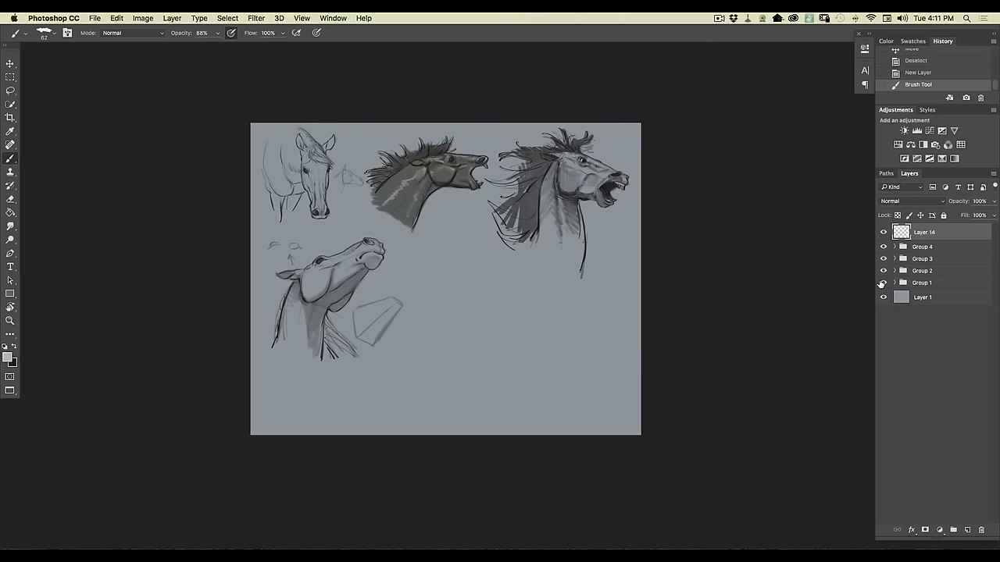
key("super+equal")
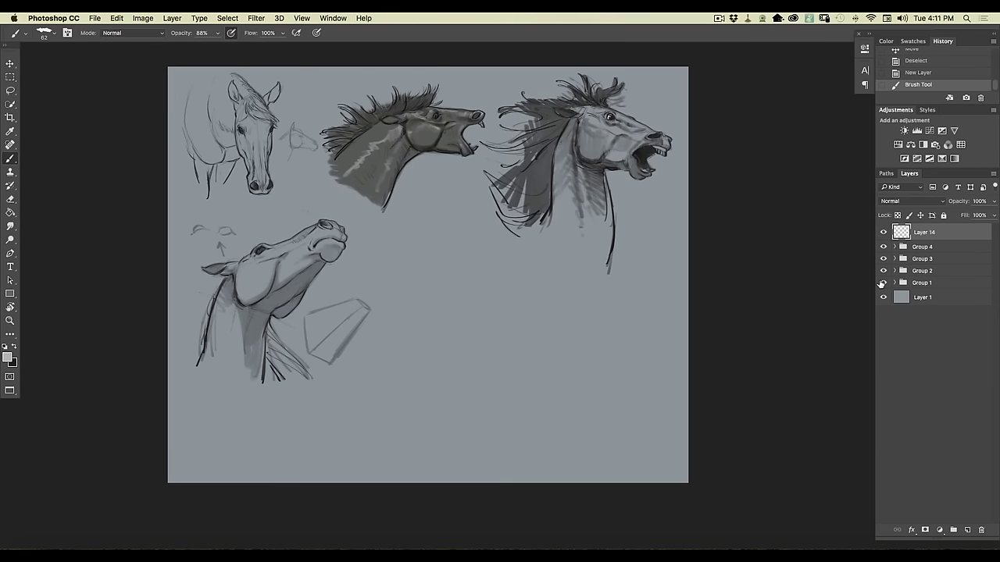
left_click_drag(145, 351, 180, 396)
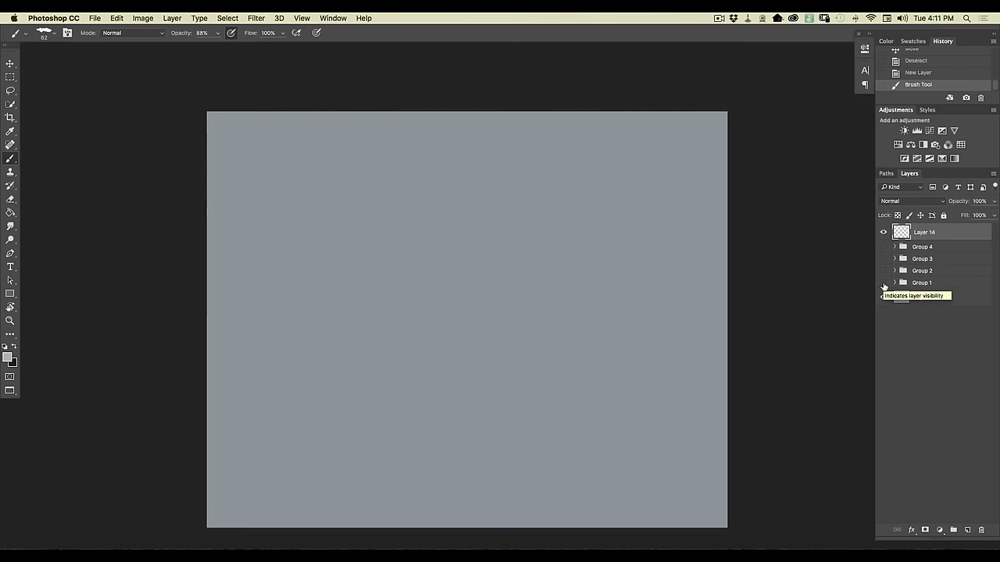
left_click(7, 357)
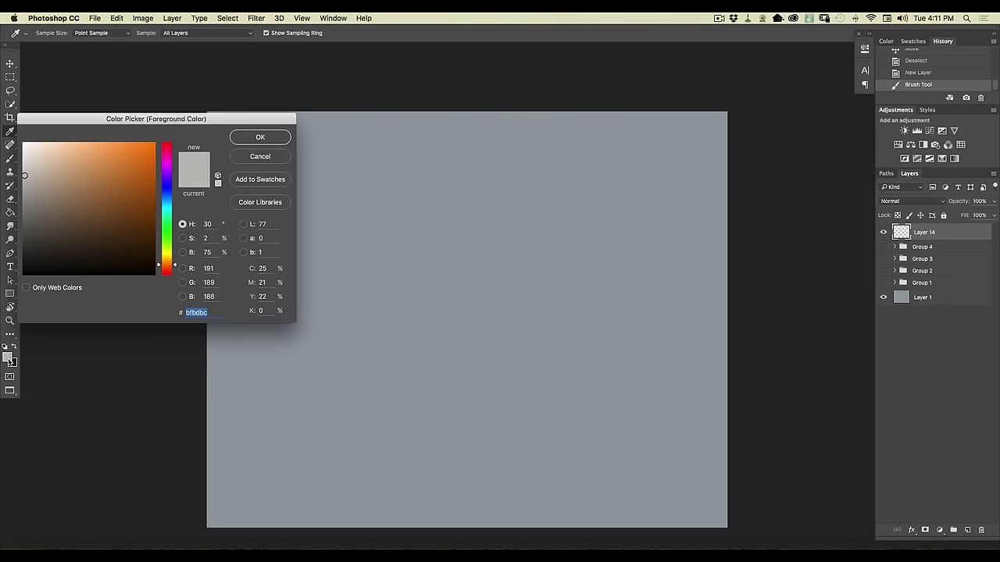
left_click(61, 259)
key("Return")
key("b")
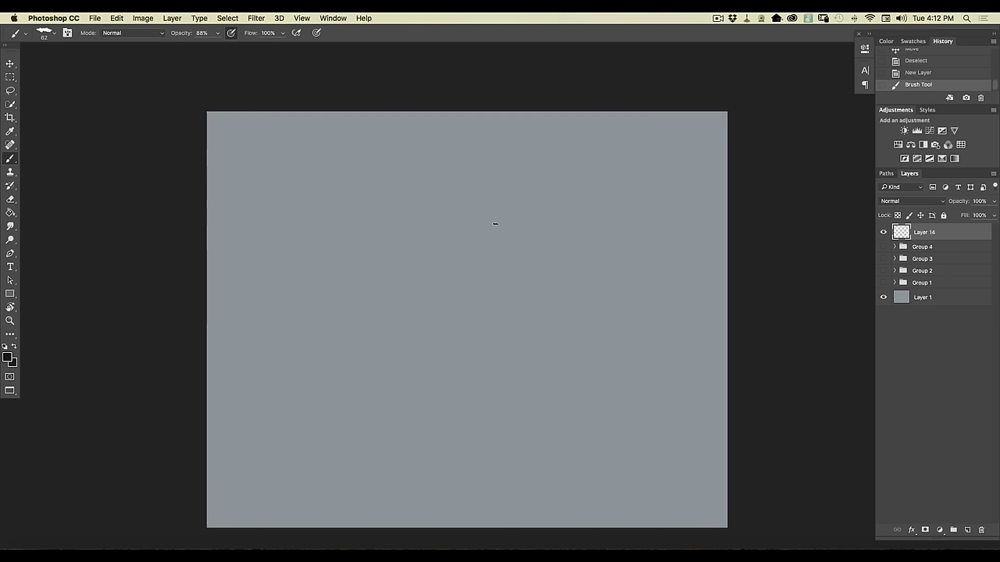
- Rough in a raised horse head facing left with its bridge line, lower jaw line, brow bump and eye
left_click_drag(429, 200, 498, 215)
mouse_move(428, 198)
left_mouse_down()
mouse_move(498, 216)
mouse_move(420, 194)
mouse_move(352, 191)
mouse_move(349, 202)
left_mouse_up()
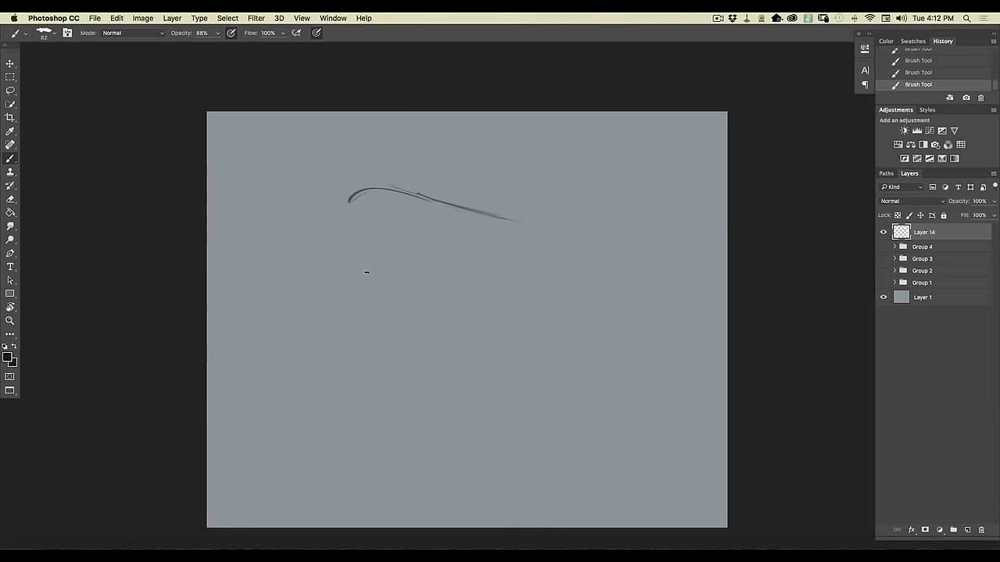
left_click_drag(369, 278, 463, 338)
left_click_drag(361, 259, 478, 351)
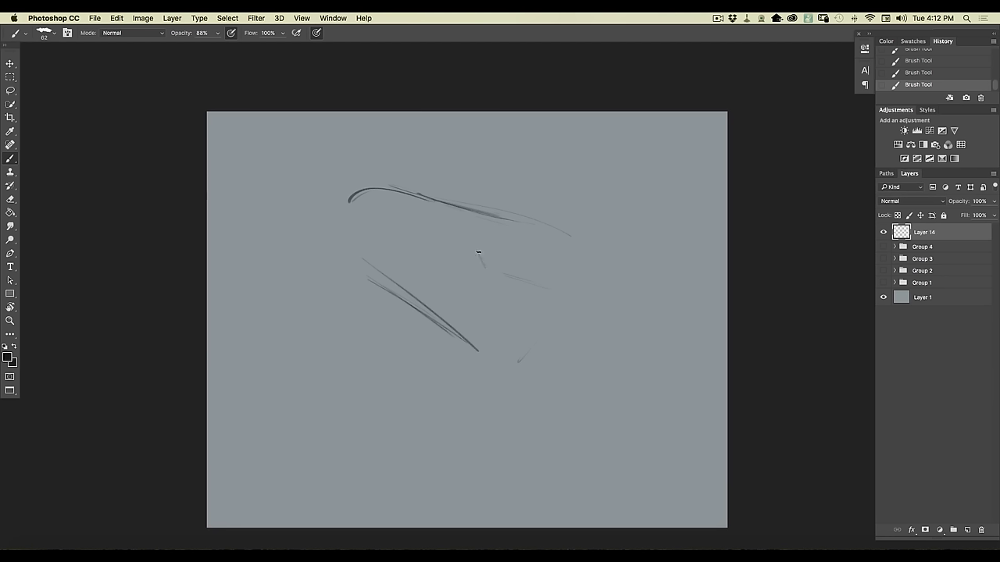
mouse_move(477, 251)
left_mouse_down()
mouse_move(485, 270)
mouse_move(475, 252)
left_mouse_up()
mouse_move(511, 214)
left_mouse_down()
mouse_move(532, 217)
mouse_move(469, 210)
left_mouse_up()
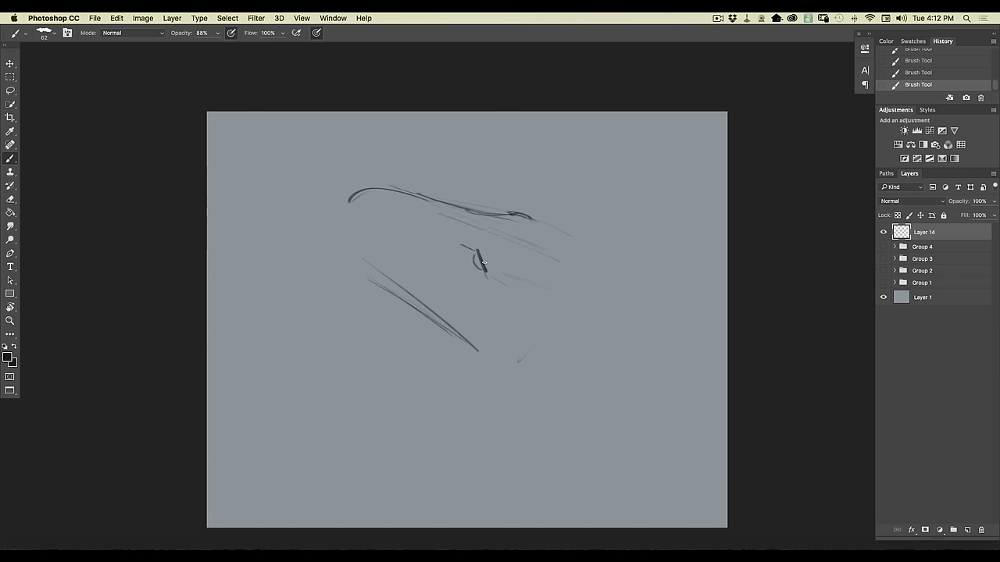
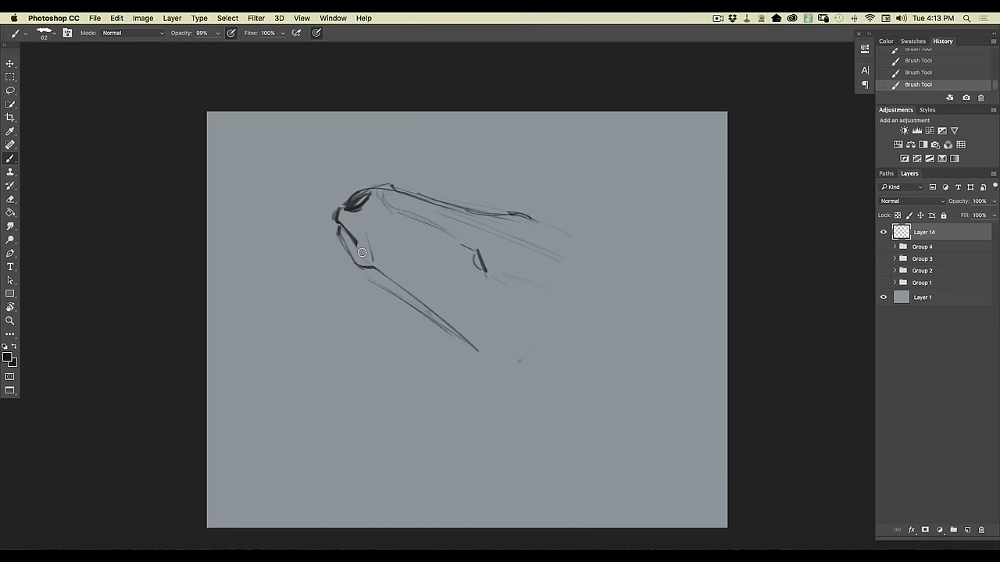
- Sketch the mouth and chin, the cheekbone ridge below the eye, and the front edge of the jaw
left_click_drag(337, 219, 372, 265)
left_click_drag(427, 257, 474, 288)
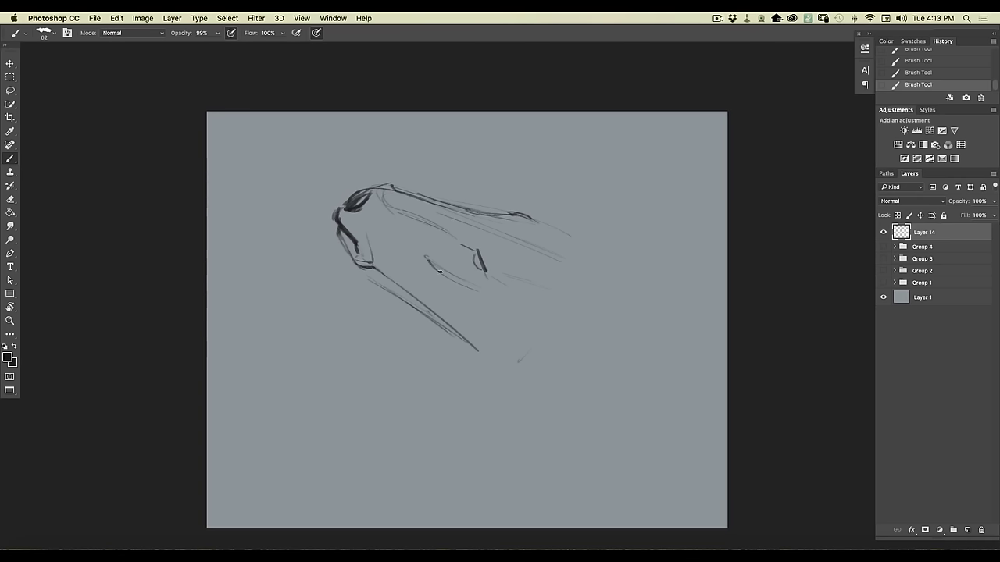
left_click_drag(427, 257, 460, 278)
mouse_move(415, 240)
left_mouse_down()
mouse_move(480, 291)
mouse_move(470, 287)
left_mouse_up()
mouse_move(450, 288)
left_mouse_down()
mouse_move(461, 334)
mouse_move(458, 327)
left_mouse_up()
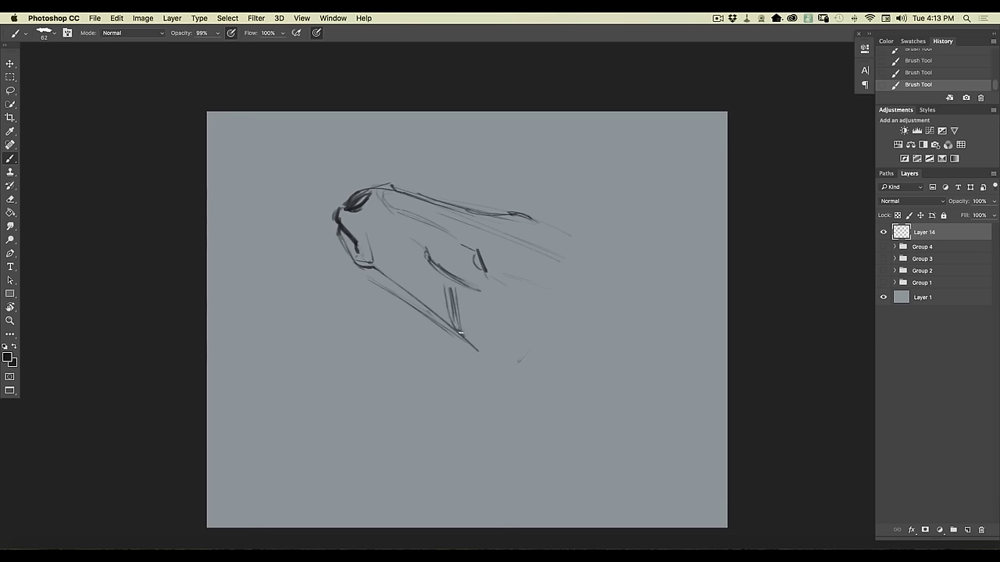
mouse_move(439, 276)
left_mouse_down()
mouse_move(453, 330)
mouse_move(495, 360)
mouse_move(472, 337)
mouse_move(468, 346)
mouse_move(529, 346)
mouse_move(484, 360)
left_mouse_up()
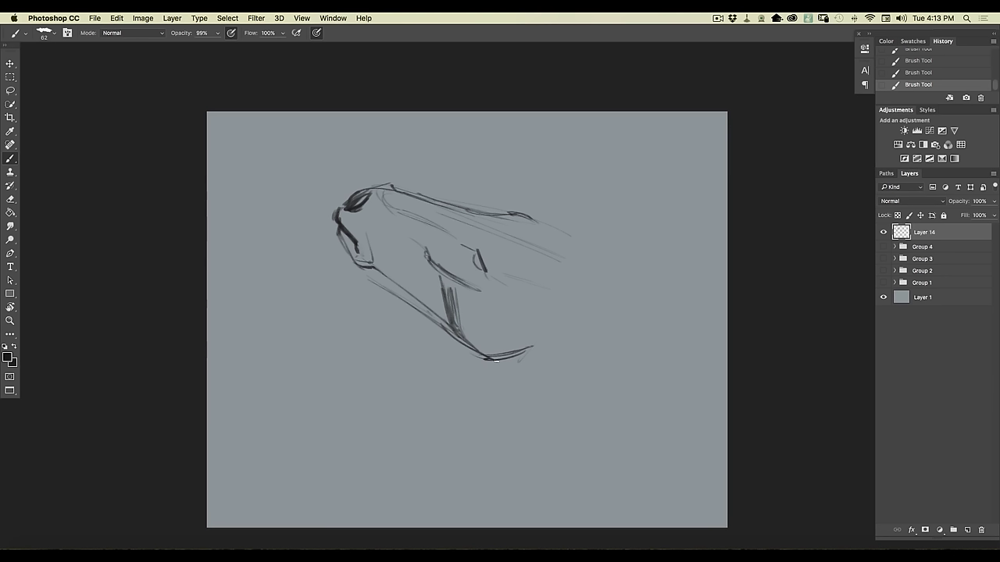
- Lighten the stray jaw strokes with the eraser and sketch the throat and long underside of the neck
key("e")
mouse_move(467, 295)
left_mouse_down()
mouse_move(452, 294)
mouse_move(460, 326)
mouse_move(525, 353)
left_mouse_up()
mouse_move(492, 358)
left_mouse_down()
mouse_move(553, 350)
mouse_move(531, 357)
mouse_move(557, 370)
left_mouse_up()
left_click_drag(533, 357, 596, 430)
mouse_move(552, 360)
left_mouse_down()
mouse_move(642, 495)
mouse_move(599, 433)
left_mouse_up()
left_click_drag(523, 349, 567, 382)
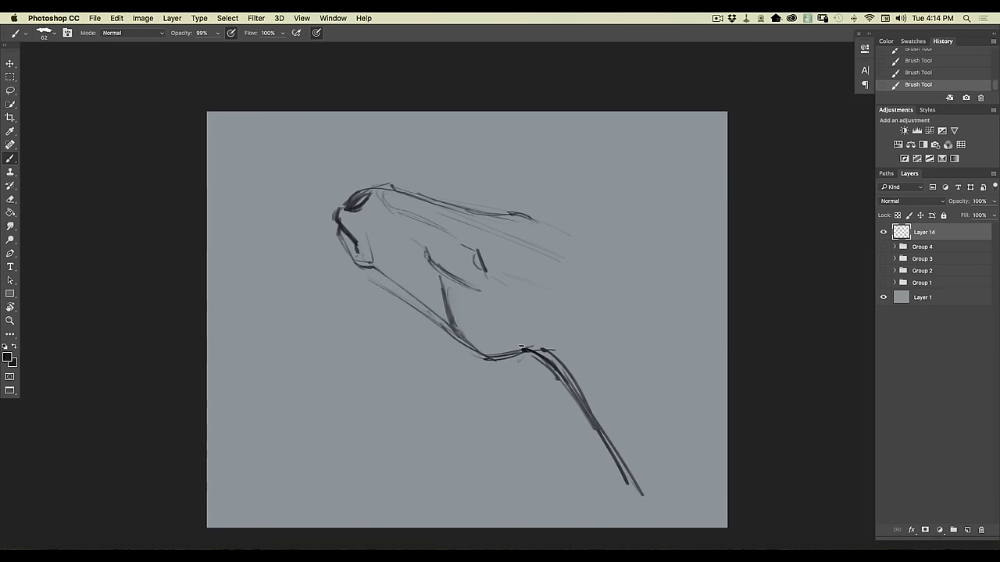
- Sketch the ridge from nose to eye, the forehead and poll, and curved construction lines between eye and ear
left_click_drag(378, 261, 398, 277)
left_click_drag(402, 202, 479, 252)
left_click_drag(523, 219, 558, 239)
left_click_drag(489, 269, 528, 265)
mouse_move(528, 222)
left_mouse_down()
mouse_move(526, 225)
mouse_move(595, 254)
mouse_move(563, 237)
mouse_move(520, 236)
mouse_move(562, 242)
mouse_move(588, 282)
mouse_move(581, 291)
mouse_move(633, 277)
left_mouse_up()
mouse_move(572, 224)
left_mouse_down()
mouse_move(524, 229)
mouse_move(533, 232)
mouse_move(504, 306)
left_mouse_up()
left_click_drag(514, 267, 504, 309)
mouse_move(537, 251)
left_mouse_down()
mouse_move(509, 309)
mouse_move(535, 340)
left_mouse_up()
left_click_drag(562, 264, 543, 328)
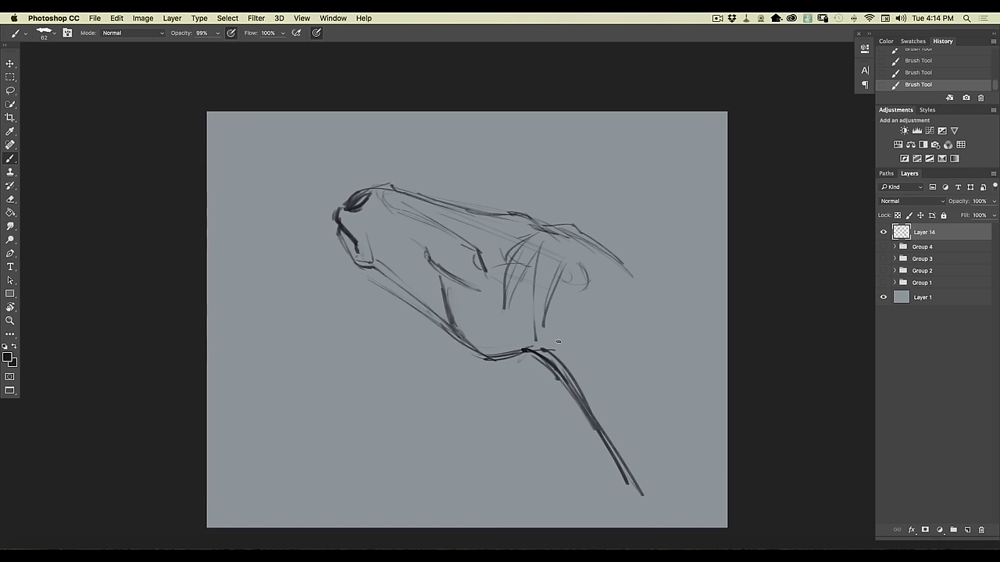
- Sketch the pointed ear, the crest of the neck, and the muscle line along the neck's underside
left_click_drag(537, 259, 518, 309)
mouse_move(580, 266)
left_mouse_down()
mouse_move(618, 316)
mouse_move(560, 295)
mouse_move(600, 314)
mouse_move(561, 300)
mouse_move(538, 340)
left_mouse_up()
left_click_drag(619, 254, 728, 339)
left_click_drag(594, 387, 656, 498)
left_click_drag(574, 330, 668, 507)
left_click_drag(598, 257, 721, 328)
- Move the sketch up and left on the canvas and erase the stray line beneath the lower jaw
key("v")
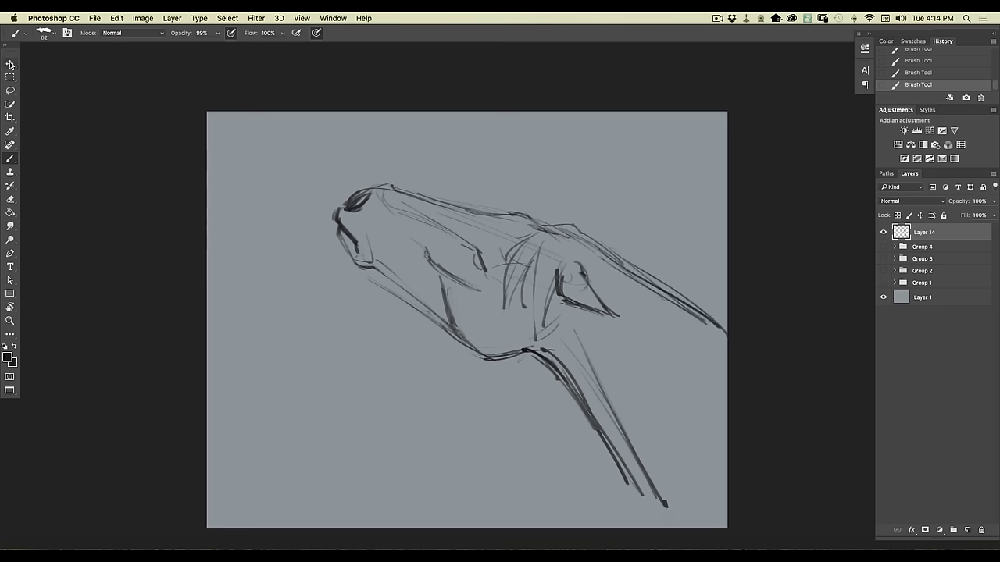
left_click_drag(371, 430, 314, 415)
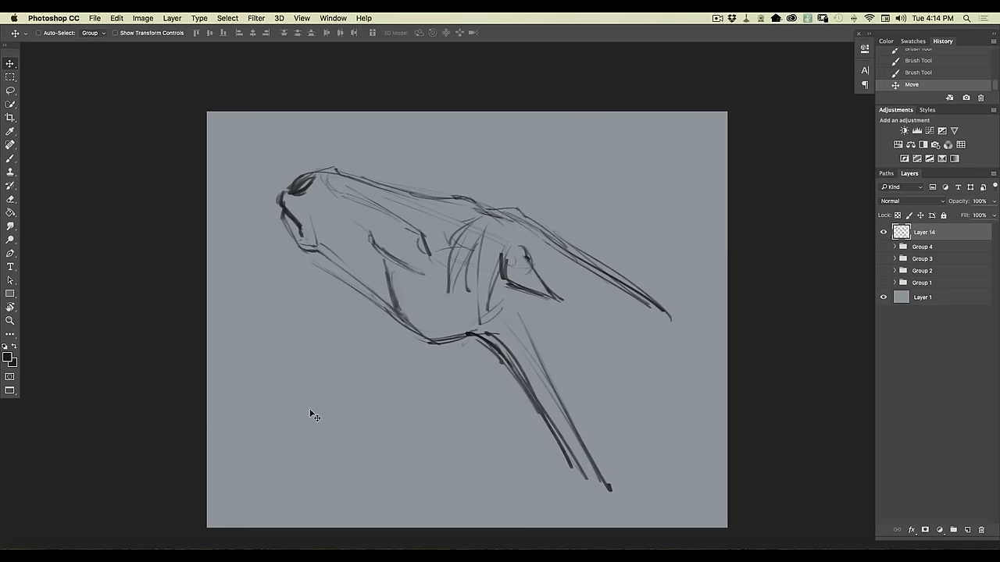
key("b")
mouse_move(308, 261)
left_mouse_down()
mouse_move(371, 303)
mouse_move(317, 282)
mouse_move(343, 377)
mouse_move(319, 343)
mouse_move(368, 303)
mouse_move(380, 344)
left_mouse_up()
left_click(329, 373)
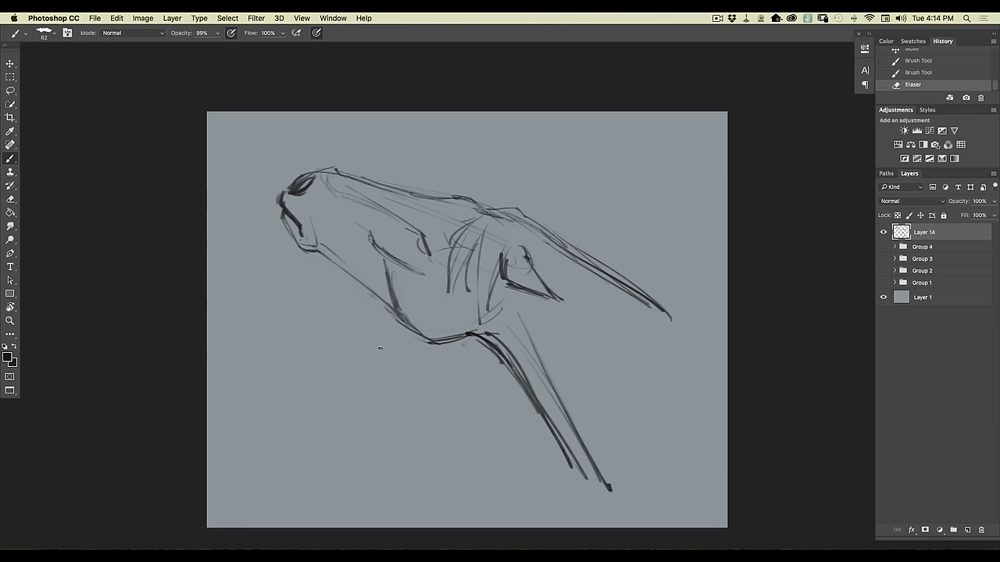
- Redraw the chin and the underside of the lower jaw with darker strokes up to the cheek
left_click_drag(300, 246, 324, 248)
left_click_drag(303, 250, 321, 250)
left_click_drag(384, 270, 397, 312)
mouse_move(351, 255)
left_mouse_down()
mouse_move(374, 277)
mouse_move(364, 257)
mouse_move(370, 272)
mouse_move(317, 249)
mouse_move(378, 285)
left_mouse_up()
left_click_drag(326, 255, 398, 312)
left_click_drag(380, 291, 385, 296)
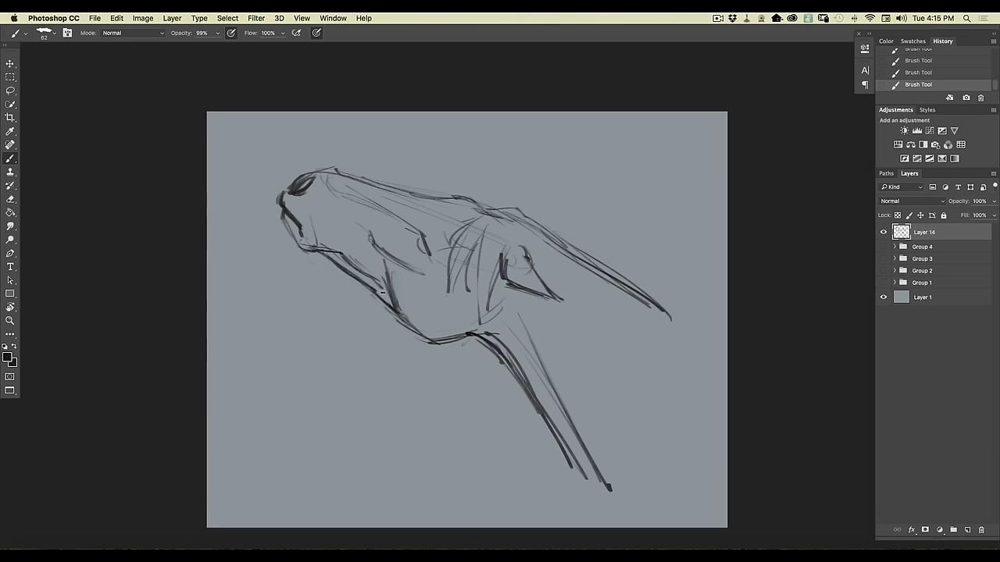
- Strengthen the eye and the line behind it, and add form strokes along the bridge and behind the nostril
mouse_move(408, 226)
left_mouse_down()
mouse_move(337, 190)
mouse_move(367, 195)
left_mouse_up()
mouse_move(434, 255)
left_mouse_down()
mouse_move(453, 258)
mouse_move(427, 251)
mouse_move(438, 257)
left_mouse_up()
left_click_drag(418, 238, 428, 255)
mouse_move(316, 207)
left_mouse_down()
mouse_move(319, 193)
mouse_move(327, 209)
mouse_move(348, 212)
left_mouse_up()
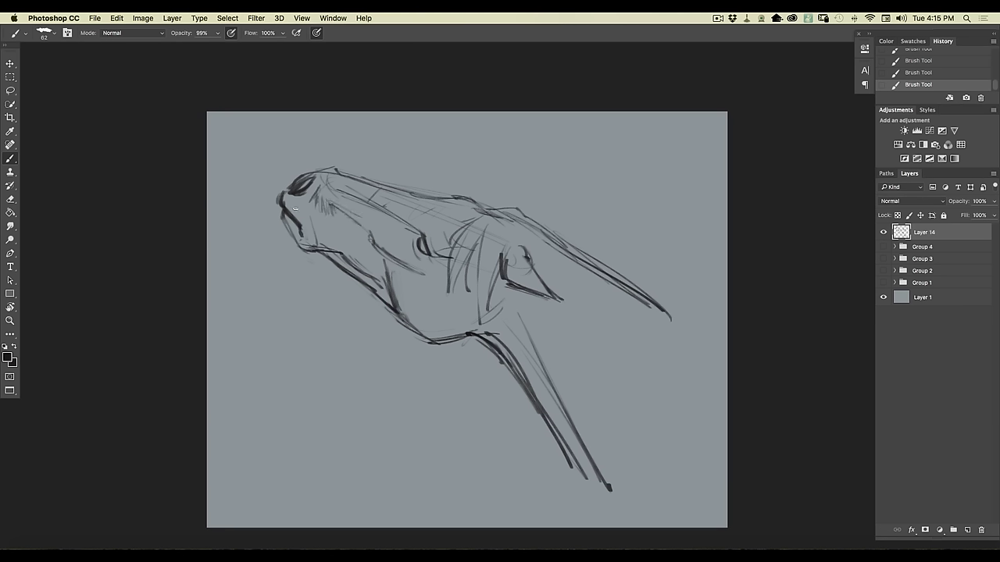
- Darken the lips, nostril and nose contour, then the brow, the poll and the curves behind the eye
mouse_move(282, 211)
left_mouse_down()
mouse_move(301, 248)
mouse_move(318, 250)
left_mouse_up()
mouse_move(288, 187)
left_mouse_down()
mouse_move(282, 195)
mouse_move(307, 171)
mouse_move(297, 173)
mouse_move(327, 172)
left_mouse_up()
left_click_drag(302, 179, 321, 171)
mouse_move(450, 200)
left_mouse_down()
mouse_move(469, 197)
mouse_move(489, 212)
left_mouse_up()
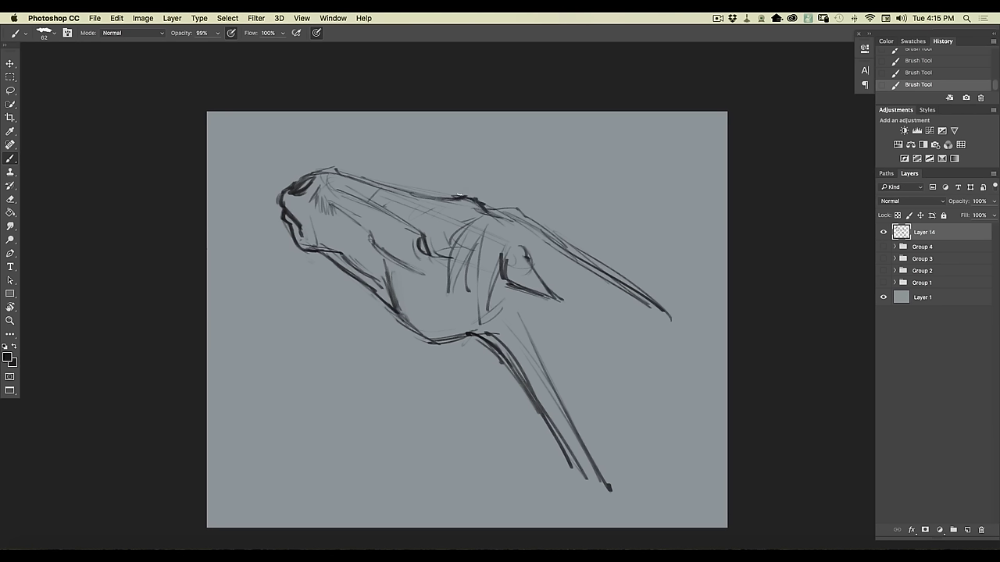
mouse_move(476, 202)
left_mouse_down()
mouse_move(559, 233)
mouse_move(474, 216)
mouse_move(449, 242)
mouse_move(457, 275)
left_mouse_up()
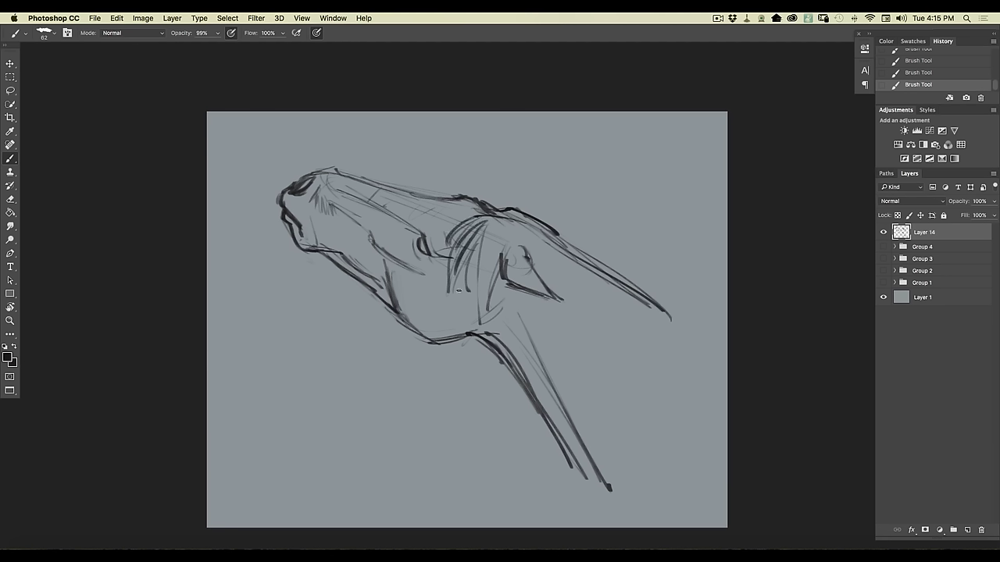
- Draw slanted guide lines across the muzzle, brow, ear and neck to show the tilt of the forms
left_click_drag(491, 177, 415, 273)
mouse_move(352, 146)
left_mouse_down()
mouse_move(287, 205)
mouse_move(314, 175)
left_mouse_up()
left_click_drag(284, 209, 270, 223)
left_click_drag(526, 249, 473, 328)
left_click_drag(608, 209, 522, 368)
left_click_drag(655, 241, 598, 382)
left_click_drag(702, 266, 639, 431)
left_click_drag(717, 327, 680, 431)
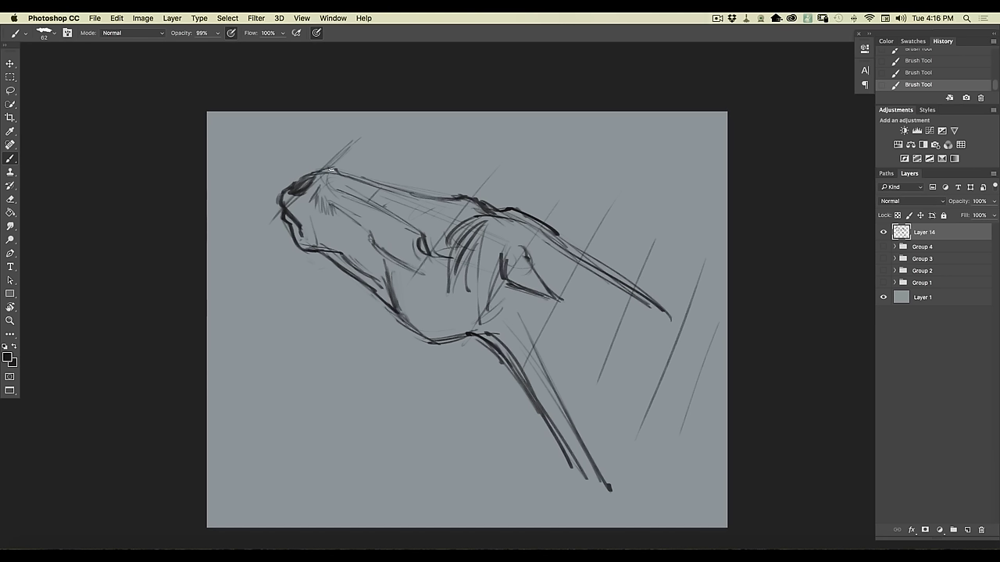
- Thicken the outline of the nose, bridge, mouth, chin and front edge of the jaw
left_click_drag(330, 167, 309, 172)
mouse_move(325, 167)
left_mouse_down()
mouse_move(290, 186)
mouse_move(305, 177)
mouse_move(297, 179)
left_mouse_up()
left_click_drag(333, 170, 442, 203)
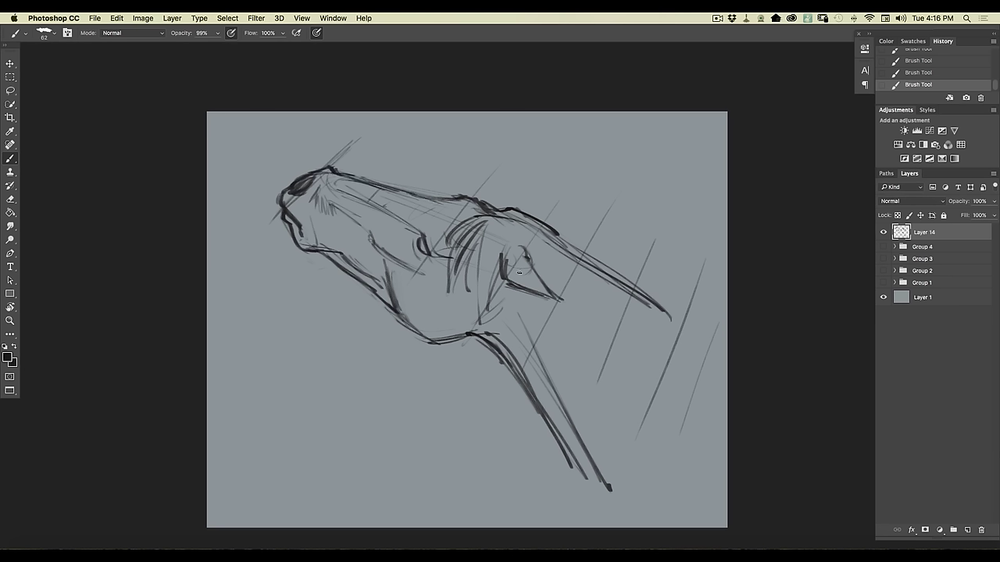
left_click_drag(280, 197, 302, 234)
mouse_move(310, 245)
left_mouse_down()
mouse_move(346, 258)
mouse_move(335, 252)
left_mouse_up()
left_click_drag(305, 205, 336, 224)
mouse_move(384, 263)
left_mouse_down()
mouse_move(399, 312)
mouse_move(428, 334)
left_mouse_up()
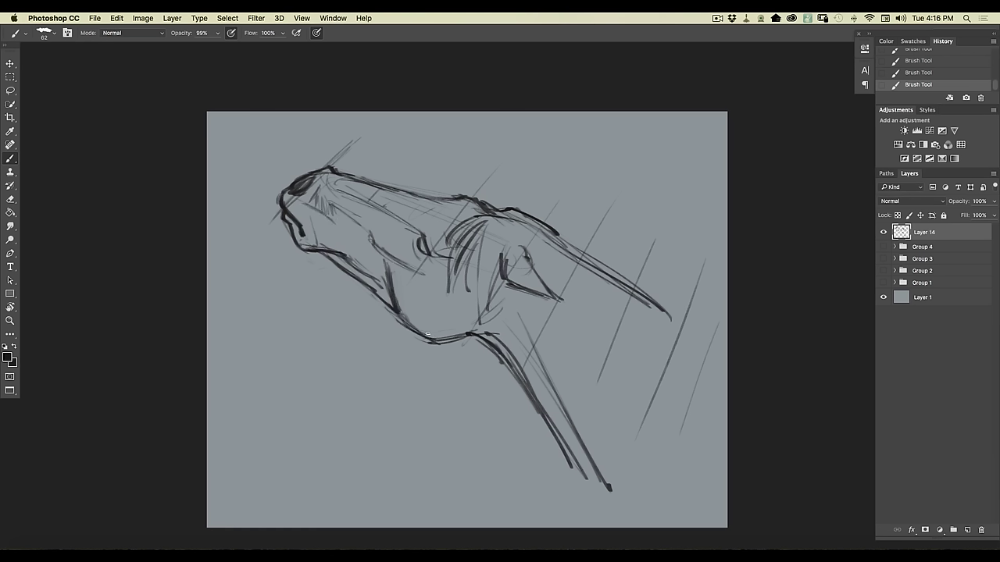
- Darken the cheekbone ridge and hatch the plane between it and the eye
left_click_drag(371, 238, 400, 264)
left_click_drag(400, 241, 382, 231)
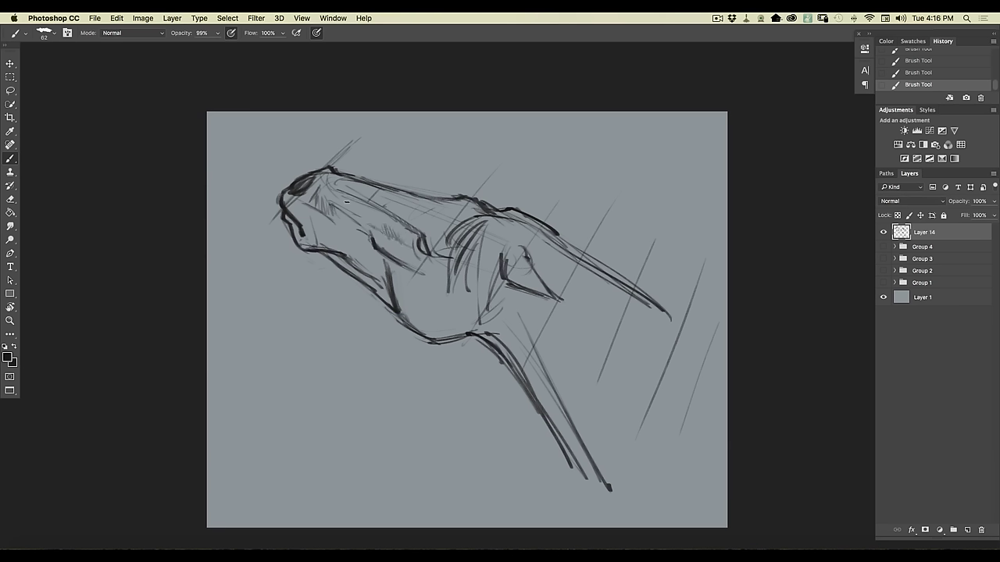
left_click_drag(406, 244, 419, 264)
left_click_drag(369, 236, 384, 268)
- Hatch the shadow behind the jaw down the throat, and reinforce the eye and the line running back from it
mouse_move(489, 286)
left_mouse_down()
mouse_move(440, 335)
mouse_move(458, 311)
mouse_move(528, 386)
left_mouse_up()
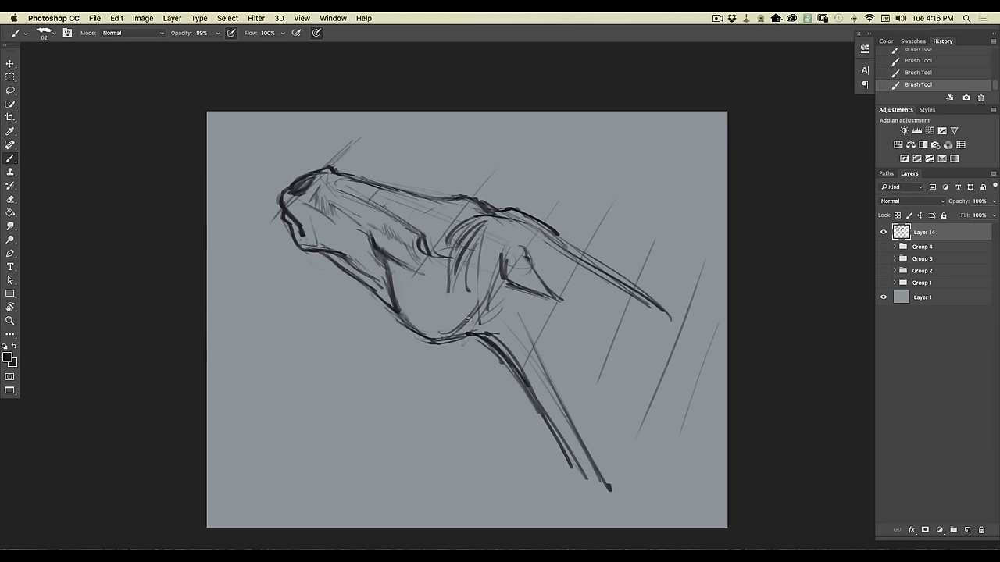
mouse_move(464, 334)
left_mouse_down()
mouse_move(475, 307)
mouse_move(503, 292)
mouse_move(508, 352)
mouse_move(560, 423)
left_mouse_up()
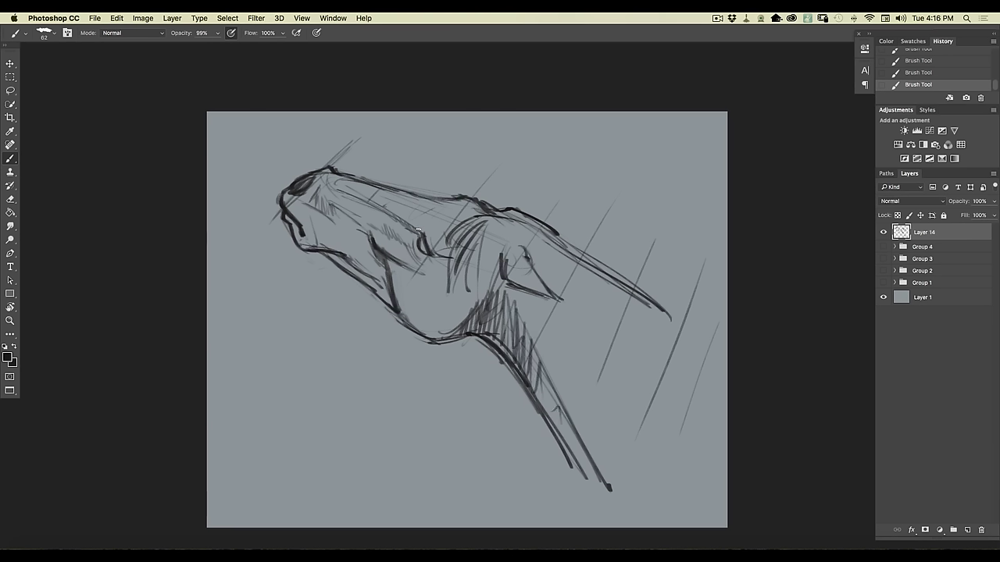
mouse_move(452, 254)
left_mouse_down()
mouse_move(491, 252)
mouse_move(499, 238)
mouse_move(461, 333)
mouse_move(488, 257)
left_mouse_up()
left_click_drag(426, 234, 435, 250)
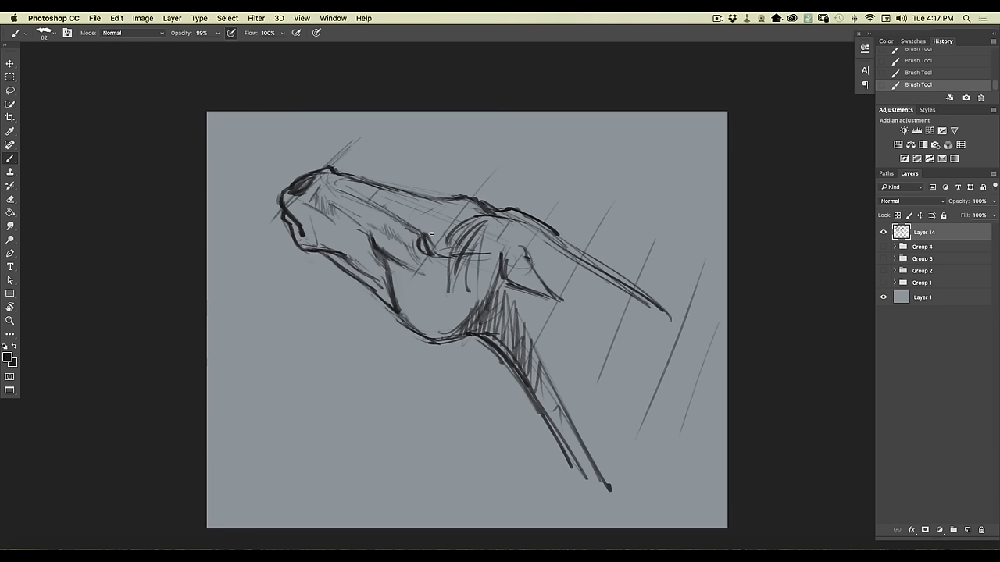
- Strengthen the neck crest, draw long muscle lines down the neck, and add contour strokes across the muzzle
mouse_move(514, 228)
left_mouse_down()
mouse_move(501, 246)
mouse_move(637, 303)
left_mouse_up()
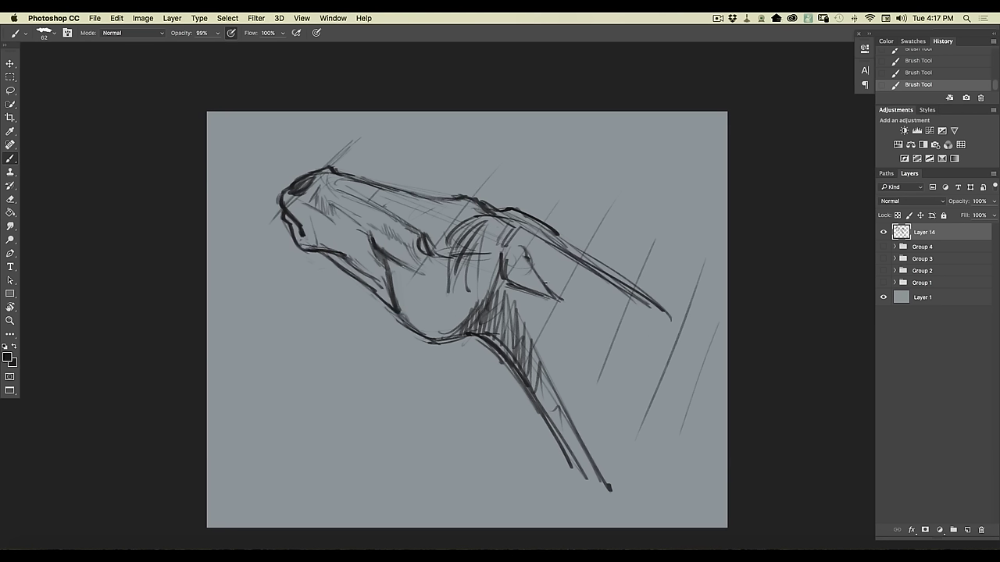
left_click_drag(578, 263, 580, 400)
left_click_drag(588, 283, 591, 418)
left_click_drag(564, 319, 583, 410)
left_click_drag(562, 263, 566, 382)
left_click_drag(536, 301, 571, 417)
left_click_drag(610, 301, 621, 349)
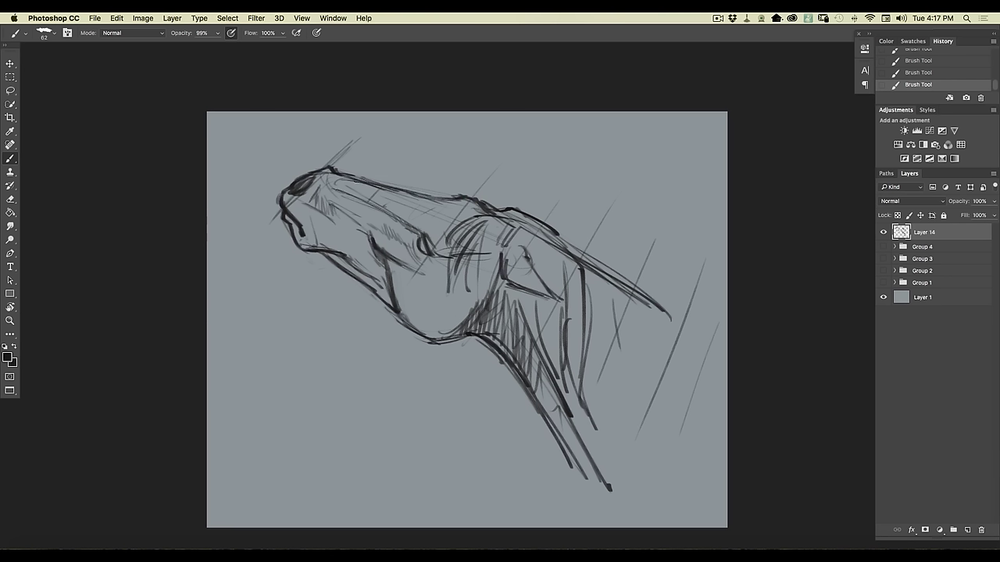
mouse_move(387, 187)
left_mouse_down()
mouse_move(376, 202)
mouse_move(389, 209)
mouse_move(359, 271)
left_mouse_up()
- Fade the sketch layer to 29% opacity and add a new layer above it for inking
left_click(994, 204)
left_click_drag(993, 215, 962, 215)
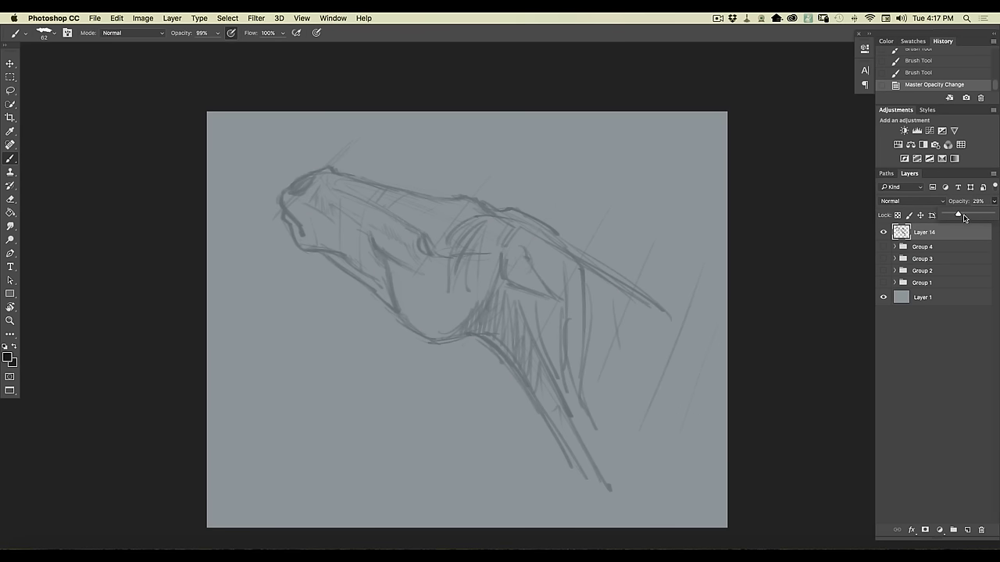
left_click(967, 530)
key("super+equal")
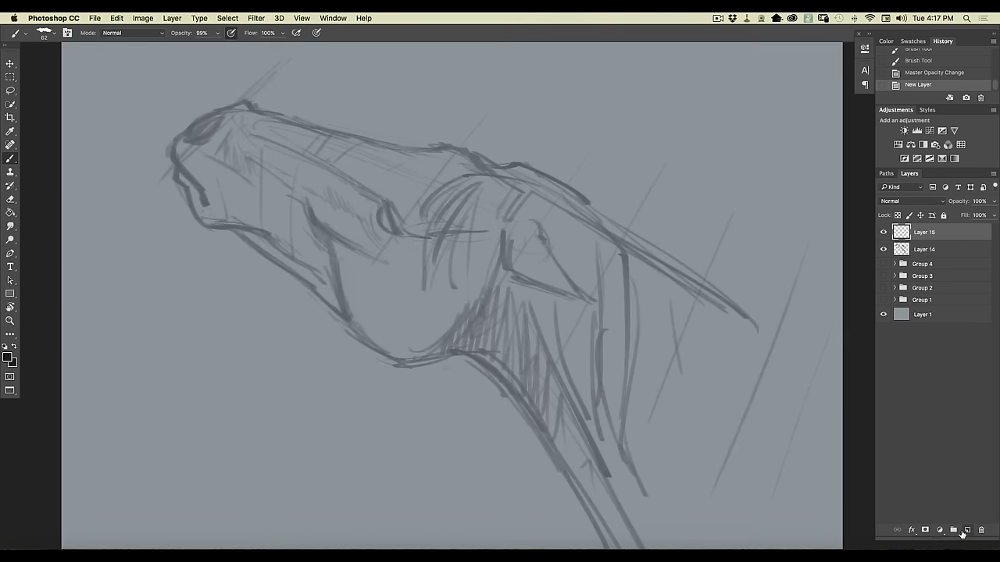
- Reduce the brush to 44 px and ink the main dark strokes of the eye
left_click(51, 34)
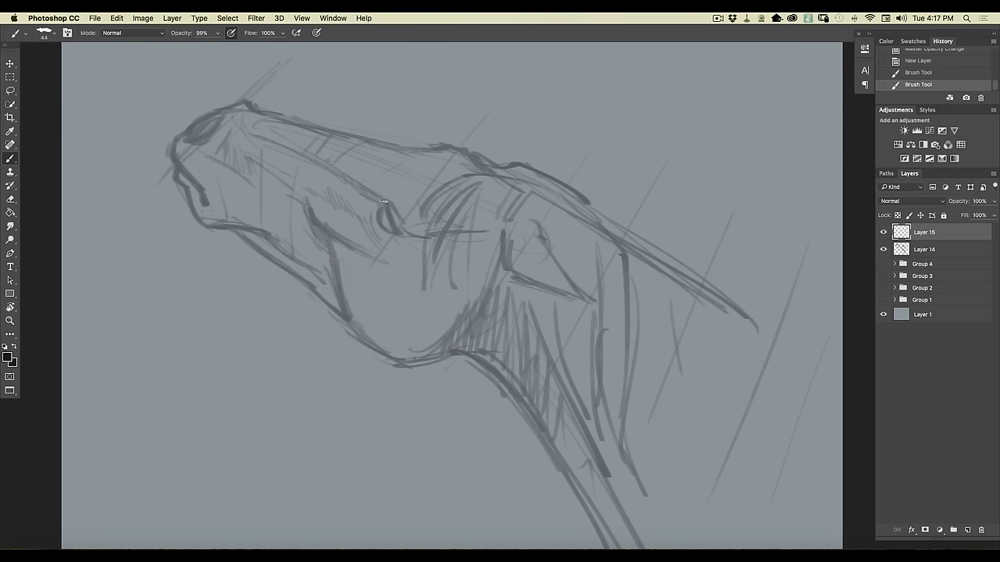
left_click_drag(384, 201, 410, 240)
mouse_move(386, 209)
left_mouse_down()
mouse_move(382, 196)
mouse_move(407, 224)
left_mouse_up()
- Reduce the brush to 33 px and ink the eyelids, pupil and creases around the eye
left_click(53, 35)
left_click_drag(71, 52, 69, 52)
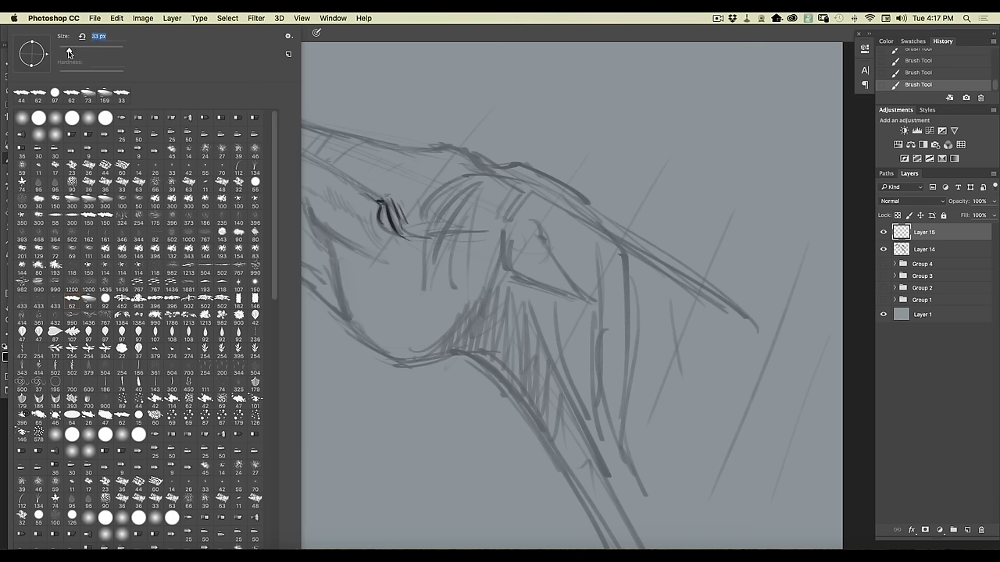
left_click(353, 48)
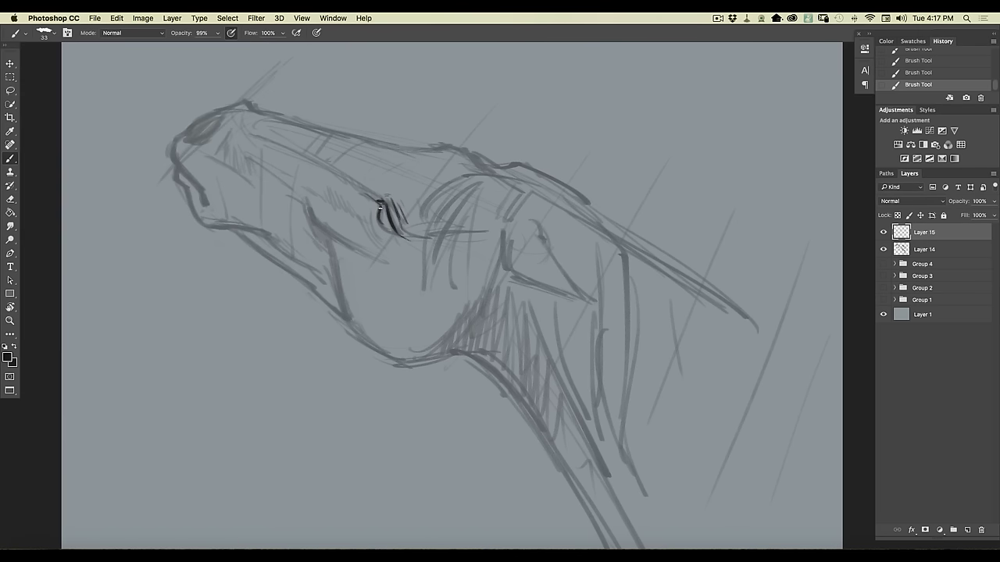
left_click_drag(383, 229, 393, 231)
mouse_move(374, 216)
left_mouse_down()
mouse_move(390, 236)
mouse_move(377, 234)
left_mouse_up()
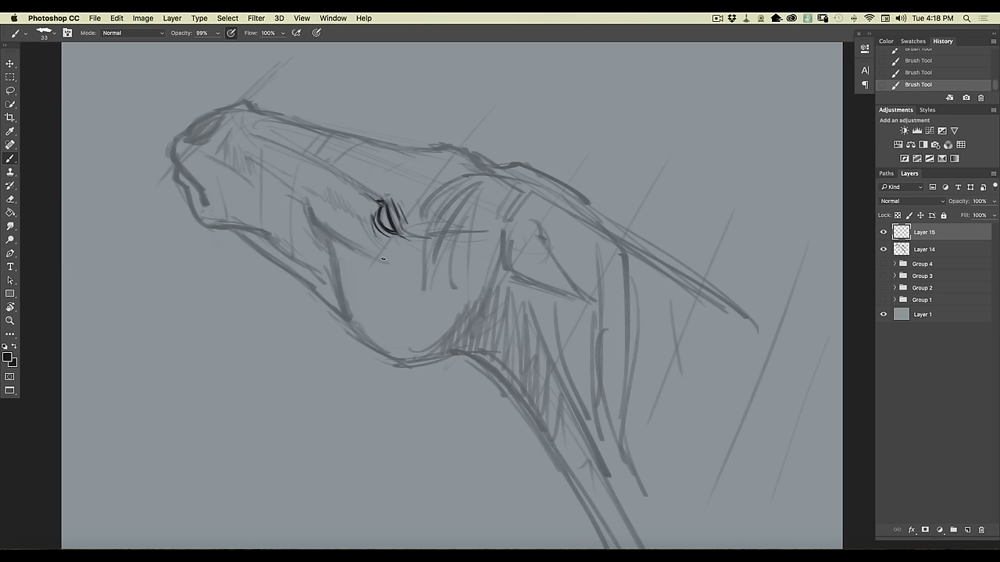
left_click_drag(386, 214, 388, 228)
- Ink the cheekbone ridge and the rounded outline of the jaw from its front edge back to the throat
mouse_move(307, 207)
left_mouse_down()
mouse_move(317, 225)
mouse_move(381, 262)
left_mouse_up()
mouse_move(320, 236)
left_mouse_down()
mouse_move(358, 329)
mouse_move(347, 316)
mouse_move(389, 352)
mouse_move(353, 333)
left_mouse_up()
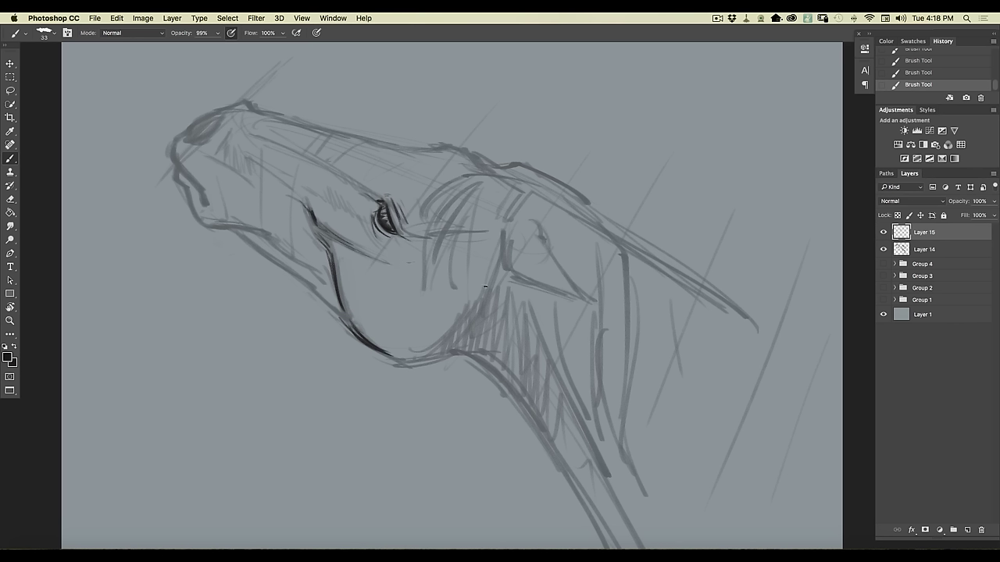
mouse_move(495, 268)
left_mouse_down()
mouse_move(477, 311)
mouse_move(422, 356)
mouse_move(478, 362)
mouse_move(519, 405)
left_mouse_up()
mouse_move(445, 357)
left_mouse_down()
mouse_move(408, 361)
mouse_move(437, 359)
mouse_move(382, 352)
mouse_move(421, 363)
mouse_move(444, 356)
mouse_move(416, 362)
mouse_move(367, 339)
mouse_move(387, 353)
left_mouse_up()
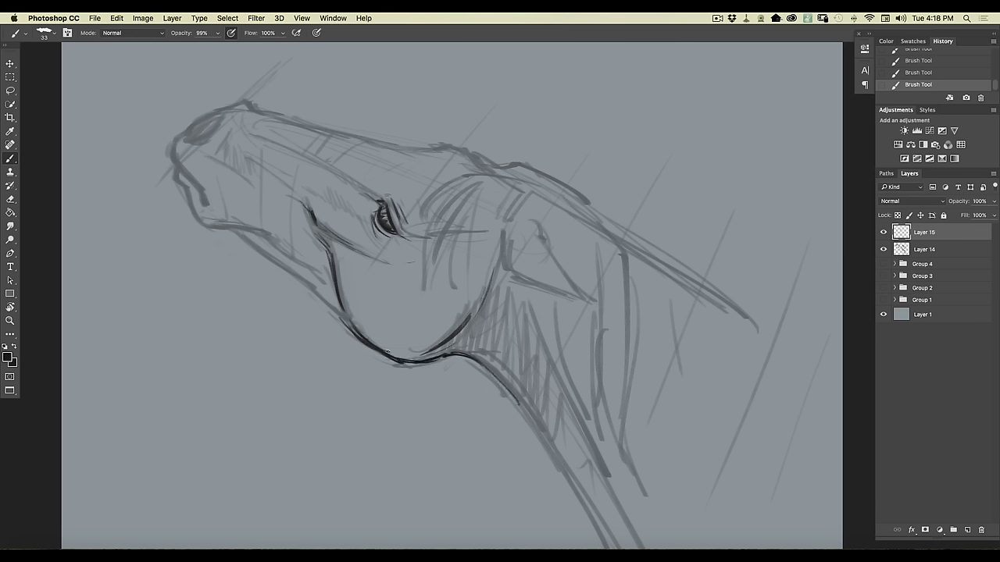
- Ink the long underside of the neck from the throat downward
mouse_move(454, 353)
left_mouse_down()
mouse_move(482, 363)
mouse_move(551, 449)
left_mouse_up()
left_click_drag(499, 381, 597, 531)
left_click_drag(512, 397, 447, 359)
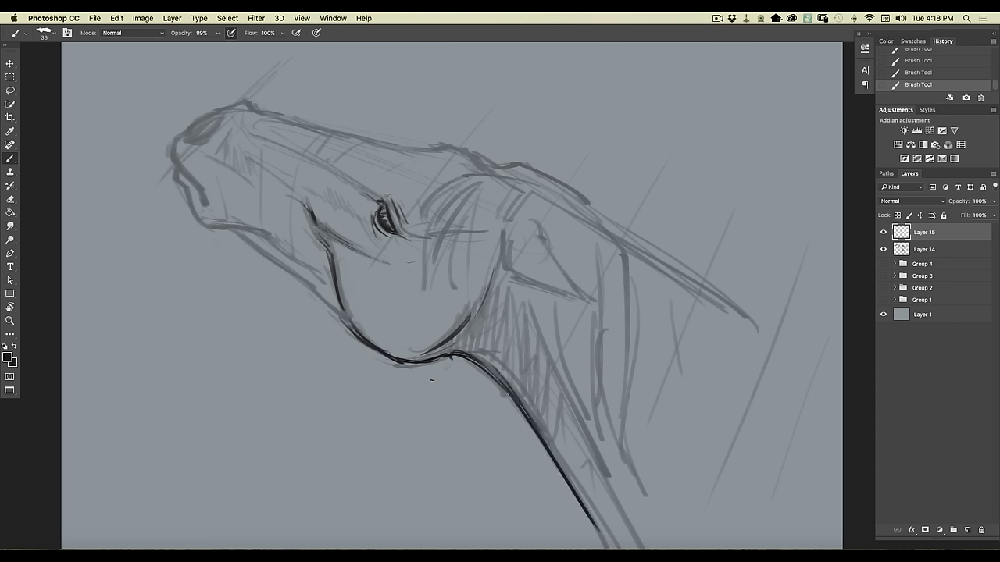
- Ink the front, lower and back edges of the pointed ear
mouse_move(494, 234)
left_mouse_down()
mouse_move(505, 270)
mouse_move(564, 295)
left_mouse_up()
left_click_drag(512, 274, 585, 301)
mouse_move(545, 245)
left_mouse_down()
mouse_move(591, 298)
mouse_move(531, 281)
left_mouse_up()
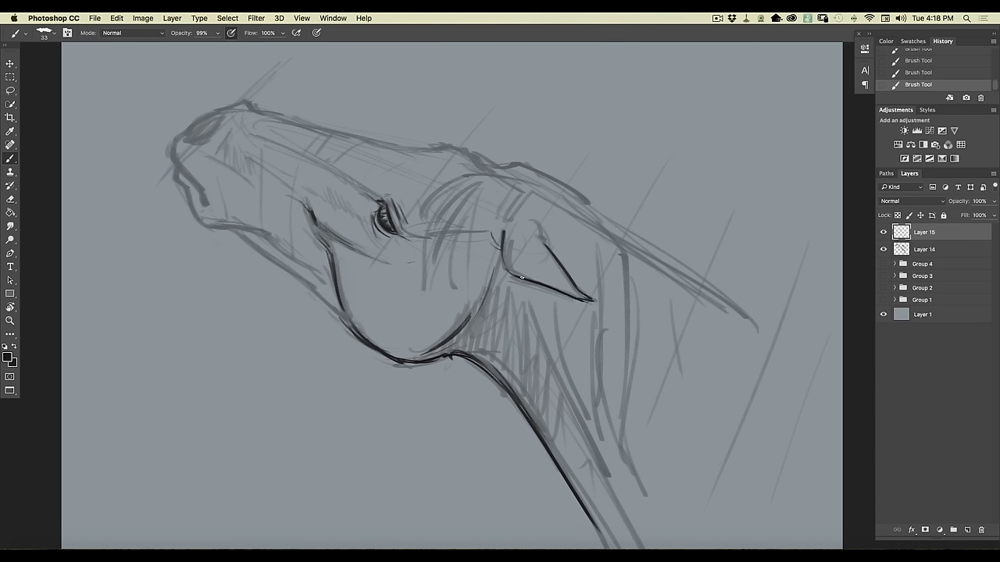
- Ink the base of the ear and the head's upper contour from the crest over the forehead to the nose bridge
mouse_move(511, 234)
left_mouse_down()
mouse_move(543, 238)
mouse_move(530, 219)
mouse_move(548, 239)
left_mouse_up()
mouse_move(506, 169)
left_mouse_down()
mouse_move(557, 177)
mouse_move(591, 209)
left_mouse_up()
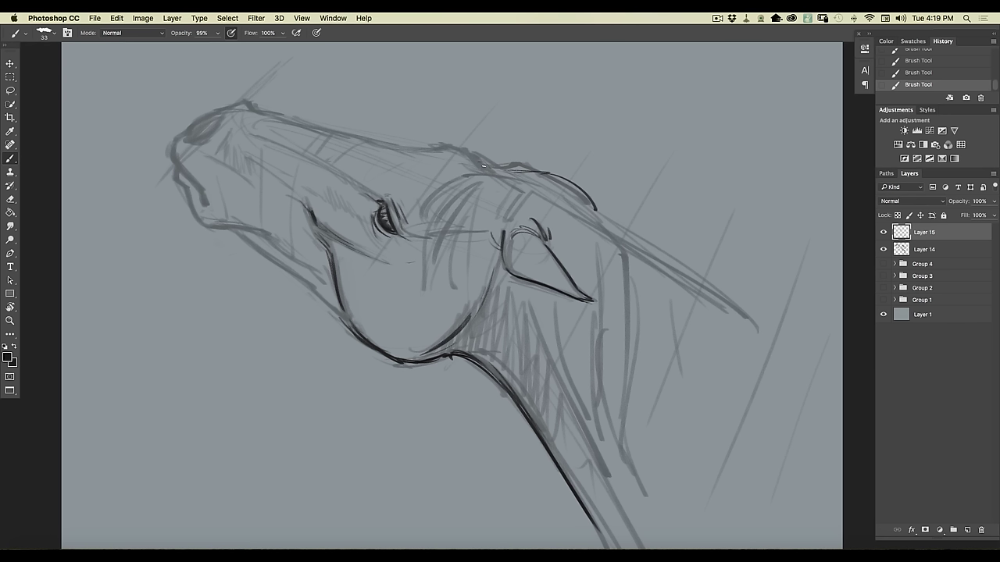
mouse_move(470, 151)
left_mouse_down()
mouse_move(481, 163)
mouse_move(449, 142)
left_mouse_up()
mouse_move(446, 145)
left_mouse_down()
mouse_move(409, 137)
mouse_move(403, 146)
mouse_move(428, 149)
left_mouse_up()
left_click_drag(384, 143, 275, 121)
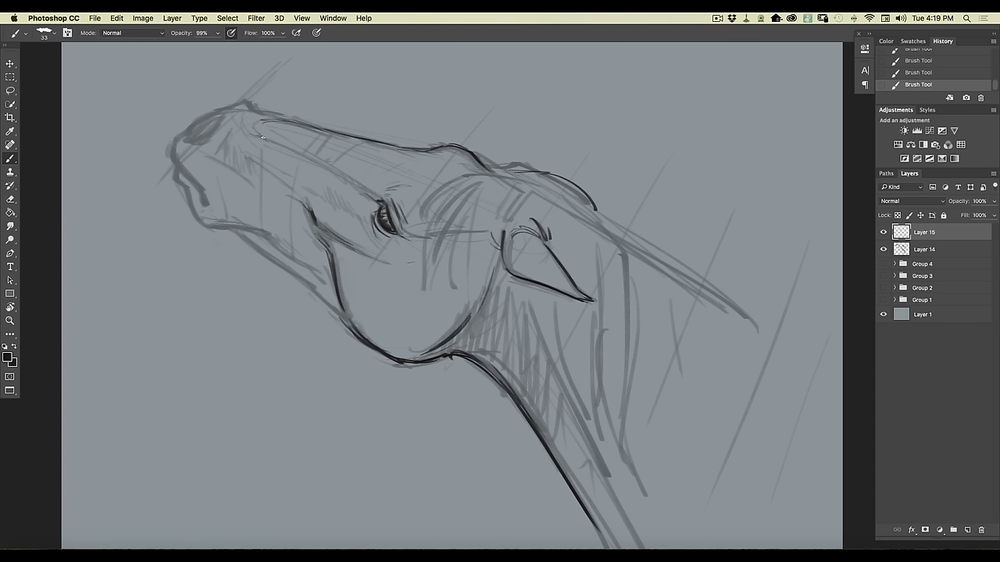
- Hatch along the nasal bone and ink the tip of the nose and the nostril outline
mouse_move(309, 124)
left_mouse_down()
mouse_move(262, 121)
mouse_move(332, 133)
left_mouse_up()
mouse_move(255, 122)
left_mouse_down()
mouse_move(238, 122)
mouse_move(268, 121)
left_mouse_up()
key("e")
left_click_drag(289, 148, 334, 170)
mouse_move(232, 103)
left_mouse_down()
mouse_move(247, 105)
mouse_move(210, 132)
left_mouse_up()
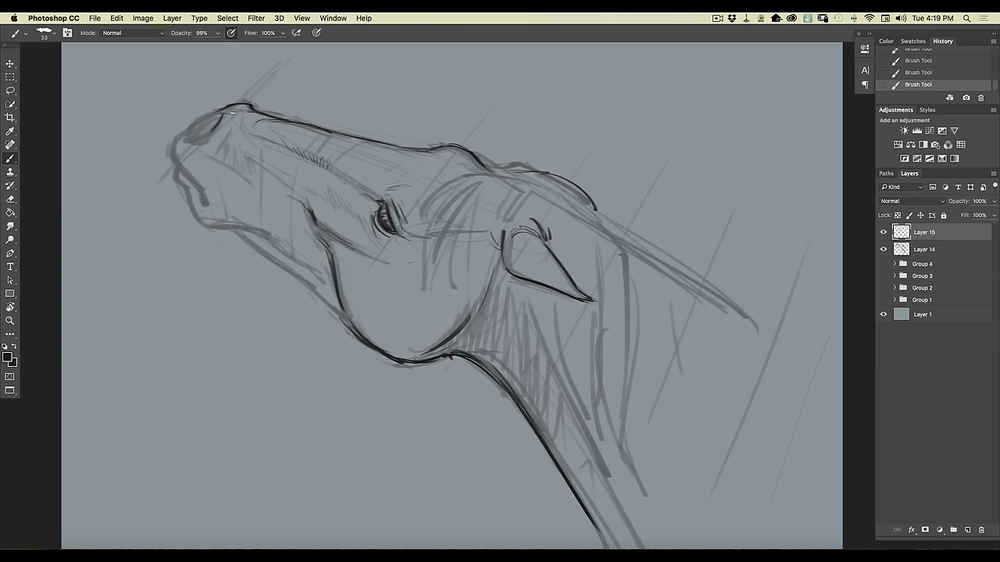
mouse_move(232, 113)
left_mouse_down()
mouse_move(211, 114)
mouse_move(190, 137)
mouse_move(200, 140)
mouse_move(180, 144)
left_mouse_up()
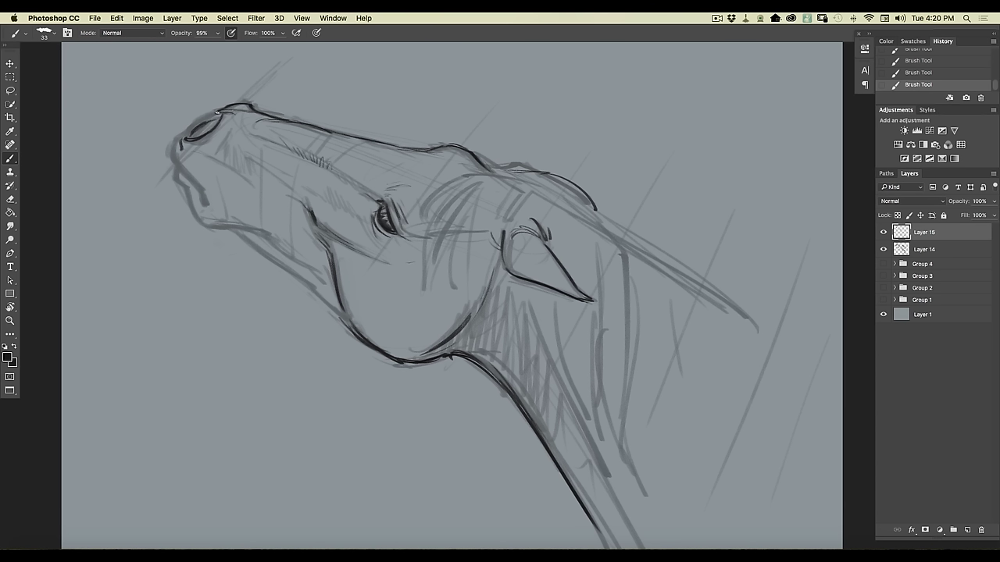
- Ink the front of the muzzle, the mouth, the chin and the underside of the lower jaw back to the cheek
mouse_move(195, 130)
left_mouse_down()
mouse_move(179, 164)
mouse_move(171, 148)
mouse_move(179, 146)
mouse_move(171, 155)
mouse_move(205, 203)
left_mouse_up()
left_click_drag(177, 166, 197, 198)
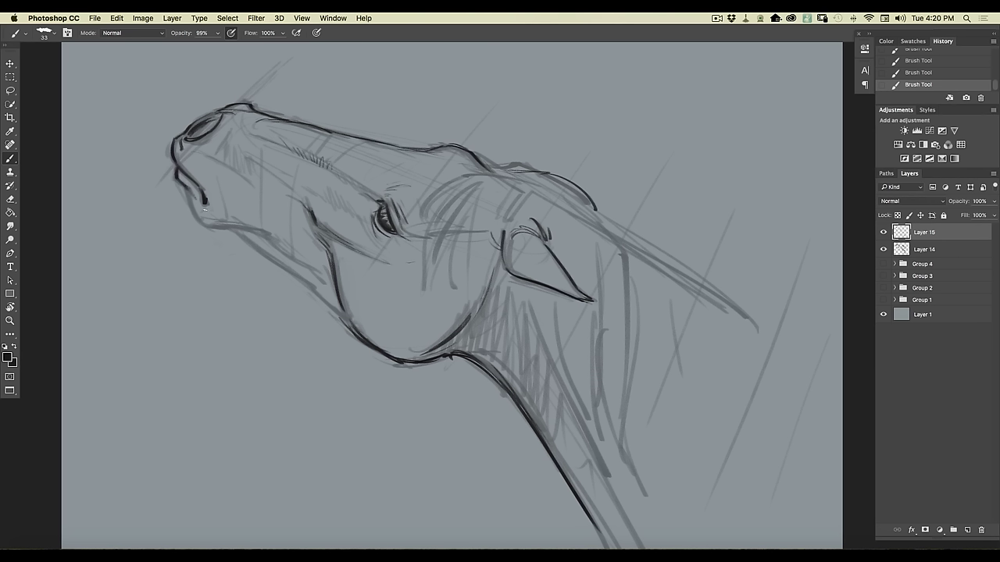
mouse_move(222, 196)
left_mouse_down()
mouse_move(216, 214)
mouse_move(200, 211)
mouse_move(204, 222)
mouse_move(243, 237)
mouse_move(209, 227)
left_mouse_up()
mouse_move(250, 243)
left_mouse_down()
mouse_move(310, 285)
mouse_move(362, 339)
left_mouse_up()
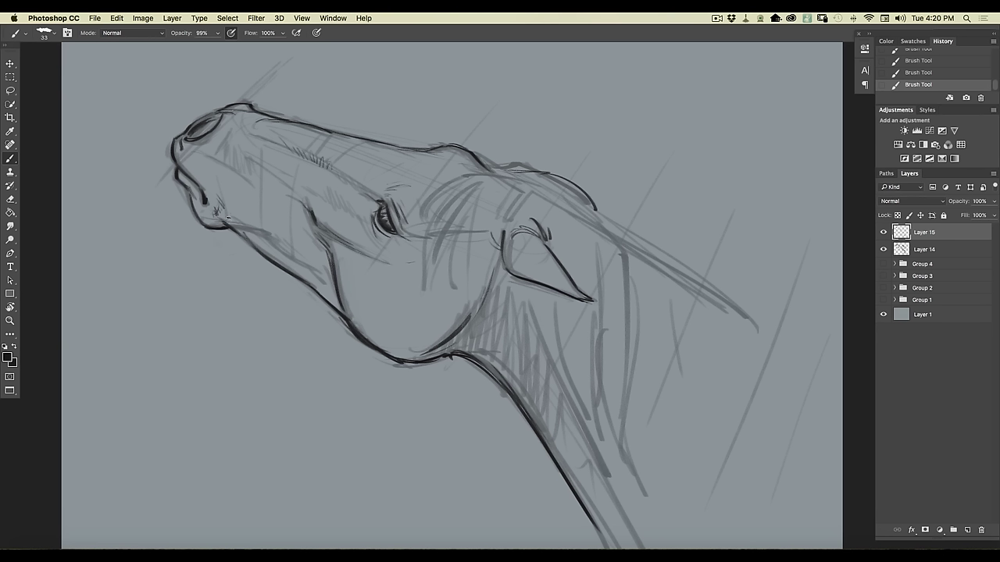
left_click_drag(227, 222, 316, 276)
- Darken the nostril and add creases behind it, with short hatching in front of the eye and under the ear
left_click_drag(213, 142, 236, 173)
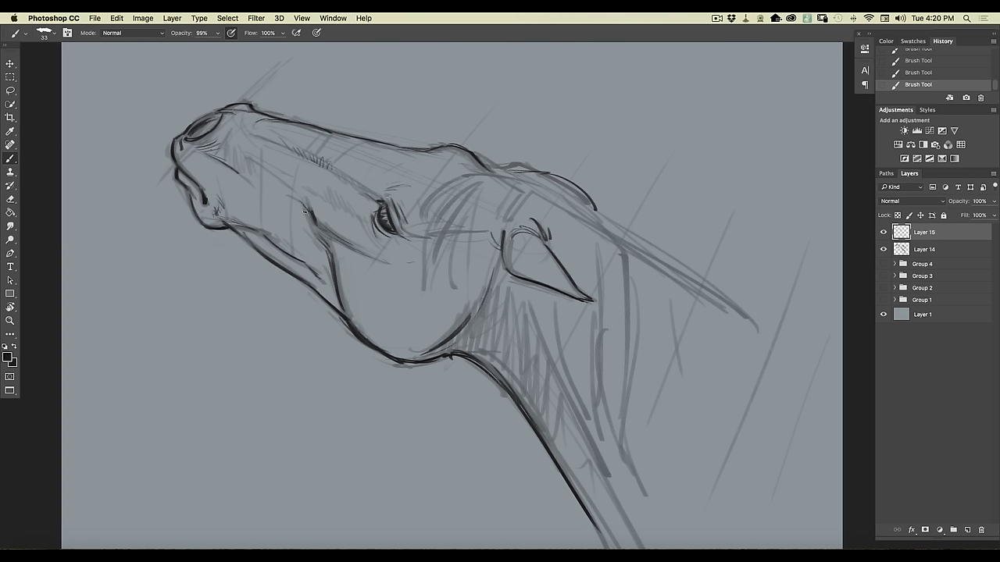
mouse_move(298, 211)
left_mouse_down()
mouse_move(280, 206)
mouse_move(320, 234)
left_mouse_up()
left_click_drag(359, 219, 317, 190)
left_click_drag(345, 207, 353, 209)
left_click_drag(376, 238, 387, 247)
mouse_move(318, 186)
left_mouse_down()
mouse_move(294, 160)
mouse_move(350, 169)
mouse_move(376, 193)
left_mouse_up()
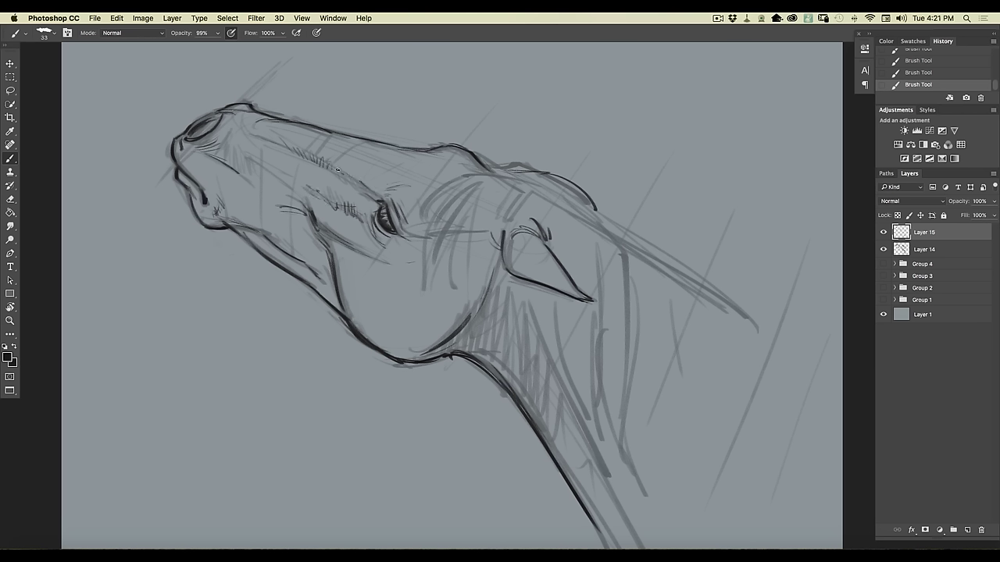
mouse_move(212, 122)
left_mouse_down()
mouse_move(200, 133)
mouse_move(209, 126)
left_mouse_up()
mouse_move(498, 251)
left_mouse_down()
mouse_move(515, 283)
mouse_move(551, 293)
left_mouse_up()
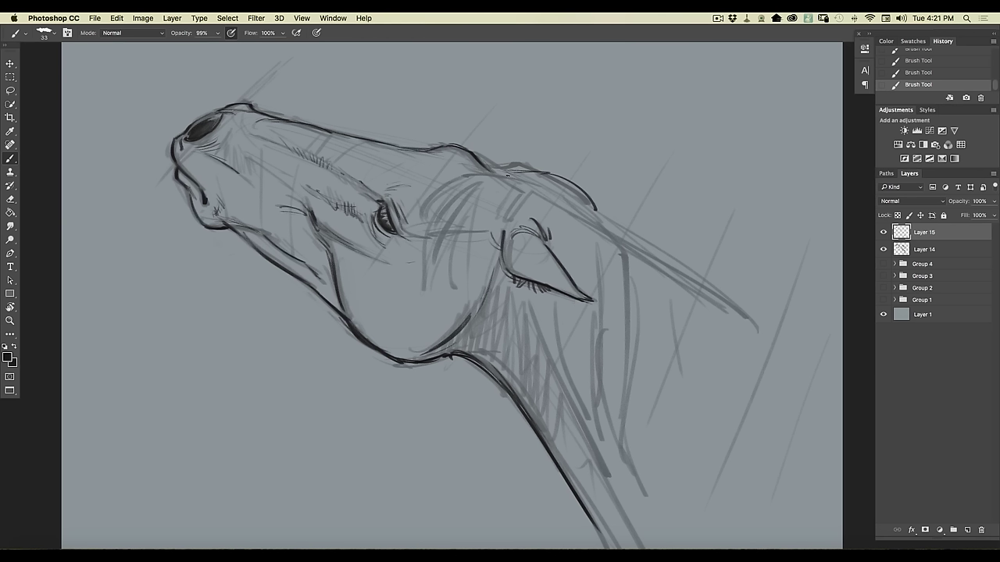
- Ink the upper contour of the neck from behind the poll down to its far end
left_click_drag(540, 188, 564, 208)
left_click_drag(531, 178, 593, 209)
left_click_drag(596, 212, 762, 321)
left_click_drag(657, 252, 759, 319)
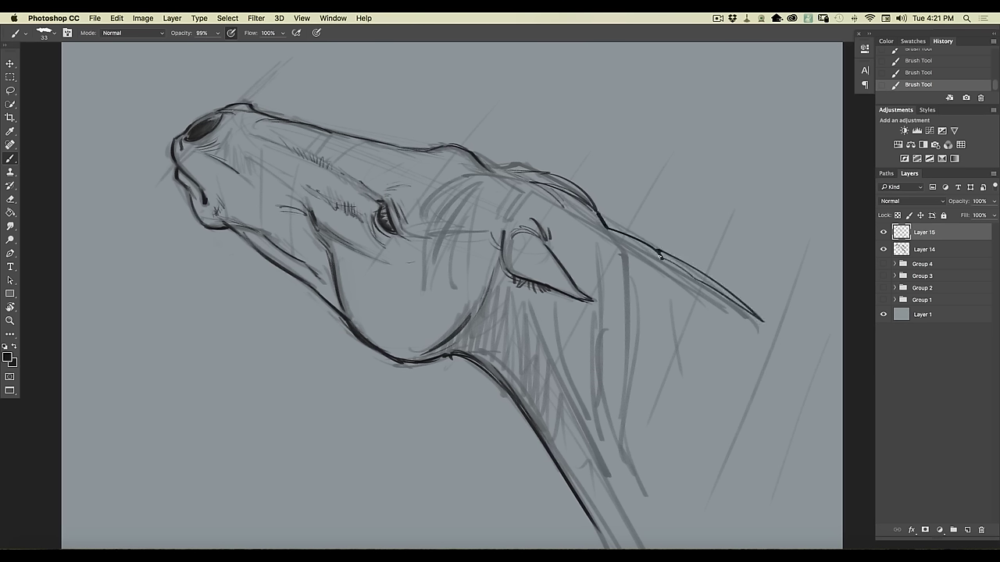
- Ink the forelock strands sweeping from the poll over the cheek, plus a few strands around the ear
mouse_move(528, 171)
left_mouse_down()
mouse_move(467, 179)
mouse_move(486, 169)
mouse_move(456, 175)
mouse_move(463, 167)
mouse_move(418, 218)
left_mouse_up()
mouse_move(470, 174)
left_mouse_down()
mouse_move(439, 199)
mouse_move(425, 275)
left_mouse_up()
left_click_drag(452, 192, 431, 288)
left_click_drag(430, 242, 425, 320)
left_click_drag(461, 197, 446, 294)
left_click_drag(460, 220, 455, 322)
mouse_move(500, 192)
left_mouse_down()
mouse_move(467, 278)
mouse_move(479, 253)
left_mouse_up()
mouse_move(537, 204)
left_mouse_down()
mouse_move(482, 254)
mouse_move(477, 283)
left_mouse_up()
left_click_drag(491, 225, 473, 301)
left_click_drag(475, 208, 464, 294)
mouse_move(528, 283)
left_mouse_down()
mouse_move(519, 339)
mouse_move(544, 392)
left_mouse_up()
mouse_move(537, 213)
left_mouse_down()
mouse_move(505, 235)
mouse_move(547, 259)
left_mouse_up()
left_click_drag(553, 221, 558, 259)
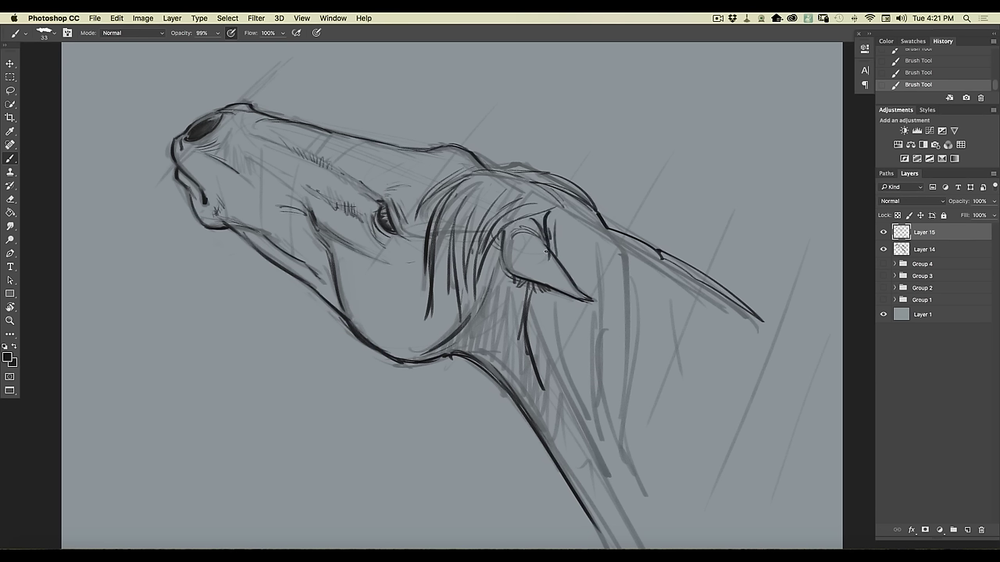
mouse_move(559, 199)
left_mouse_down()
mouse_move(453, 196)
mouse_move(456, 215)
left_mouse_up()
left_click_drag(530, 193, 469, 210)
mouse_move(557, 206)
left_mouse_down()
mouse_move(460, 217)
mouse_move(484, 202)
mouse_move(459, 231)
left_mouse_up()
left_click_drag(483, 215, 462, 261)
left_click_drag(455, 205, 451, 283)
left_click_drag(446, 236, 458, 315)
left_click_drag(460, 251, 470, 319)
left_click_drag(473, 270, 475, 312)
- Ink long mane strands hanging from the crest behind the ear down across the neck
mouse_move(580, 219)
left_mouse_down()
mouse_move(561, 266)
mouse_move(572, 267)
left_mouse_up()
left_click_drag(580, 228, 573, 379)
left_click_drag(555, 303, 577, 437)
left_click_drag(539, 305, 575, 447)
left_click_drag(610, 262, 613, 410)
left_click_drag(628, 287, 622, 444)
left_click_drag(630, 301, 639, 467)
left_click_drag(608, 367, 637, 490)
left_click_drag(592, 317, 592, 431)
left_click_drag(583, 314, 578, 426)
left_click_drag(592, 217, 686, 283)
left_click_drag(658, 320, 680, 479)
left_click_drag(671, 301, 695, 486)
left_click_drag(753, 343, 764, 469)
left_click_drag(739, 323, 744, 492)
left_click_drag(732, 383, 725, 522)
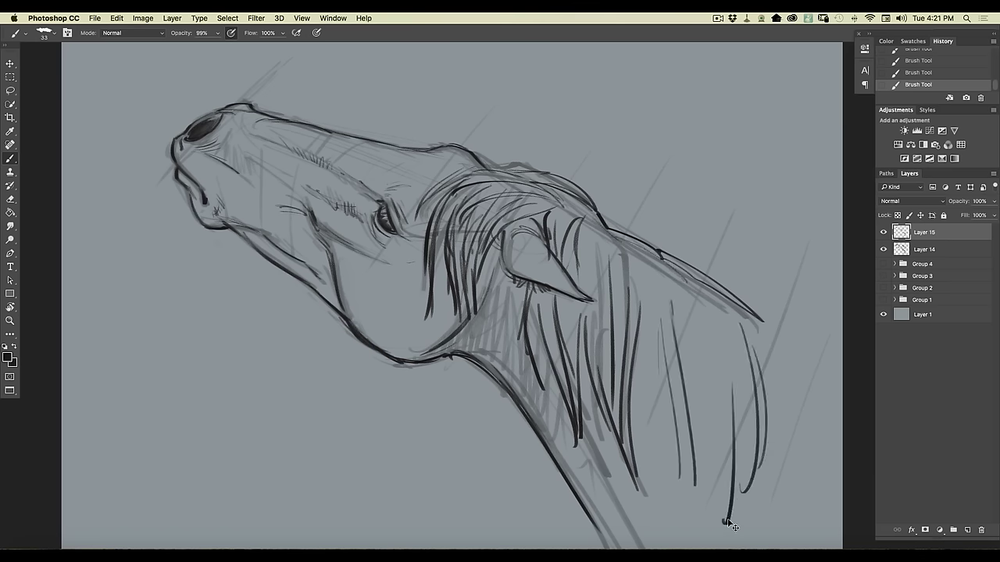
- Fill out the mane with more strands along the crest and jagged pointed tips at its lower edge
key("super+minus")
left_click_drag(486, 210, 521, 217)
mouse_move(570, 247)
left_mouse_down()
mouse_move(672, 312)
mouse_move(642, 365)
mouse_move(654, 405)
left_mouse_up()
left_click_drag(637, 295, 648, 460)
left_click_drag(629, 361, 636, 465)
mouse_move(619, 413)
left_mouse_down()
mouse_move(604, 382)
mouse_move(593, 437)
left_mouse_up()
left_click_drag(592, 390, 596, 444)
left_click_drag(584, 381, 608, 468)
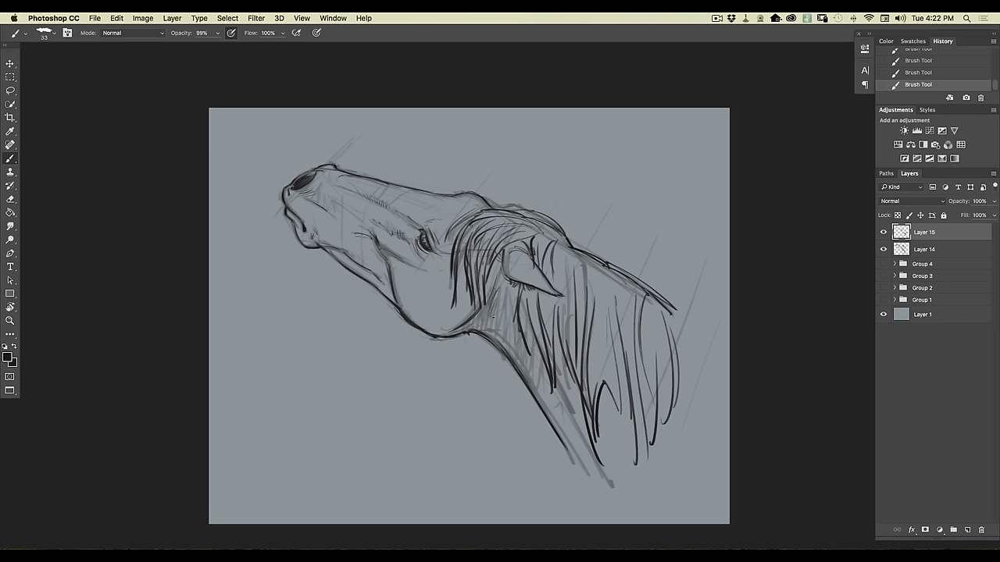
- Thicken the throat and neck underside lines and add fine hatching on the nasal bone, behind the nostril and beside the eye
left_click_drag(491, 317, 527, 379)
left_click_drag(486, 317, 536, 391)
left_click_drag(543, 413, 562, 446)
left_click_drag(344, 192, 379, 206)
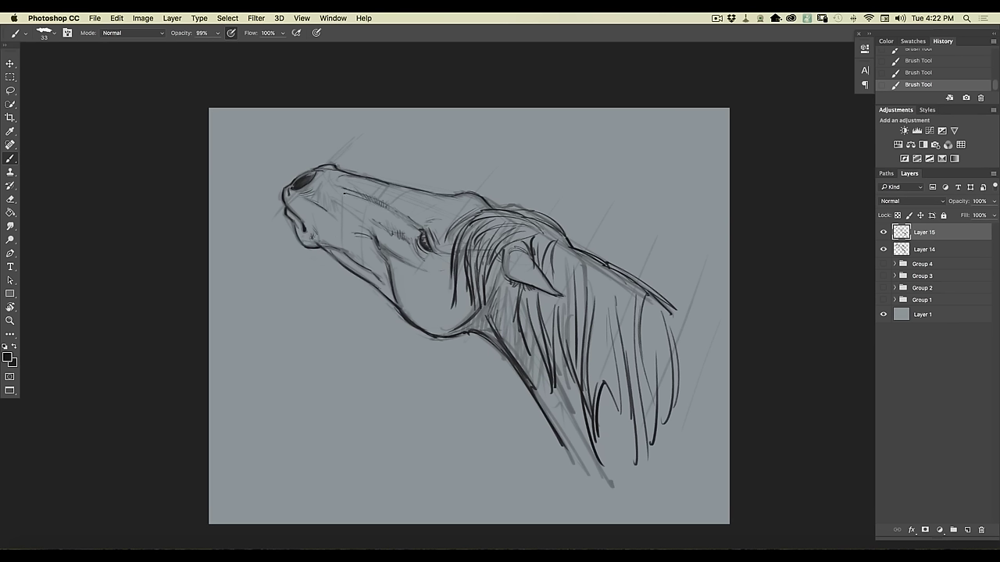
left_click_drag(332, 183, 321, 195)
left_click_drag(327, 185, 317, 195)
left_click_drag(439, 250, 449, 253)
- Add a new layer above the line work and set its blending mode to Multiply
left_click(966, 530)
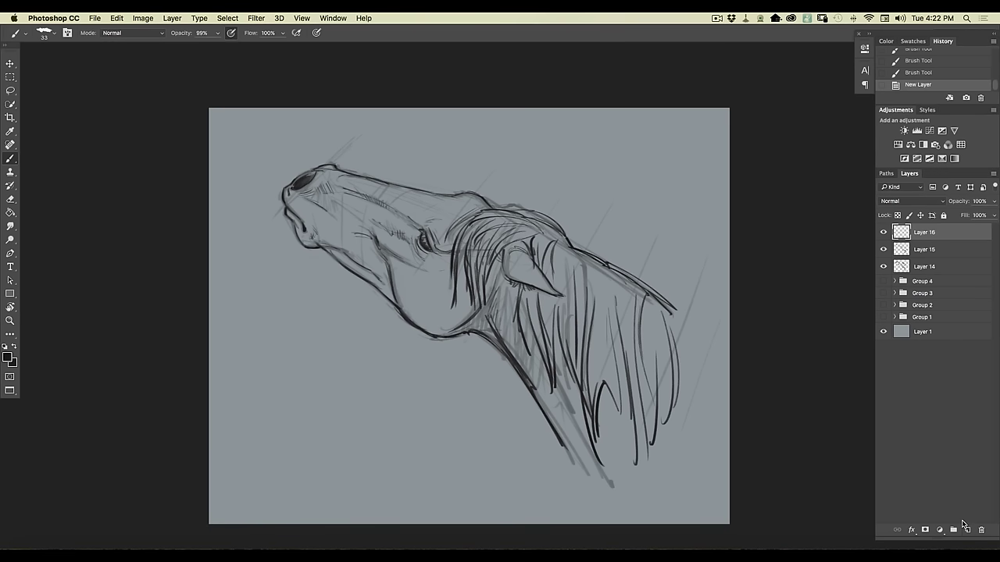
left_click(883, 202)
left_click(878, 230)
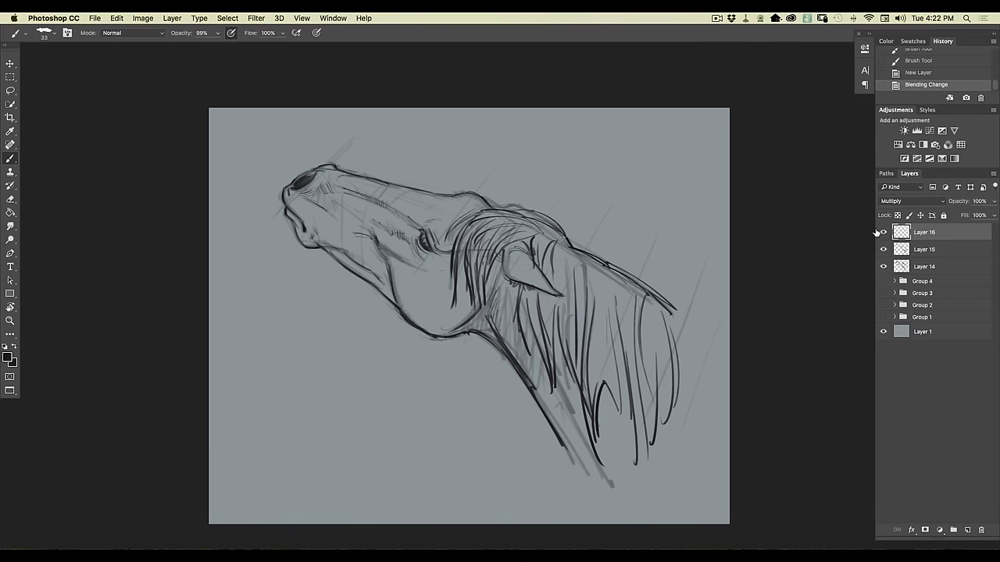
- Set the foreground colour to light warm grey b5b0aa and choose the 220 px brush
left_click(9, 358)
left_click(31, 180)
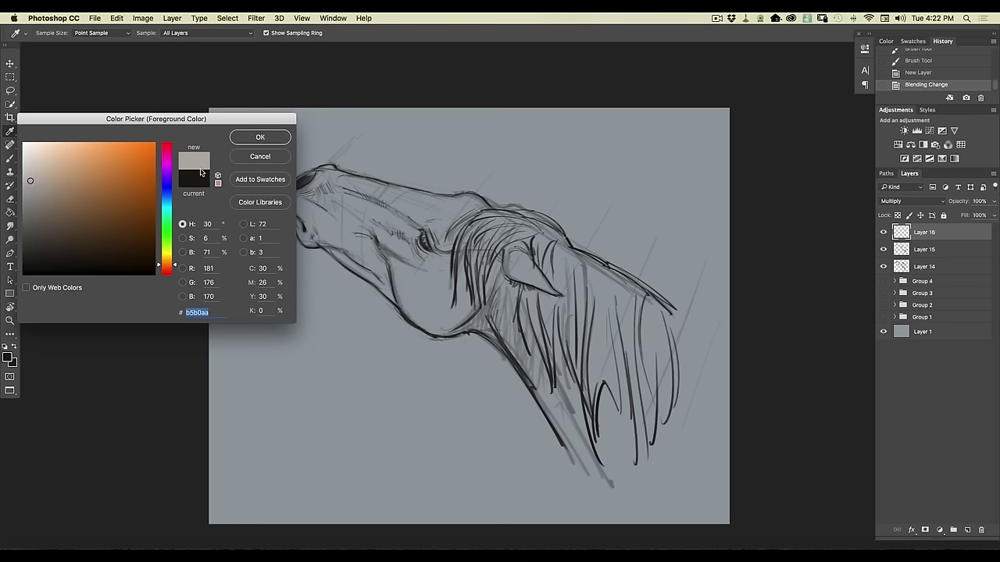
left_click(248, 140)
left_click(52, 36)
left_click(93, 233)
- Shade the throat behind the jaw, the underside of the neck and the cheek
left_click(497, 271)
mouse_move(498, 270)
left_mouse_down()
mouse_move(463, 328)
mouse_move(497, 294)
mouse_move(516, 314)
mouse_move(506, 328)
left_mouse_up()
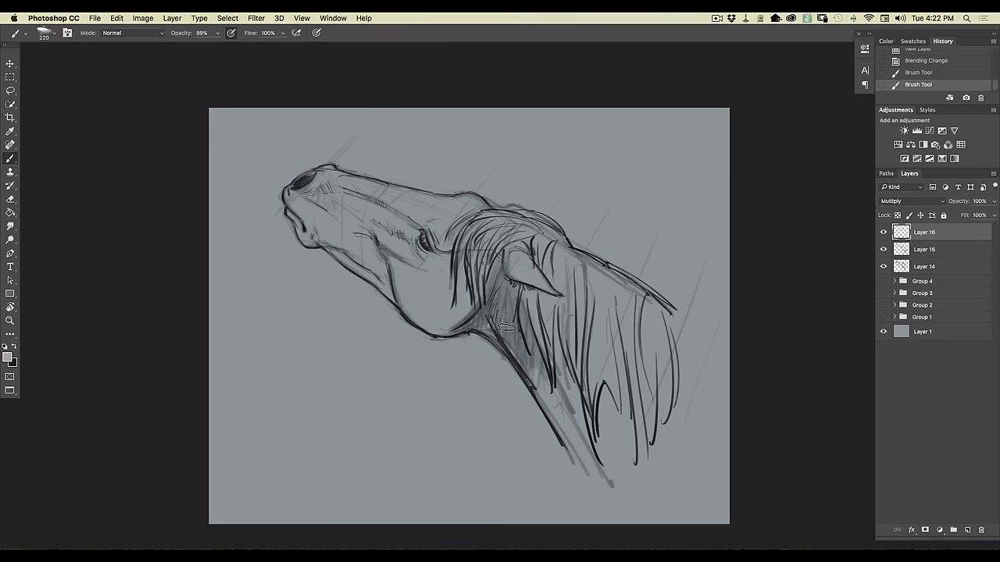
left_click_drag(534, 370, 612, 475)
mouse_move(462, 271)
left_mouse_down()
mouse_move(468, 312)
mouse_move(452, 297)
mouse_move(410, 312)
mouse_move(377, 252)
mouse_move(416, 274)
left_mouse_up()
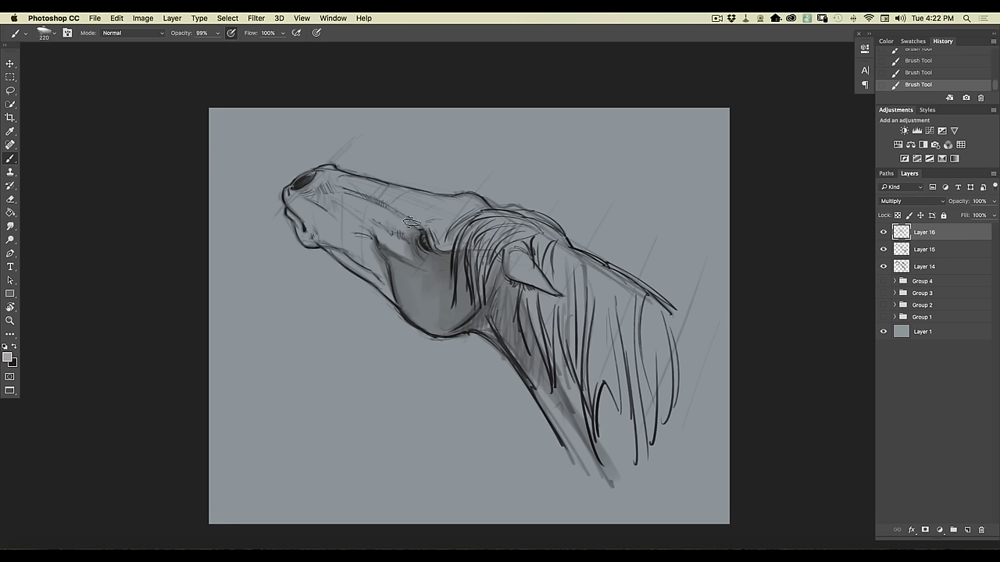
- Reduce the brush to 130 px and shade the side of the face, the muzzle, the chin and the throat
left_click(54, 35)
left_click(96, 49)
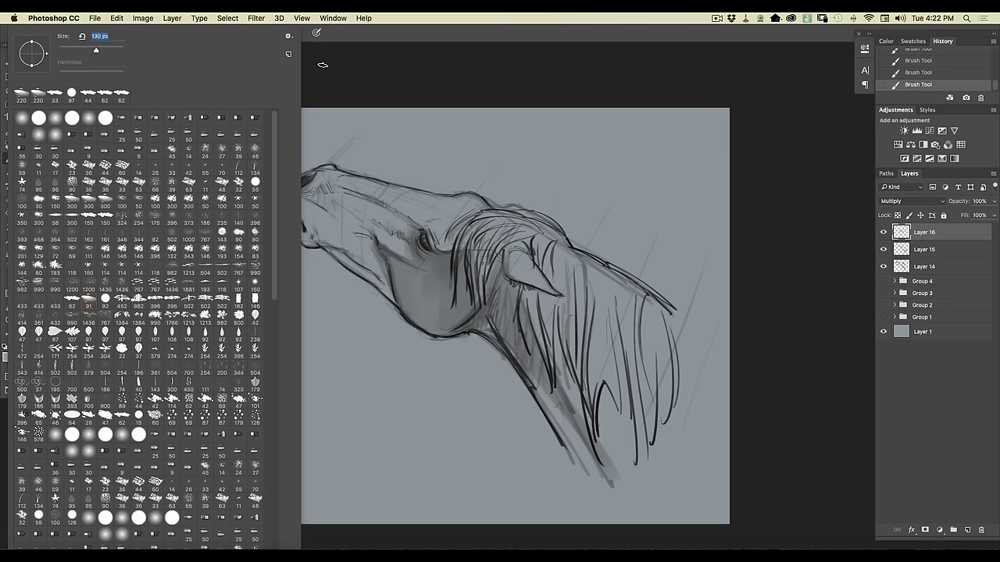
left_click(314, 70)
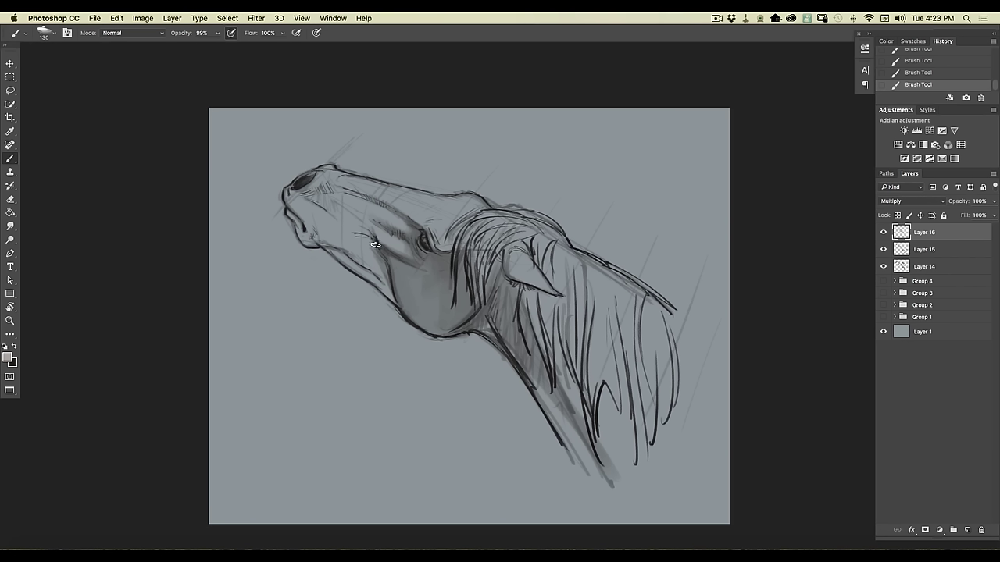
mouse_move(352, 222)
left_mouse_down()
mouse_move(384, 259)
mouse_move(383, 289)
mouse_move(367, 250)
mouse_move(360, 271)
mouse_move(334, 238)
mouse_move(308, 232)
left_mouse_up()
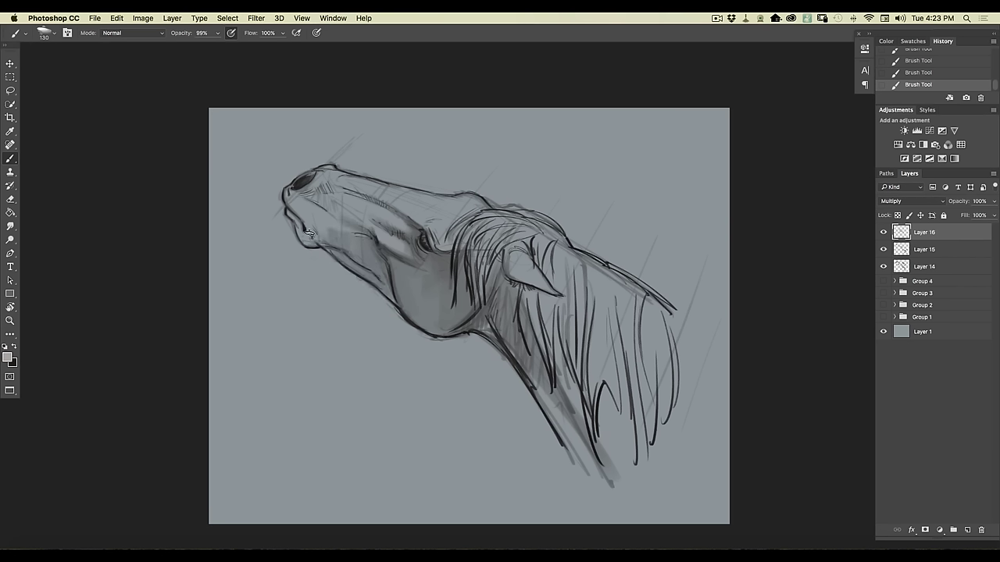
mouse_move(366, 258)
left_mouse_down()
mouse_move(352, 236)
mouse_move(306, 239)
mouse_move(299, 218)
mouse_move(315, 237)
mouse_move(299, 199)
mouse_move(317, 206)
mouse_move(302, 196)
mouse_move(341, 236)
mouse_move(275, 187)
left_mouse_up()
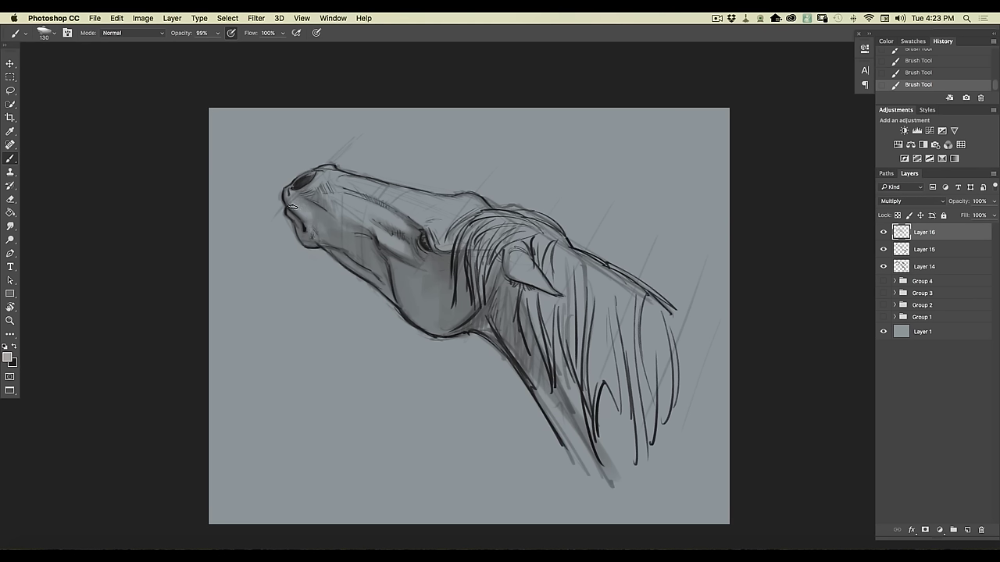
mouse_move(324, 182)
left_mouse_down()
mouse_move(314, 190)
mouse_move(375, 200)
left_mouse_up()
left_click_drag(348, 208, 311, 202)
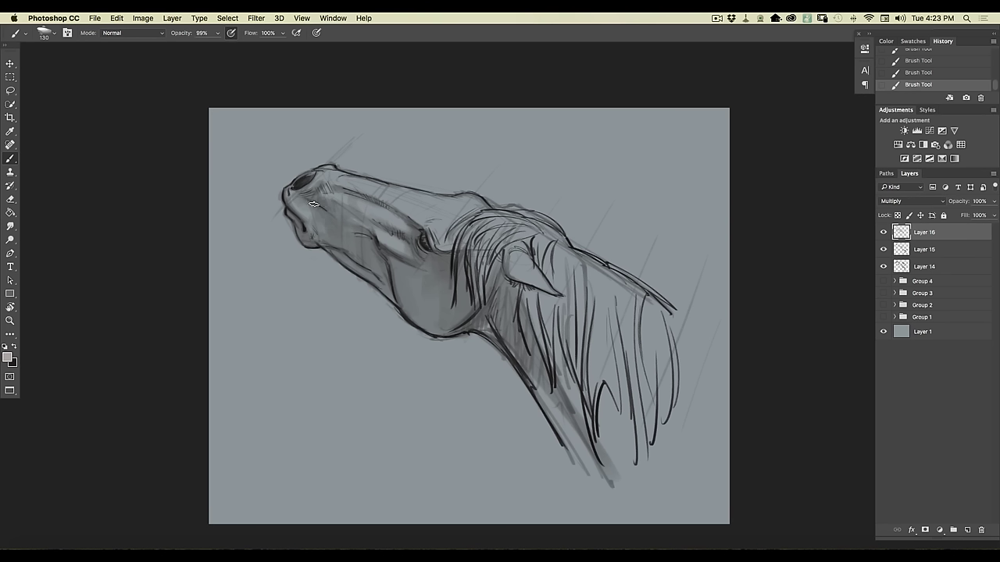
mouse_move(517, 351)
left_mouse_down()
mouse_move(478, 314)
mouse_move(495, 334)
mouse_move(494, 299)
mouse_move(482, 293)
mouse_move(477, 326)
mouse_move(474, 310)
mouse_move(437, 329)
left_mouse_up()
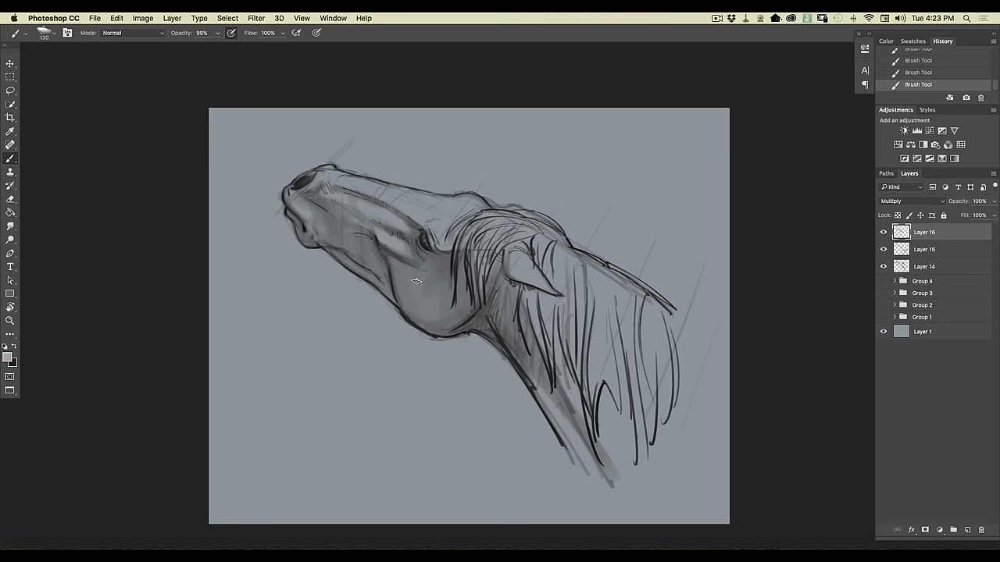
- Enlarge the brush to 198 px and deepen the shading on the lower neck and behind the ear
left_click(50, 37)
left_click_drag(101, 48, 107, 48)
mouse_move(539, 375)
left_mouse_down()
mouse_move(563, 426)
mouse_move(538, 373)
mouse_move(561, 344)
mouse_move(611, 495)
left_mouse_up()
left_click_drag(513, 278, 556, 363)
left_click_drag(490, 258, 485, 311)
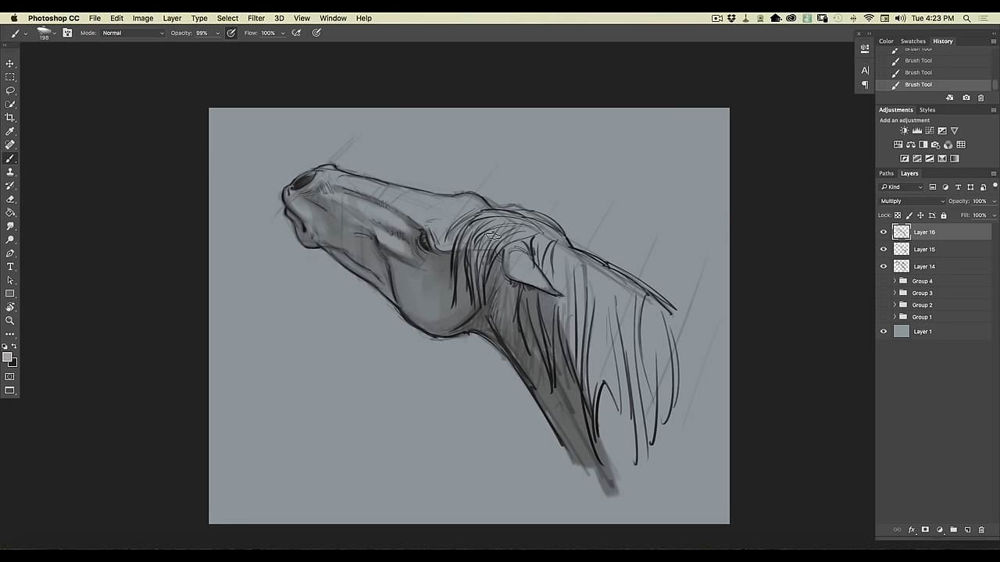
- Shade the forelock and lay broad downward shadow strokes through the mane
left_click_drag(494, 237, 474, 285)
mouse_move(469, 239)
left_mouse_down()
mouse_move(473, 275)
mouse_move(518, 236)
left_mouse_up()
left_click_drag(590, 283, 605, 437)
left_click_drag(608, 347, 634, 458)
mouse_move(609, 346)
left_mouse_down()
mouse_move(653, 479)
mouse_move(640, 384)
mouse_move(674, 487)
left_mouse_up()
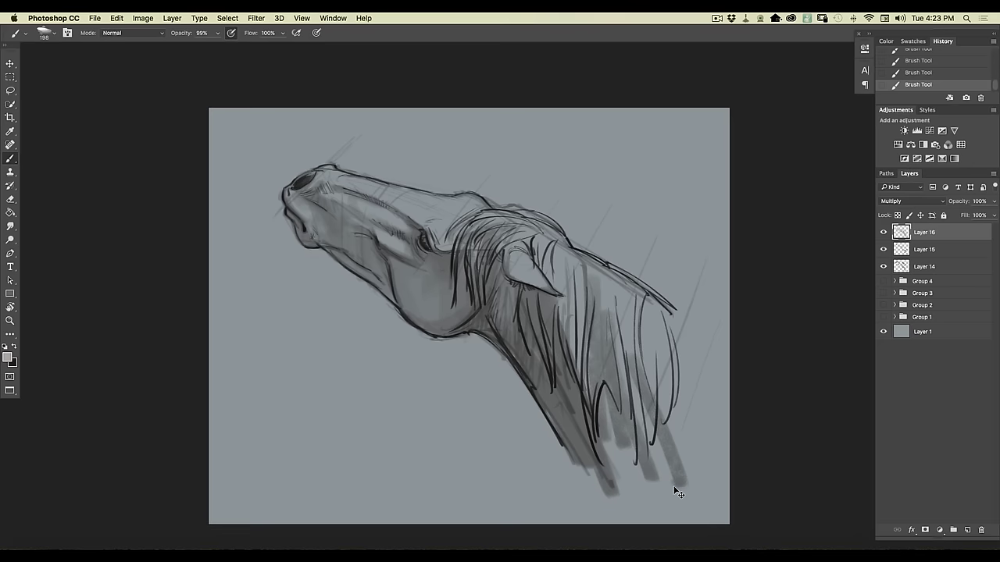
- Group the finished study's layers, Layer 14 through Layer 16
key("super+minus")
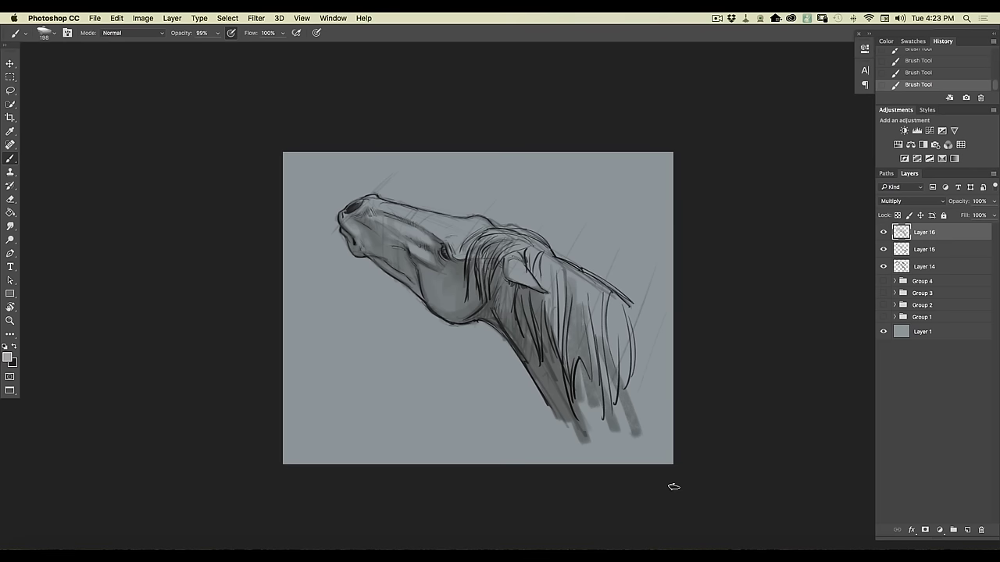
left_click(921, 266, "shift")
left_click(953, 529)
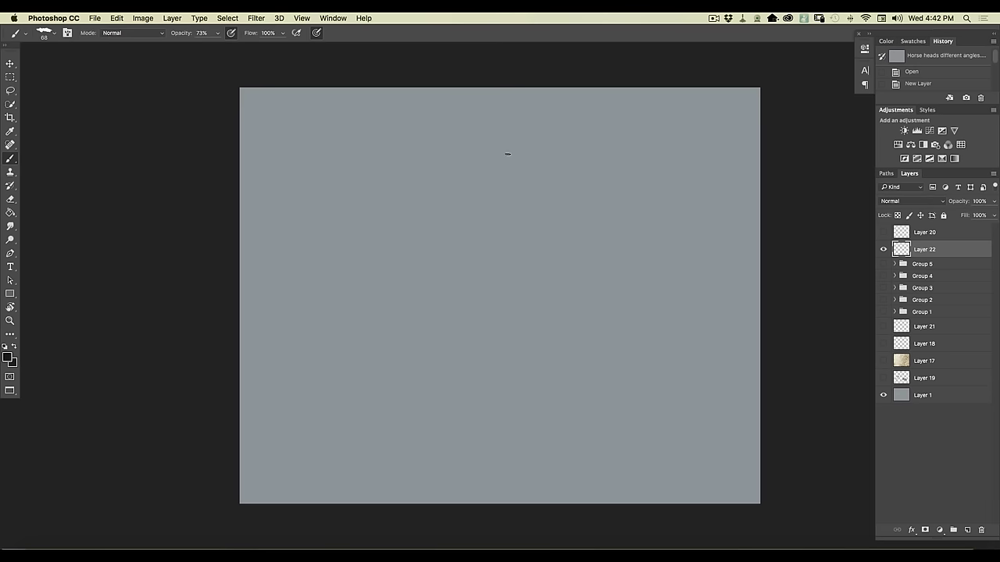
- Start a new head on Layer 22 by sketching the poll arc, sloping forehead, brow corner and two long downward curves
left_click_drag(529, 160, 494, 163)
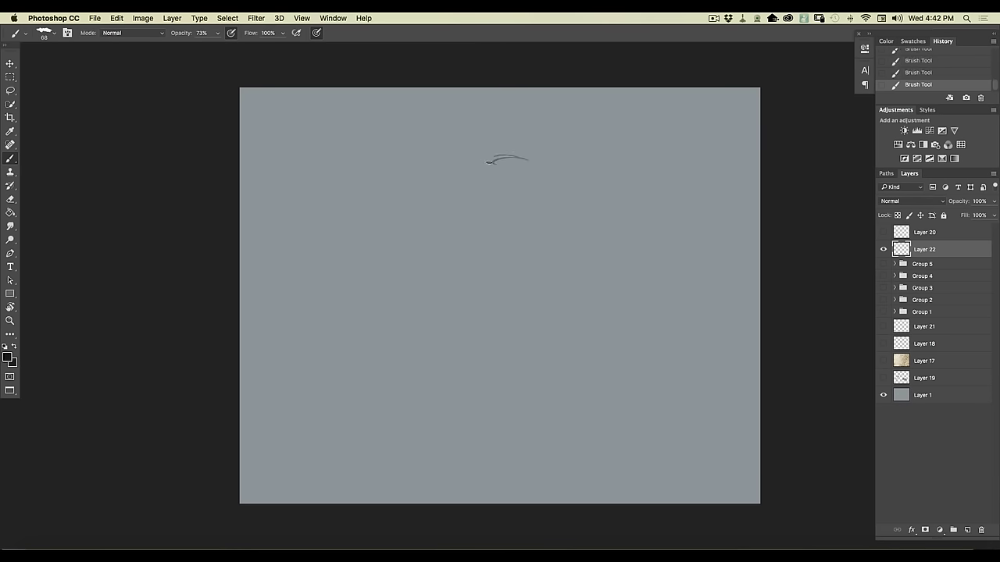
left_click_drag(487, 161, 435, 211)
left_click_drag(493, 189, 477, 309)
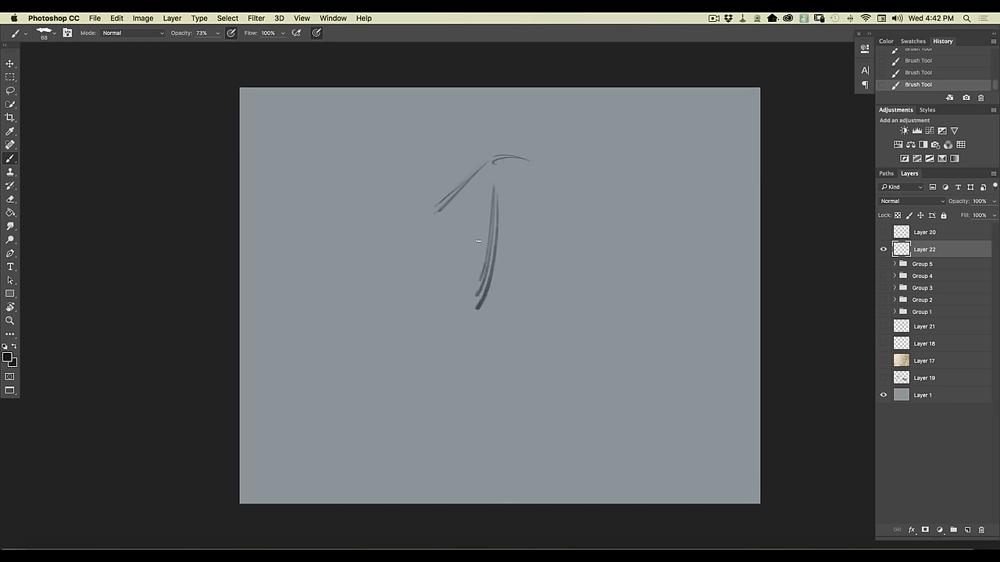
left_click_drag(553, 206, 543, 317)
mouse_move(446, 198)
left_mouse_down()
mouse_move(471, 178)
mouse_move(429, 212)
mouse_move(431, 202)
mouse_move(431, 228)
left_mouse_up()
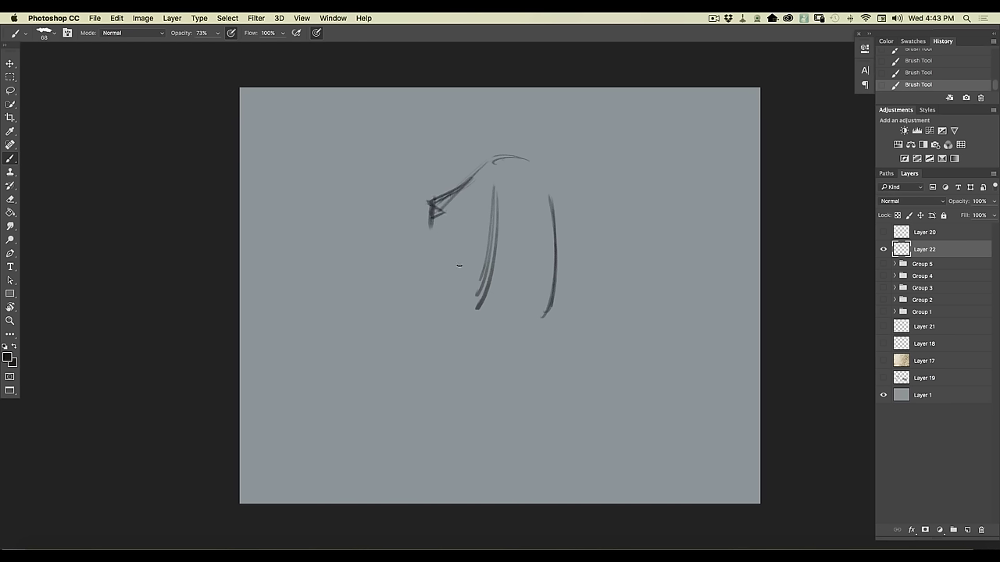
- Sketch the nose bridge down to the front of the muzzle, raising the brush opacity to 95%
left_click_drag(430, 217, 386, 289)
left_click_drag(402, 277, 370, 303)
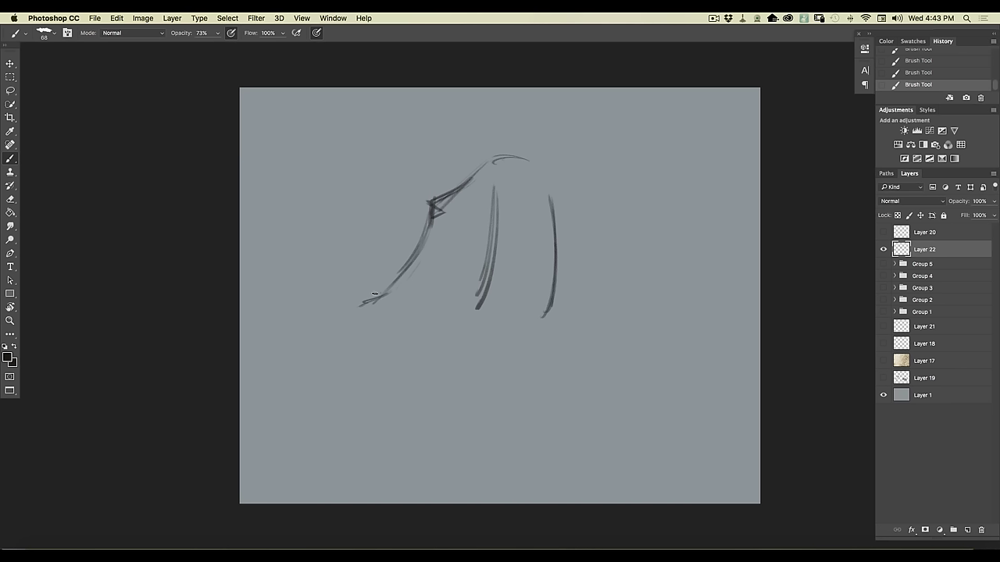
left_click_drag(383, 289, 365, 301)
left_click_drag(216, 33, 226, 46)
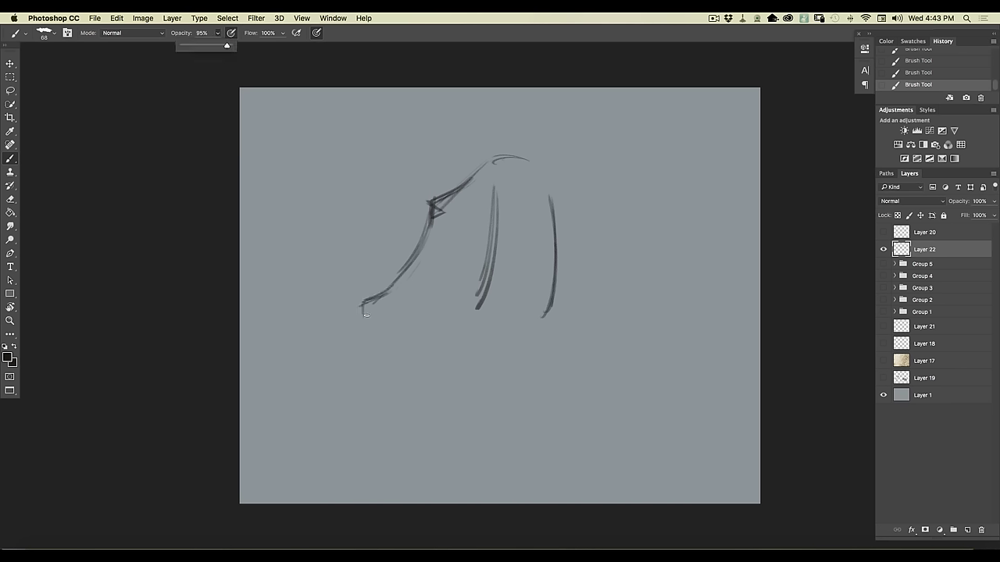
left_click(395, 279)
left_click_drag(394, 282, 364, 302)
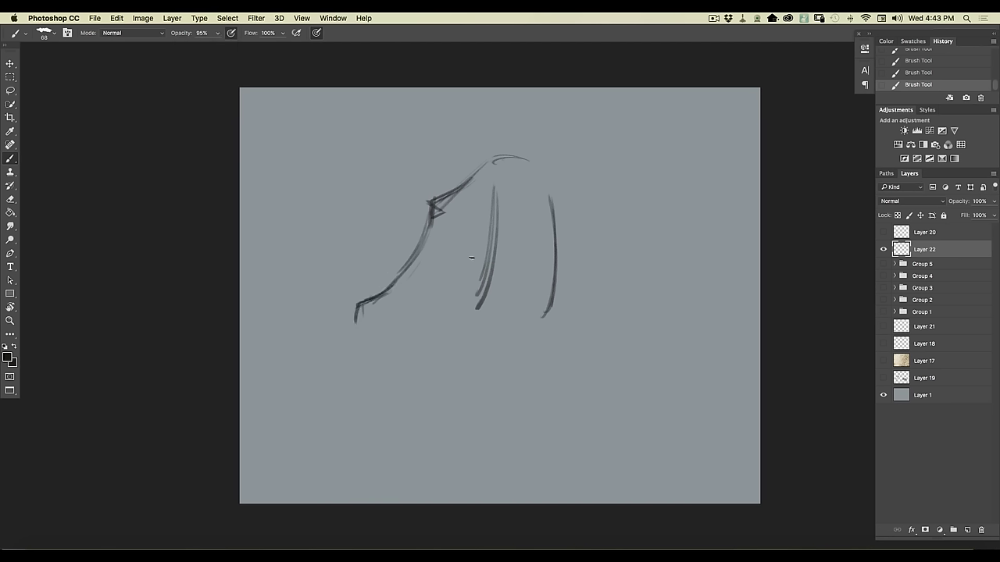
- Sketch the mouth, rounded lips and chin, and draw the lower jaw line from the chin back to the throat
left_click_drag(431, 231, 426, 263)
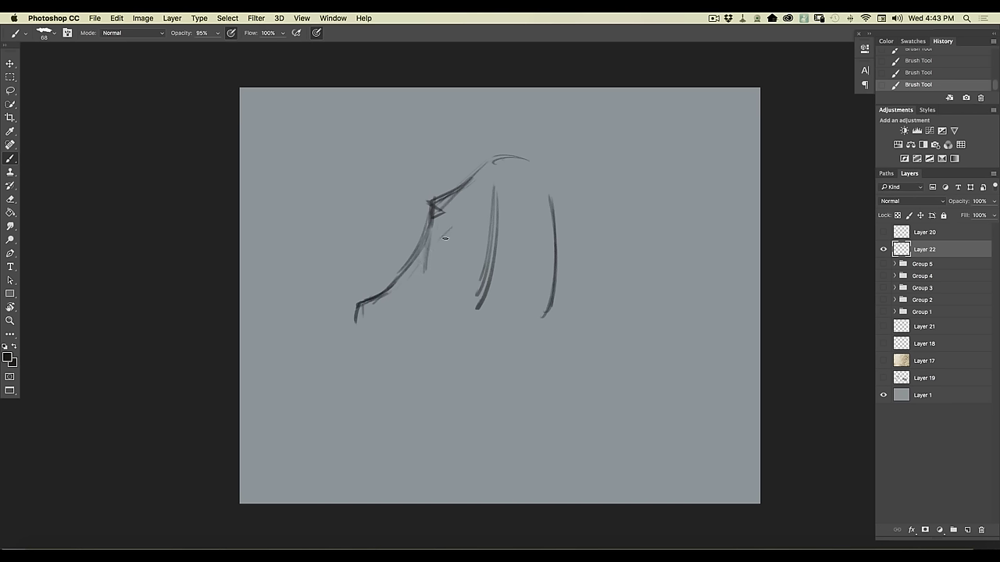
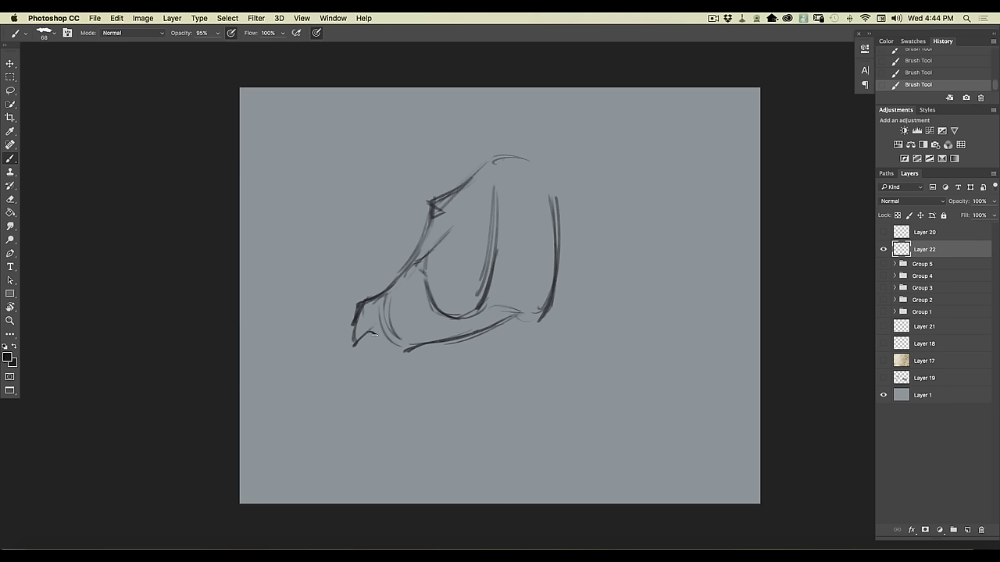
mouse_move(371, 333)
left_mouse_down()
mouse_move(388, 366)
mouse_move(407, 350)
mouse_move(365, 353)
mouse_move(398, 361)
left_mouse_up()
left_click_drag(403, 350, 368, 350)
left_click_drag(432, 325, 397, 342)
left_click_drag(448, 321, 401, 343)
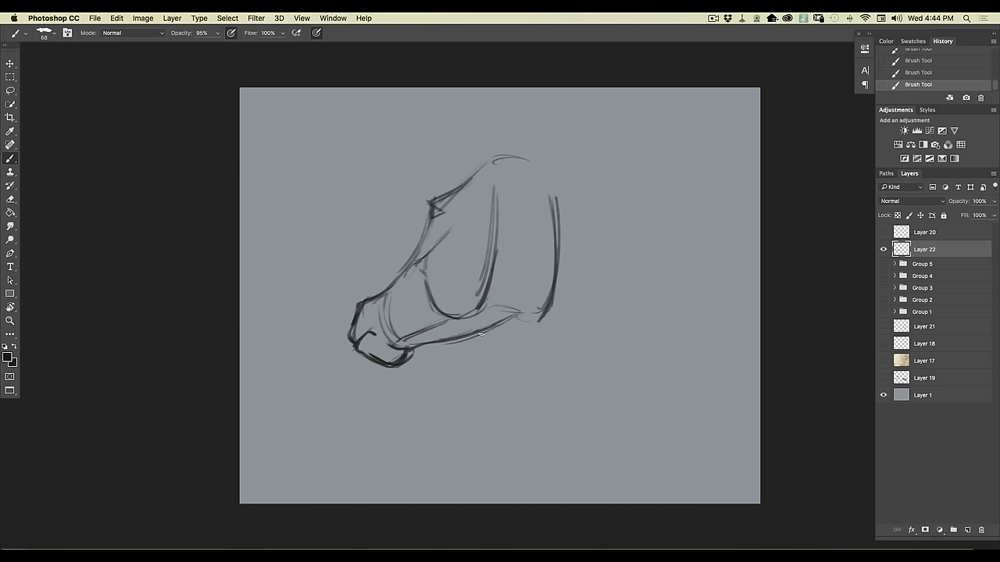
mouse_move(547, 308)
left_mouse_down()
mouse_move(454, 341)
mouse_move(399, 344)
left_mouse_up()
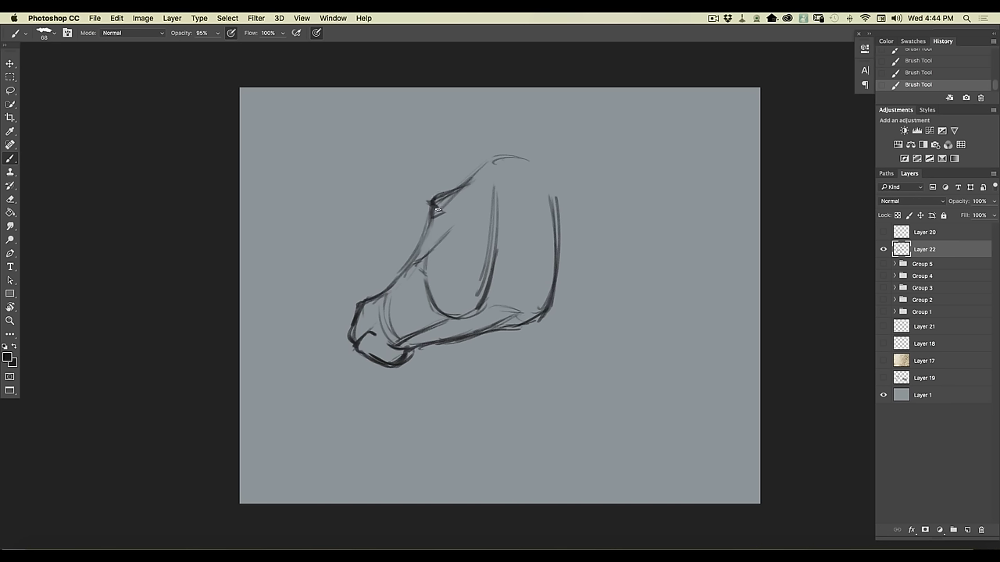
- Darken the brow corner and front of the muzzle, and sketch the pointed near ear with its base
mouse_move(431, 205)
left_mouse_down()
mouse_move(442, 211)
mouse_move(433, 227)
left_mouse_up()
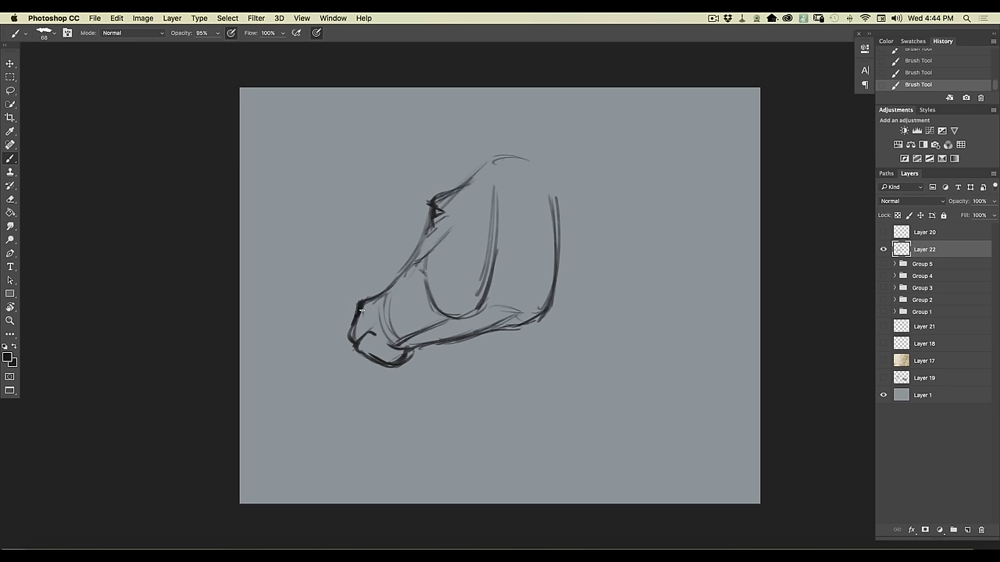
left_click_drag(361, 311, 351, 327)
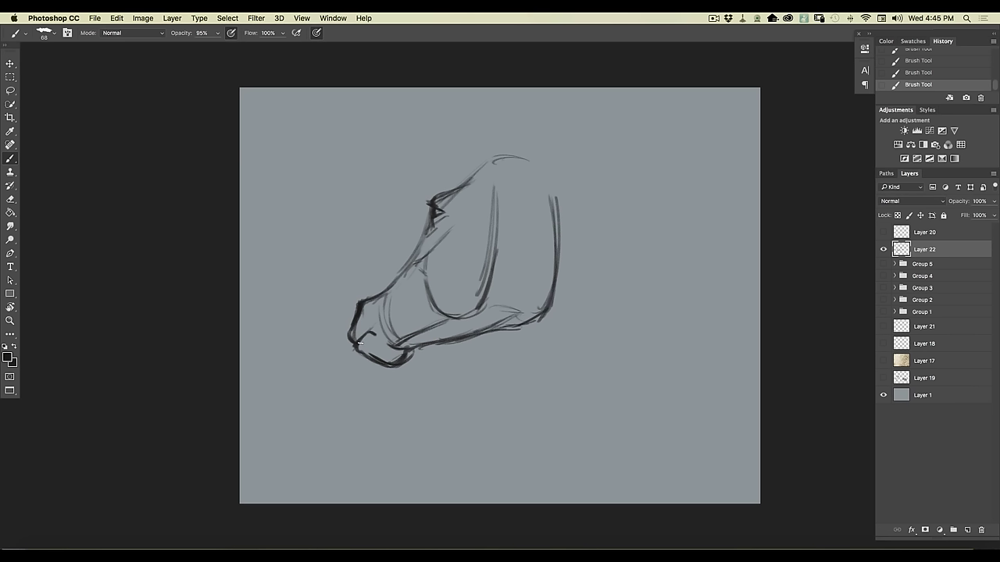
mouse_move(493, 207)
left_mouse_down()
mouse_move(484, 176)
mouse_move(503, 202)
left_mouse_up()
left_click_drag(504, 152, 475, 120)
mouse_move(507, 187)
left_mouse_down()
mouse_move(503, 148)
mouse_move(468, 104)
mouse_move(479, 161)
left_mouse_up()
left_click_drag(470, 109, 495, 205)
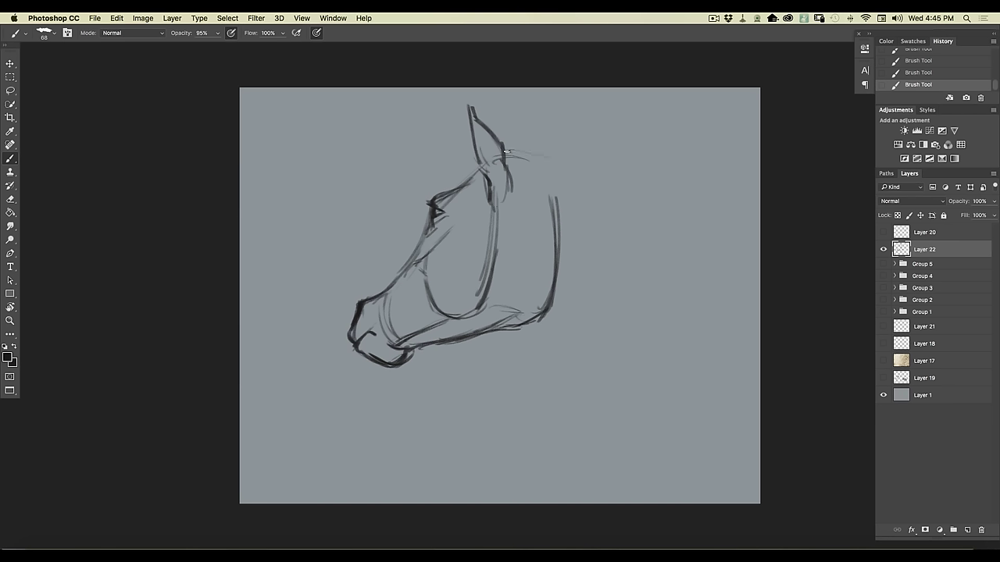
left_click_drag(511, 150, 652, 121)
left_click_drag(506, 315, 678, 279)
left_click_drag(549, 291, 622, 291)
left_click_drag(513, 315, 680, 272)
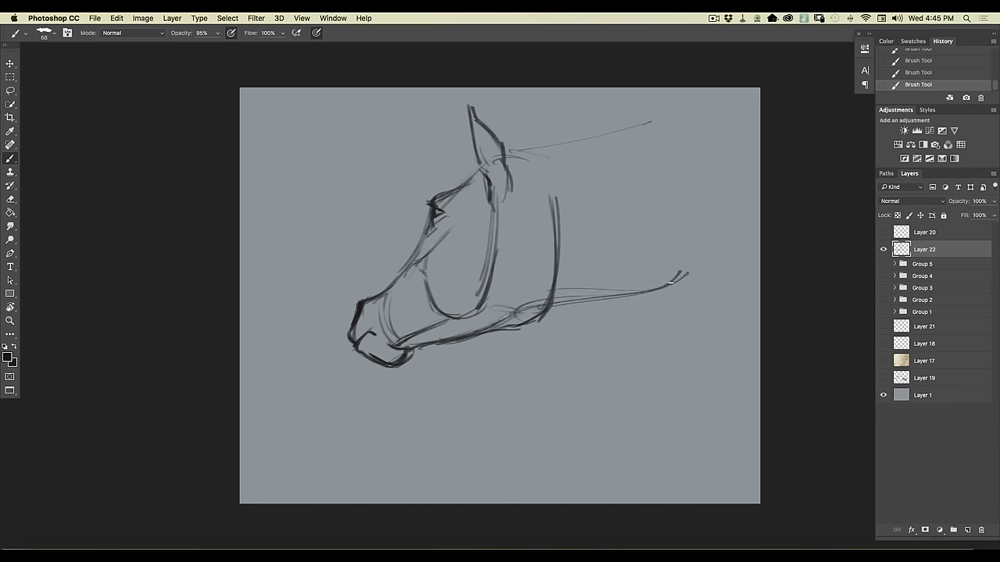
mouse_move(540, 155)
left_mouse_down()
mouse_move(609, 128)
mouse_move(521, 163)
left_mouse_up()
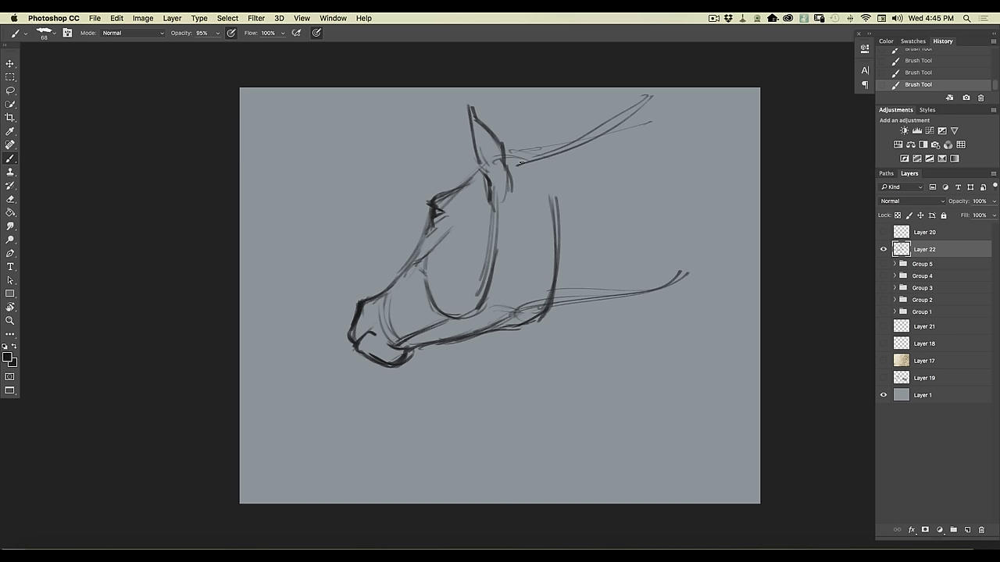
mouse_move(515, 177)
left_mouse_down()
mouse_move(505, 276)
mouse_move(517, 302)
left_mouse_up()
mouse_move(511, 159)
left_mouse_down()
mouse_move(547, 157)
mouse_move(555, 145)
mouse_move(591, 157)
mouse_move(582, 132)
mouse_move(616, 141)
mouse_move(618, 119)
mouse_move(648, 126)
mouse_move(644, 93)
left_mouse_up()
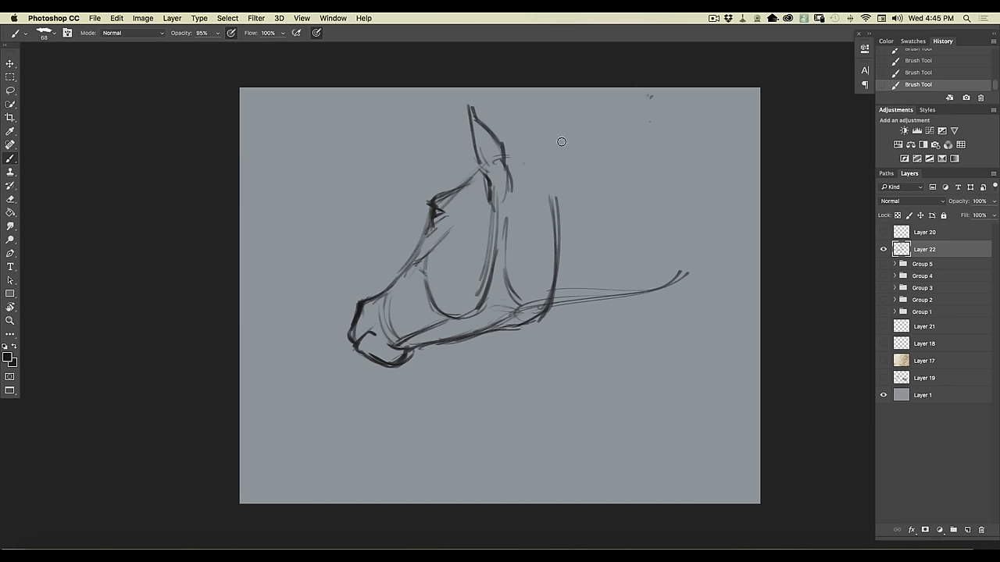
mouse_move(687, 271)
left_mouse_down()
mouse_move(601, 311)
mouse_move(616, 282)
mouse_move(603, 279)
mouse_move(572, 309)
mouse_move(577, 269)
mouse_move(561, 307)
mouse_move(540, 284)
mouse_move(528, 306)
left_mouse_up()
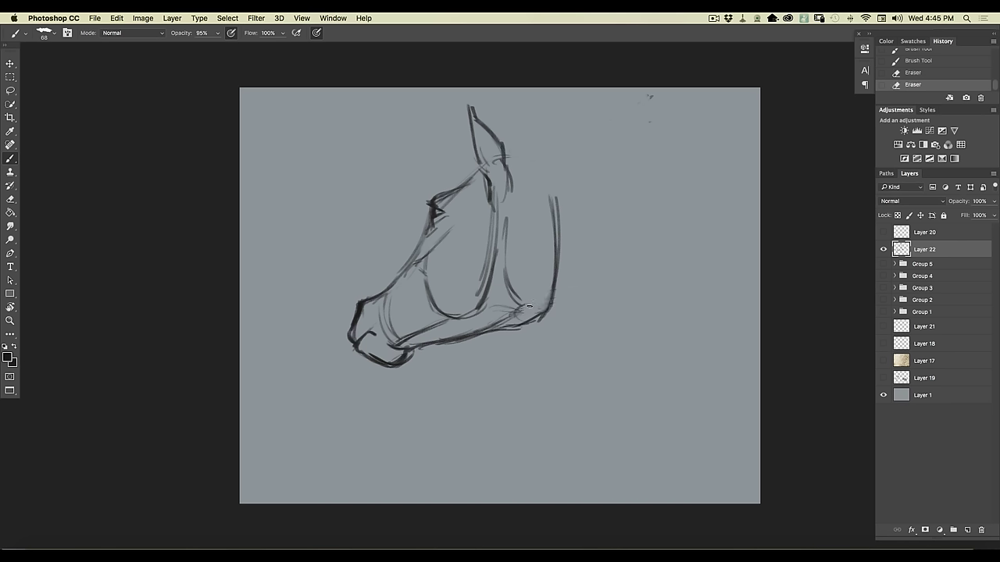
- Extend the poll arc and draw the neck's underside sloping from the throat toward the chest with repeated dark strokes
left_click_drag(517, 153, 573, 164)
left_click(535, 315)
left_click_drag(534, 317, 586, 370)
mouse_move(518, 311)
left_mouse_down()
mouse_move(494, 305)
mouse_move(527, 329)
left_mouse_up()
mouse_move(493, 265)
left_mouse_down()
mouse_move(501, 306)
mouse_move(542, 340)
left_mouse_up()
mouse_move(506, 303)
left_mouse_down()
mouse_move(543, 344)
mouse_move(596, 453)
left_mouse_up()
left_click_drag(564, 383, 603, 447)
left_click_drag(572, 398, 622, 457)
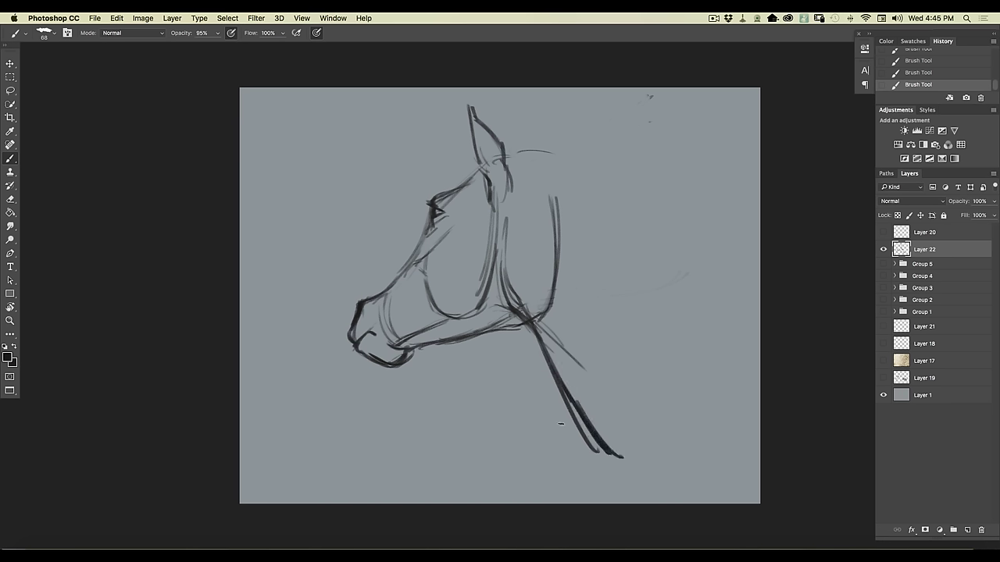
- Draw the neck's crest sloping down from the poll, and add the small far ear standing above it
mouse_move(555, 146)
left_mouse_down()
mouse_move(620, 166)
mouse_move(640, 190)
mouse_move(621, 176)
mouse_move(705, 222)
left_mouse_up()
left_click_drag(528, 151, 702, 225)
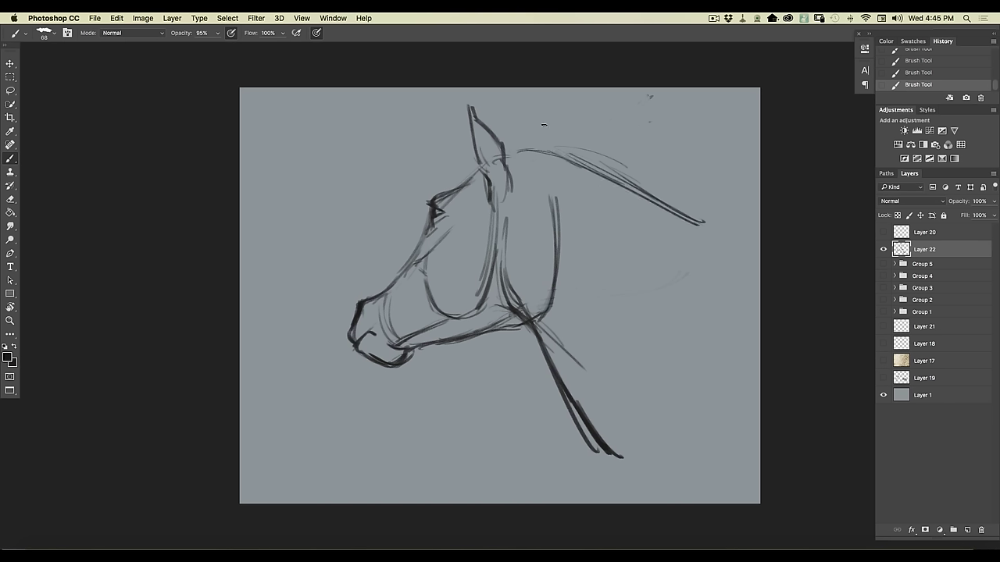
mouse_move(544, 138)
left_mouse_down()
mouse_move(558, 154)
mouse_move(554, 144)
left_mouse_up()
left_click_drag(544, 107, 558, 145)
mouse_move(529, 99)
left_mouse_down()
mouse_move(553, 129)
mouse_move(539, 104)
mouse_move(531, 144)
mouse_move(554, 142)
mouse_move(532, 148)
left_mouse_up()
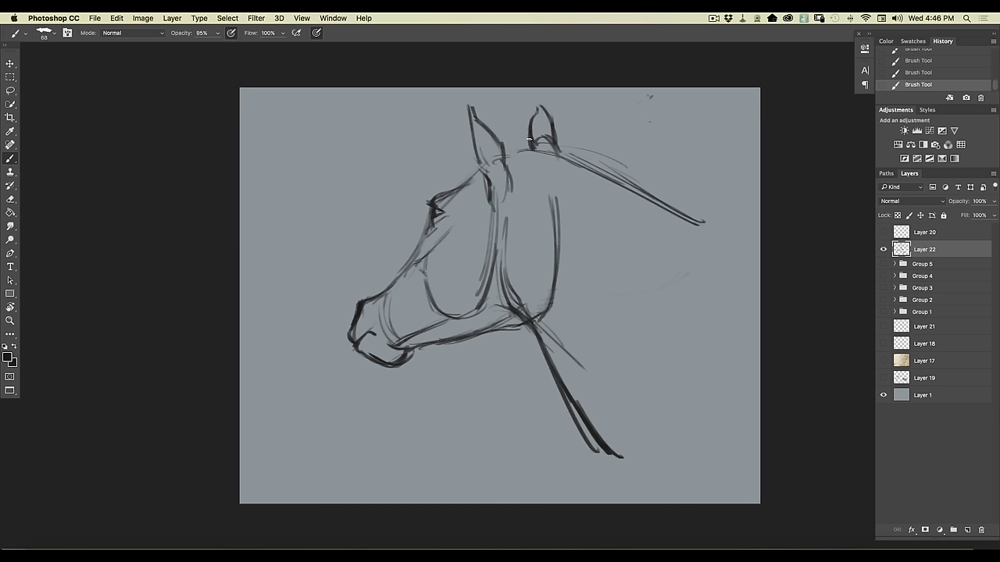
mouse_move(511, 140)
left_mouse_down()
mouse_move(543, 147)
mouse_move(500, 153)
mouse_move(545, 147)
left_mouse_up()
- Add short forelock strokes over the forehead and erase the long vertical curve behind the cheek
mouse_move(460, 165)
left_mouse_down()
mouse_move(478, 158)
mouse_move(460, 230)
left_mouse_up()
left_click_drag(467, 190, 462, 223)
mouse_move(484, 173)
left_mouse_down()
mouse_move(472, 188)
mouse_move(479, 211)
left_mouse_up()
left_click_drag(490, 179, 484, 192)
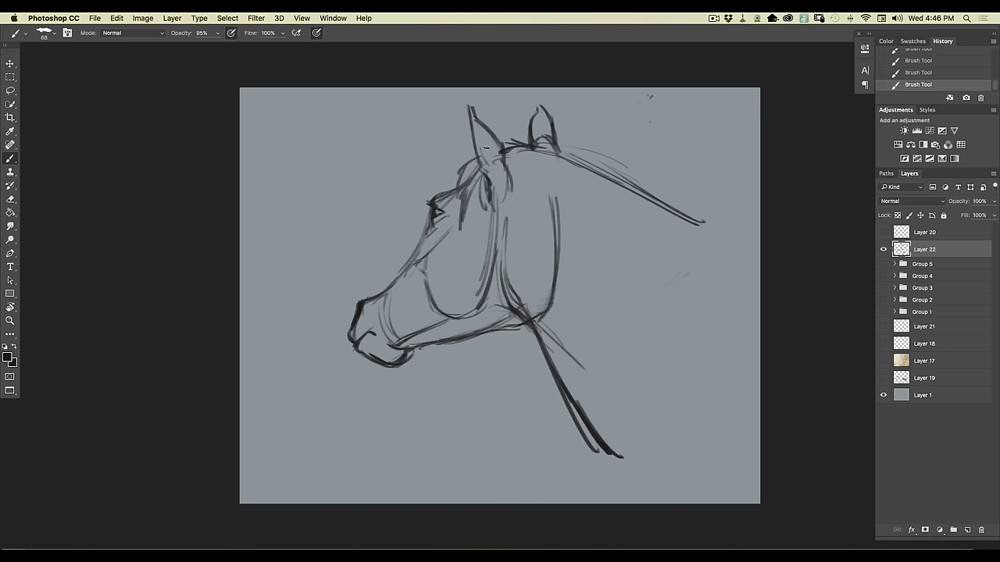
left_click_drag(472, 153, 453, 183)
mouse_move(556, 191)
left_mouse_down()
mouse_move(559, 261)
mouse_move(542, 319)
left_mouse_up()
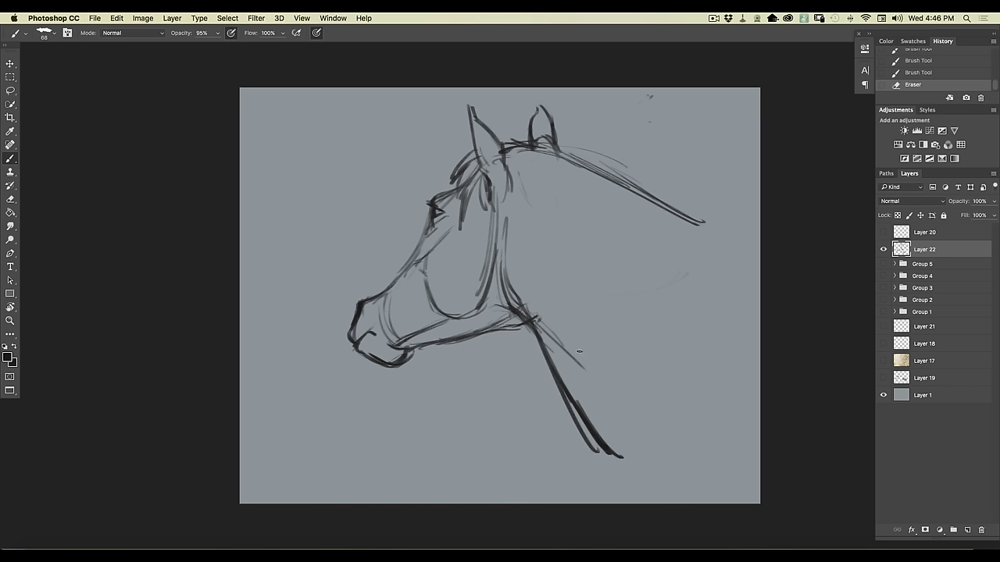
- Sketch long diagonal lines down the neck from behind the ear and throat, and erase most of the upper ones
left_click_drag(513, 248, 522, 286)
mouse_move(514, 165)
left_mouse_down()
mouse_move(518, 211)
mouse_move(569, 268)
left_mouse_up()
left_click_drag(518, 215, 597, 290)
left_click_drag(565, 247, 614, 338)
left_click_drag(564, 272, 622, 362)
mouse_move(503, 247)
left_mouse_down()
mouse_move(520, 293)
mouse_move(552, 317)
left_mouse_up()
mouse_move(527, 283)
left_mouse_down()
mouse_move(584, 351)
mouse_move(609, 408)
left_mouse_up()
left_click_drag(550, 328, 599, 397)
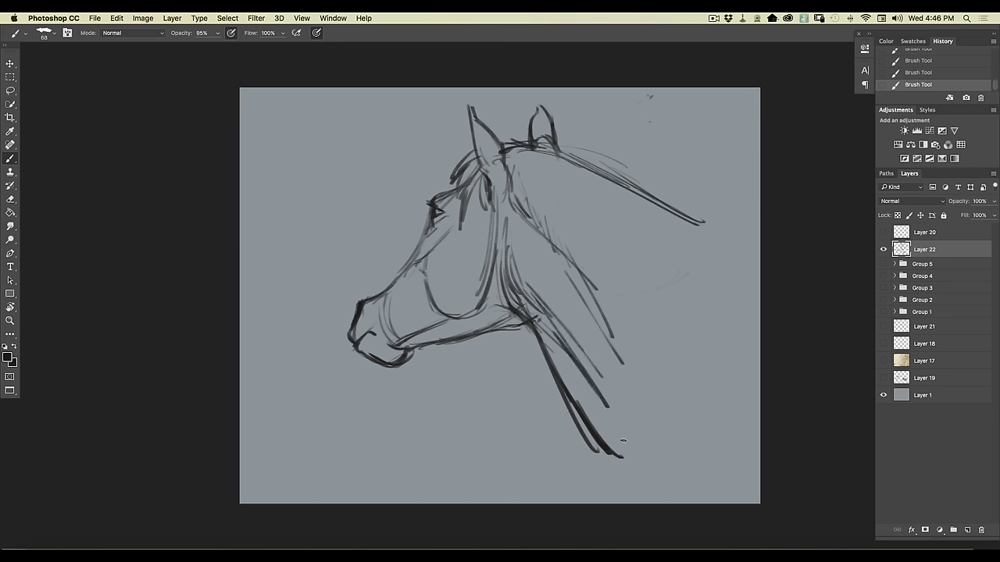
mouse_move(595, 259)
left_mouse_down()
mouse_move(609, 344)
mouse_move(513, 205)
left_mouse_up()
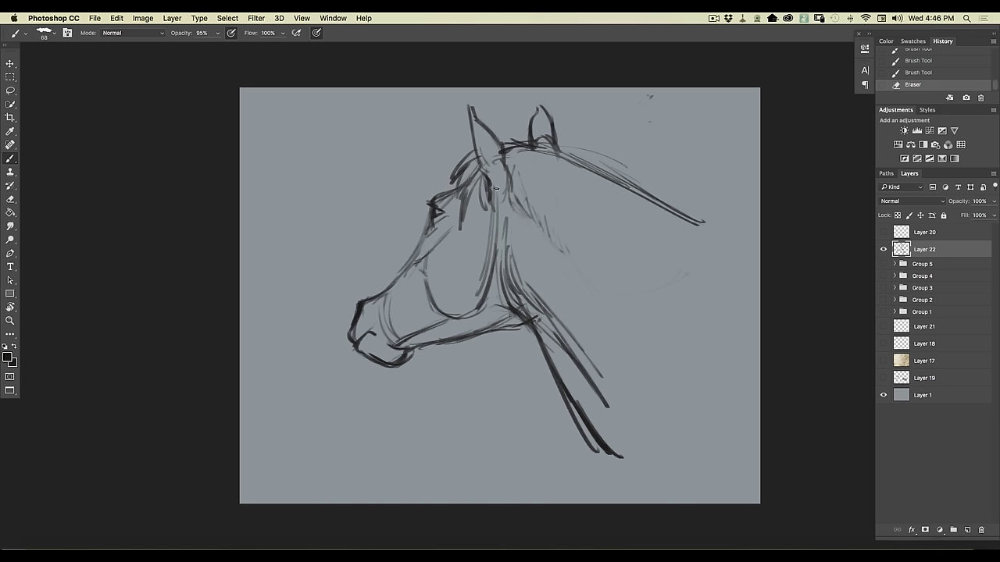
- Hatch the neck below the ear with short downward strokes and erase the long stray lines beyond the throat
left_click_drag(514, 201, 531, 263)
left_click_drag(531, 227, 559, 276)
left_click_drag(515, 250, 555, 275)
mouse_move(546, 229)
left_mouse_down()
mouse_move(561, 276)
mouse_move(617, 323)
left_mouse_up()
mouse_move(578, 283)
left_mouse_down()
mouse_move(600, 306)
mouse_move(582, 367)
mouse_move(598, 394)
mouse_move(535, 291)
left_mouse_up()
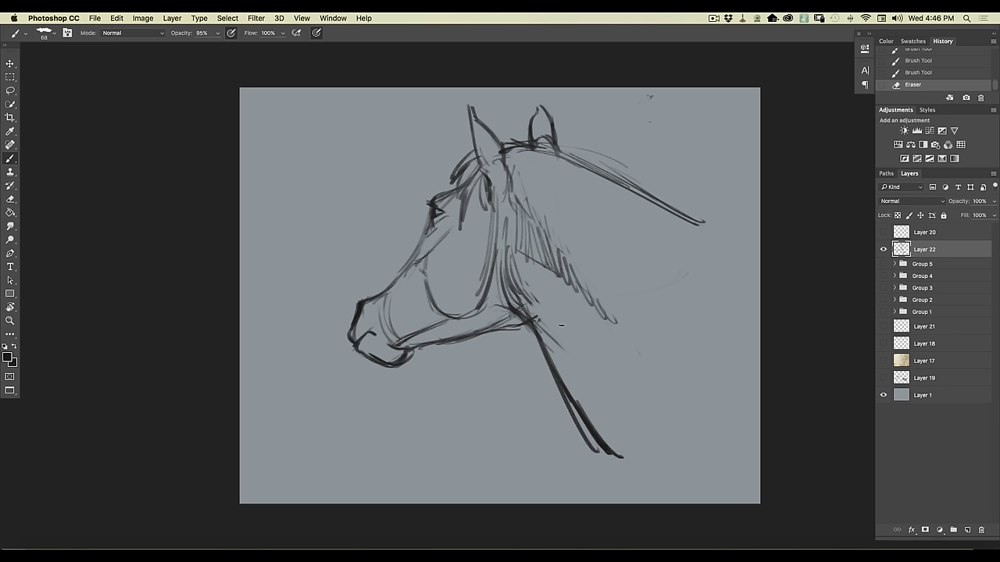
- Draw two thin curves across the upper neck and a long dark diagonal muscle line toward the chest
mouse_move(562, 246)
left_mouse_down()
mouse_move(539, 242)
mouse_move(551, 269)
left_mouse_up()
mouse_move(519, 206)
left_mouse_down()
mouse_move(529, 261)
mouse_move(545, 267)
left_mouse_up()
left_click_drag(569, 180, 594, 311)
left_click_drag(572, 214, 606, 315)
mouse_move(531, 250)
left_mouse_down()
mouse_move(585, 345)
mouse_move(625, 375)
left_mouse_up()
left_click_drag(549, 287, 646, 415)
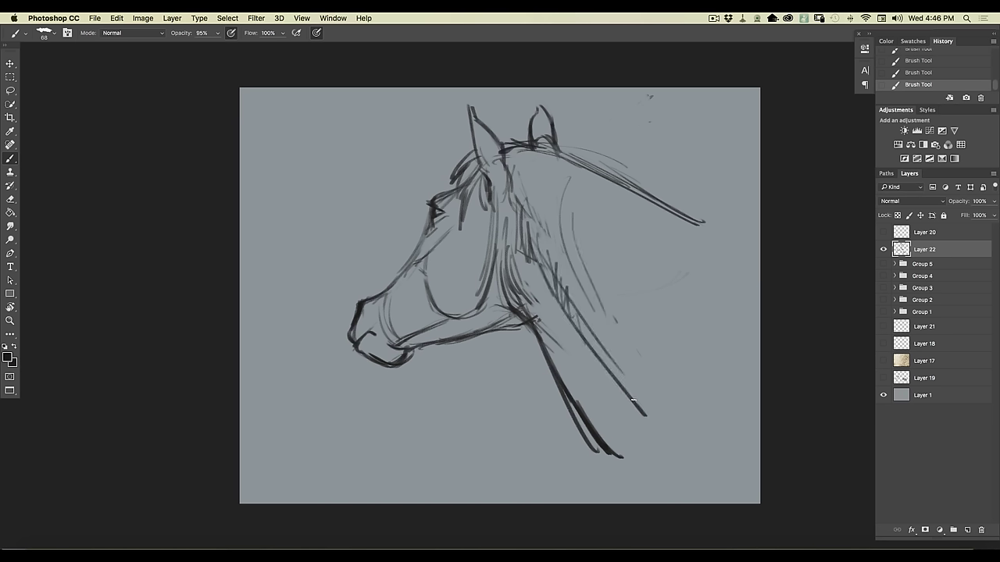
- Fill the neck with long curved strokes falling from the crest toward the shoulder as the mane
mouse_move(571, 161)
left_mouse_down()
mouse_move(527, 221)
mouse_move(523, 192)
mouse_move(516, 197)
left_mouse_up()
mouse_move(609, 176)
left_mouse_down()
mouse_move(581, 163)
mouse_move(570, 174)
mouse_move(569, 226)
left_mouse_up()
mouse_move(590, 173)
left_mouse_down()
mouse_move(576, 229)
mouse_move(584, 216)
mouse_move(612, 368)
left_mouse_up()
left_click_drag(580, 221, 612, 382)
left_click_drag(537, 253, 599, 354)
left_click_drag(558, 173, 542, 259)
left_click_drag(550, 217, 544, 281)
left_click_drag(576, 204, 562, 314)
left_click_drag(617, 208, 611, 295)
mouse_move(655, 197)
left_mouse_down()
mouse_move(622, 269)
mouse_move(712, 231)
mouse_move(701, 221)
mouse_move(641, 308)
left_mouse_up()
mouse_move(672, 235)
left_mouse_down()
mouse_move(658, 266)
mouse_move(648, 422)
left_mouse_up()
left_click_drag(641, 267, 634, 397)
mouse_move(615, 194)
left_mouse_down()
mouse_move(598, 325)
mouse_move(603, 409)
left_mouse_up()
left_click_drag(709, 242, 672, 358)
left_click_drag(709, 279, 678, 450)
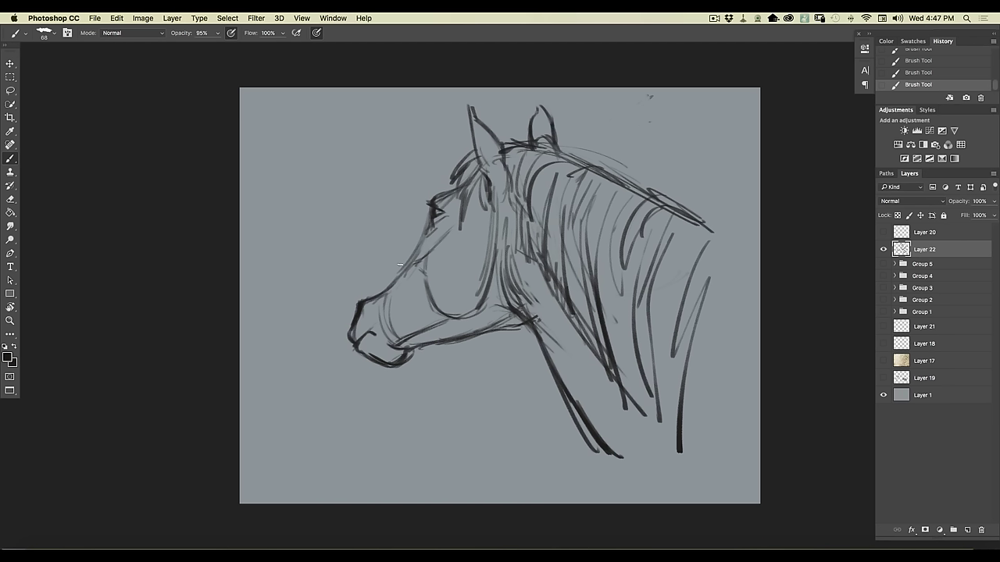
- Reinforce the nose bridge and the throat-to-neck line, and add short shading strokes beneath the brow and forelock
left_click_drag(426, 234, 413, 256)
mouse_move(404, 268)
left_mouse_down()
mouse_move(381, 296)
mouse_move(397, 290)
left_mouse_up()
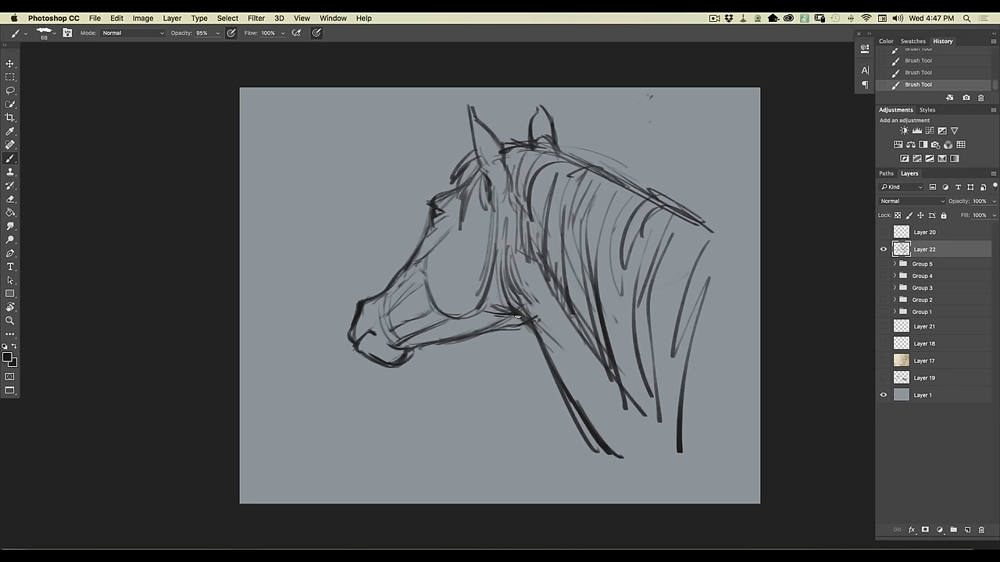
mouse_move(520, 316)
left_mouse_down()
mouse_move(587, 445)
mouse_move(617, 473)
left_mouse_up()
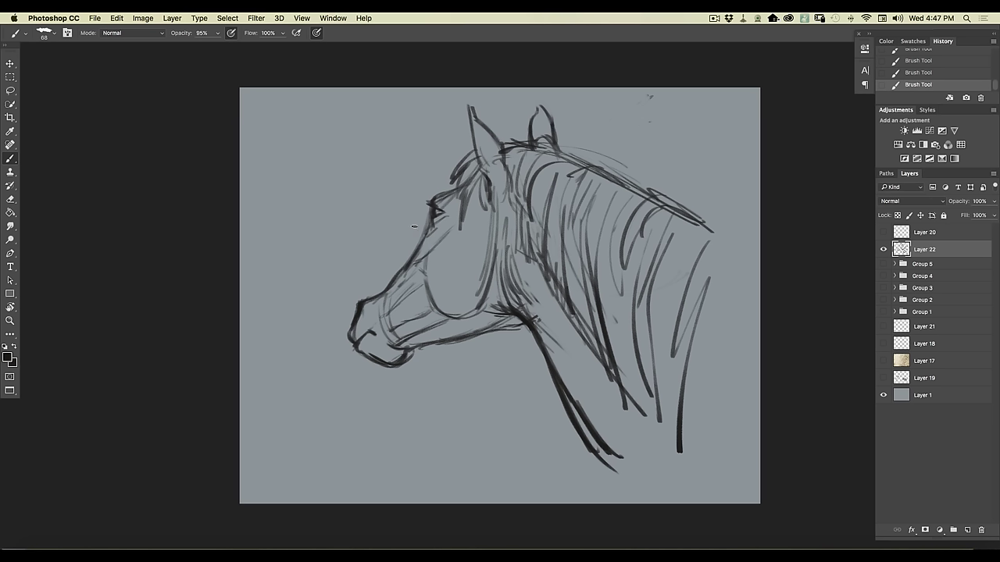
mouse_move(438, 243)
left_mouse_down()
mouse_move(442, 235)
mouse_move(432, 252)
left_mouse_up()
left_click_drag(467, 195, 459, 227)
left_click_drag(468, 200, 453, 212)
left_click_drag(473, 201, 458, 213)
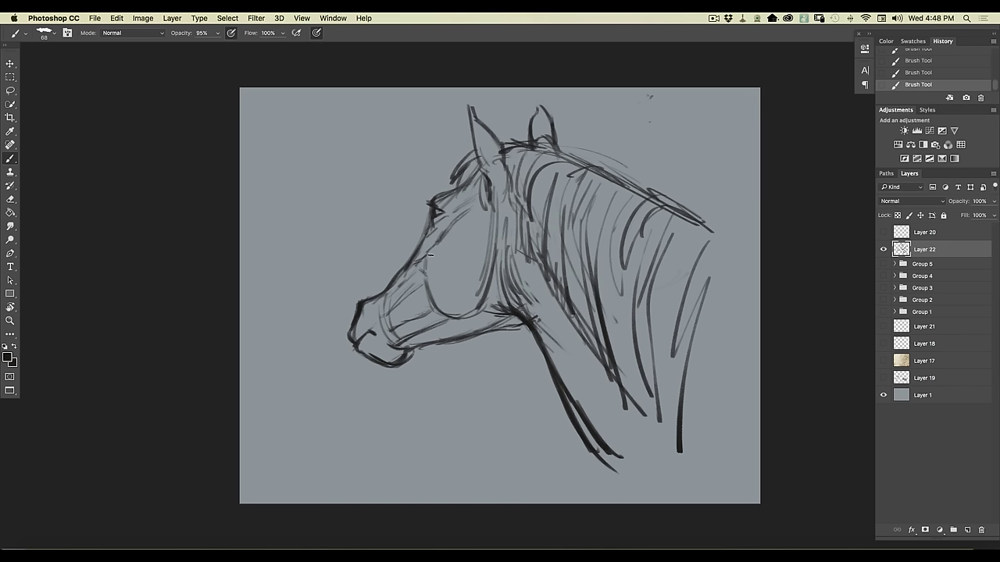
- Darken the rounded cheek contour along its front and back edges, cleaning up the lines inside the cheek
left_click_drag(422, 266, 443, 312)
left_click_drag(483, 212, 491, 281)
left_click_drag(489, 235, 486, 294)
mouse_move(472, 222)
left_mouse_down()
mouse_move(468, 254)
mouse_move(456, 278)
left_mouse_up()
mouse_move(454, 251)
left_mouse_down()
mouse_move(448, 274)
mouse_move(461, 231)
mouse_move(448, 273)
left_mouse_up()
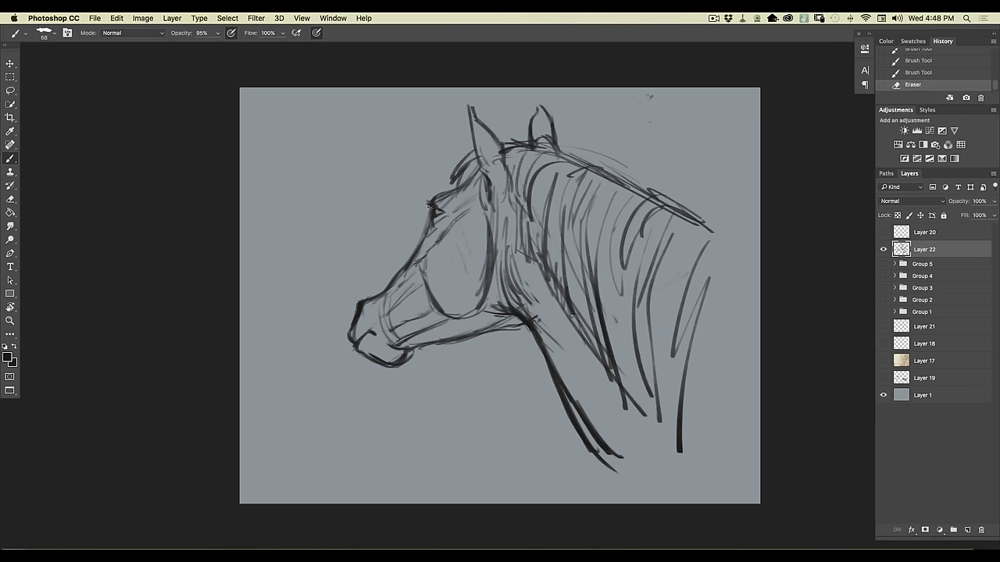
- Strengthen the face profile below the brow corner and the forehead line rising to the forelock
left_click_drag(429, 222, 426, 237)
left_click_drag(429, 224, 425, 239)
left_click_drag(424, 217, 408, 250)
mouse_move(441, 195)
left_mouse_down()
mouse_move(459, 178)
mouse_move(451, 190)
left_mouse_up()
left_click_drag(438, 195, 473, 169)
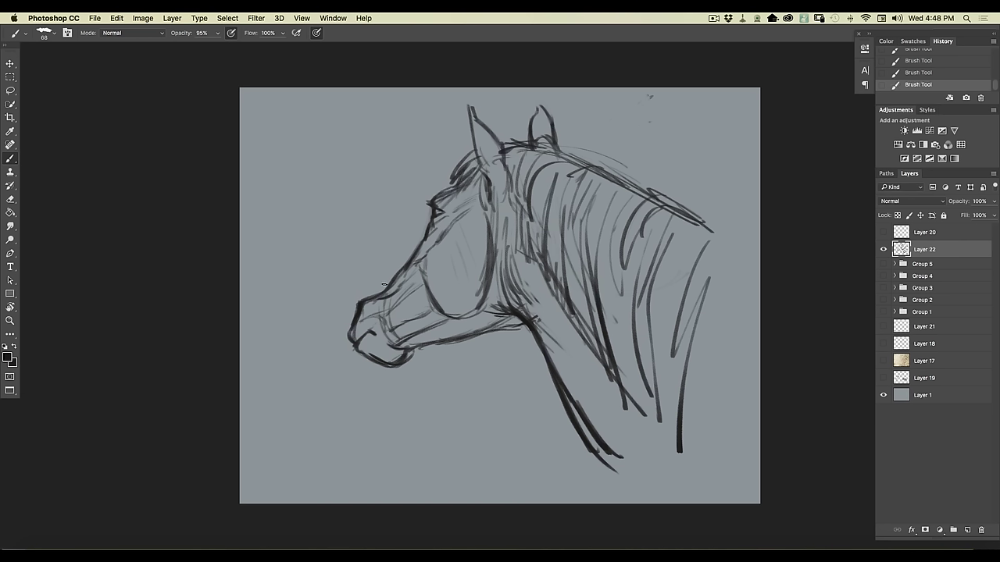
- Darken both ear outlines, hatch the underside of the lower jaw and touch up the nose bridge
mouse_move(478, 156)
left_mouse_down()
mouse_move(471, 110)
mouse_move(504, 152)
mouse_move(470, 104)
left_mouse_up()
mouse_move(535, 118)
left_mouse_down()
mouse_move(547, 117)
mouse_move(539, 105)
mouse_move(528, 137)
mouse_move(551, 119)
left_mouse_up()
mouse_move(499, 315)
left_mouse_down()
mouse_move(456, 322)
mouse_move(471, 331)
mouse_move(429, 328)
mouse_move(454, 337)
mouse_move(400, 338)
mouse_move(451, 325)
mouse_move(427, 320)
mouse_move(443, 324)
mouse_move(395, 345)
left_mouse_up()
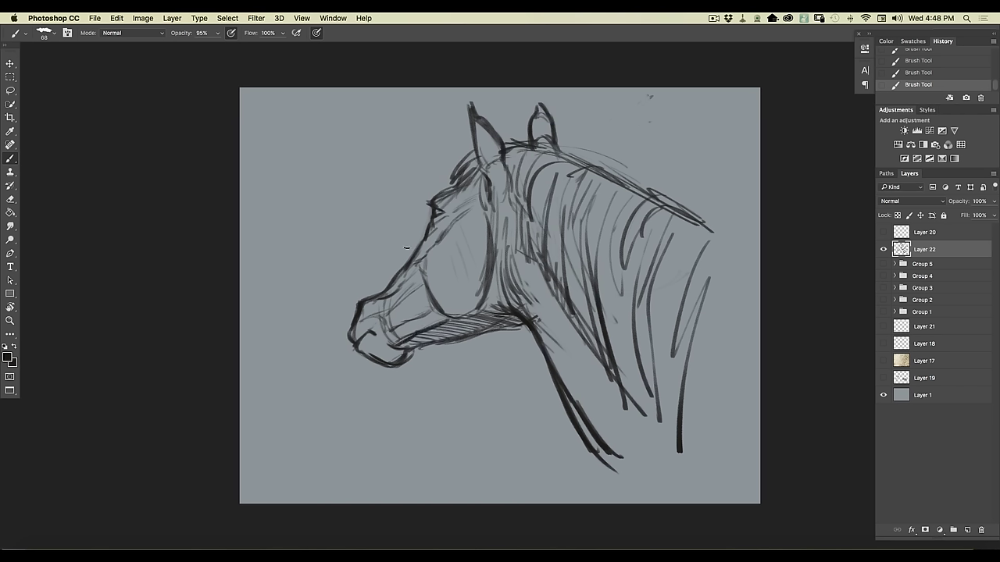
mouse_move(406, 272)
left_mouse_down()
mouse_move(416, 332)
mouse_move(467, 330)
mouse_move(468, 263)
mouse_move(414, 262)
left_mouse_up()
- Start a simplified block diagram of the head in the empty space beside it, with two cheek verticals, a jaw wedge and a muzzle
mouse_move(369, 120)
left_mouse_down()
mouse_move(311, 183)
mouse_move(371, 181)
mouse_move(371, 203)
left_mouse_up()
left_click_drag(375, 122, 373, 187)
left_click_drag(415, 128, 412, 203)
mouse_move(417, 126)
left_mouse_down()
mouse_move(412, 200)
mouse_move(412, 142)
left_mouse_up()
mouse_move(378, 206)
left_mouse_down()
mouse_move(410, 207)
mouse_move(317, 214)
mouse_move(344, 204)
mouse_move(390, 208)
mouse_move(325, 222)
left_mouse_up()
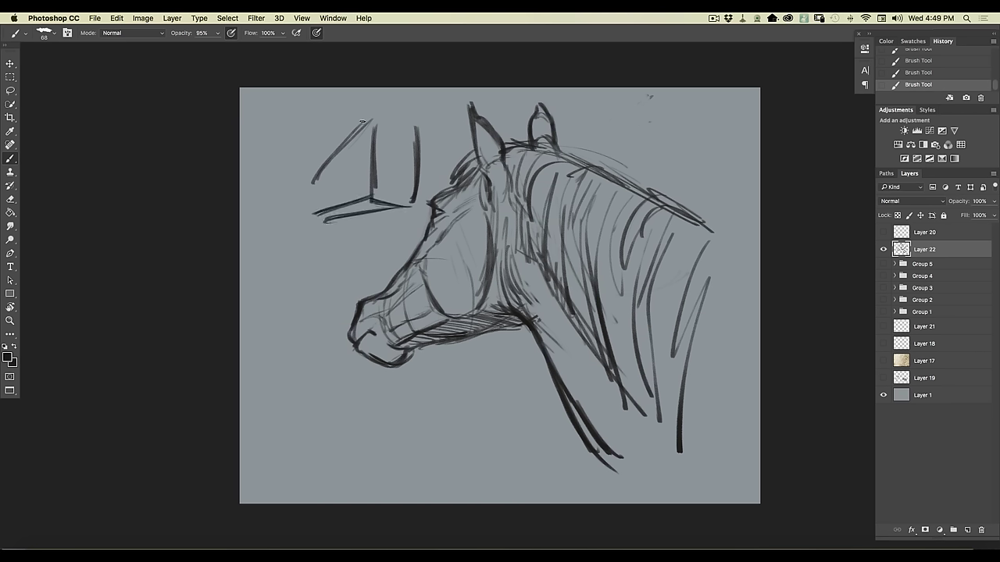
mouse_move(364, 120)
left_mouse_down()
mouse_move(314, 193)
mouse_move(292, 197)
mouse_move(305, 208)
mouse_move(287, 219)
mouse_move(321, 231)
mouse_move(293, 219)
mouse_move(313, 234)
left_mouse_up()
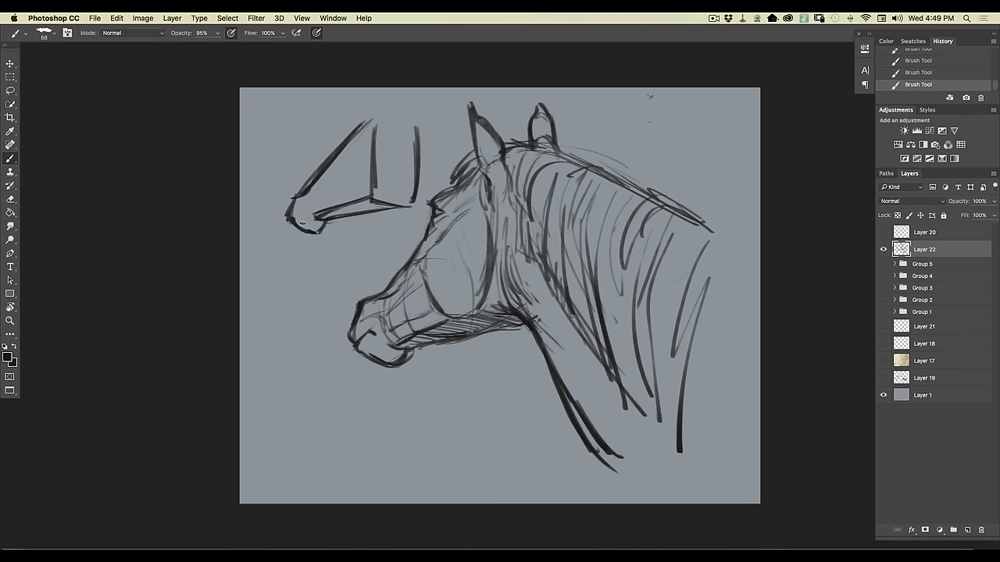
- Close the cheek block of the simplified head with its end edges and thicken its sides and sloping face line
left_click_drag(374, 122, 373, 193)
left_click_drag(410, 131, 408, 196)
left_click_drag(375, 116, 414, 129)
left_click_drag(411, 206, 375, 199)
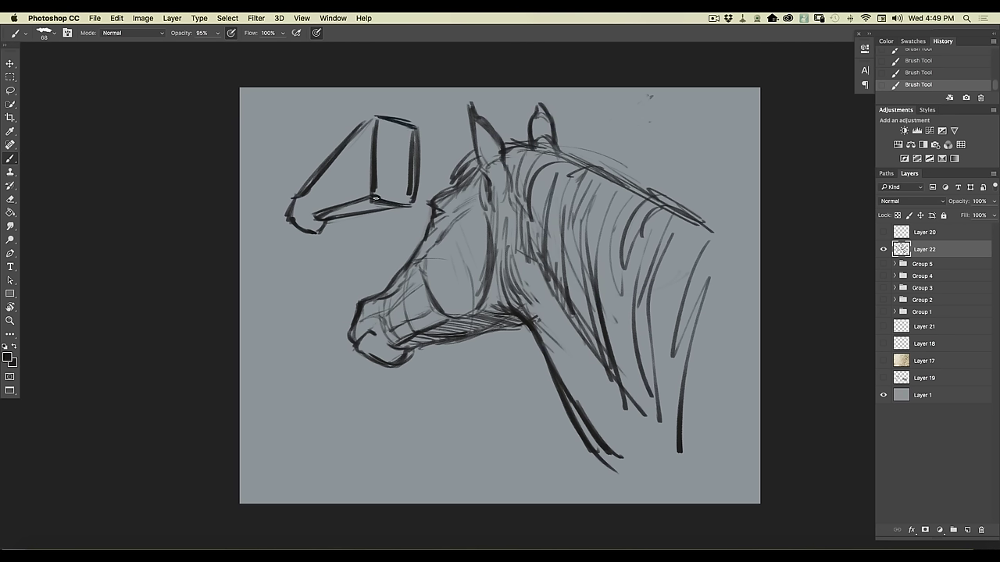
left_click_drag(373, 119, 313, 181)
left_click_drag(372, 117, 303, 191)
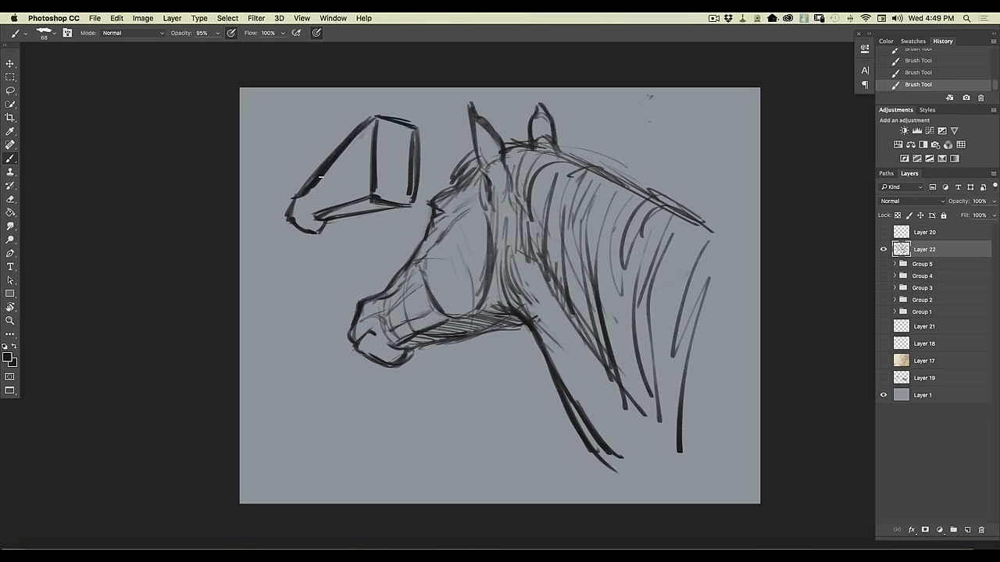
left_click_drag(343, 137, 291, 208)
- Lower the opacity of Layer 22 to fade the rough sketch and add a new layer above it
left_click(993, 201)
left_click_drag(990, 215, 961, 218)
left_click(967, 529)
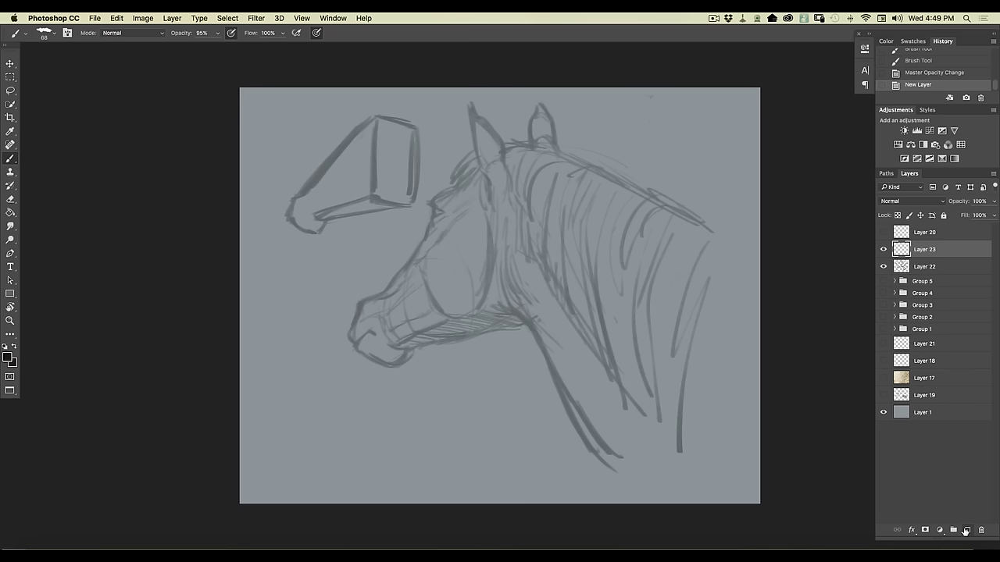
- Set the brush size to 39 px and ink the near ear's outline and base over the faded sketch
left_click(52, 34)
left_click_drag(80, 50, 71, 50)
left_click(339, 67)
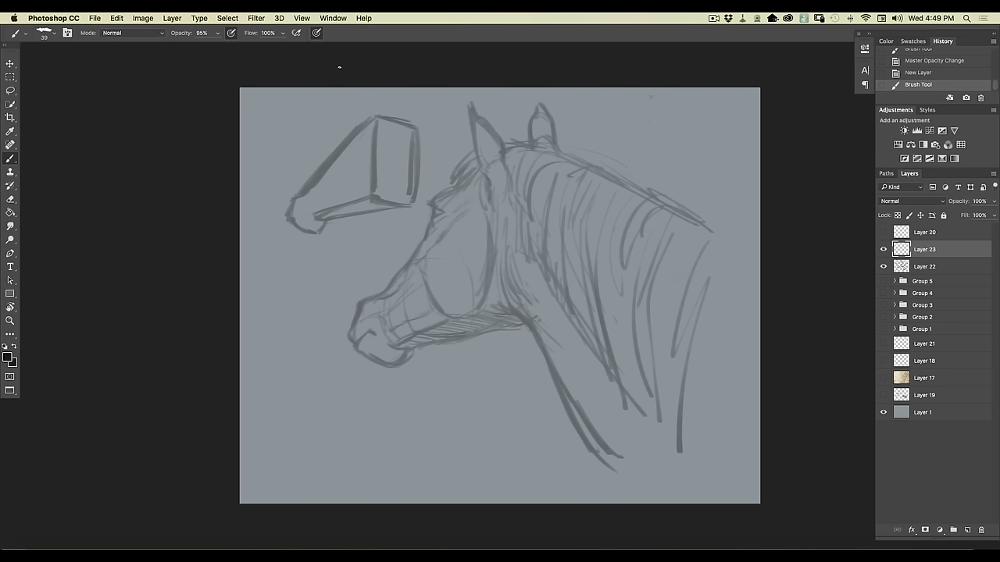
key("super+equal")
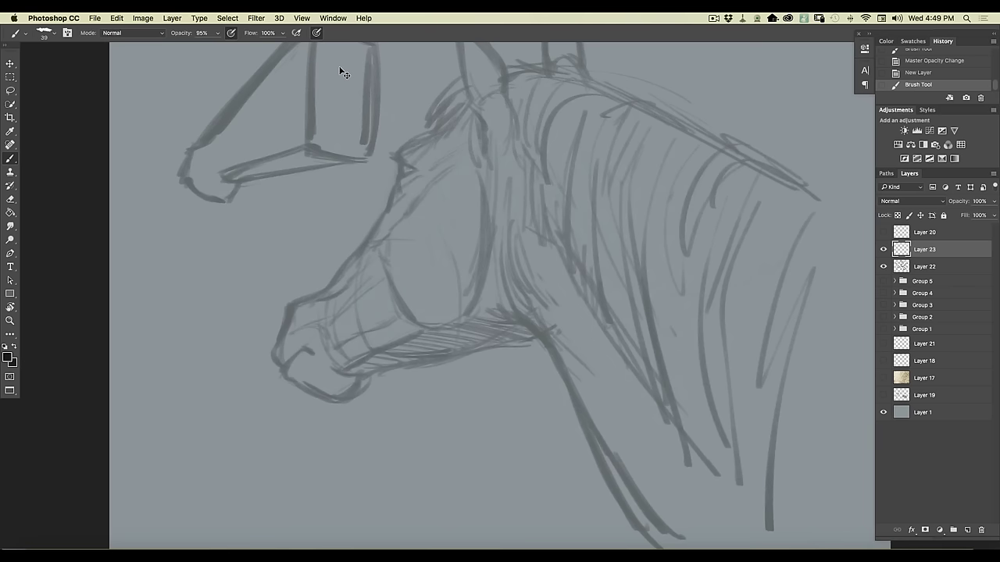
key("super+minus")
left_click_drag(500, 153, 504, 160)
mouse_move(501, 154)
left_mouse_down()
mouse_move(496, 146)
mouse_move(512, 165)
mouse_move(511, 194)
left_mouse_up()
key("super+z")
left_click_drag(517, 160, 522, 214)
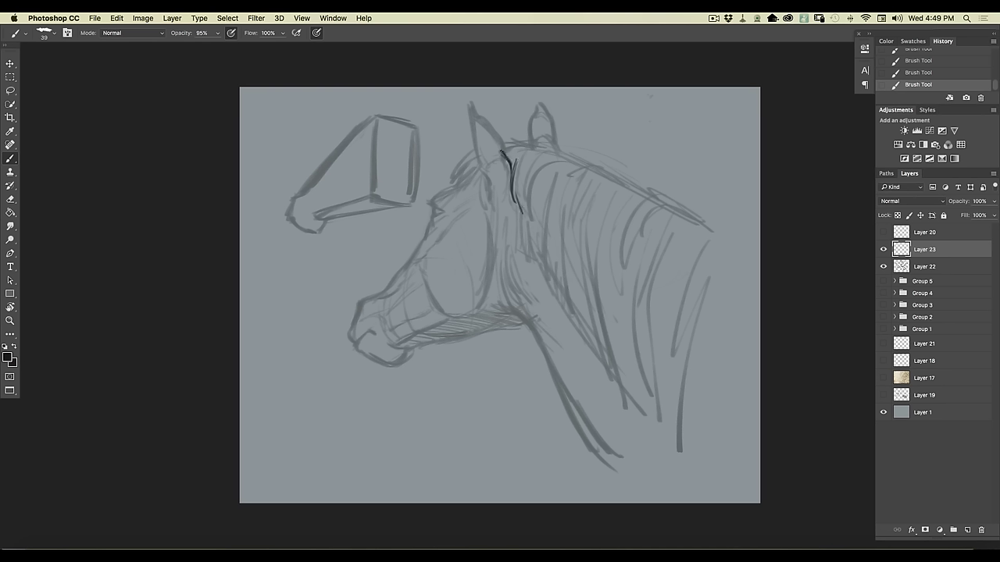
mouse_move(498, 139)
left_mouse_down()
mouse_move(474, 105)
mouse_move(474, 151)
mouse_move(469, 136)
mouse_move(480, 162)
mouse_move(472, 135)
mouse_move(467, 151)
mouse_move(472, 139)
mouse_move(494, 193)
mouse_move(488, 184)
mouse_move(509, 167)
mouse_move(505, 202)
left_mouse_up()
- Ink the rounded cheek's back and lower edges, and line and hatch the crease running from below the ear into the neck
mouse_move(495, 255)
left_mouse_down()
mouse_move(489, 282)
mouse_move(497, 259)
mouse_move(474, 309)
left_mouse_up()
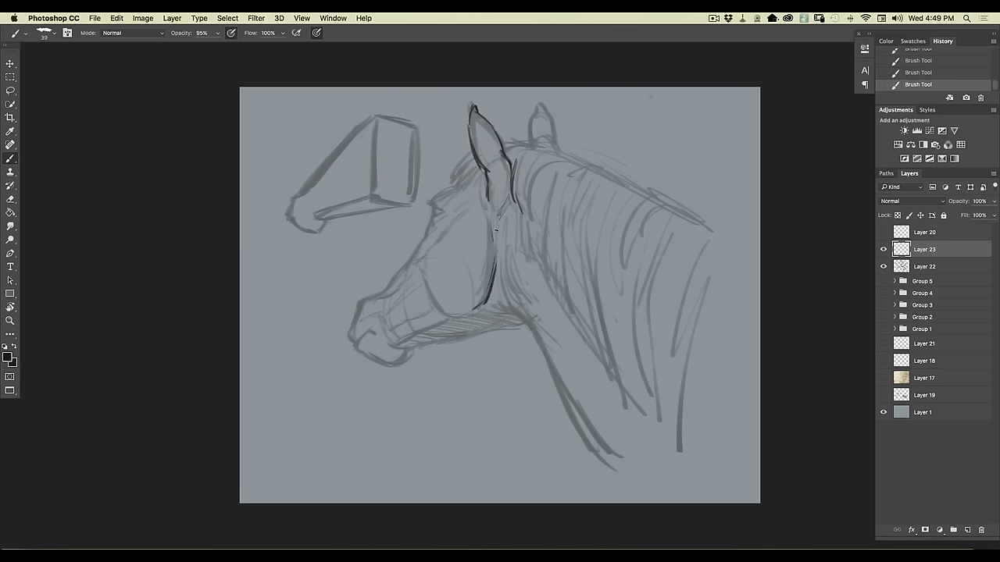
mouse_move(490, 209)
left_mouse_down()
mouse_move(544, 274)
mouse_move(537, 259)
mouse_move(576, 322)
left_mouse_up()
mouse_move(505, 244)
left_mouse_down()
mouse_move(492, 228)
mouse_move(497, 256)
mouse_move(507, 252)
mouse_move(510, 304)
left_mouse_up()
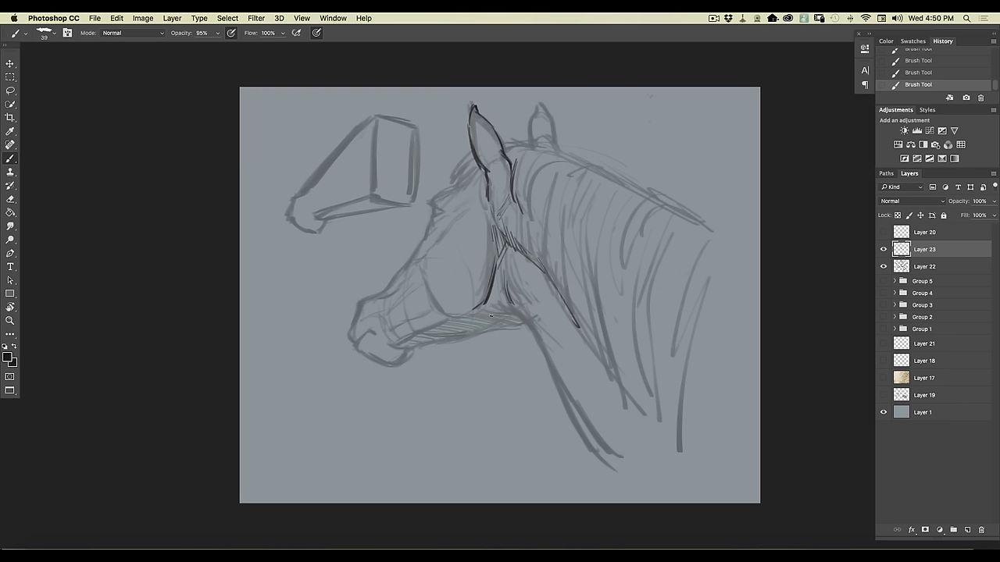
mouse_move(494, 255)
left_mouse_down()
mouse_move(484, 301)
mouse_move(486, 266)
mouse_move(500, 280)
mouse_move(478, 270)
mouse_move(439, 284)
left_mouse_up()
left_click_drag(496, 293, 491, 303)
mouse_move(503, 271)
left_mouse_down()
mouse_move(492, 303)
mouse_move(455, 318)
left_mouse_up()
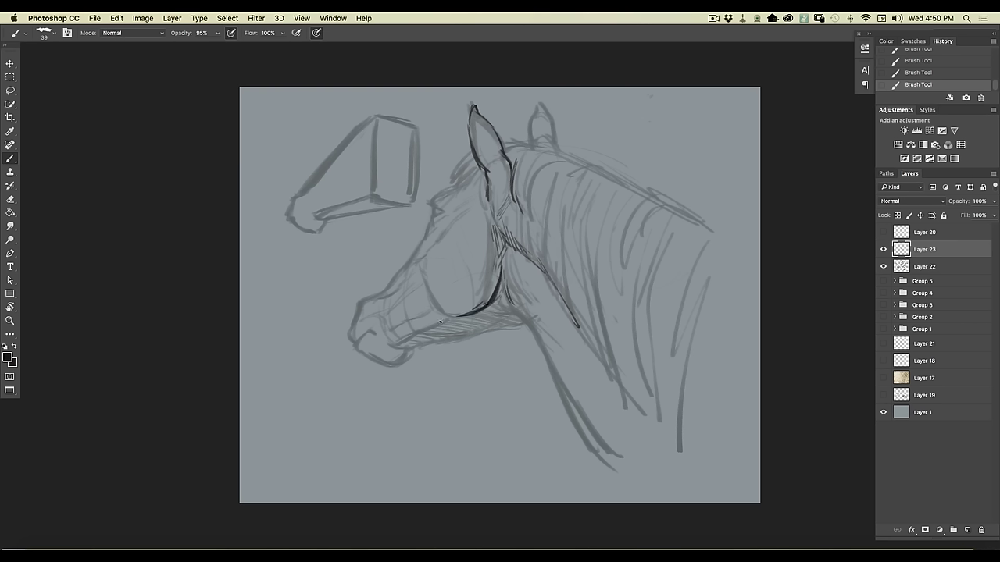
left_click_drag(427, 286, 450, 314)
- Hatch the throat behind the jaw and ink the underside of the neck with long, heavy lines
mouse_move(489, 297)
left_mouse_down()
mouse_move(506, 281)
mouse_move(508, 301)
mouse_move(496, 304)
mouse_move(515, 316)
mouse_move(501, 317)
mouse_move(533, 336)
mouse_move(559, 387)
left_mouse_up()
left_click_drag(515, 293, 547, 364)
left_click_drag(531, 318, 565, 397)
left_click_drag(543, 358, 609, 467)
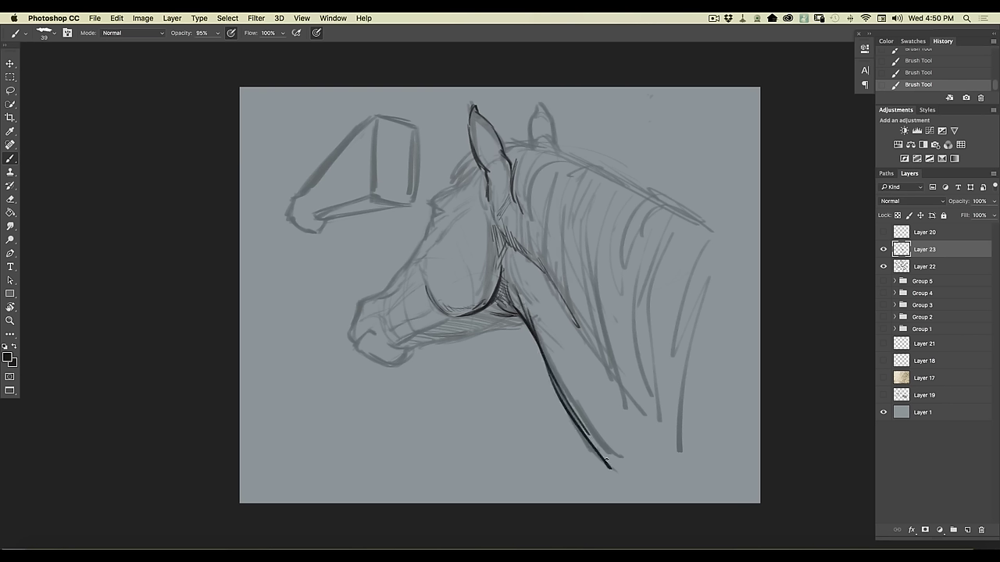
left_click_drag(528, 307, 550, 368)
left_click_drag(529, 324, 615, 469)
- Ink the forelock in front of the near ear, the brow and eye, and the creases behind the eye
mouse_move(470, 153)
left_mouse_down()
mouse_move(452, 170)
mouse_move(469, 163)
mouse_move(456, 195)
mouse_move(461, 169)
mouse_move(459, 192)
mouse_move(477, 168)
left_mouse_up()
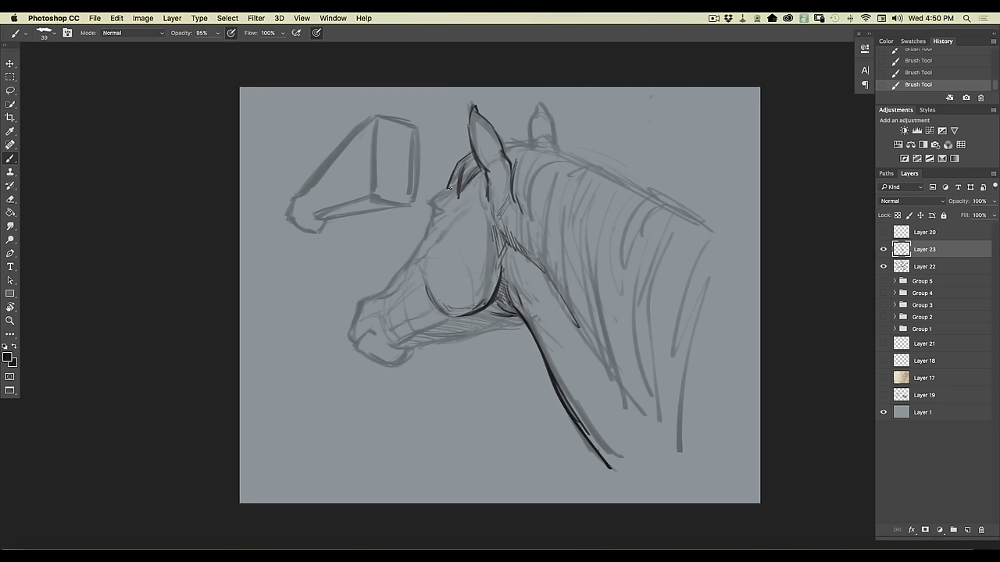
left_click_drag(453, 187, 433, 199)
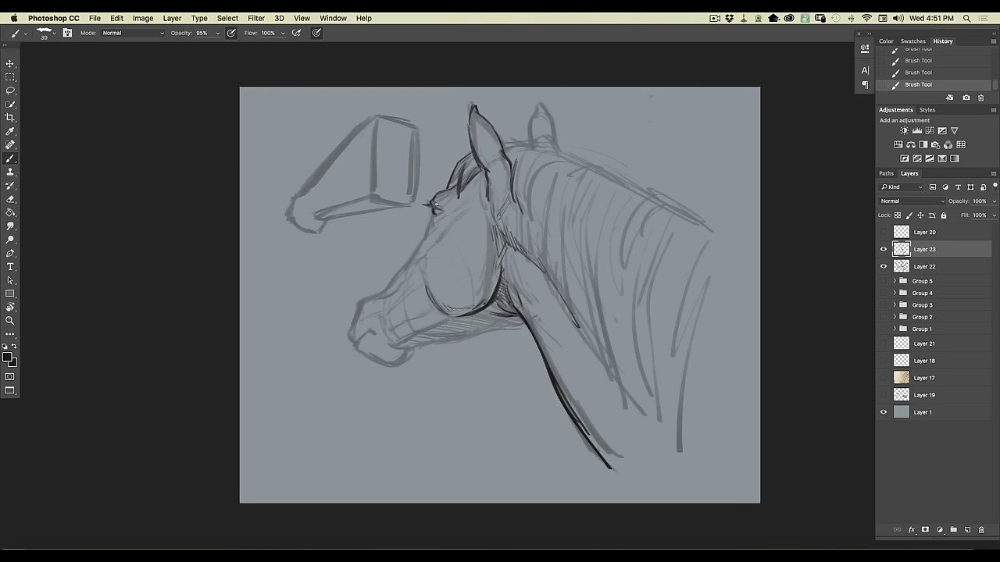
left_click_drag(439, 212, 449, 212)
key("super+equal")
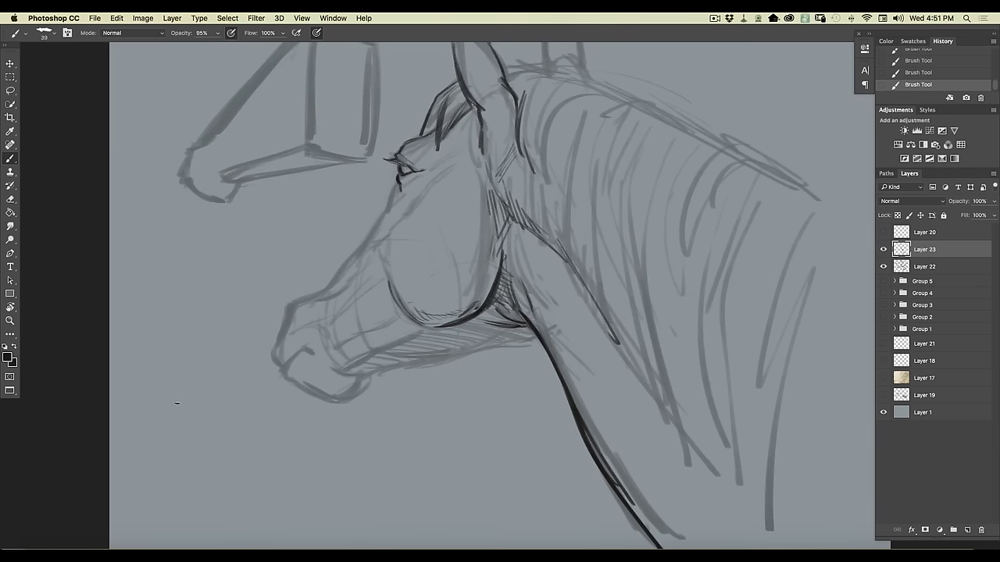
mouse_move(185, 404)
left_mouse_down()
mouse_move(211, 433)
mouse_move(261, 457)
left_mouse_up()
left_click_drag(476, 235, 459, 270)
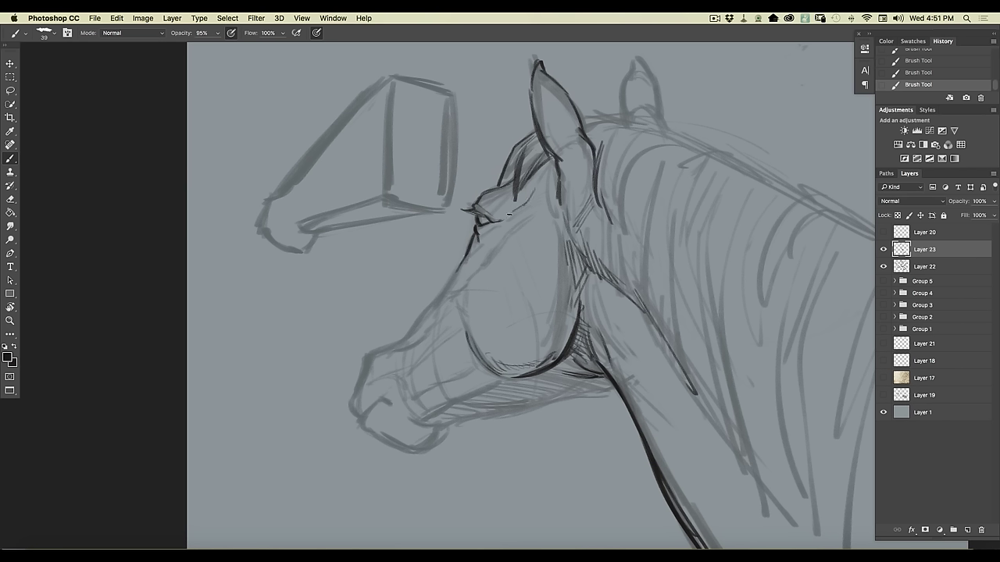
left_click_drag(514, 225, 533, 214)
- Mark the end of the cheekbone, darken the cheek's lower front edge and ink the nose bridge down to the muzzle
mouse_move(454, 303)
left_mouse_down()
mouse_move(442, 306)
mouse_move(459, 305)
left_mouse_up()
left_click_drag(449, 304, 462, 311)
left_click_drag(466, 323, 484, 360)
left_click_drag(466, 259, 443, 294)
left_click_drag(431, 313, 408, 337)
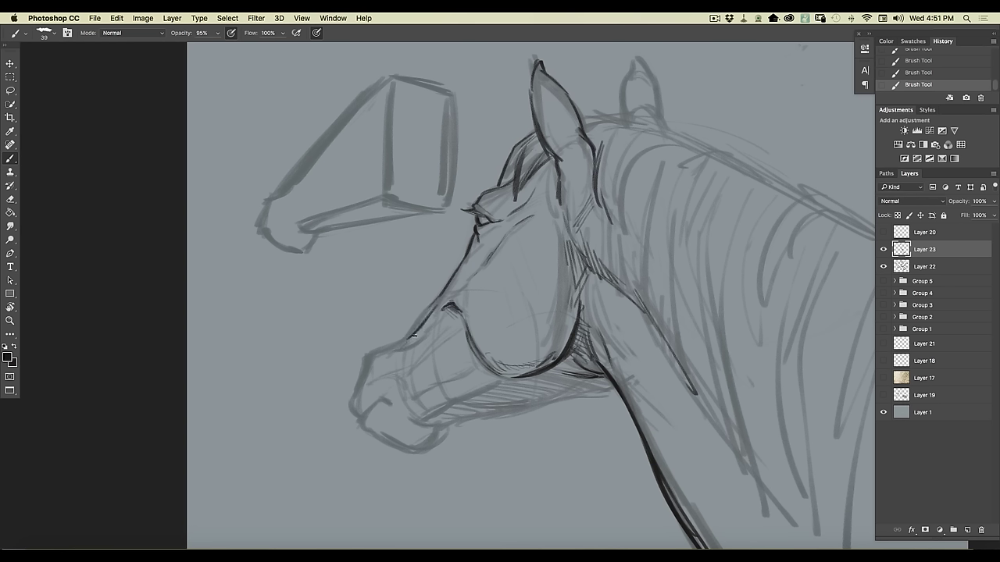
left_click_drag(408, 339, 387, 353)
mouse_move(431, 306)
left_mouse_down()
mouse_move(400, 343)
mouse_move(375, 361)
mouse_move(370, 353)
mouse_move(355, 394)
mouse_move(374, 362)
left_mouse_up()
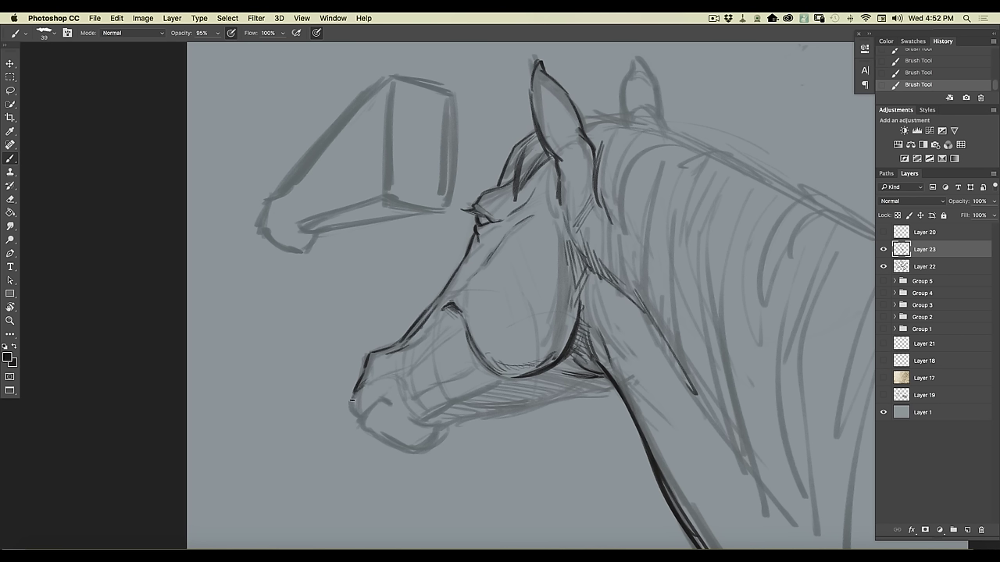
- Ink the nostril, lips, chin and mouth line, and add crease strokes along the side of the muzzle
mouse_move(353, 398)
left_mouse_down()
mouse_move(356, 417)
mouse_move(384, 400)
mouse_move(362, 421)
left_mouse_up()
left_click_drag(370, 428, 379, 436)
mouse_move(374, 435)
left_mouse_down()
mouse_move(417, 451)
mouse_move(403, 448)
mouse_move(441, 431)
left_mouse_up()
left_click_drag(416, 421, 428, 427)
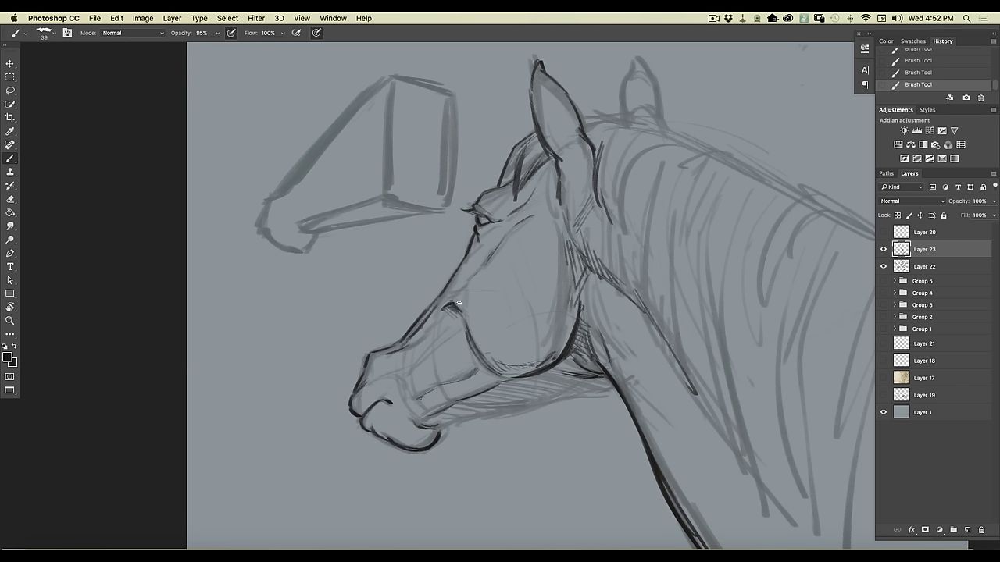
left_click_drag(459, 330, 439, 340)
- Ink the lower jaw contour from the chin to the throat and hatch its underside
left_click_drag(576, 381, 513, 405)
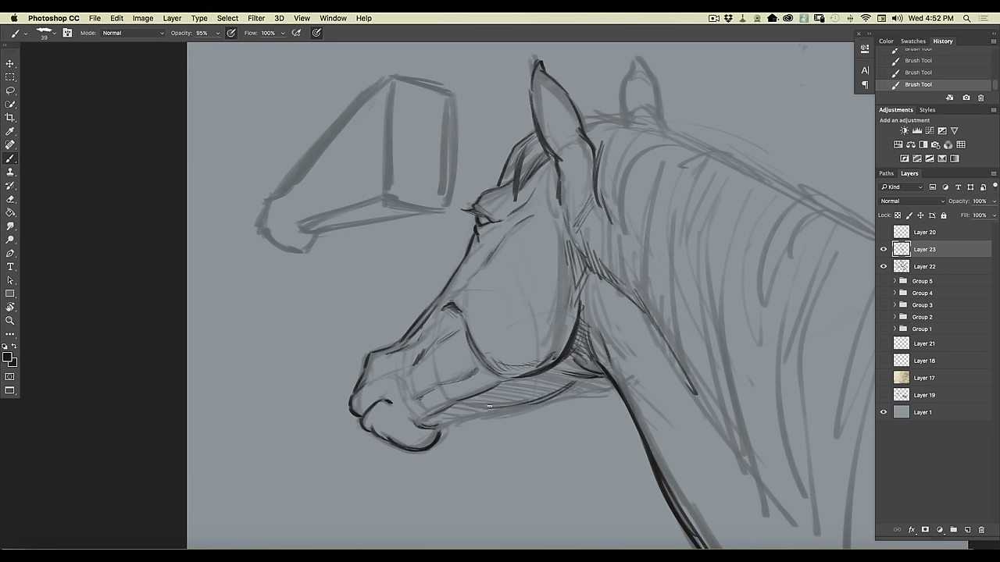
mouse_move(539, 392)
left_mouse_down()
mouse_move(499, 413)
mouse_move(545, 397)
mouse_move(424, 425)
mouse_move(442, 426)
mouse_move(429, 449)
mouse_move(465, 405)
mouse_move(438, 428)
left_mouse_up()
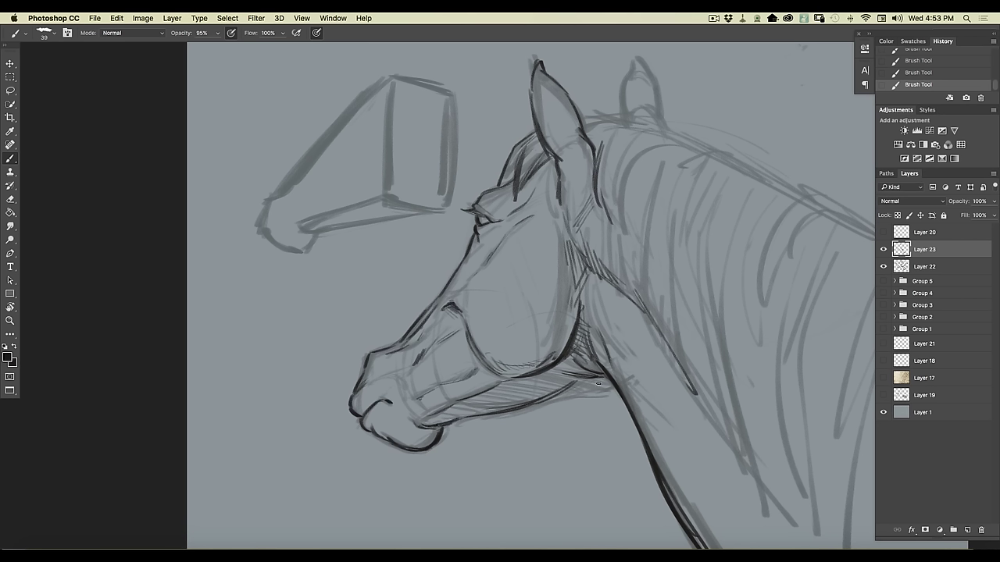
left_click_drag(611, 385, 513, 412)
mouse_move(591, 379)
left_mouse_down()
mouse_move(519, 399)
mouse_move(546, 378)
mouse_move(496, 397)
mouse_move(528, 400)
left_mouse_up()
left_click_drag(454, 406, 470, 416)
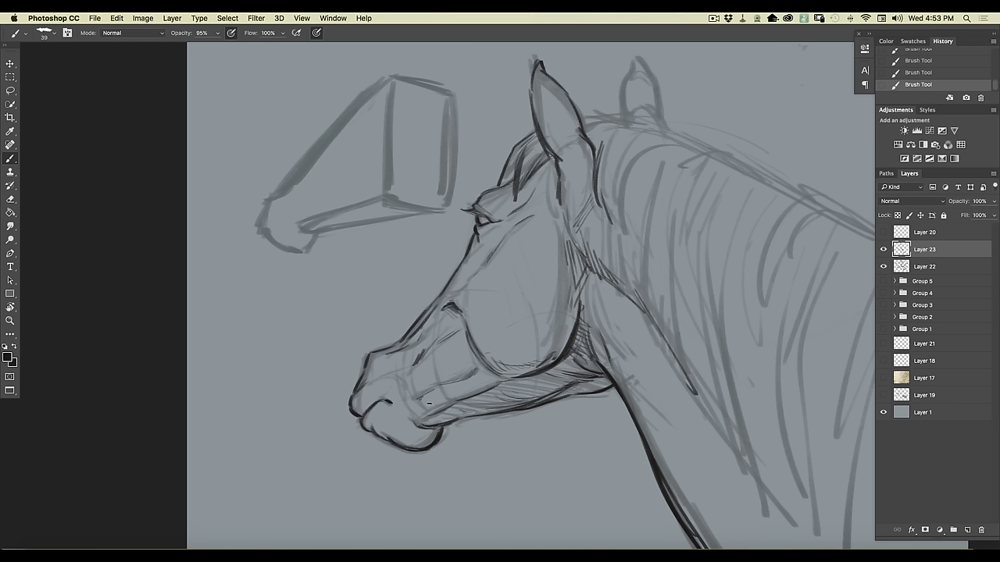
left_click_drag(589, 377, 624, 400)
- Erase excess sketch marks on Layer 22 near the face, and extend the cheek's front edge up to the eye on Layer 23
left_click_drag(450, 282, 411, 328)
mouse_move(472, 252)
left_mouse_down()
mouse_move(461, 295)
mouse_move(483, 254)
mouse_move(463, 299)
left_mouse_up()
key("super+z")
left_click(920, 269)
mouse_move(482, 268)
left_mouse_down()
mouse_move(477, 281)
mouse_move(489, 255)
mouse_move(460, 285)
left_mouse_up()
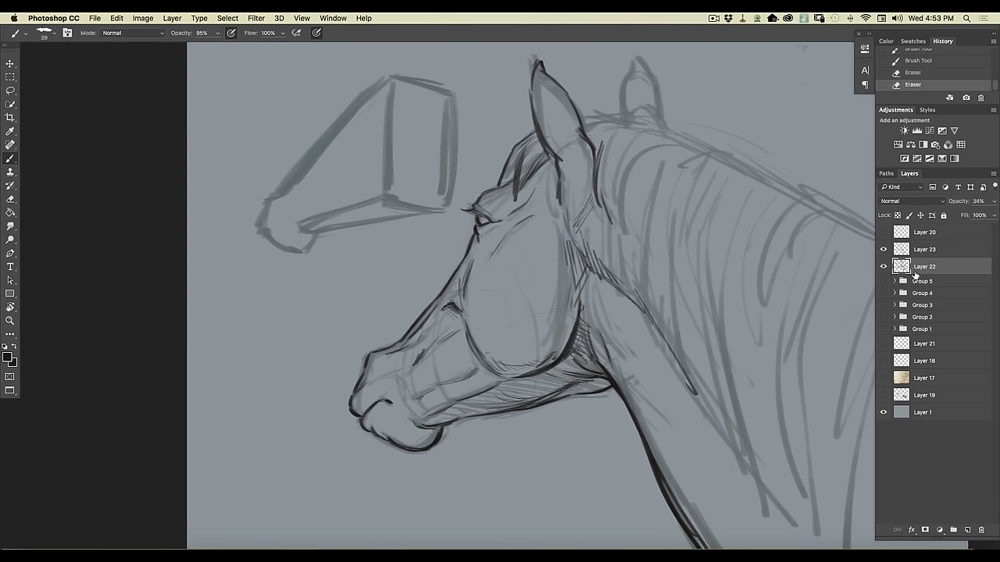
left_click(915, 251)
left_click_drag(477, 239, 471, 257)
mouse_move(473, 253)
left_mouse_down()
mouse_move(464, 293)
mouse_move(469, 269)
left_mouse_up()
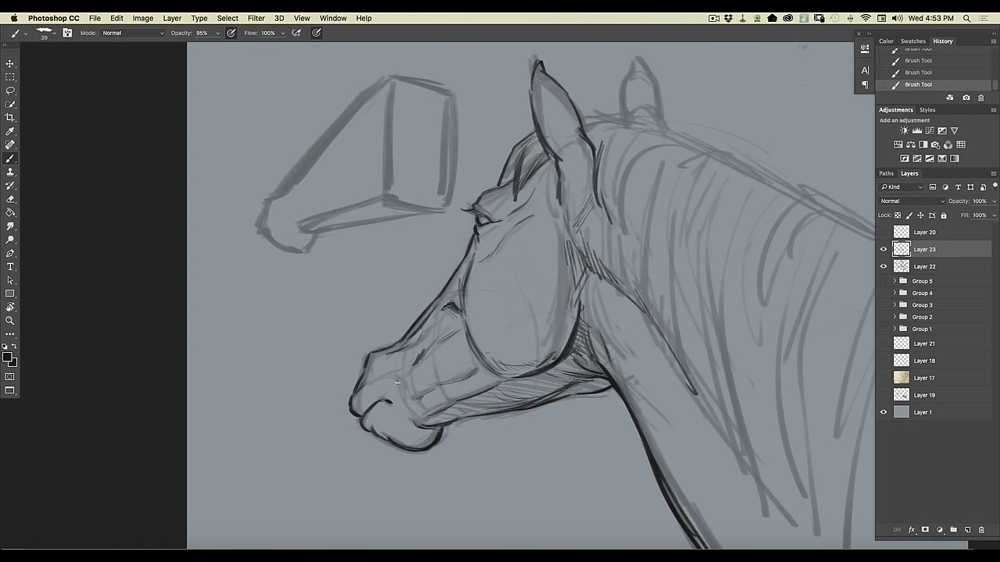
mouse_move(396, 379)
left_mouse_down()
mouse_move(395, 359)
mouse_move(395, 383)
left_mouse_up()
- Ink the poll, the far ear and the upper crest of the neck with the first mane strands
left_click_drag(581, 115, 671, 133)
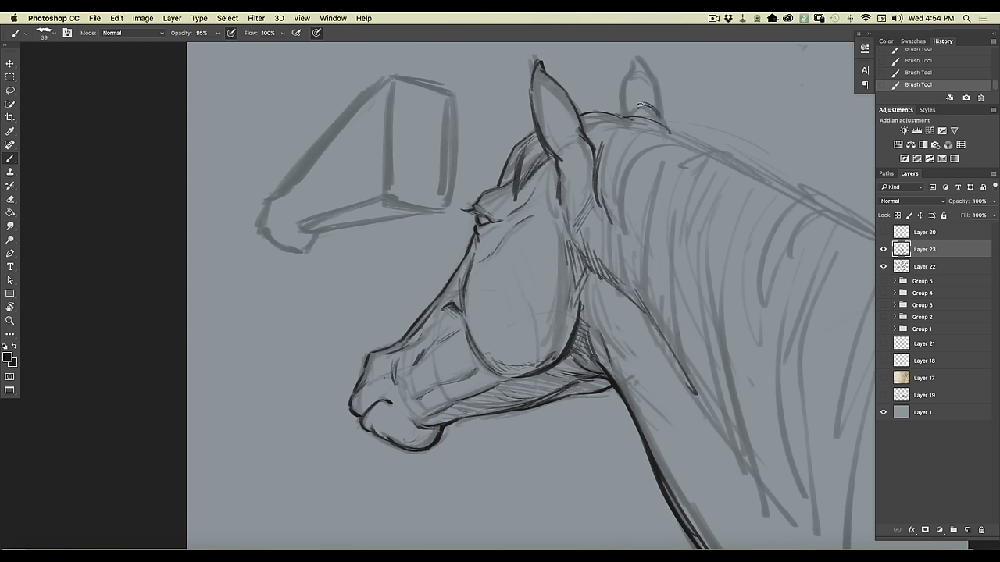
left_click_drag(661, 112, 654, 80)
left_click_drag(629, 62, 621, 111)
scroll(213, 369, "right", 5)
left_click_drag(502, 105, 583, 134)
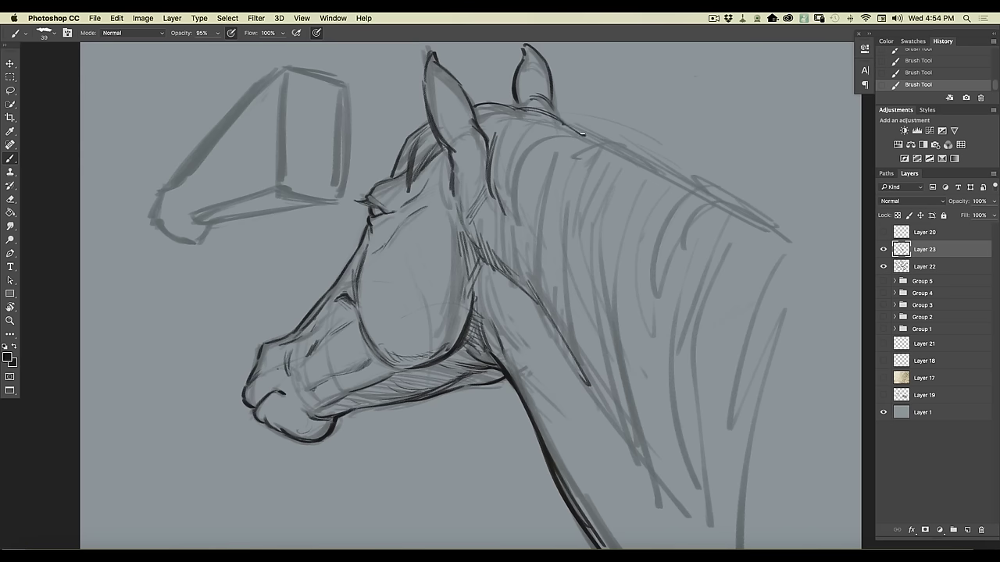
mouse_move(498, 134)
left_mouse_down()
mouse_move(555, 130)
mouse_move(579, 141)
left_mouse_up()
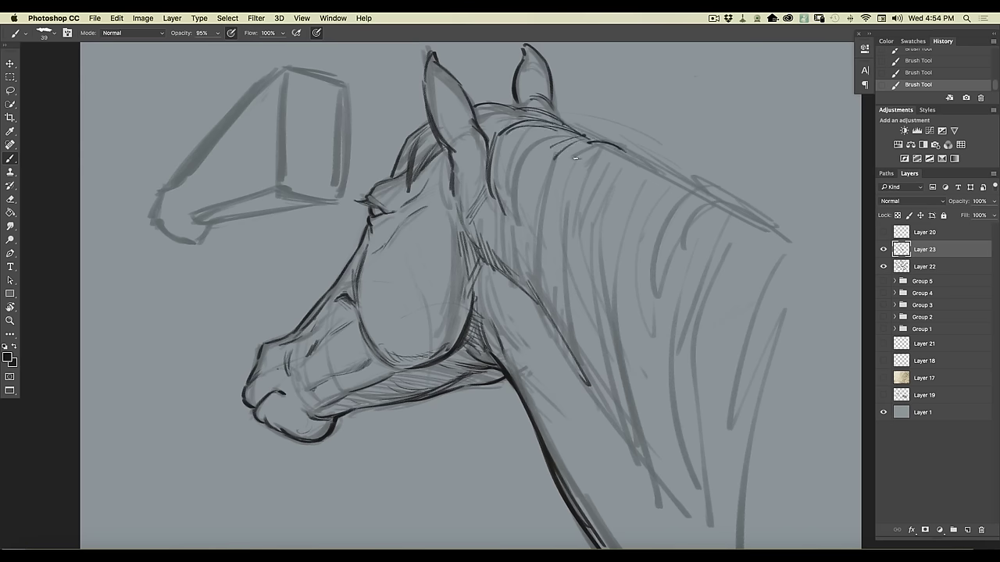
- Ink long flowing mane strands from the crest down across the neck
key("super+minus")
left_click_drag(541, 193, 560, 256)
left_click_drag(549, 213, 560, 308)
left_click_drag(552, 251, 574, 363)
mouse_move(516, 201)
left_mouse_down()
mouse_move(522, 282)
mouse_move(512, 262)
mouse_move(521, 292)
mouse_move(532, 250)
mouse_move(552, 336)
left_mouse_up()
left_click_drag(548, 254, 576, 386)
mouse_move(609, 210)
left_mouse_down()
mouse_move(583, 264)
mouse_move(596, 418)
left_mouse_up()
left_click_drag(595, 303, 603, 428)
left_click_drag(609, 344, 618, 428)
left_click_drag(623, 318, 635, 458)
left_click_drag(633, 387, 654, 467)
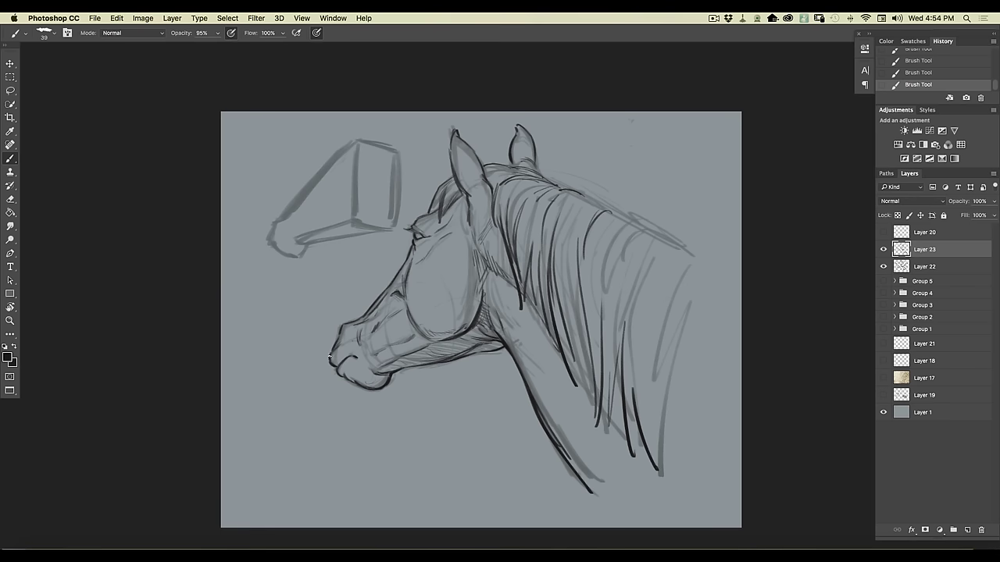
- Add a new layer above the linework in Color Burn mode and choose a mid grey foreground color
left_click(967, 529)
left_click(886, 202)
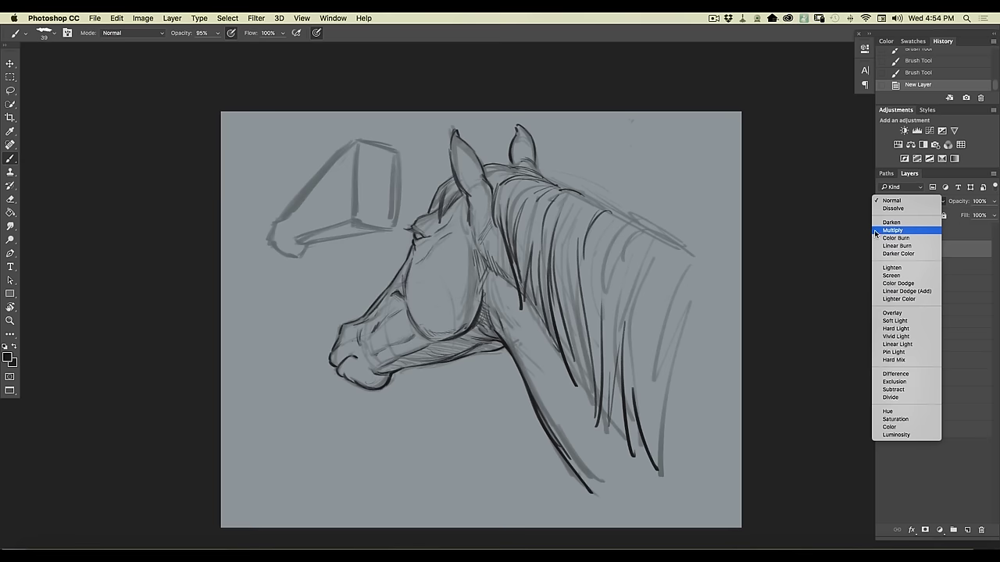
left_click(878, 236)
left_click(8, 357)
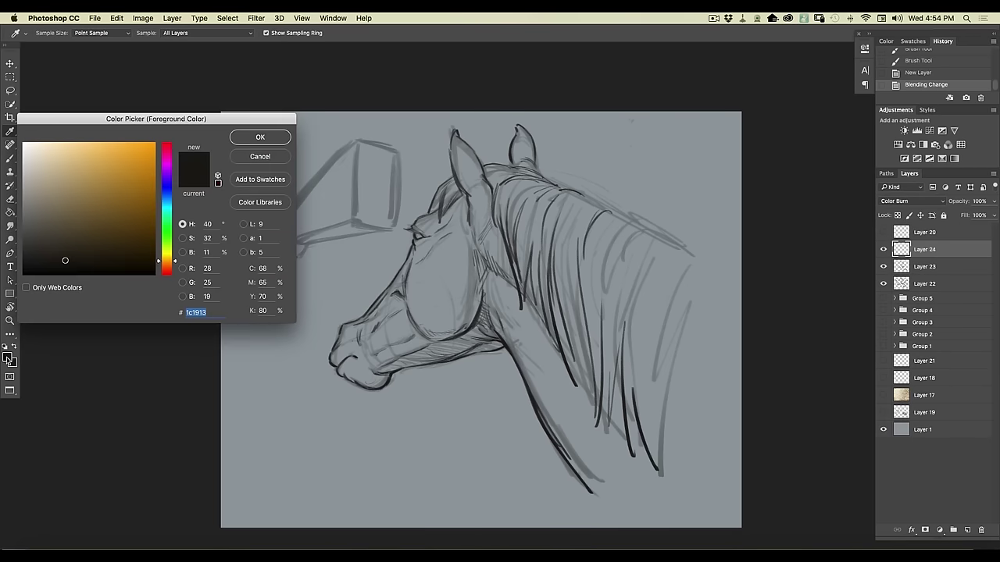
left_click(36, 195)
left_click(251, 138)
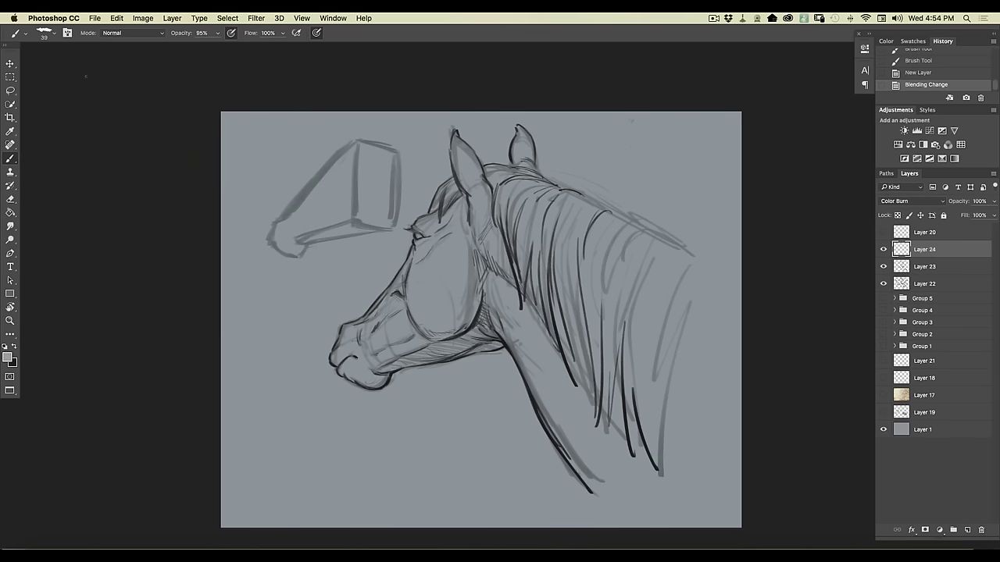
- Set the brush to 143 px at 65% opacity and shade the throat and the underside of the jaw
left_click(51, 33)
left_click_drag(90, 50, 93, 53)
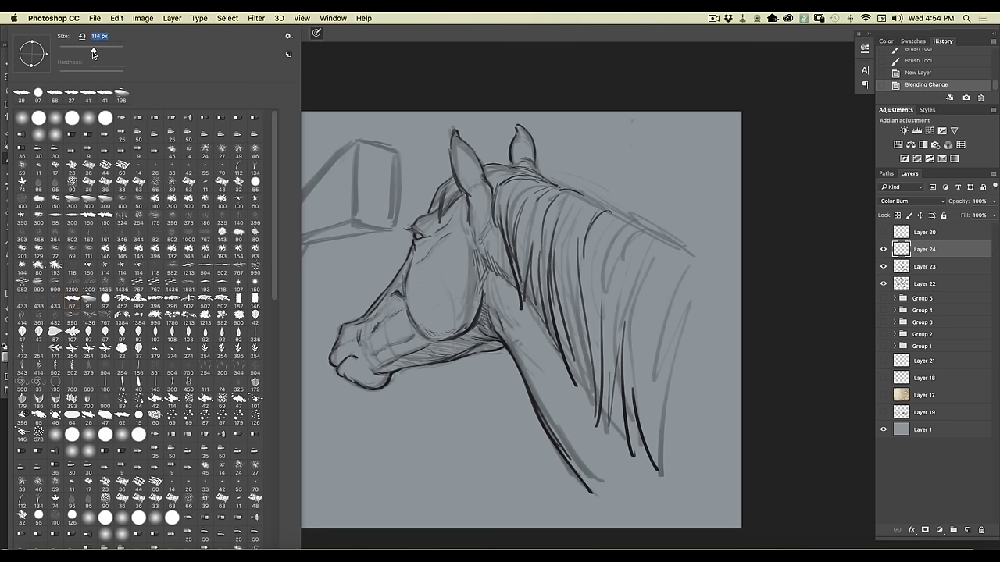
left_click(346, 81)
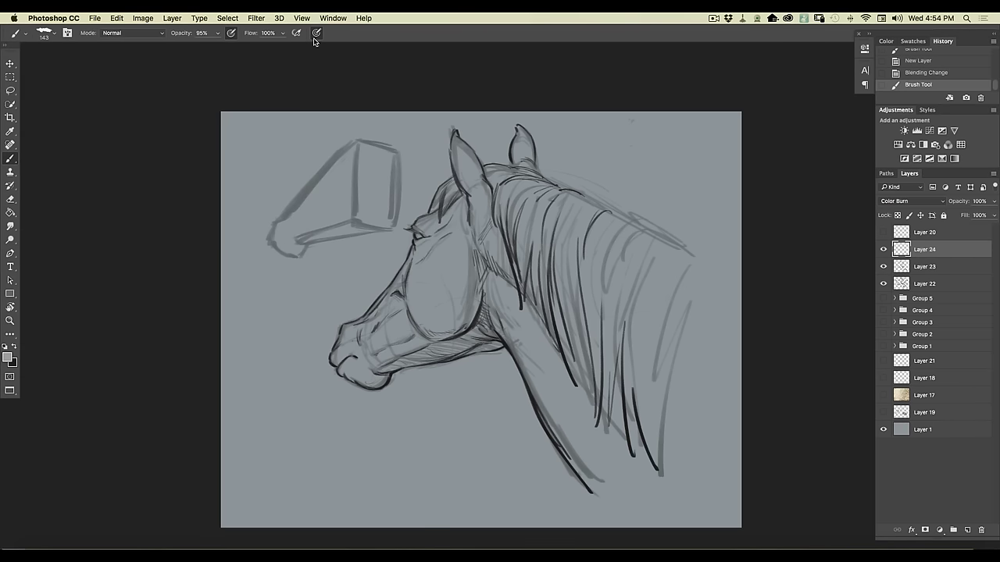
left_click(218, 33)
left_click_drag(218, 45, 202, 45)
left_click(488, 310)
mouse_move(487, 279)
left_mouse_down()
mouse_move(487, 320)
mouse_move(476, 288)
mouse_move(487, 288)
mouse_move(483, 305)
mouse_move(459, 339)
mouse_move(484, 330)
mouse_move(464, 338)
mouse_move(460, 300)
mouse_move(497, 341)
mouse_move(464, 336)
mouse_move(483, 347)
mouse_move(400, 358)
left_mouse_up()
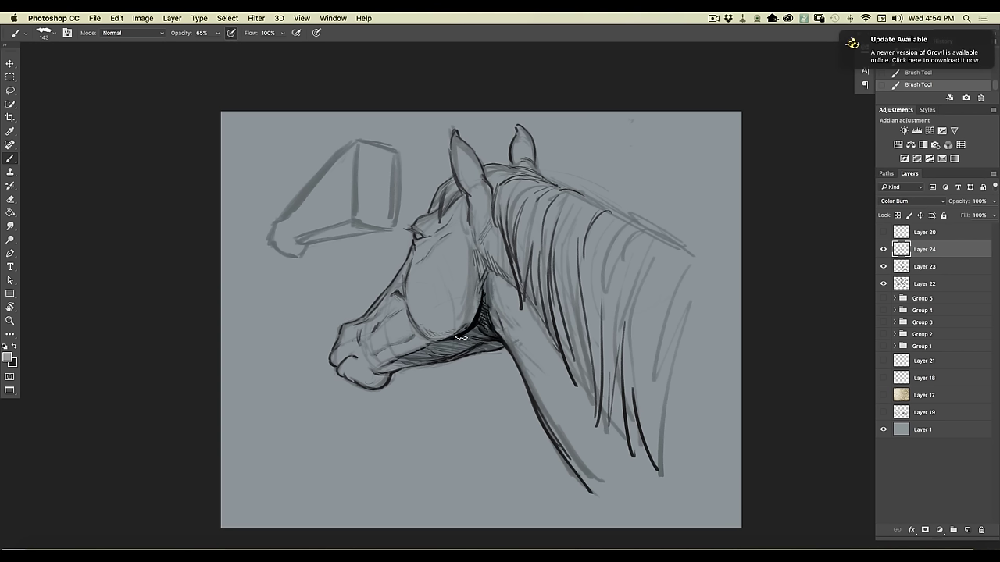
- Raise the brush opacity to 100% and shade the lower jaw, the chin, the side of the muzzle and the lower cheek
left_click(217, 35)
left_click_drag(229, 48, 238, 48)
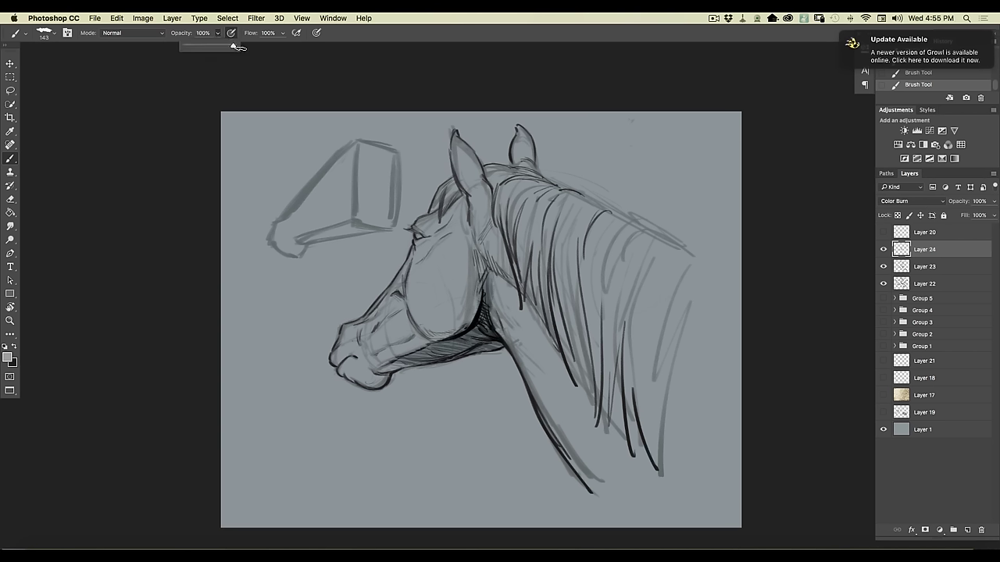
mouse_move(495, 337)
left_mouse_down()
mouse_move(468, 332)
mouse_move(486, 346)
mouse_move(437, 345)
mouse_move(441, 353)
mouse_move(405, 358)
mouse_move(411, 366)
mouse_move(371, 367)
left_mouse_up()
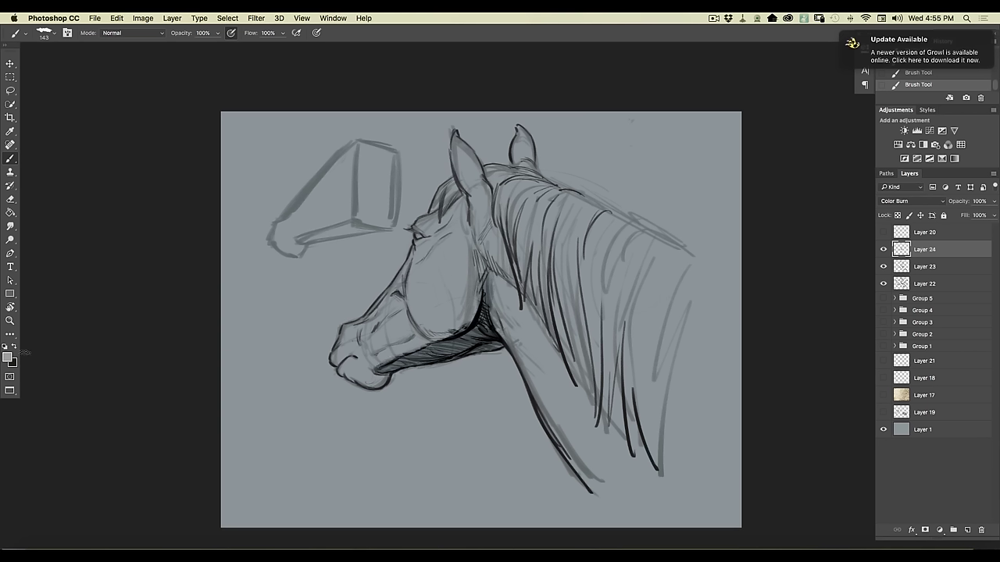
mouse_move(378, 381)
left_mouse_down()
mouse_move(339, 367)
mouse_move(356, 371)
mouse_move(344, 373)
left_mouse_up()
mouse_move(427, 342)
left_mouse_down()
mouse_move(384, 365)
mouse_move(426, 340)
mouse_move(407, 352)
mouse_move(391, 343)
mouse_move(437, 320)
mouse_move(360, 360)
mouse_move(423, 327)
mouse_move(433, 337)
mouse_move(435, 301)
left_mouse_up()
mouse_move(479, 263)
left_mouse_down()
mouse_move(467, 332)
mouse_move(475, 248)
mouse_move(473, 291)
mouse_move(470, 246)
mouse_move(453, 318)
mouse_move(465, 312)
mouse_move(471, 299)
mouse_move(416, 332)
mouse_move(464, 308)
mouse_move(425, 296)
left_mouse_up()
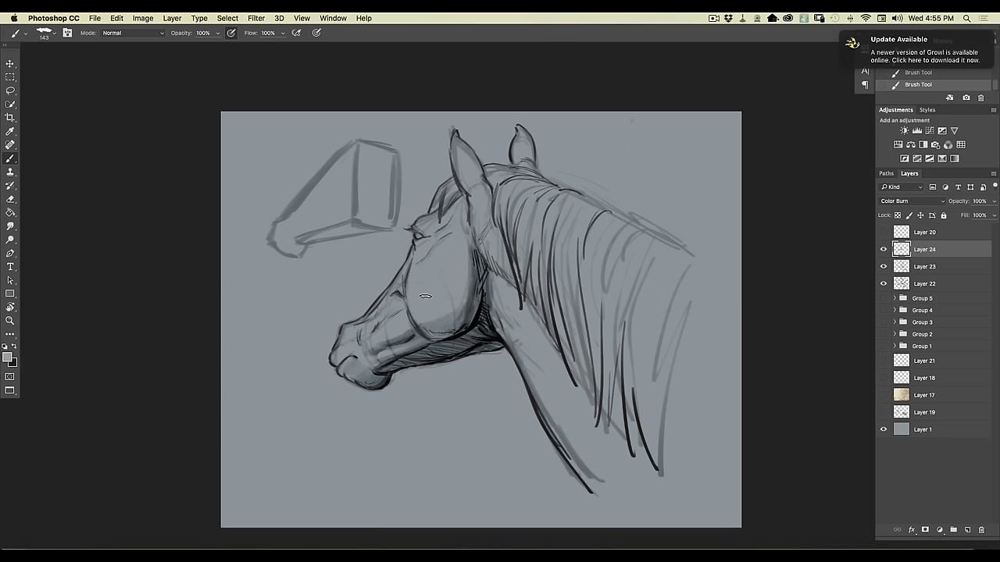
mouse_move(454, 327)
left_mouse_down()
mouse_move(431, 328)
mouse_move(433, 341)
mouse_move(454, 324)
mouse_move(436, 311)
mouse_move(470, 306)
mouse_move(427, 315)
left_mouse_up()
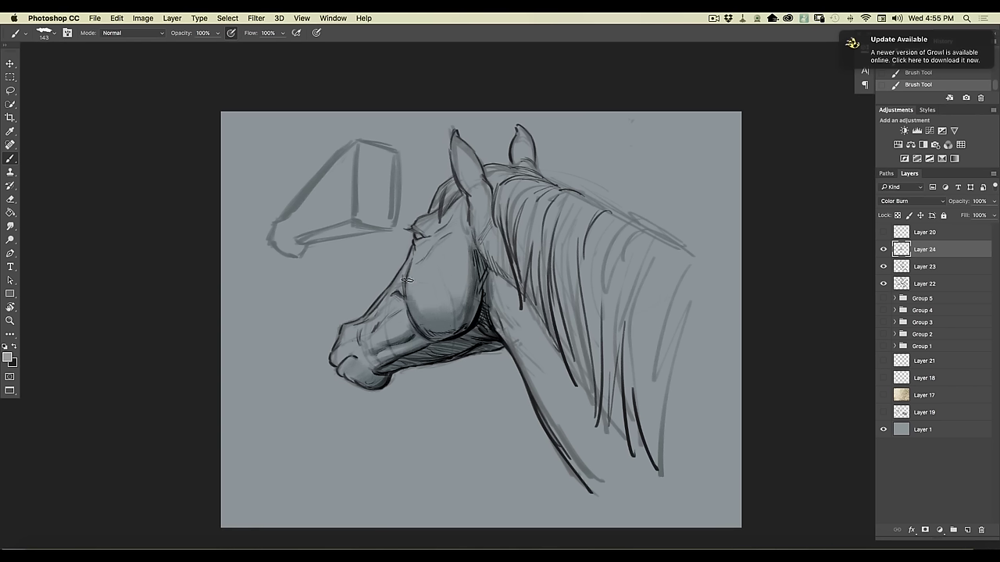
- Shade the brow and eye socket, the hollow below the cheekbone and the nostril
mouse_move(450, 219)
left_mouse_down()
mouse_move(418, 234)
mouse_move(418, 224)
left_mouse_up()
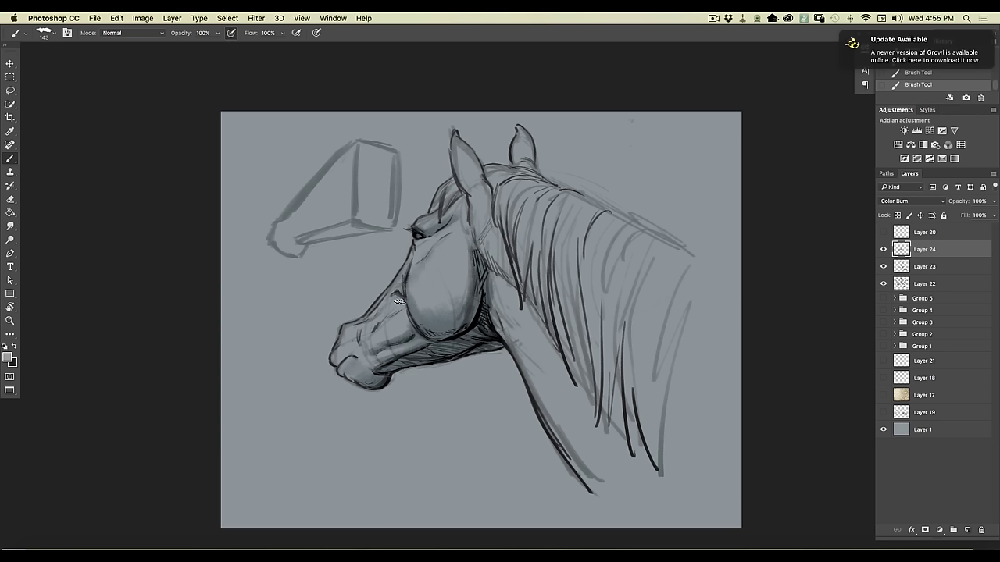
mouse_move(402, 304)
left_mouse_down()
mouse_move(373, 326)
mouse_move(392, 314)
left_mouse_up()
mouse_move(353, 355)
left_mouse_down()
mouse_move(342, 360)
mouse_move(340, 344)
mouse_move(341, 363)
left_mouse_up()
- Shade the upper neck behind the jaw and along the throat line
left_click_drag(503, 315, 510, 332)
mouse_move(502, 289)
left_mouse_down()
mouse_move(548, 414)
mouse_move(528, 376)
left_mouse_up()
left_click_drag(494, 314, 519, 369)
left_click_drag(494, 266, 505, 350)
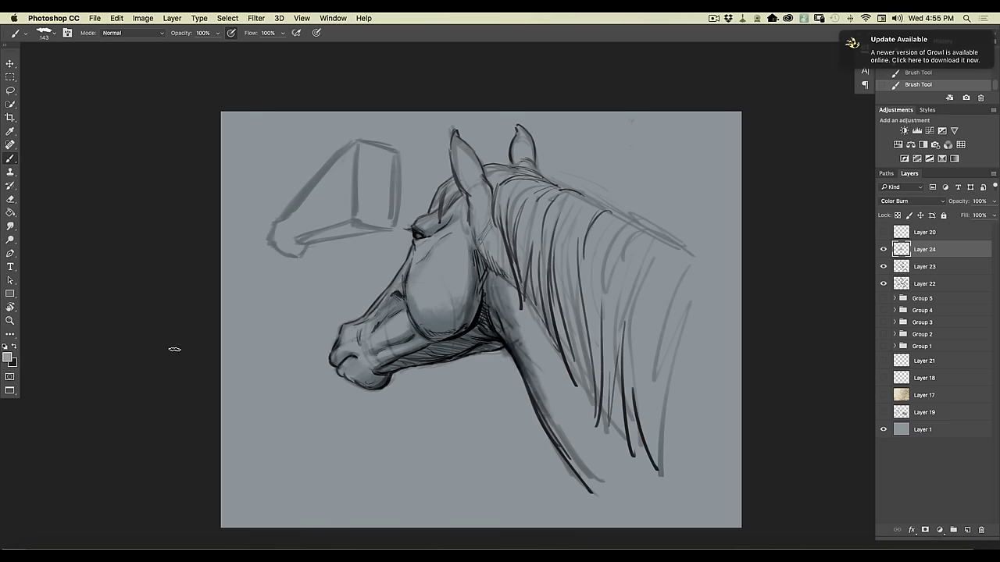
- Set the foreground colour to the grey #838281 and shade the rear edge and underside of the horse's jaw
left_click(8, 358)
left_click(24, 207)
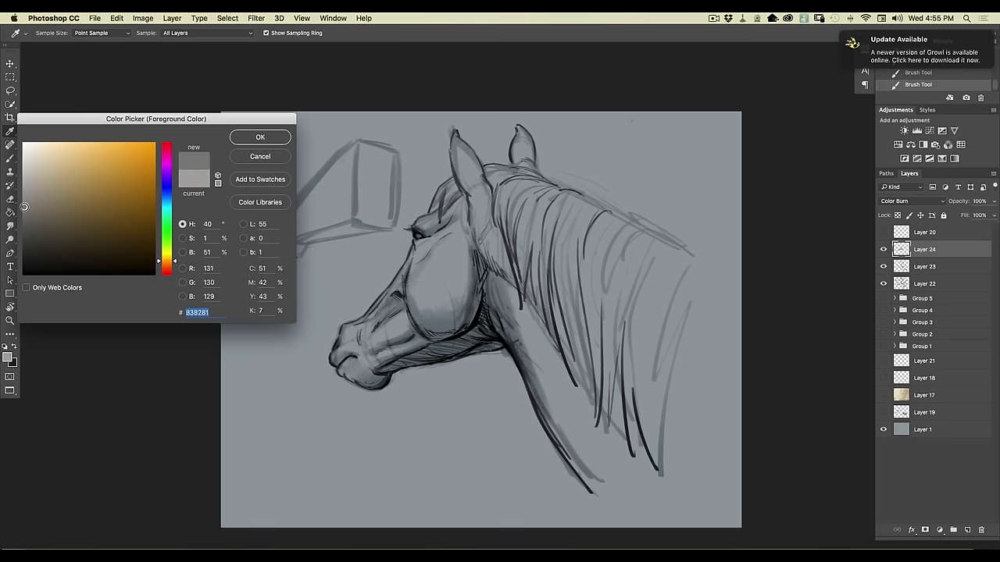
left_click(248, 141)
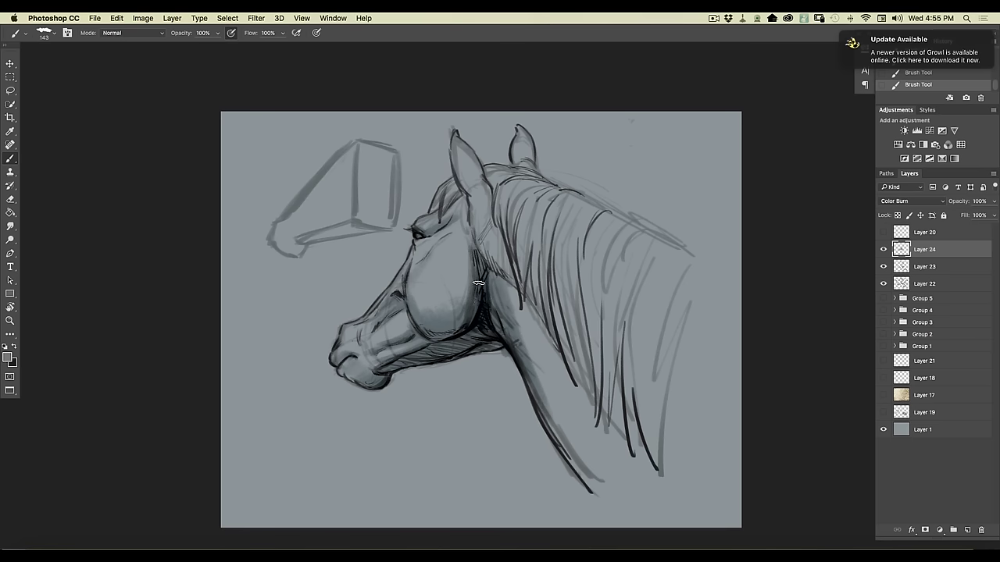
left_click_drag(474, 324, 429, 348)
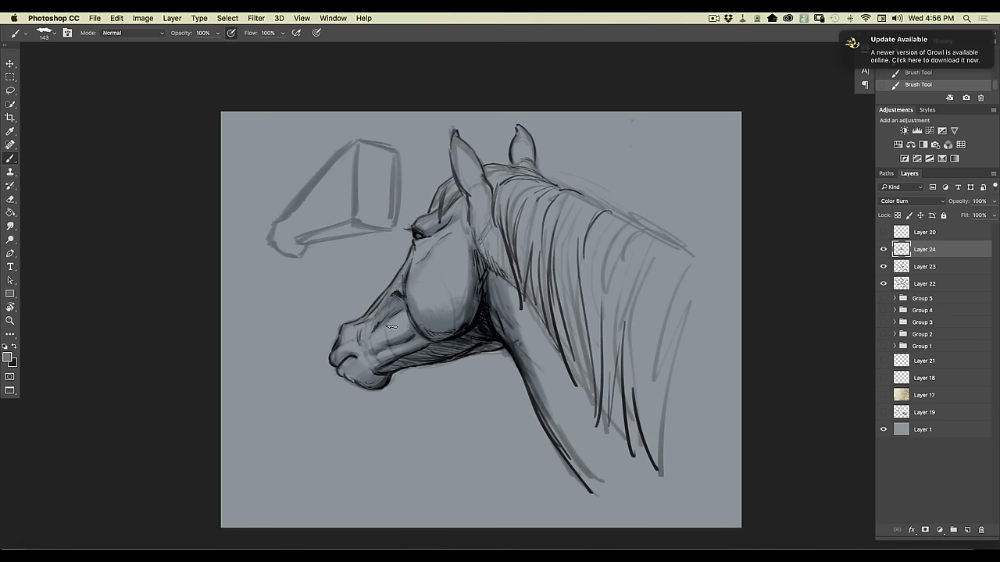
- Change the shading layer's blend mode to Multiply and shade the throat, the area behind the cheek, both ears, the forehead and the front of the neck
left_click(910, 201)
left_click(880, 196)
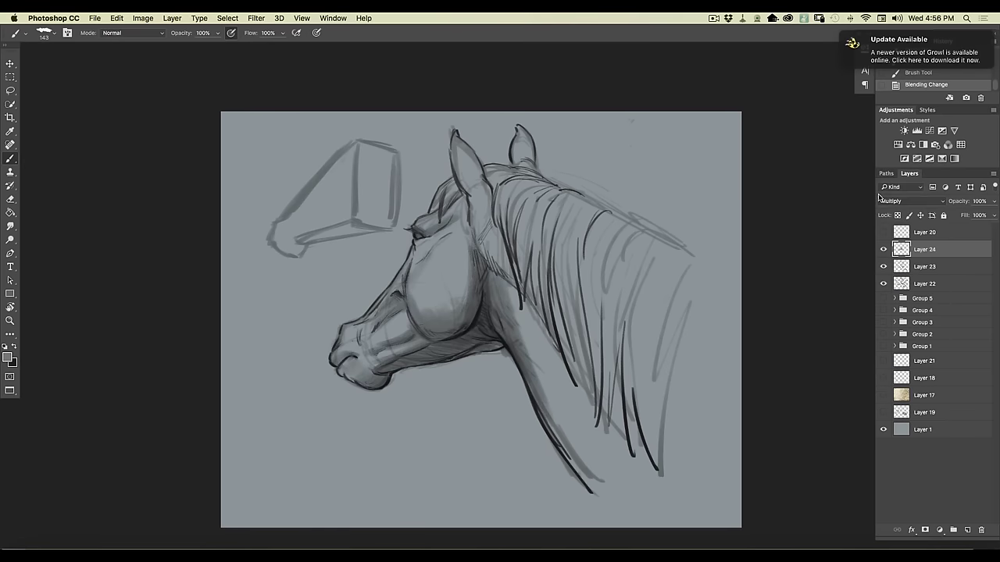
left_click_drag(483, 296, 504, 339)
mouse_move(468, 286)
left_mouse_down()
mouse_move(454, 290)
mouse_move(543, 391)
mouse_move(500, 248)
mouse_move(477, 221)
mouse_move(472, 172)
mouse_move(465, 192)
mouse_move(473, 184)
mouse_move(475, 194)
left_mouse_up()
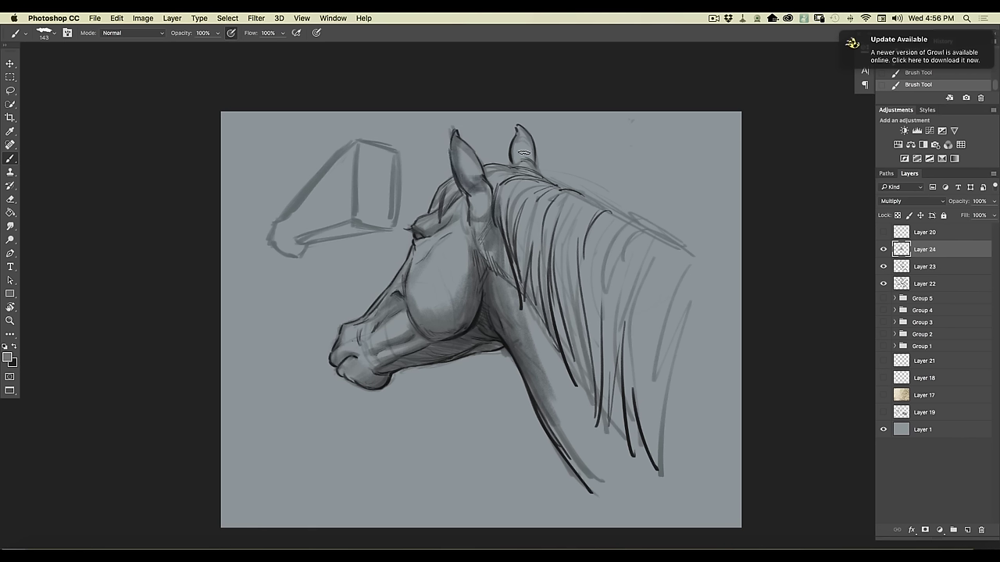
left_click_drag(521, 160, 516, 153)
mouse_move(445, 214)
left_mouse_down()
mouse_move(472, 236)
mouse_move(496, 312)
mouse_move(589, 482)
left_mouse_up()
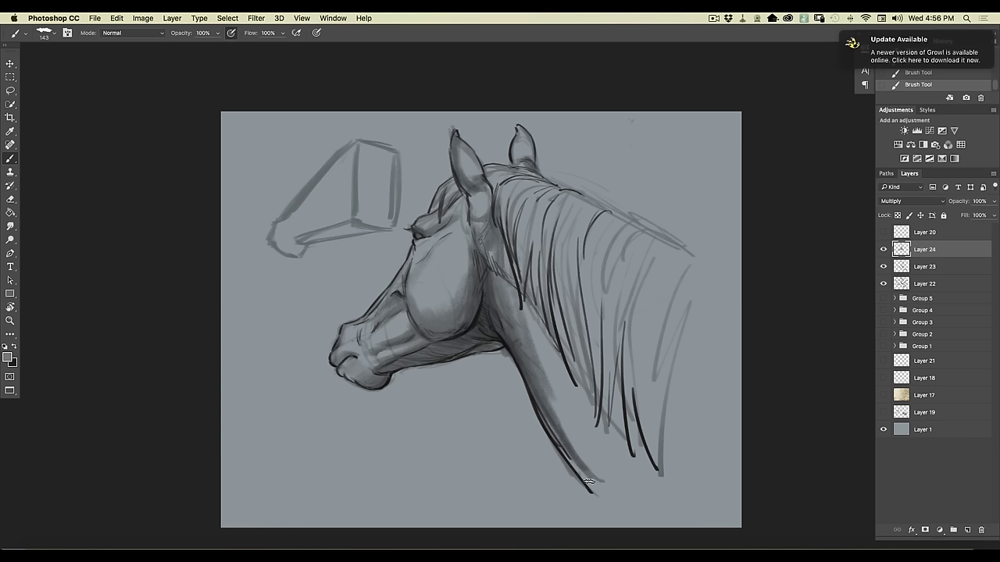
- Darken the edges of the wedge-shaped construction sketch beside the head and stroke along the crest of the mane
left_click_drag(352, 134, 353, 222)
left_click_drag(396, 151, 397, 222)
left_click_drag(350, 135, 400, 150)
left_click_drag(390, 227, 353, 220)
mouse_move(348, 137)
left_mouse_down()
mouse_move(276, 222)
mouse_move(375, 231)
mouse_move(288, 242)
left_mouse_up()
mouse_move(368, 226)
left_mouse_down()
mouse_move(300, 236)
mouse_move(292, 251)
mouse_move(266, 223)
left_mouse_up()
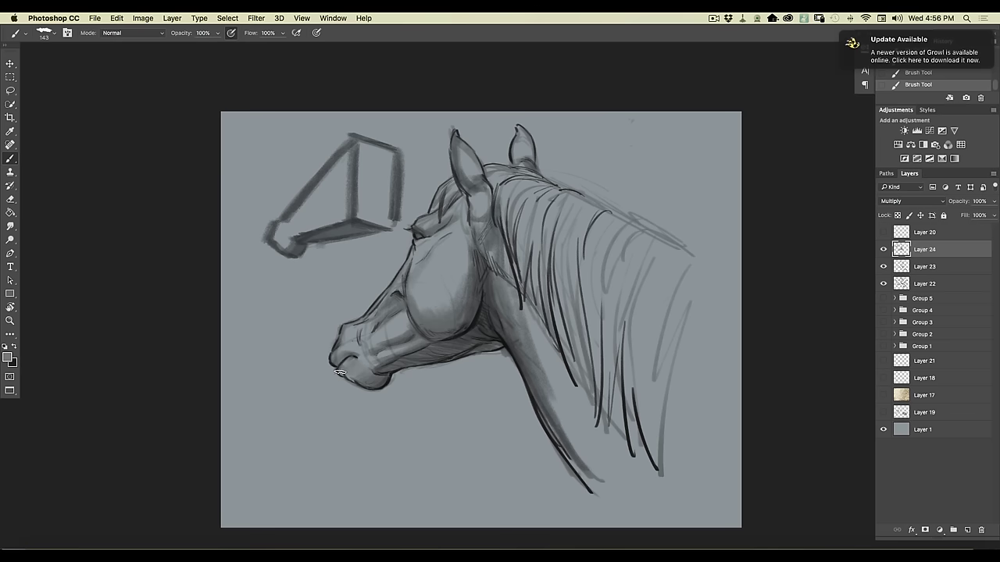
left_click_drag(566, 192, 697, 266)
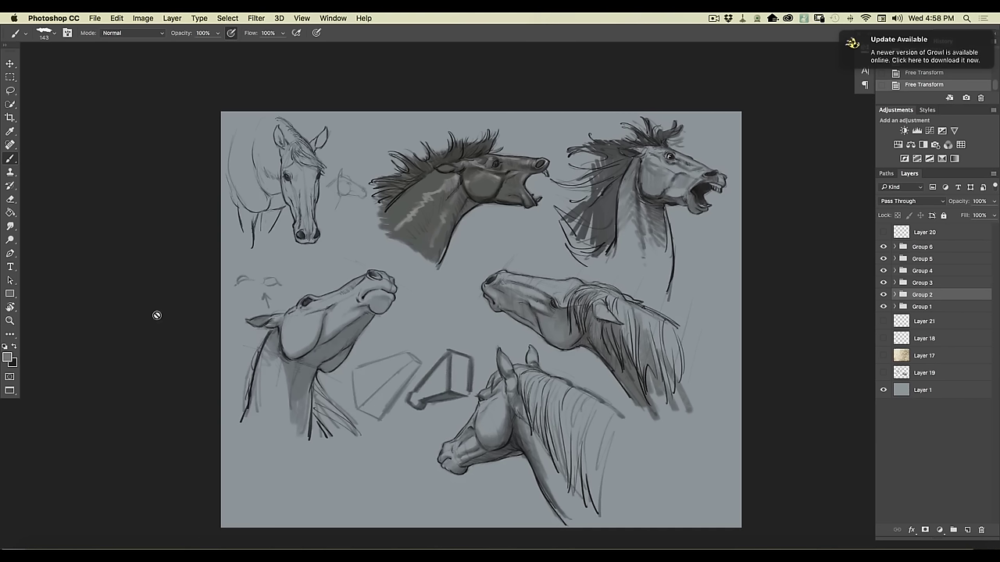